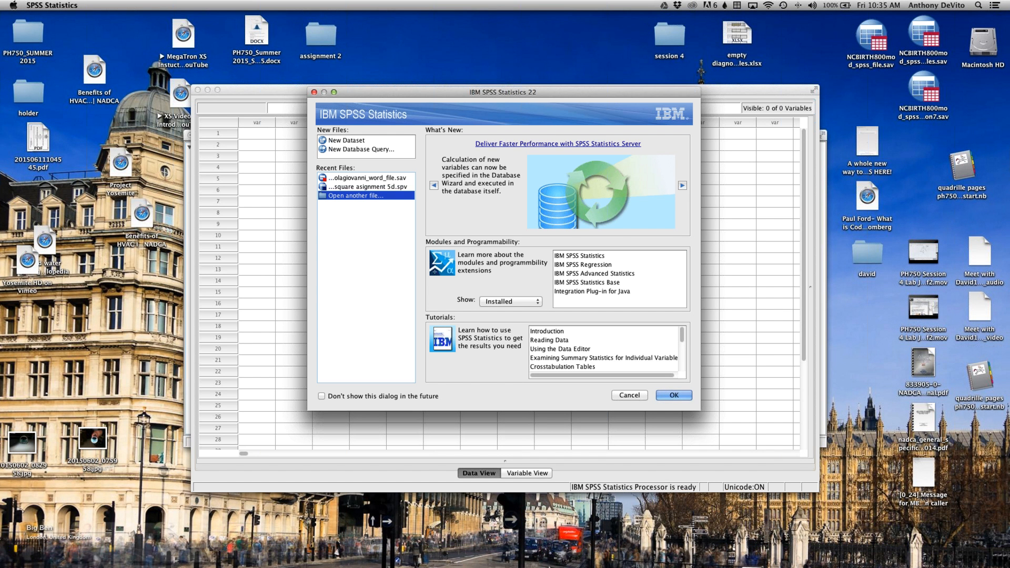
Step: Dismiss the welcome dialog without opening a file, keeping it enabled for future launches
mouse_move(655, 562)
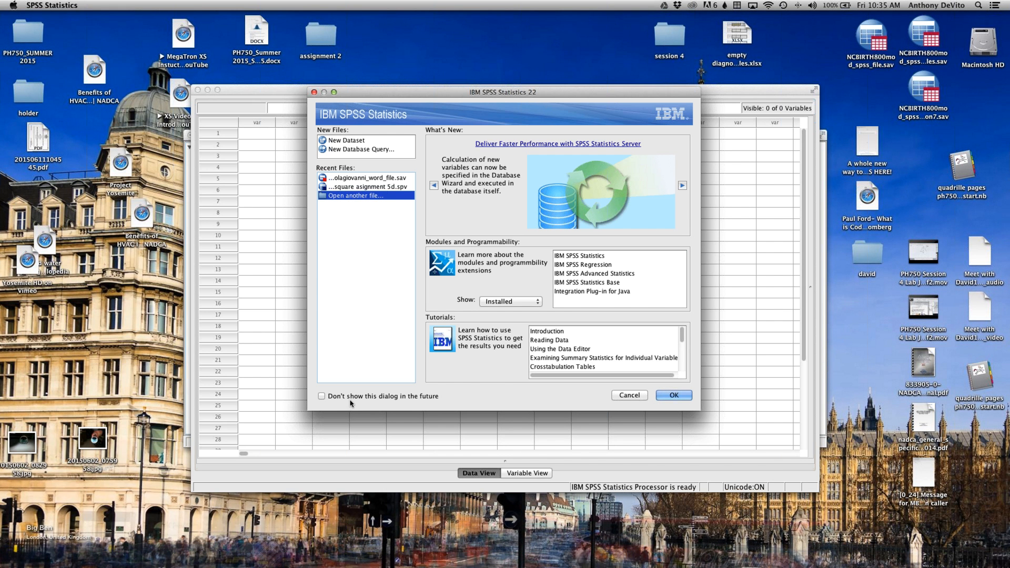
click(321, 397)
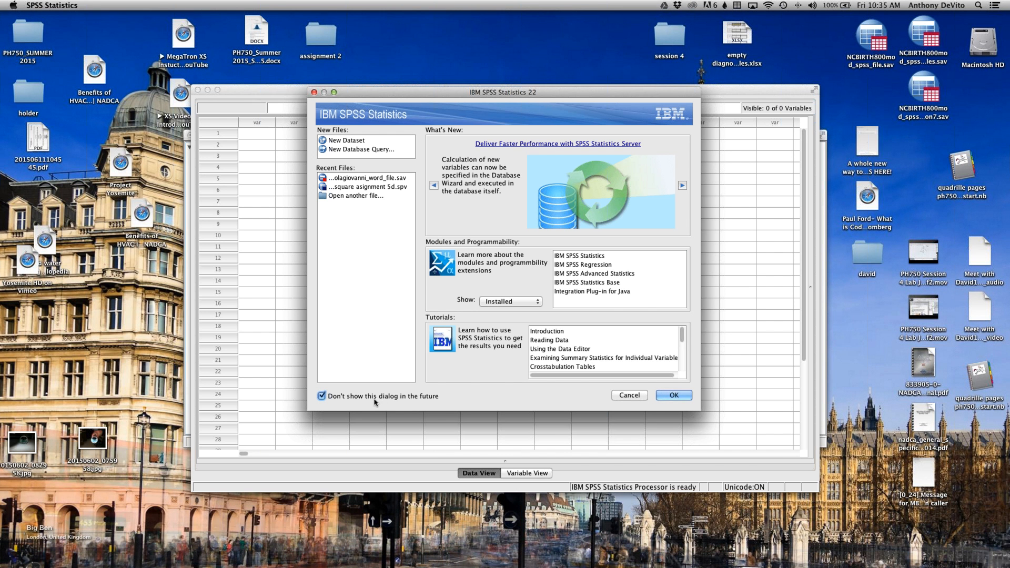
click(322, 396)
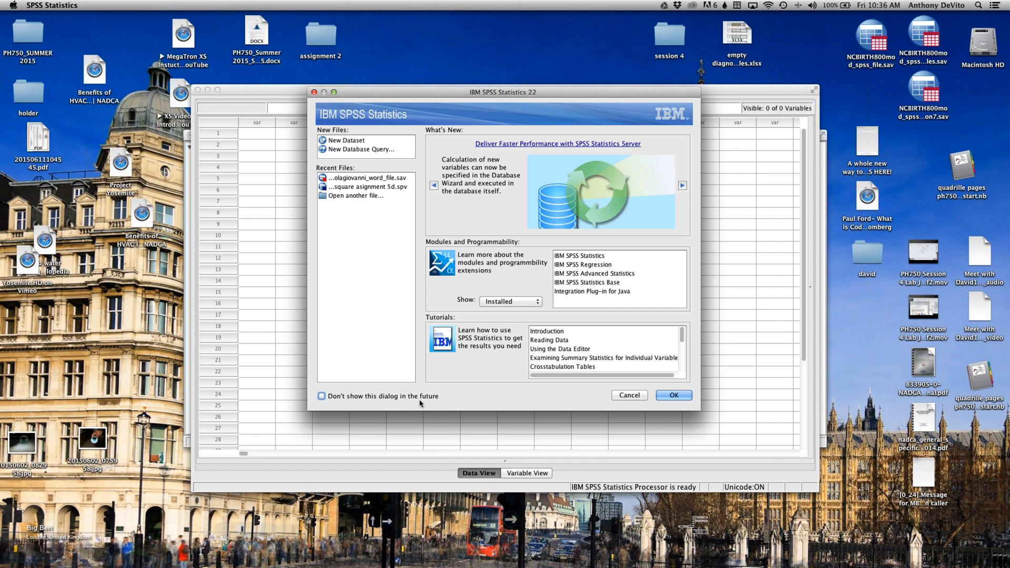
click(634, 396)
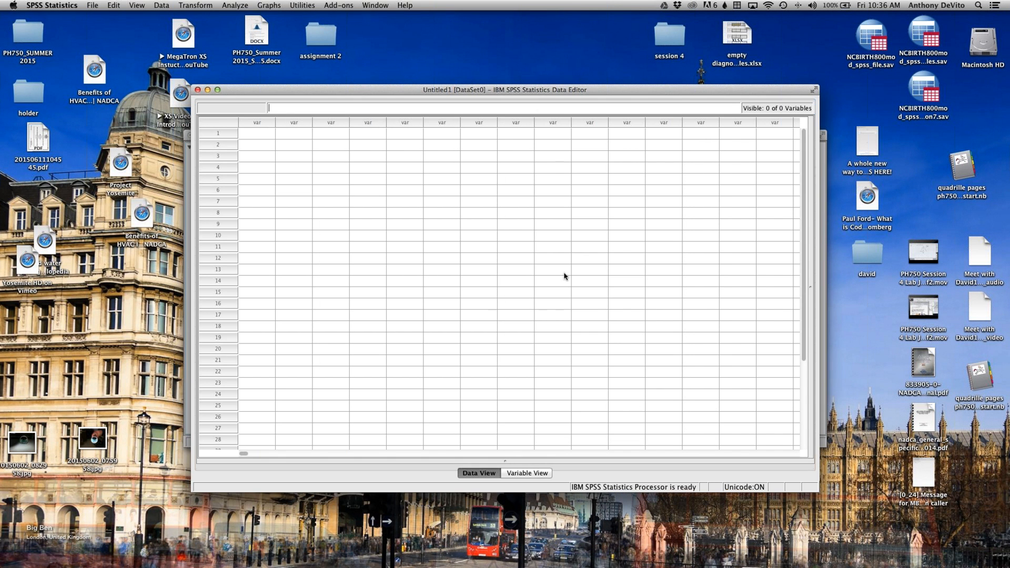
Step: Compare the Variable View and Data View of the empty dataset, finishing in the Data View
drag(439, 88, 438, 55)
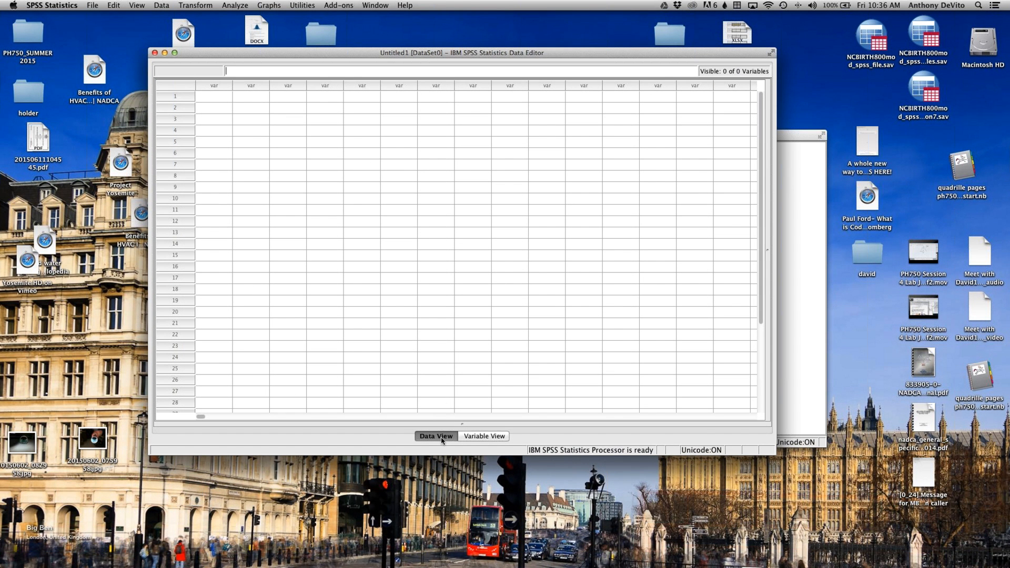
click(481, 437)
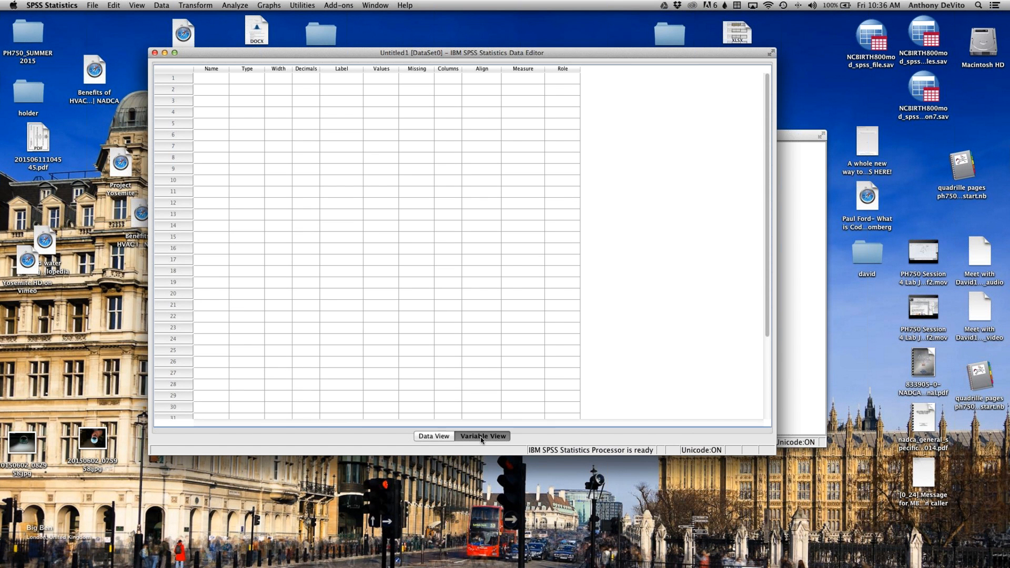
click(439, 437)
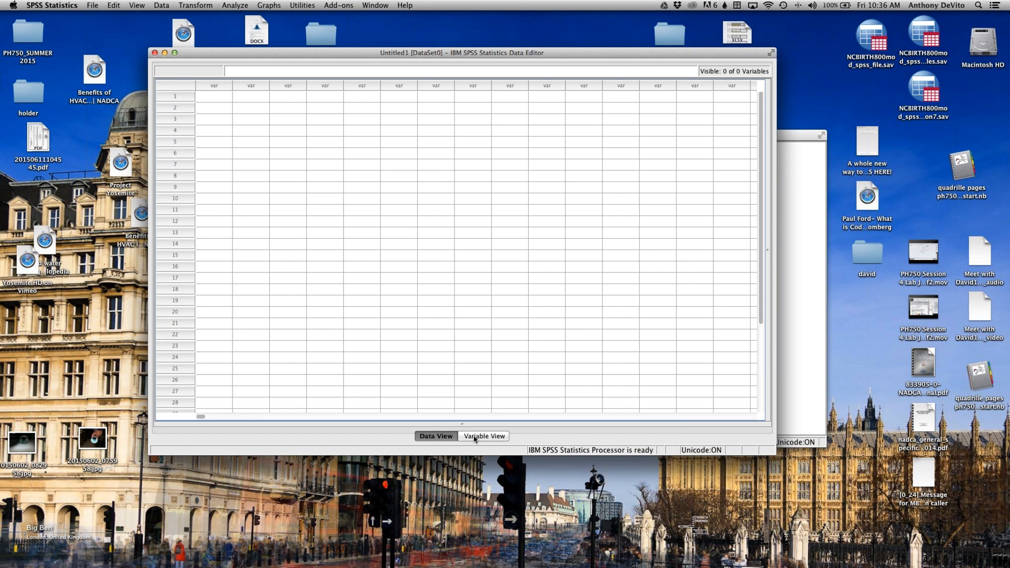
click(474, 439)
click(443, 436)
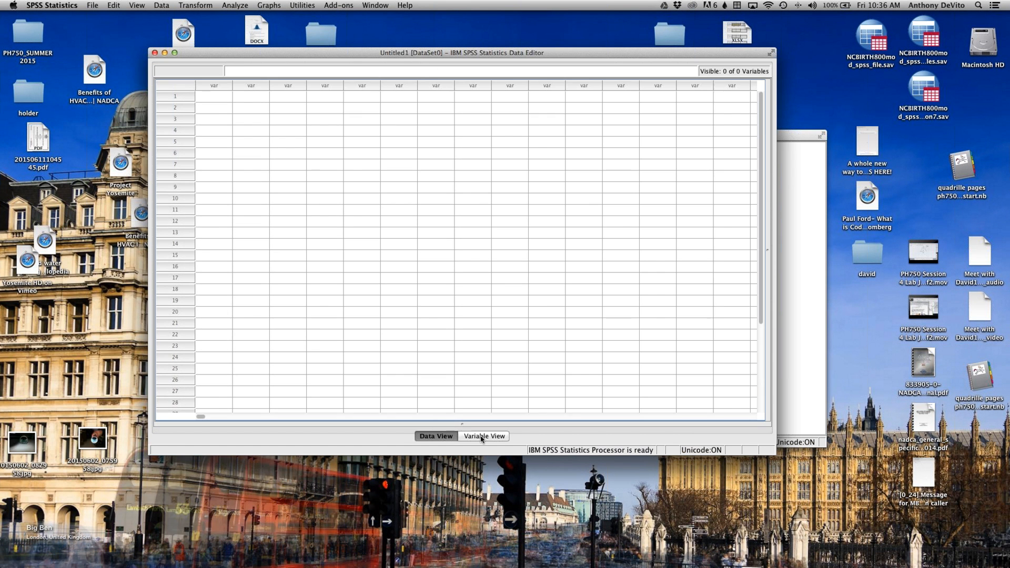
click(480, 437)
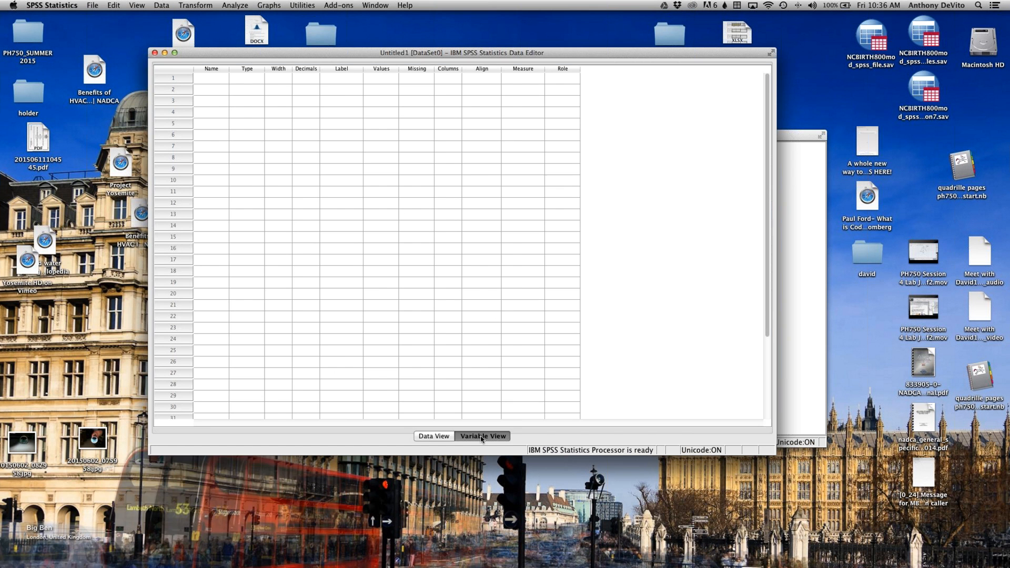
click(430, 437)
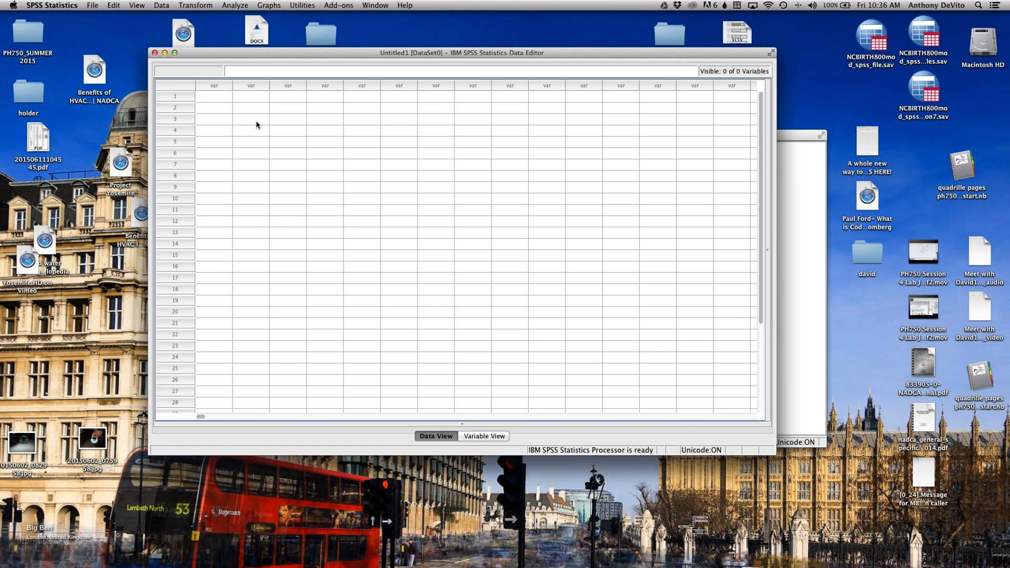
Step: Use the Variables and Data view commands to show the variable sheet and return to the data sheet
drag(244, 53, 136, 28)
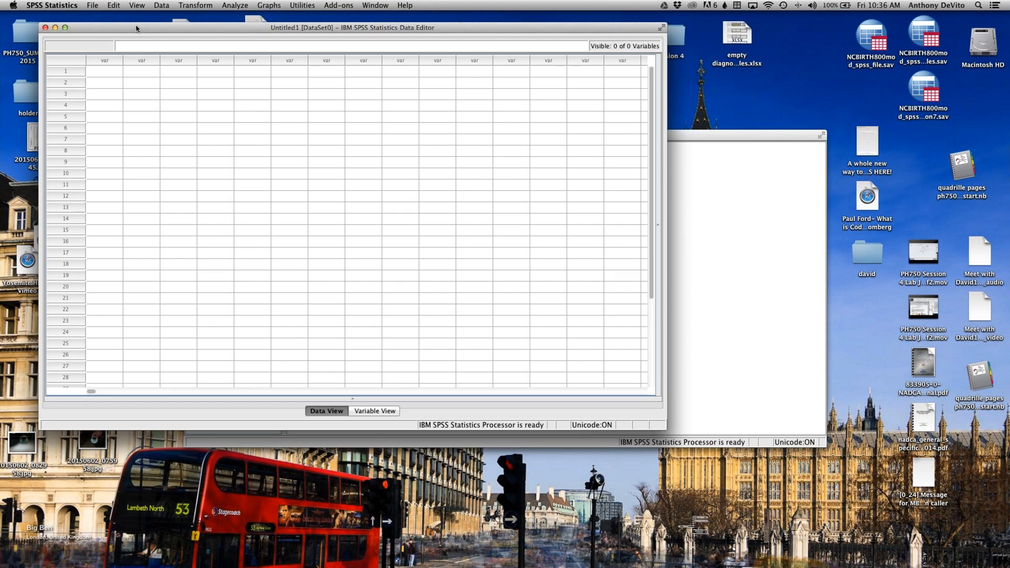
click(93, 5)
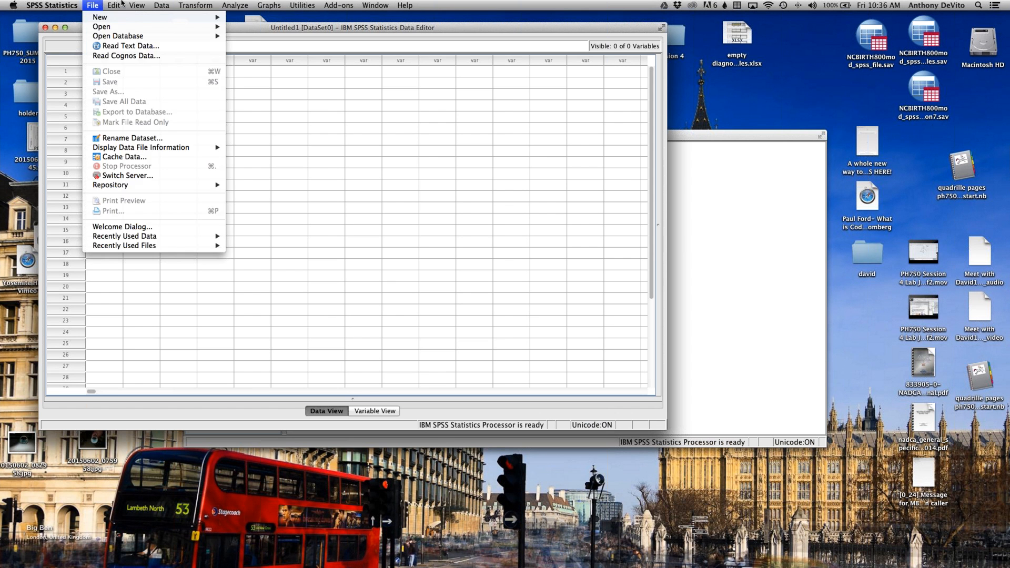
mouse_move(137, 5)
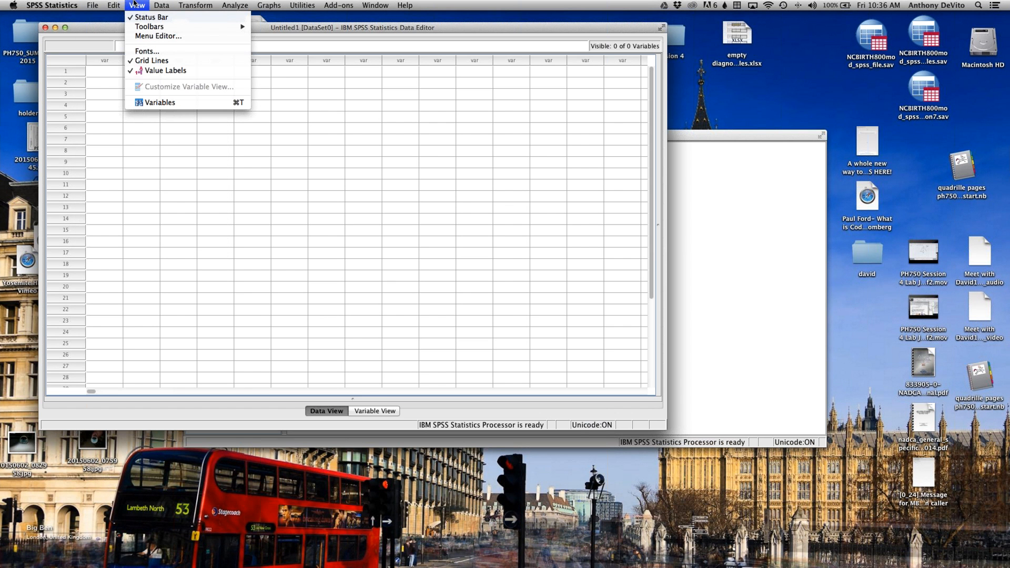
click(168, 104)
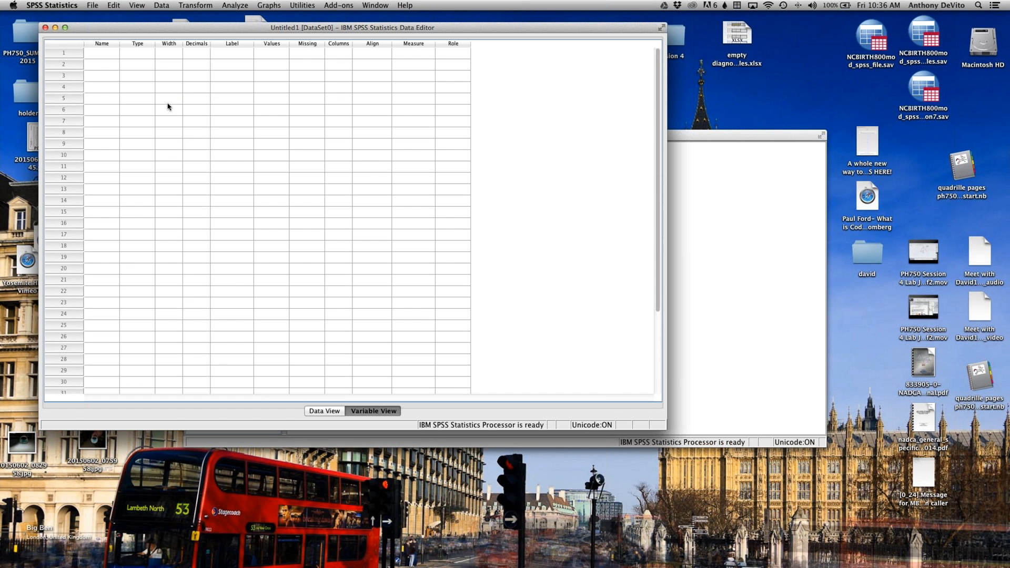
click(136, 6)
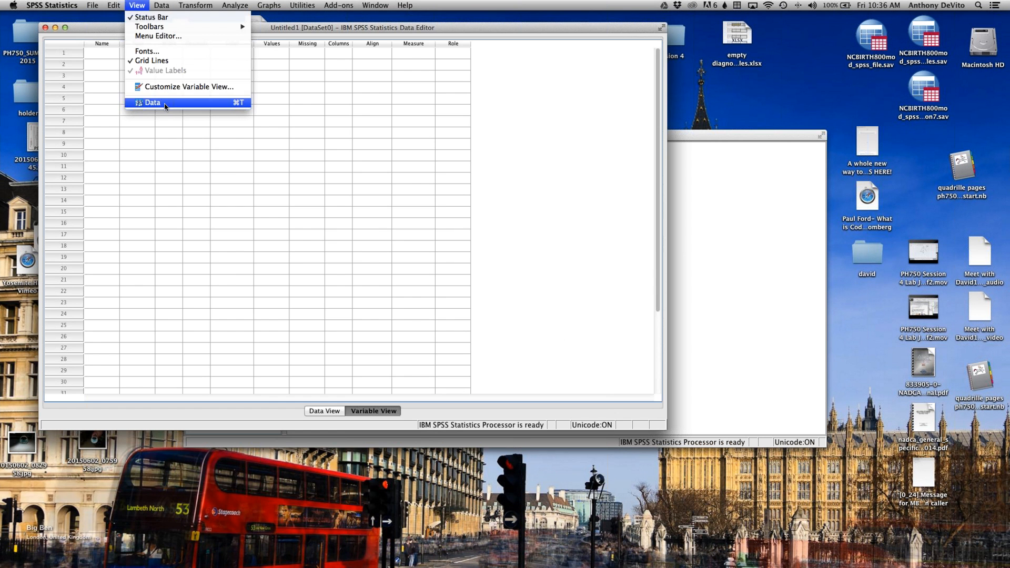
click(165, 104)
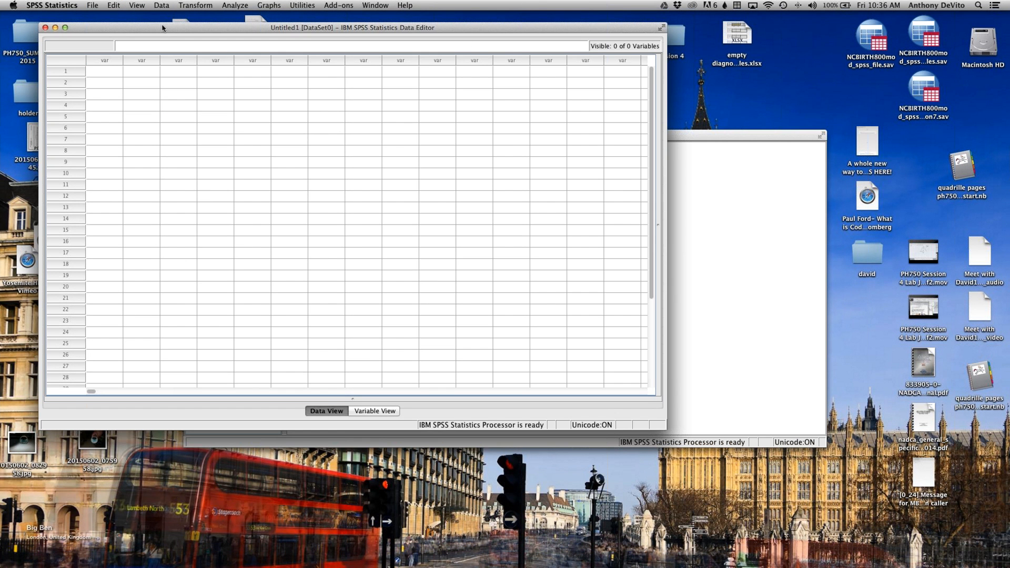
drag(162, 28, 268, 100)
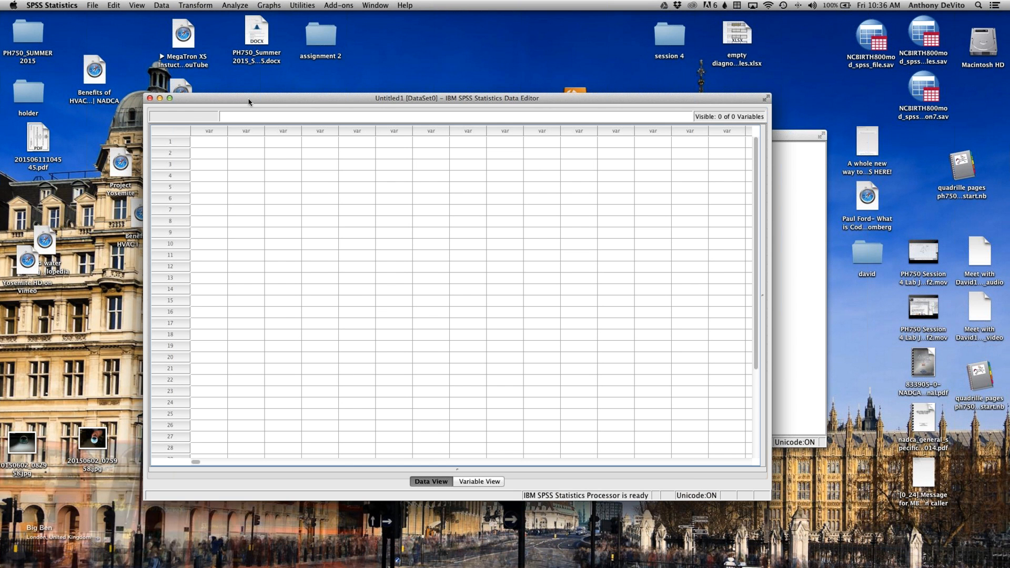
Step: Examine the empty data grid's structure by highlighting individual cells, whole rows and whole columns
click(240, 146)
click(325, 178)
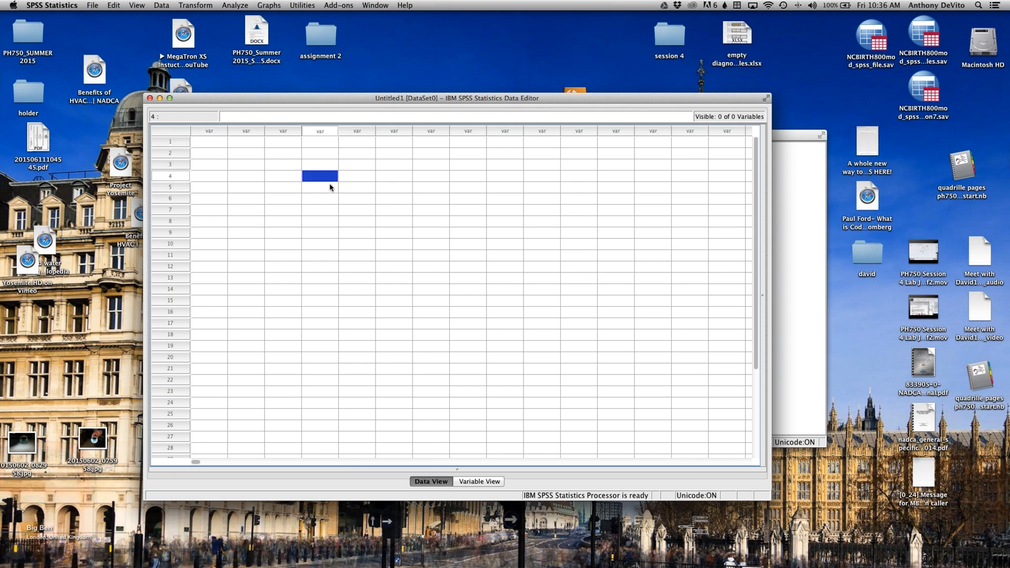
click(330, 187)
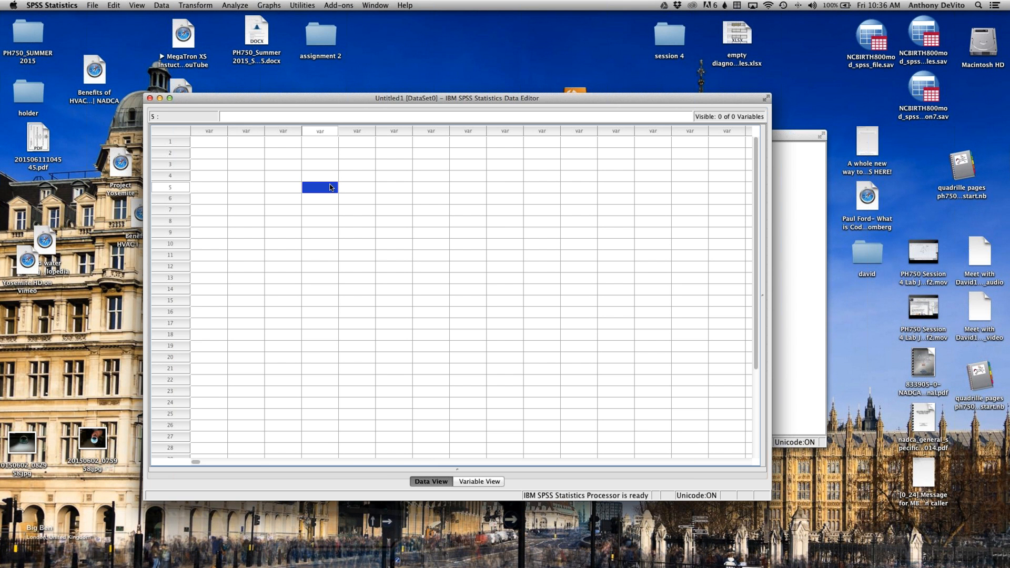
click(170, 142)
click(203, 132)
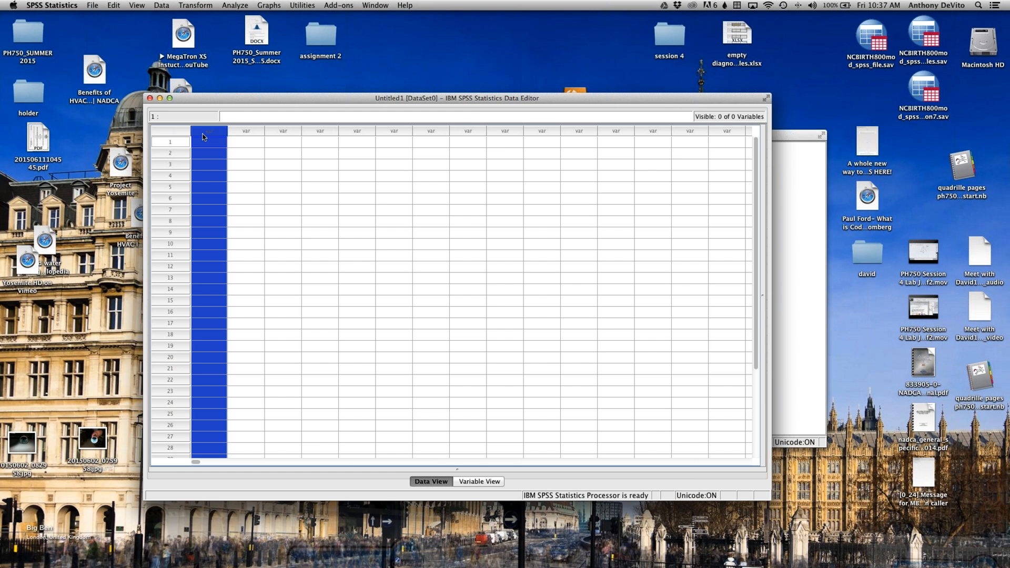
click(177, 142)
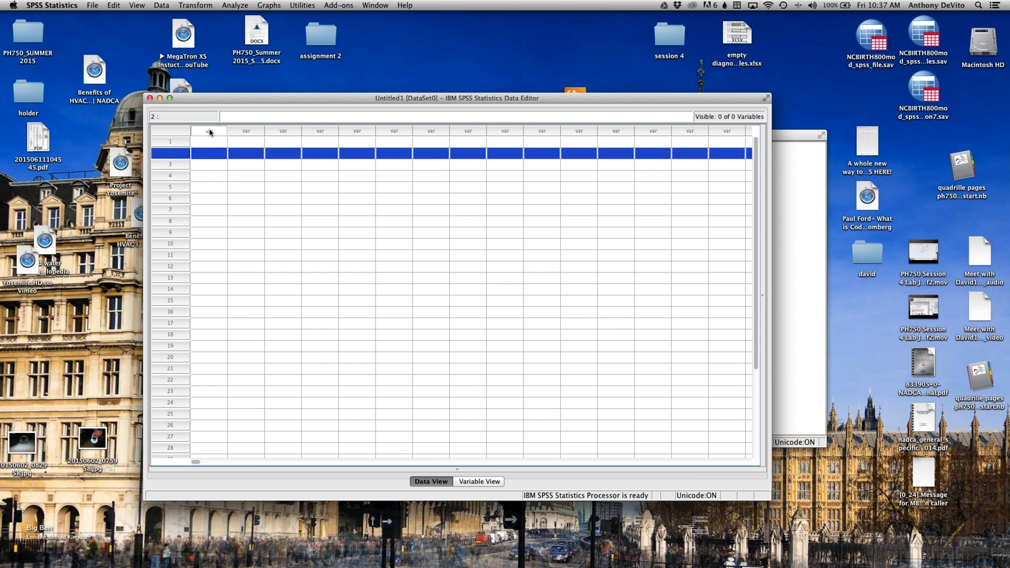
click(209, 131)
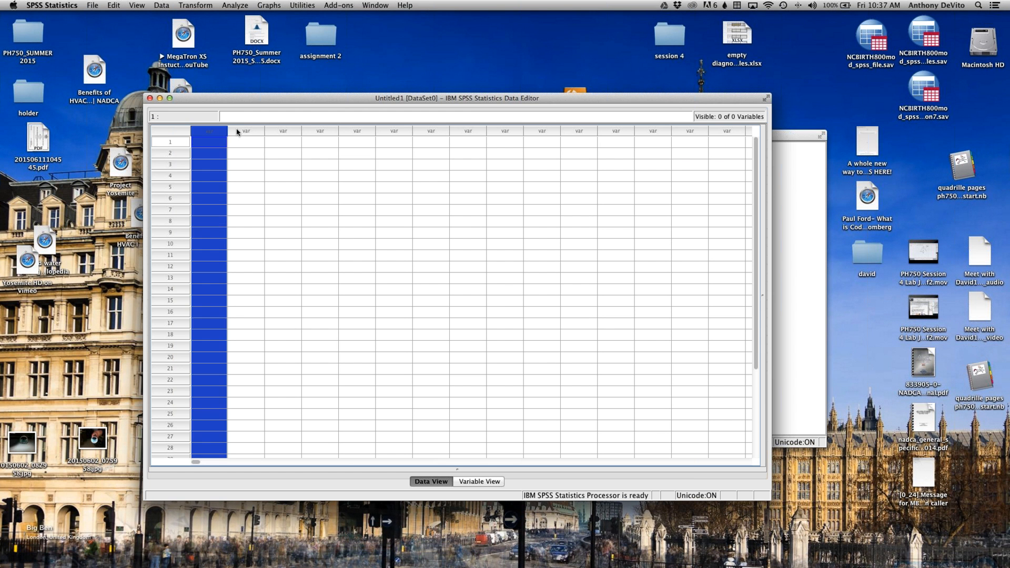
Step: Highlight rows 1 to 5 of the data grid one after another to examine the case rows
click(166, 143)
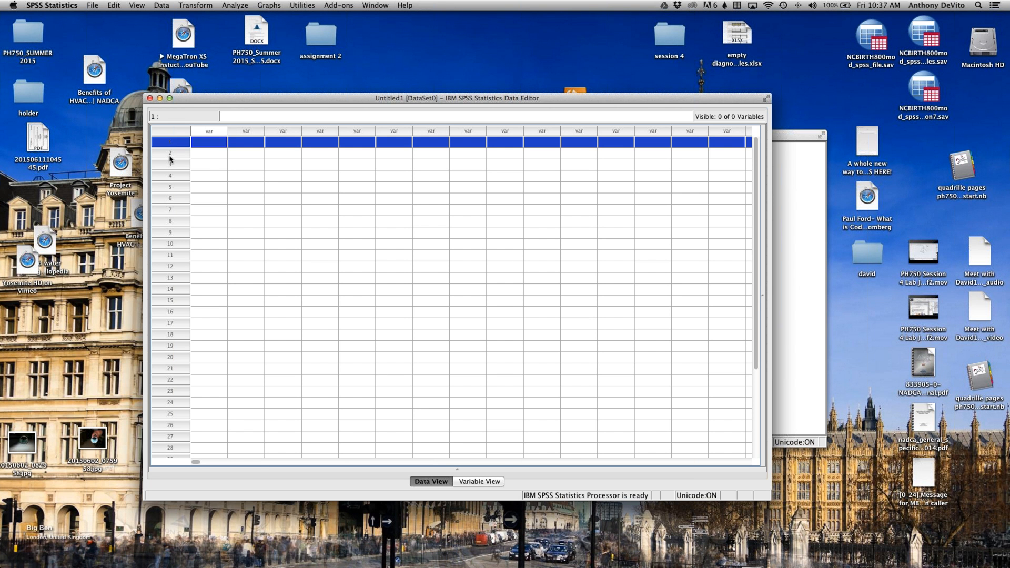
click(170, 158)
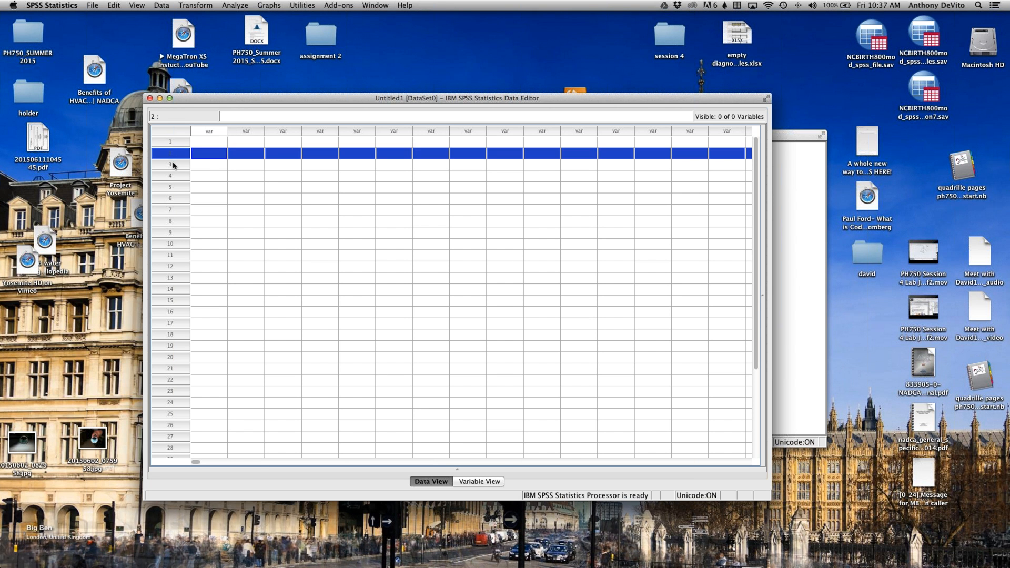
click(172, 164)
click(171, 175)
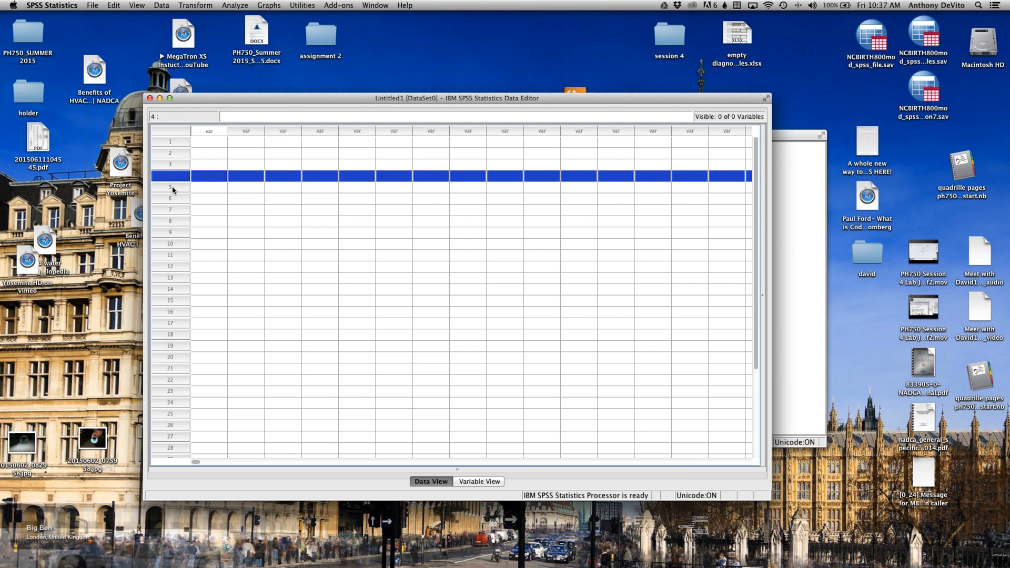
click(171, 187)
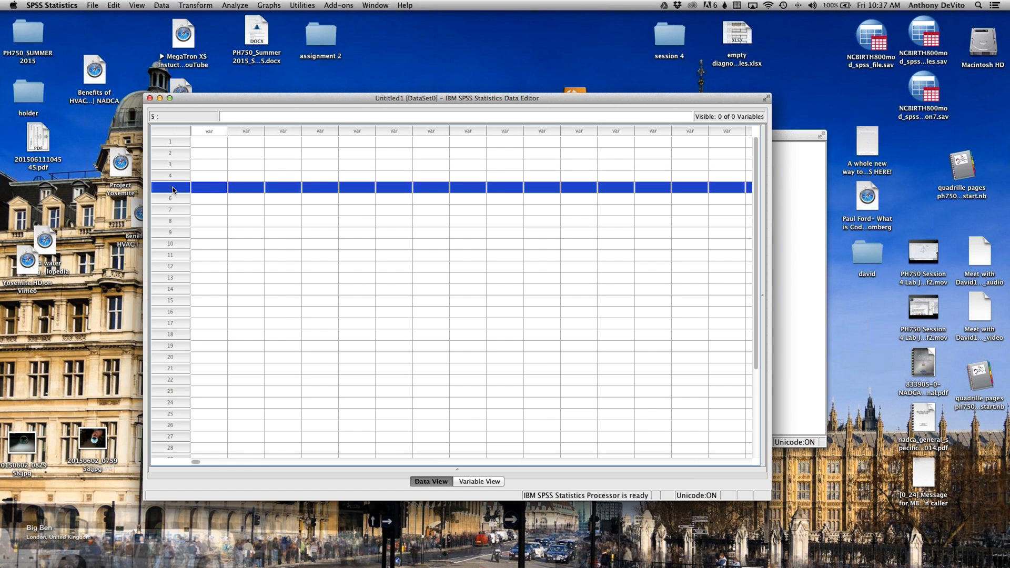
Step: Highlight the first four columns of the data grid one after another to examine the variable columns
click(210, 131)
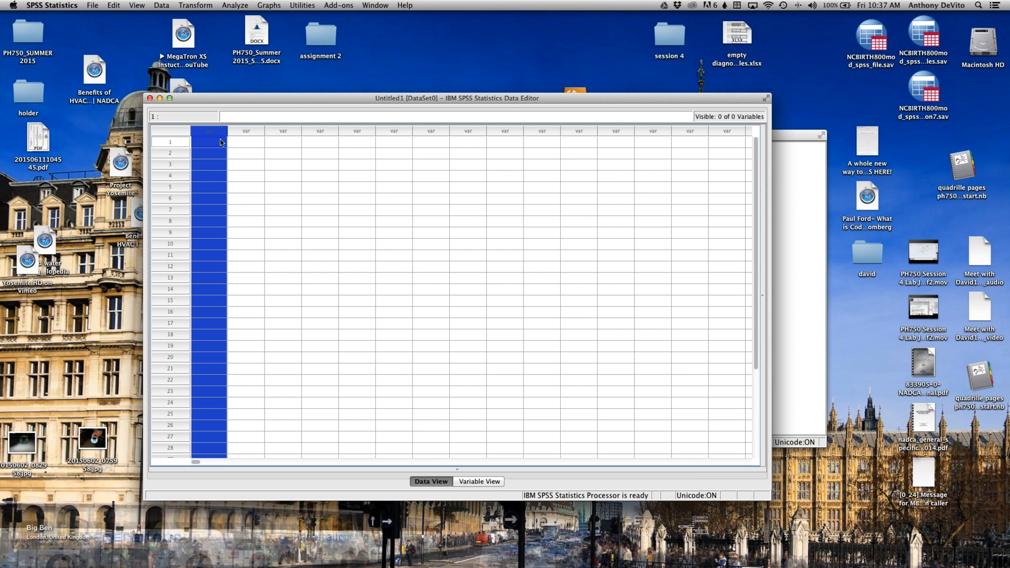
click(243, 132)
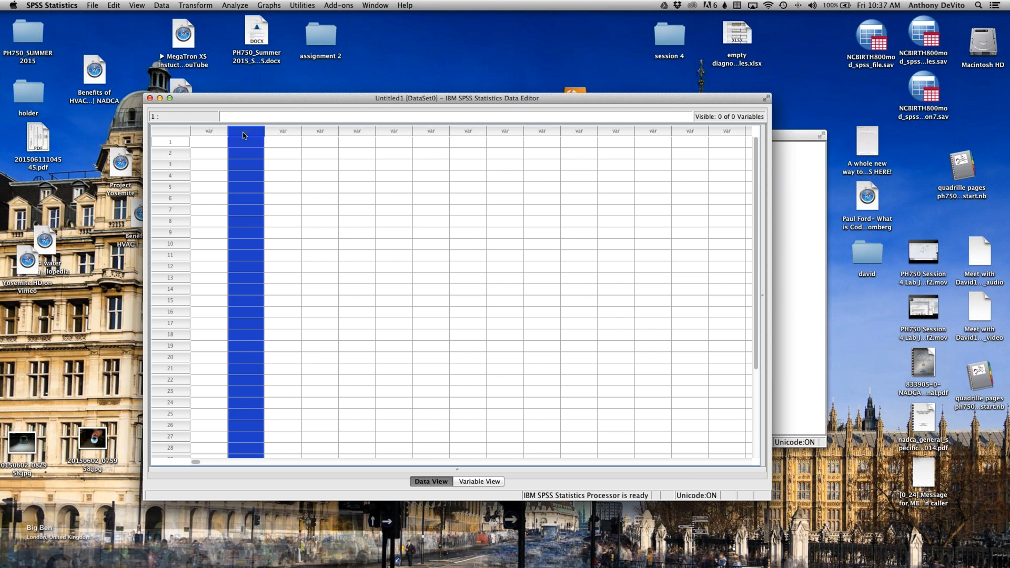
click(283, 132)
click(317, 132)
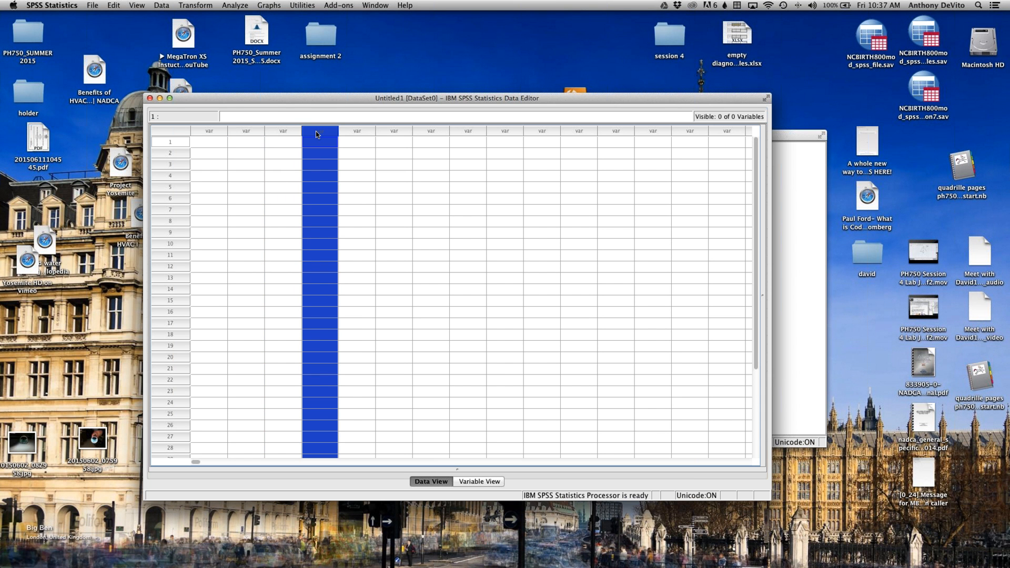
Step: Examine how cells relate to variables by highlighting the first three columns and single cells within the grid
click(212, 135)
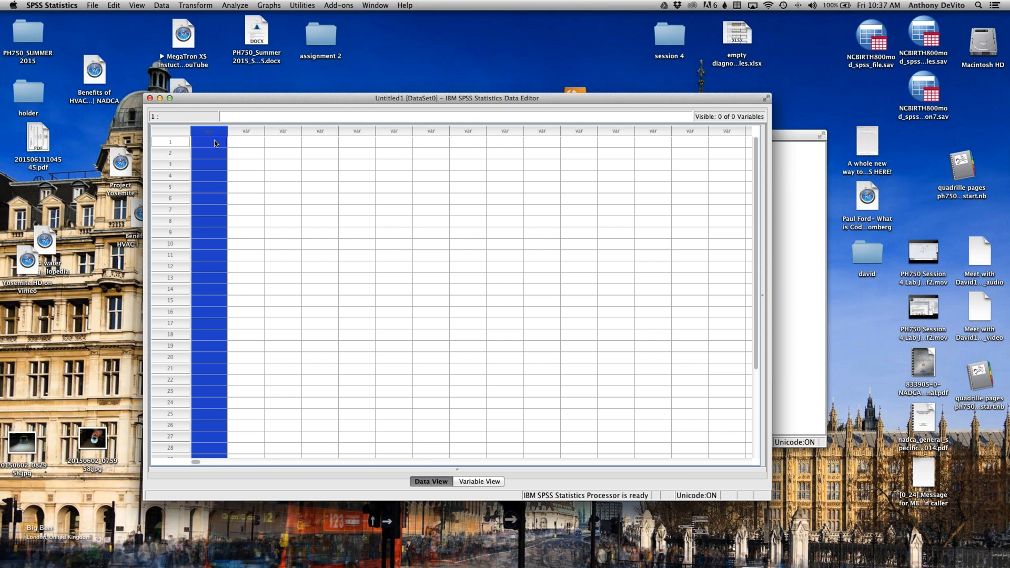
click(215, 142)
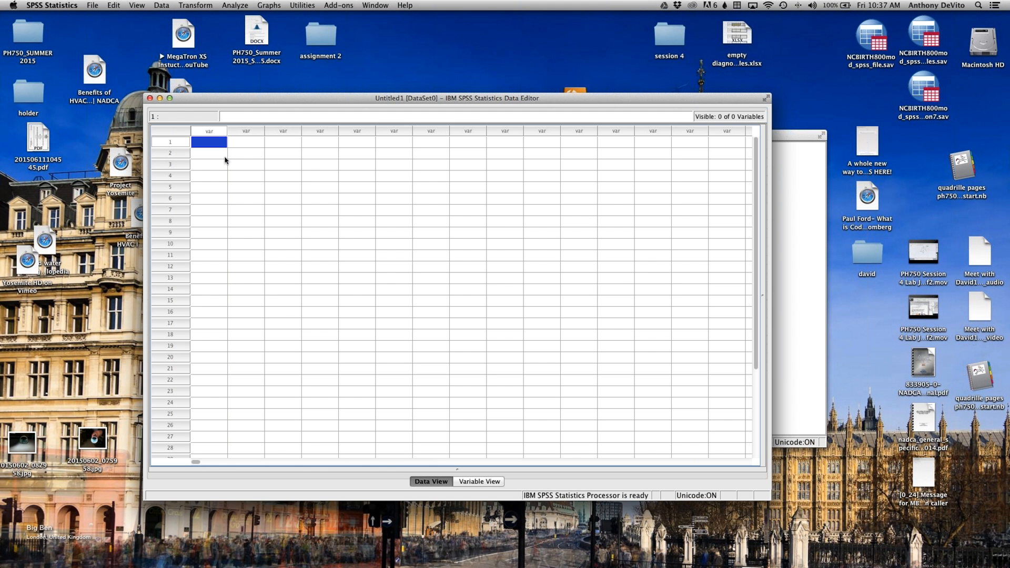
click(244, 131)
click(274, 131)
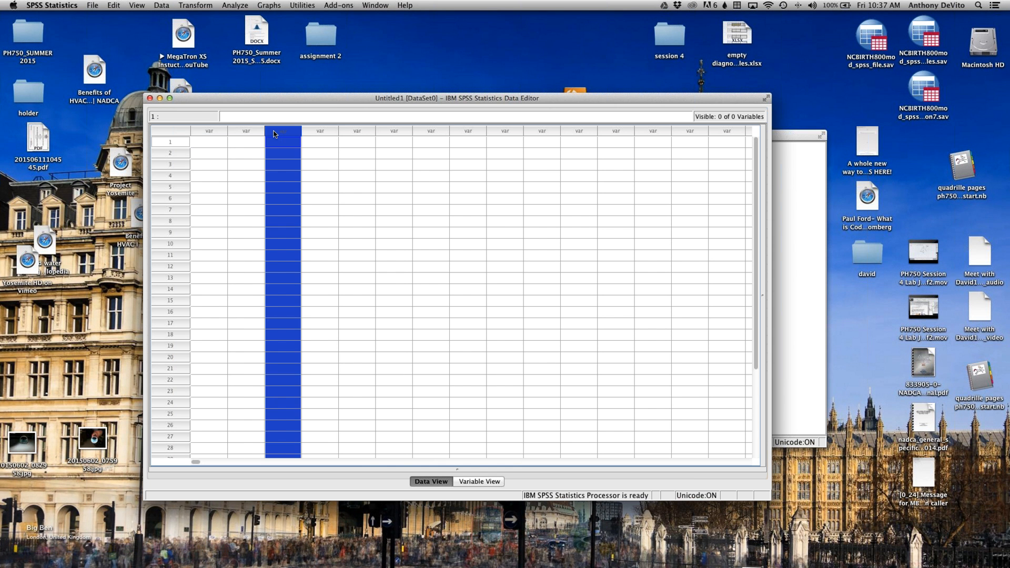
click(247, 132)
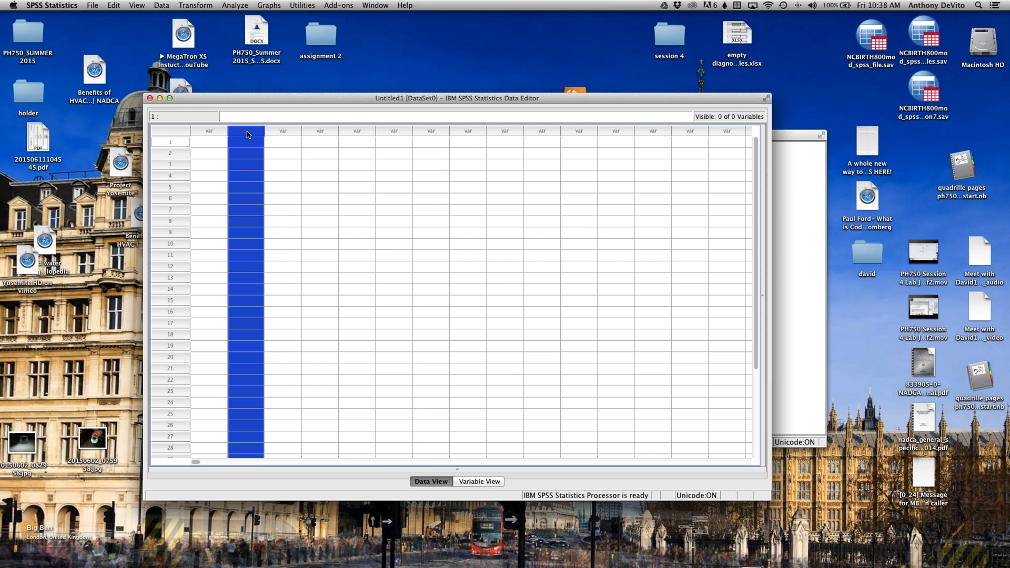
click(293, 163)
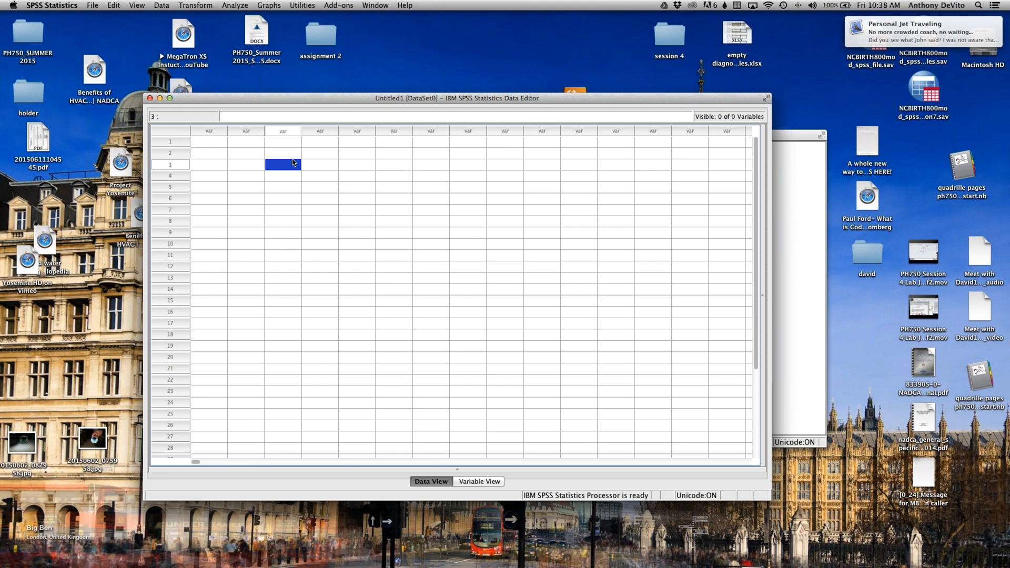
click(215, 133)
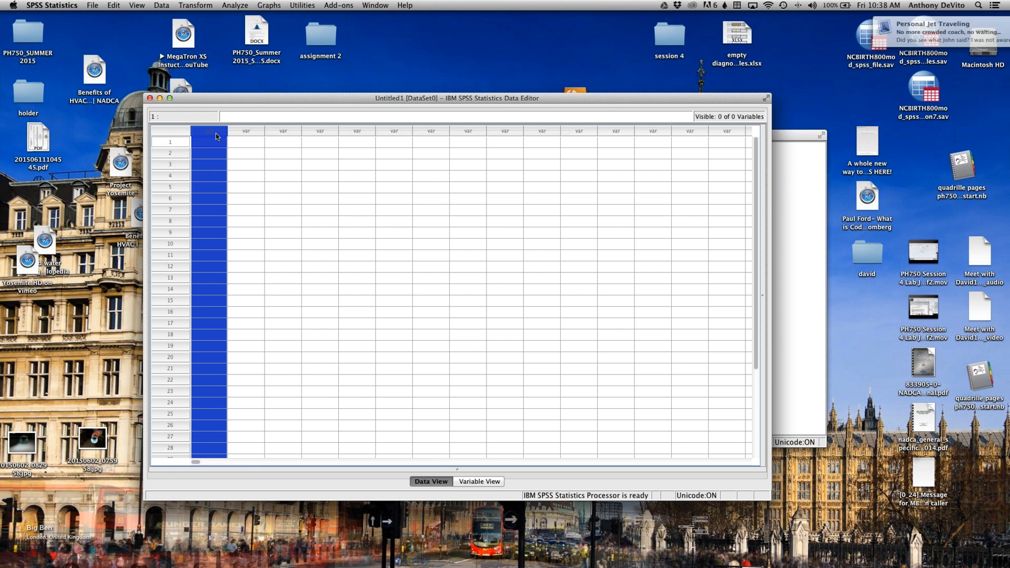
Step: Enter the values 1, 0, 1 and 0 in rows 1 to 4 of the first column
click(220, 143)
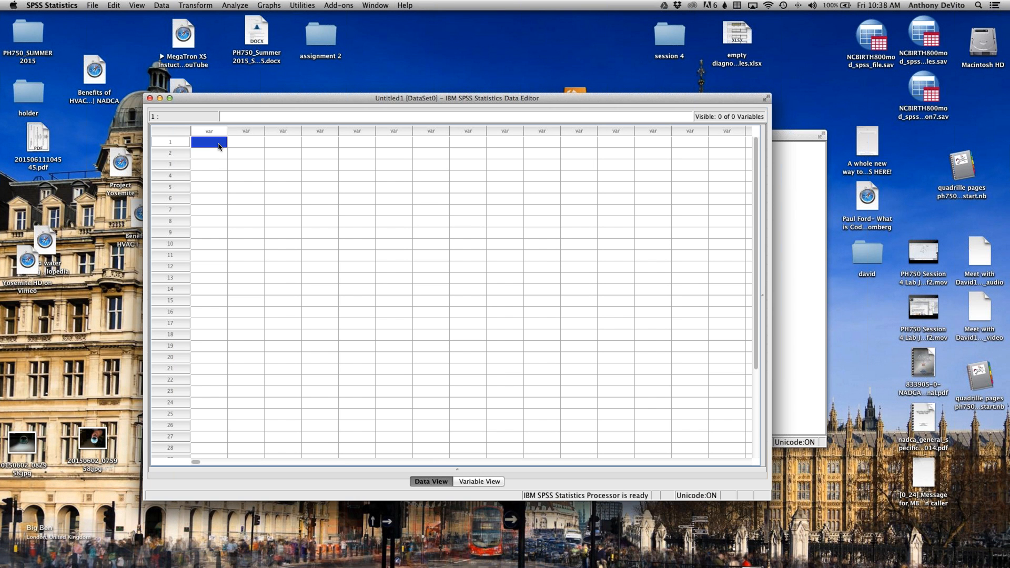
text(1)
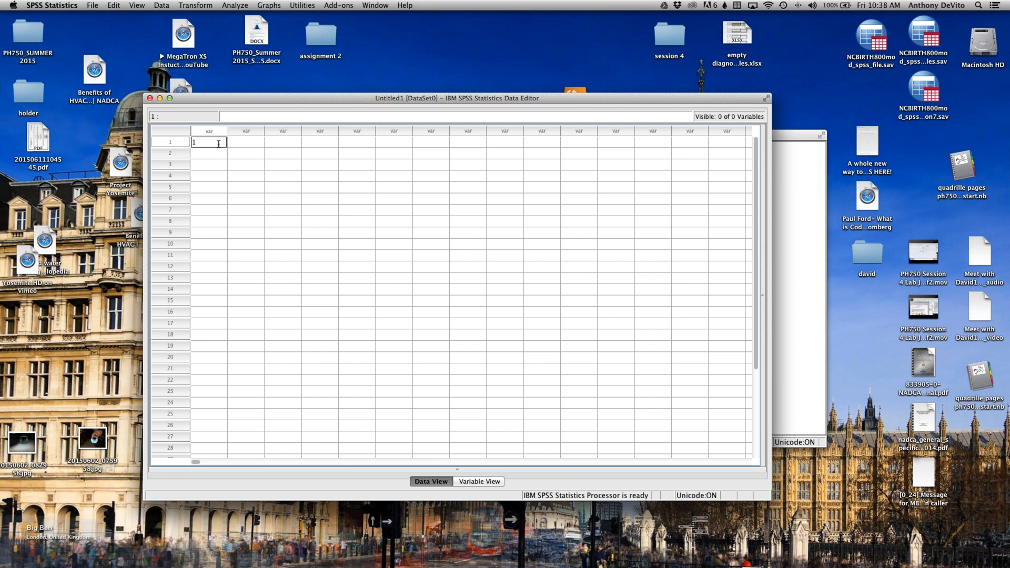
key(Return)
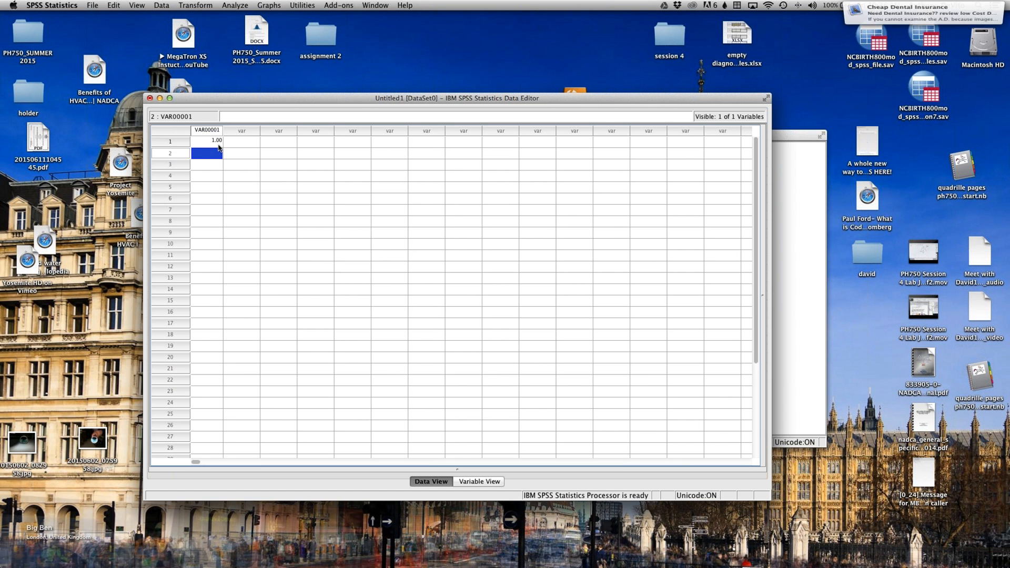
text(0)
key(Return)
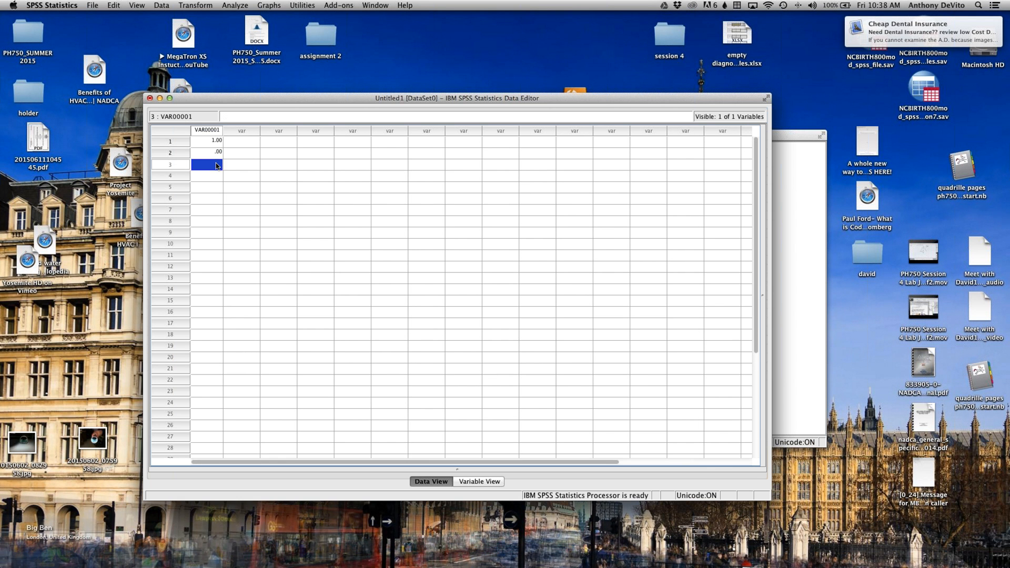
text(1)
key(Return)
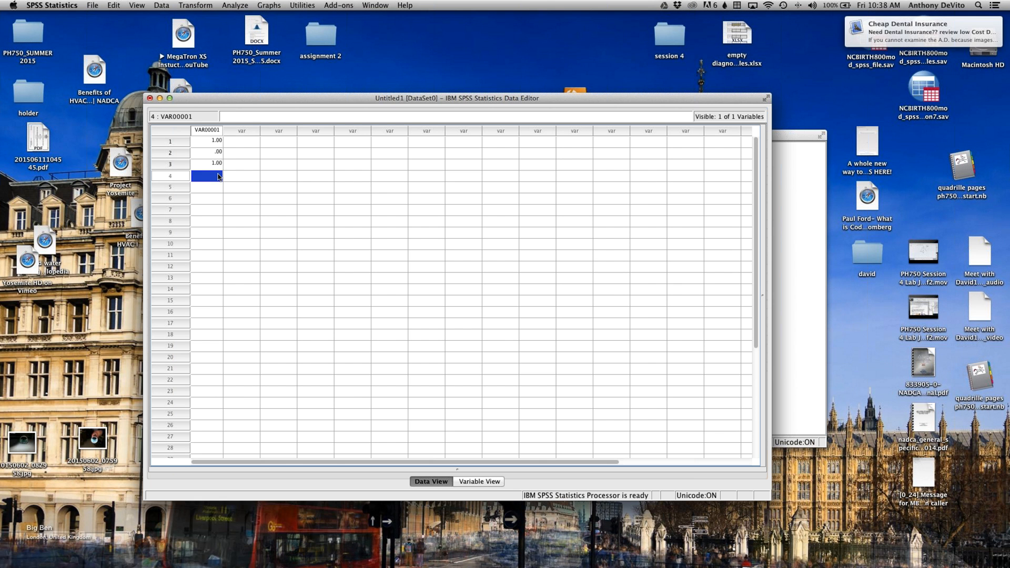
text(0)
key(Return)
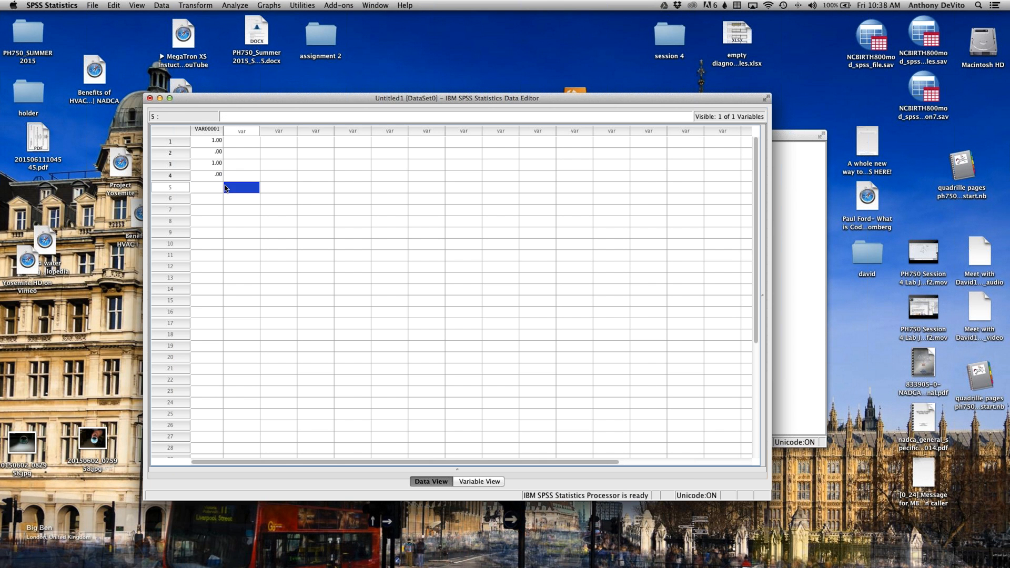
Step: Highlight rows 1 to 4 one after another to examine each case's value in the first variable
click(176, 141)
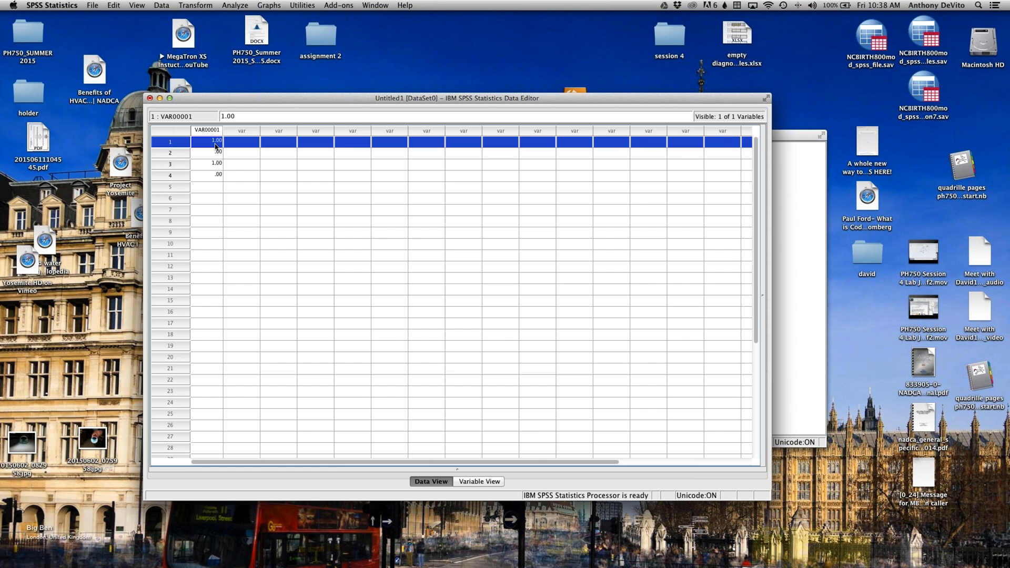
click(170, 152)
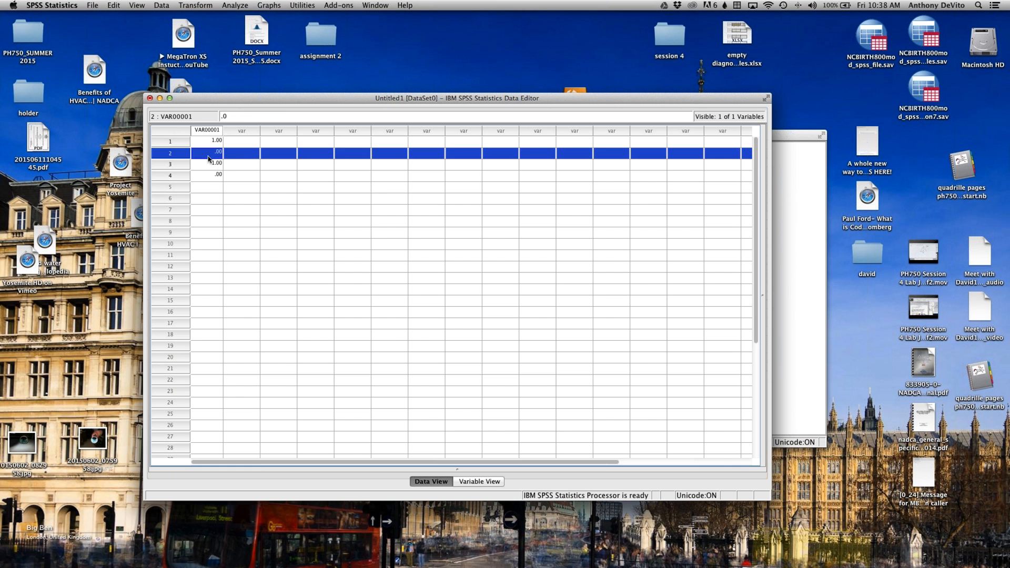
click(176, 165)
click(170, 176)
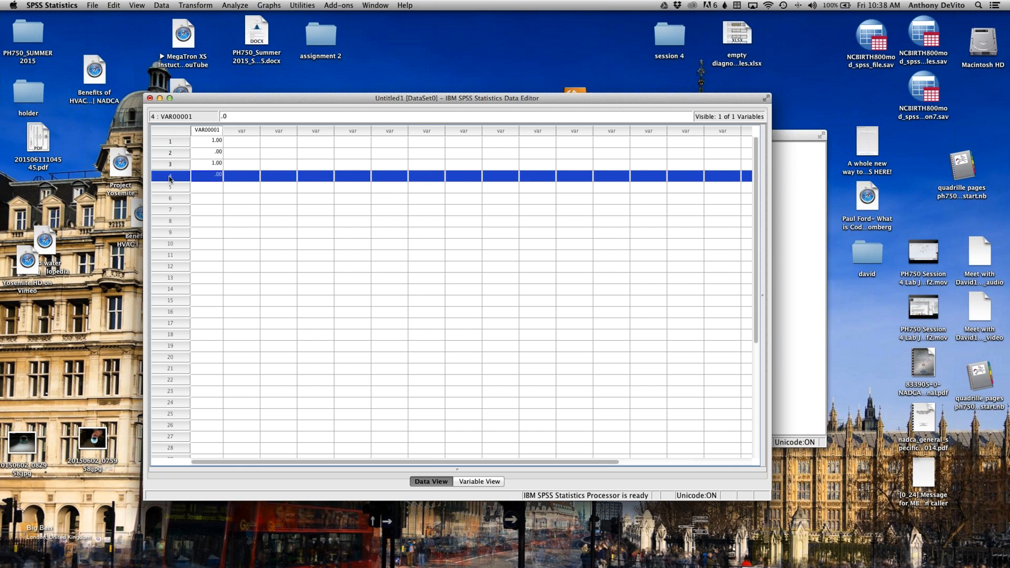
Step: Enter the values 185, 123, 150 and 135 in rows 1 to 4 of the second column
click(245, 143)
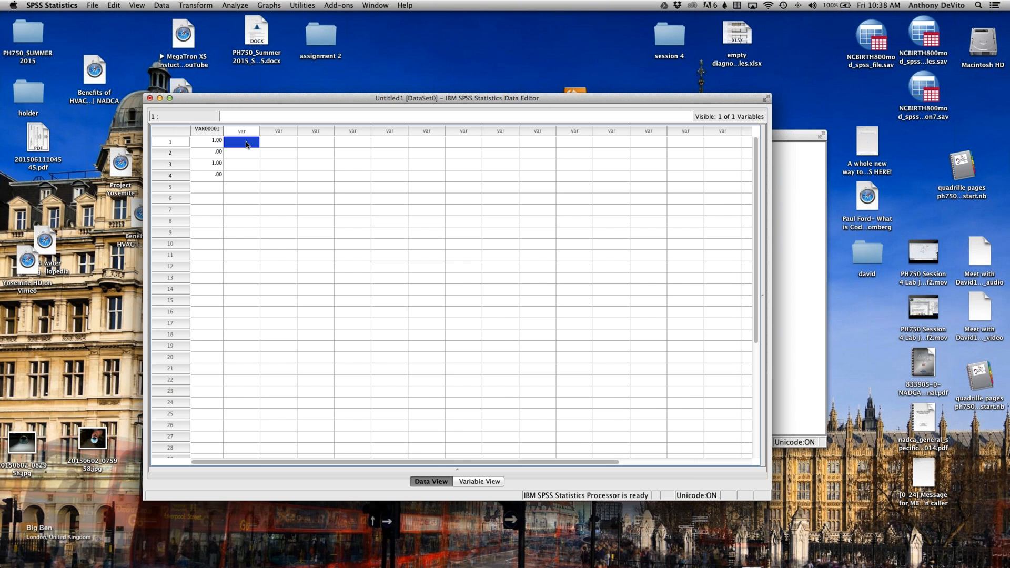
text(185)
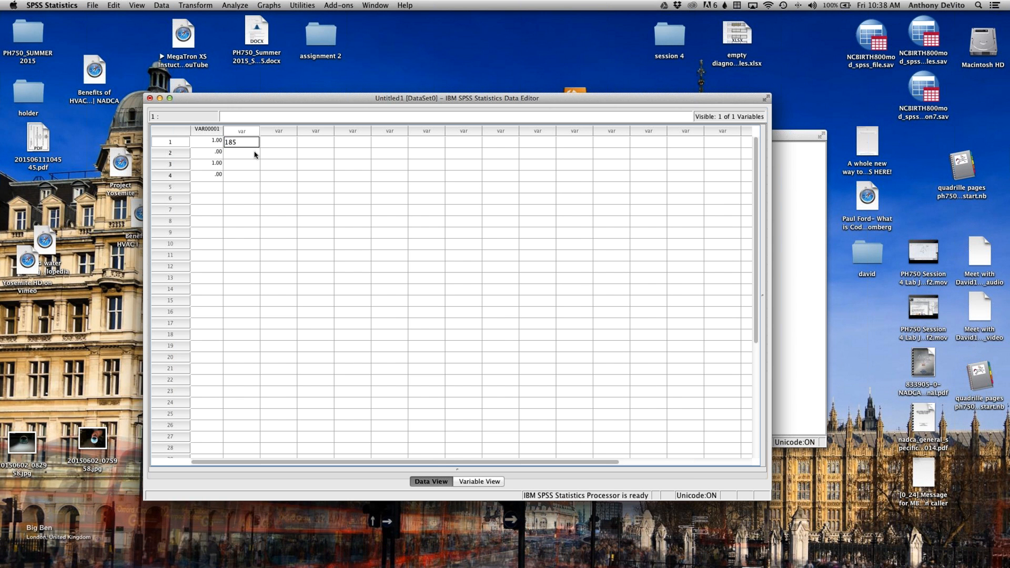
click(256, 155)
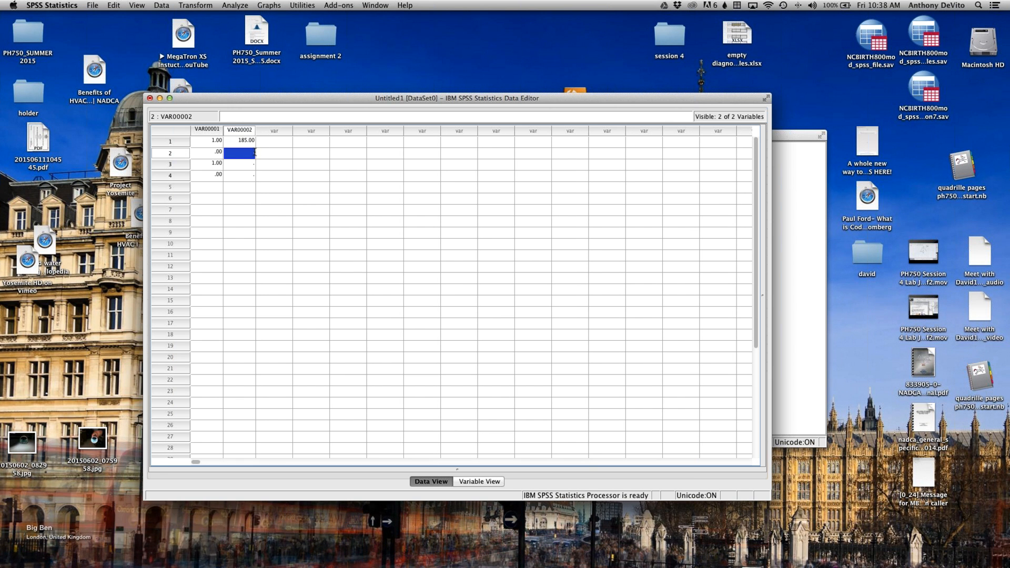
text(123)
scroll(259, 153, right, 5)
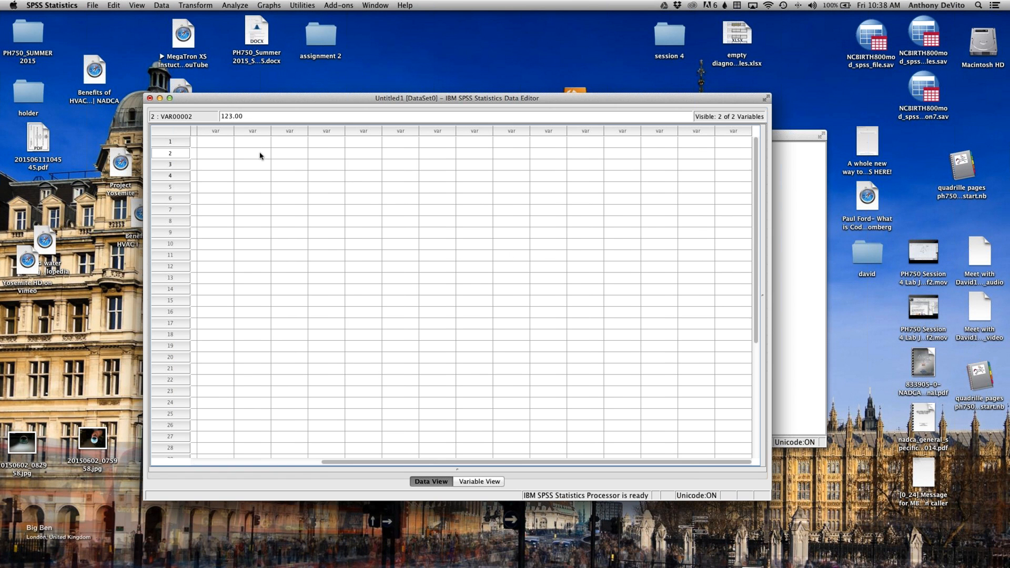
scroll(240, 154, down, 5)
scroll(240, 153, up, 5)
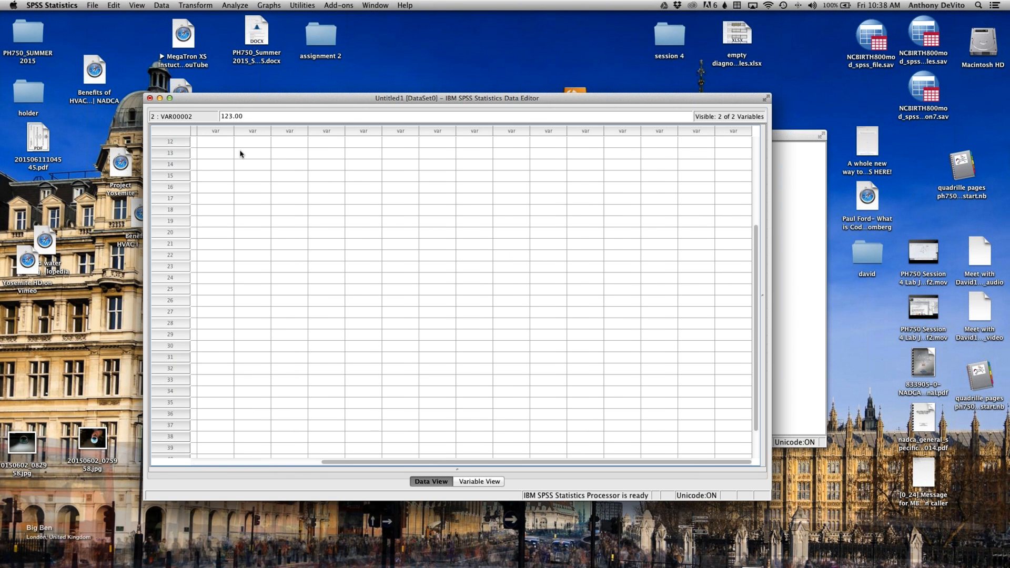
scroll(241, 157, left, 3)
click(248, 165)
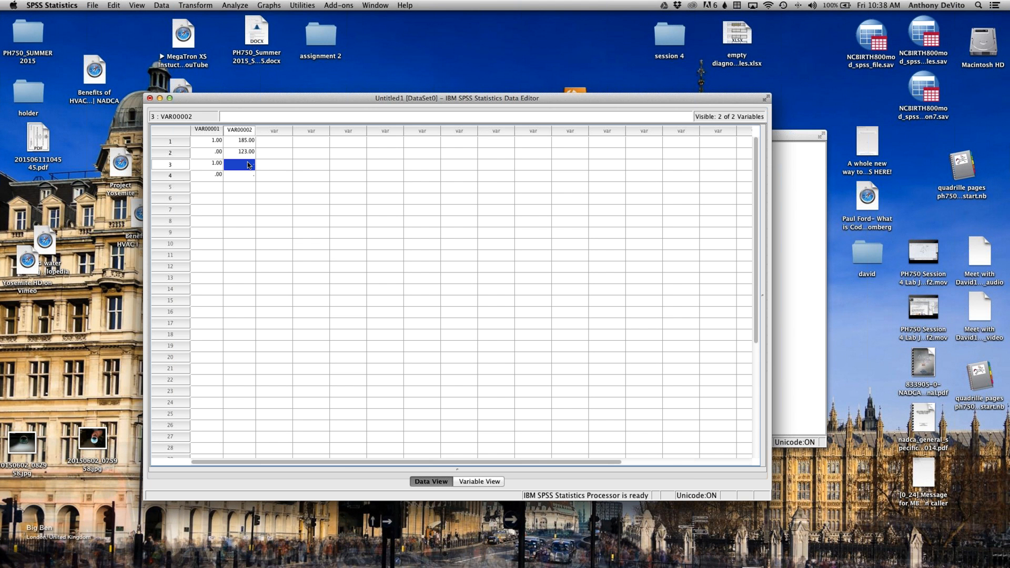
text(150)
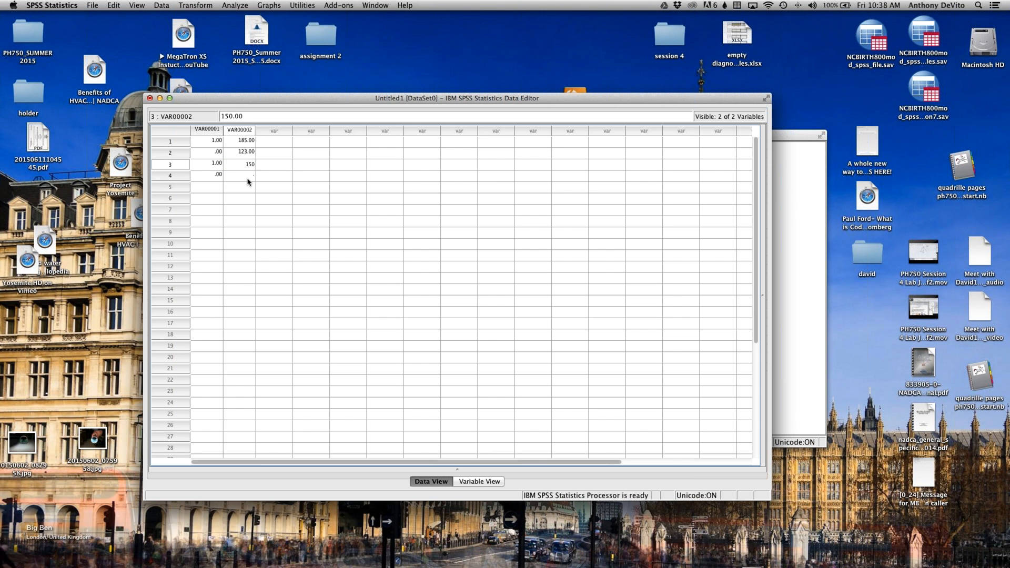
click(248, 178)
text(135)
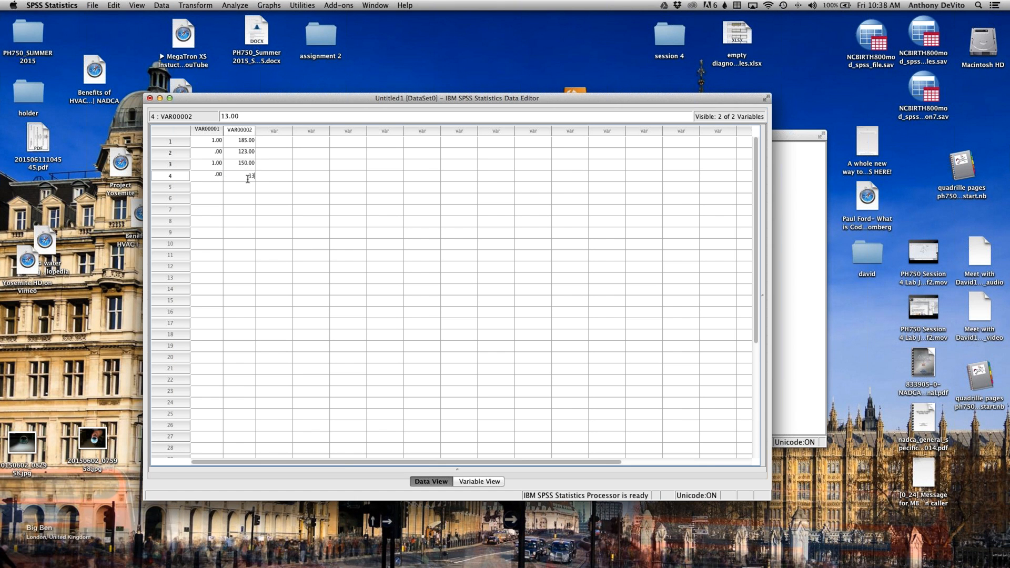
click(280, 189)
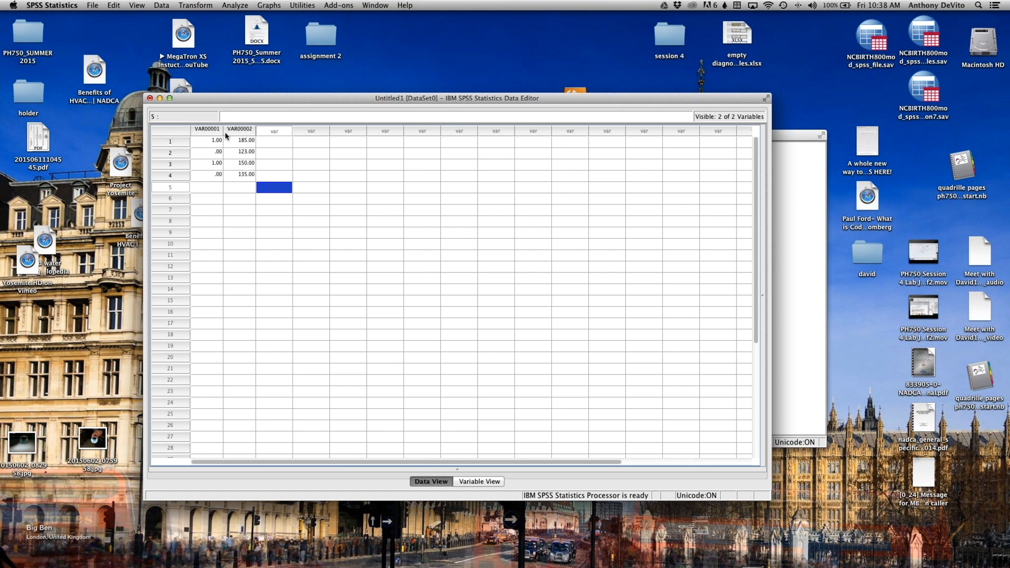
Step: Highlight the two filled variable columns and the four case rows to examine how the entered data is organised
click(210, 131)
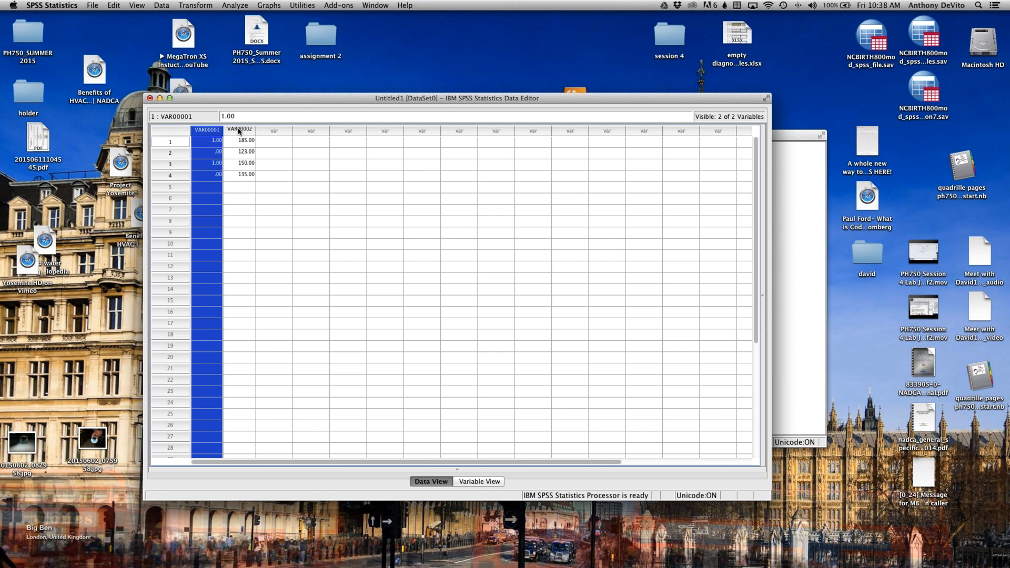
click(240, 131)
click(212, 131)
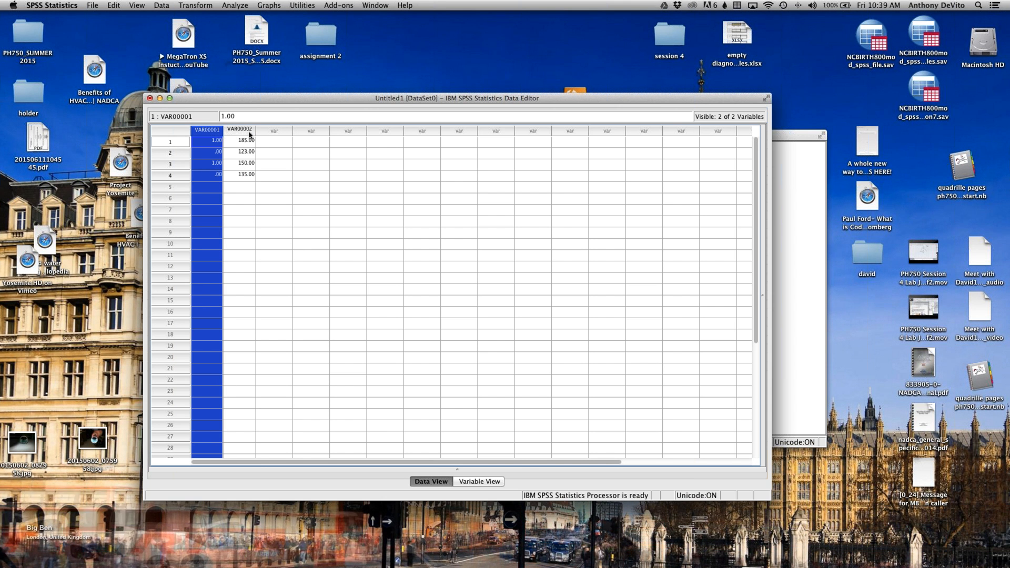
click(282, 187)
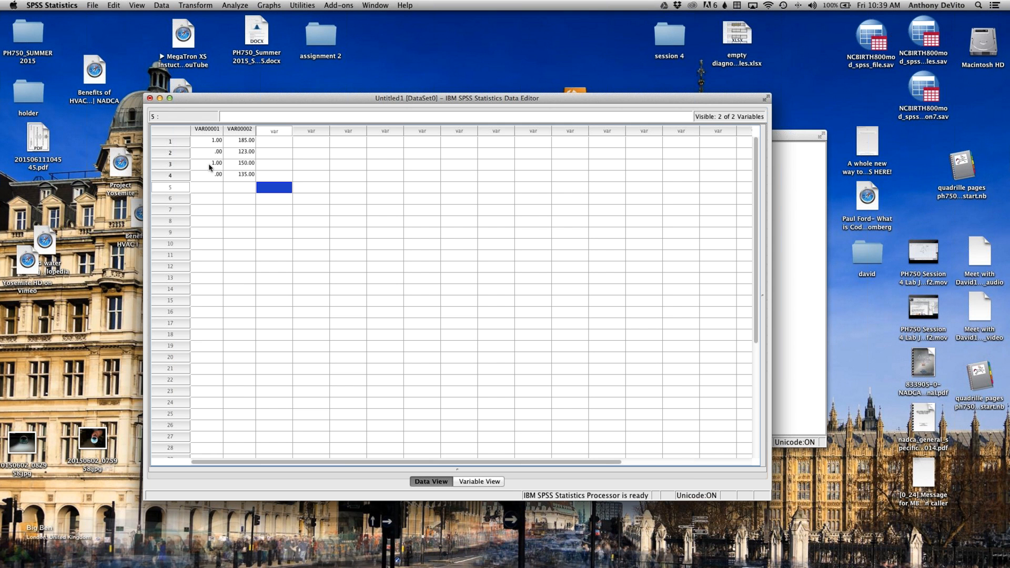
click(164, 143)
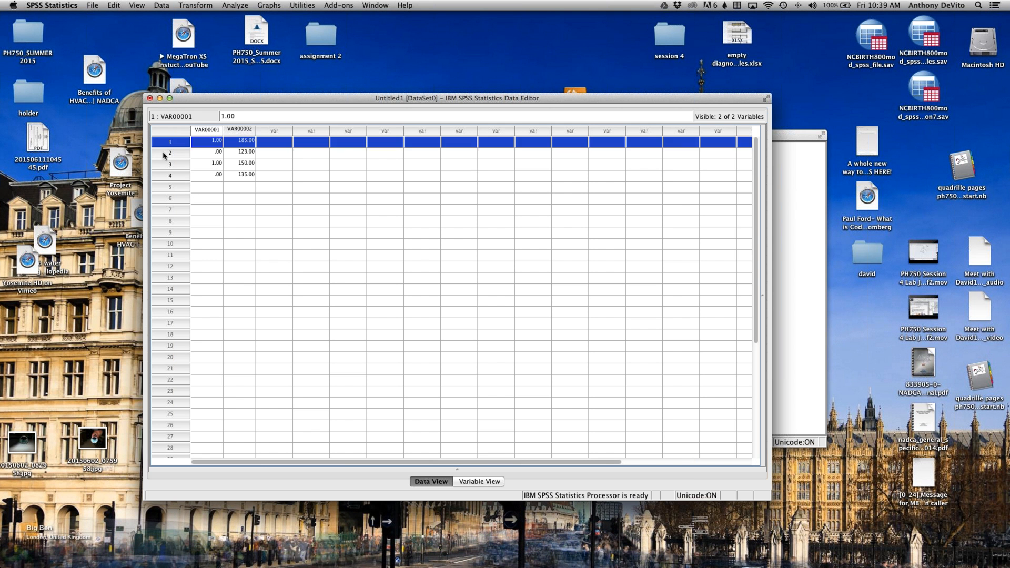
click(163, 154)
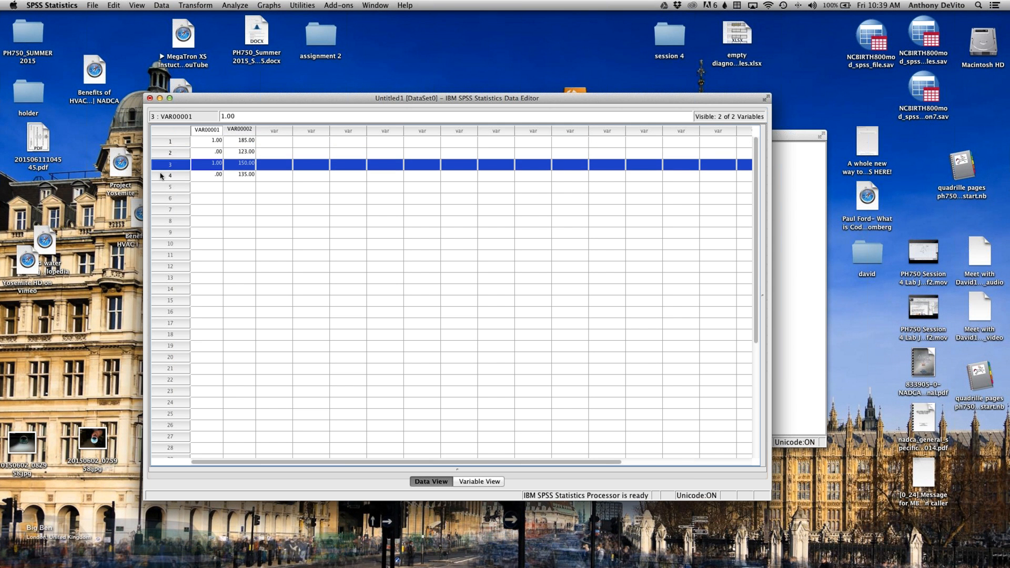
click(169, 176)
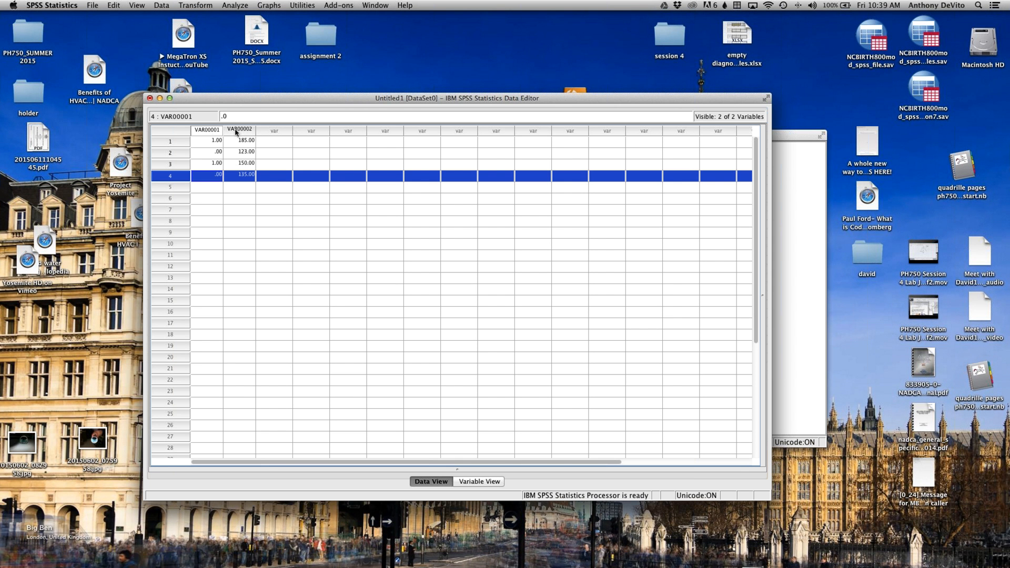
Step: Rename the first variable to Gender in Variable View
click(490, 481)
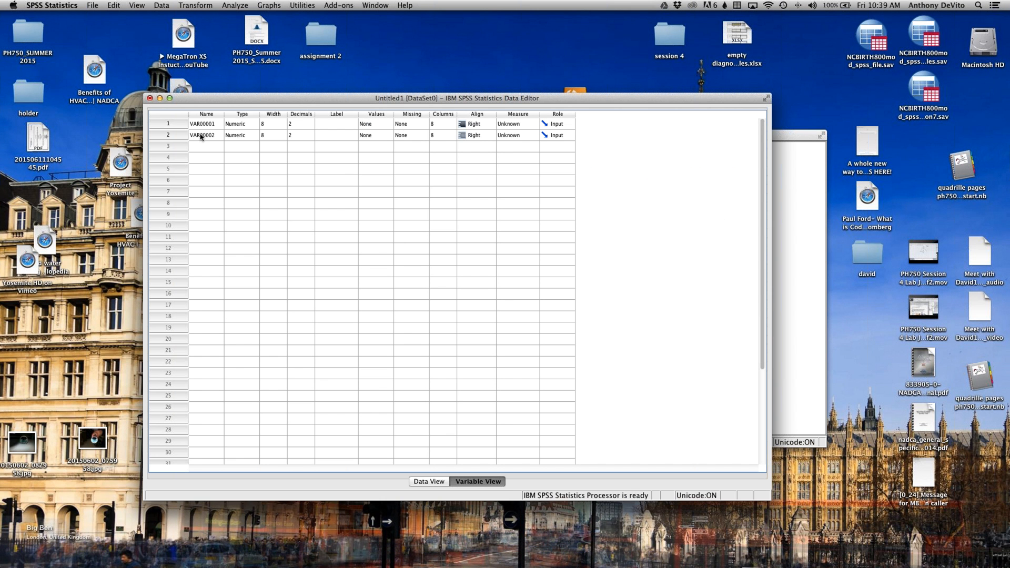
click(213, 125)
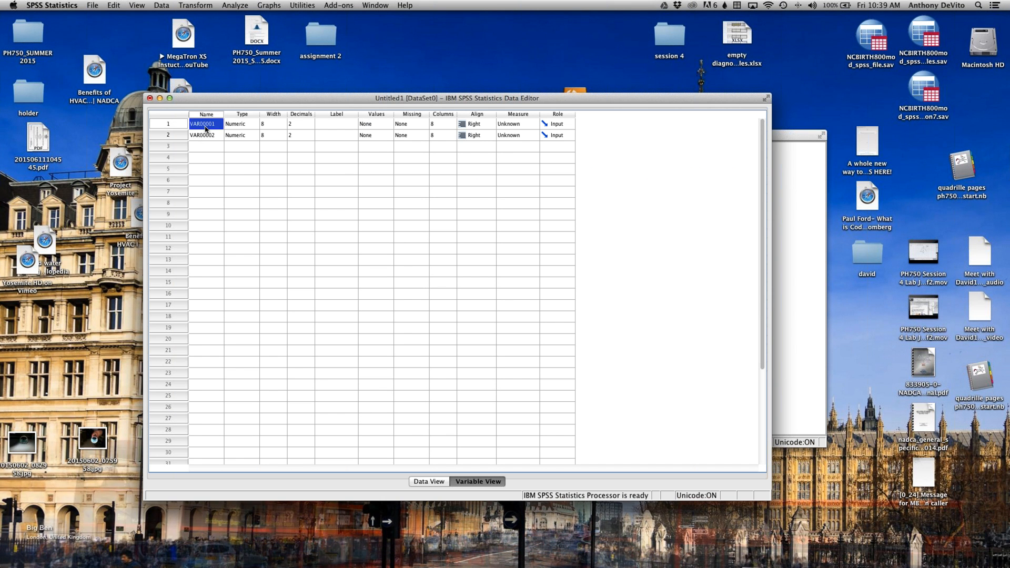
double_click(215, 126)
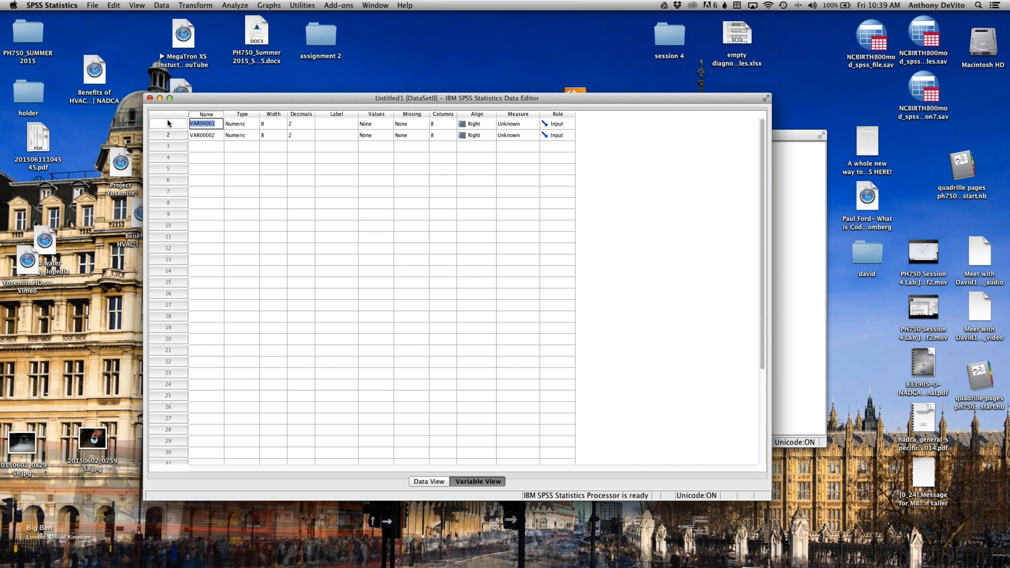
text(Gender)
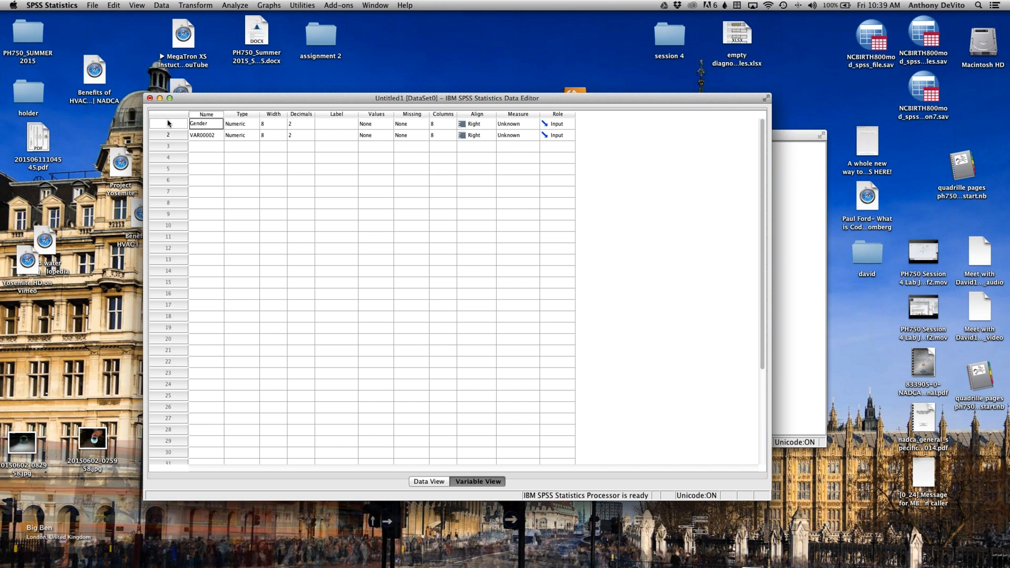
Step: Set the Gender variable's label to "Male or Female"
click(342, 123)
click(342, 123)
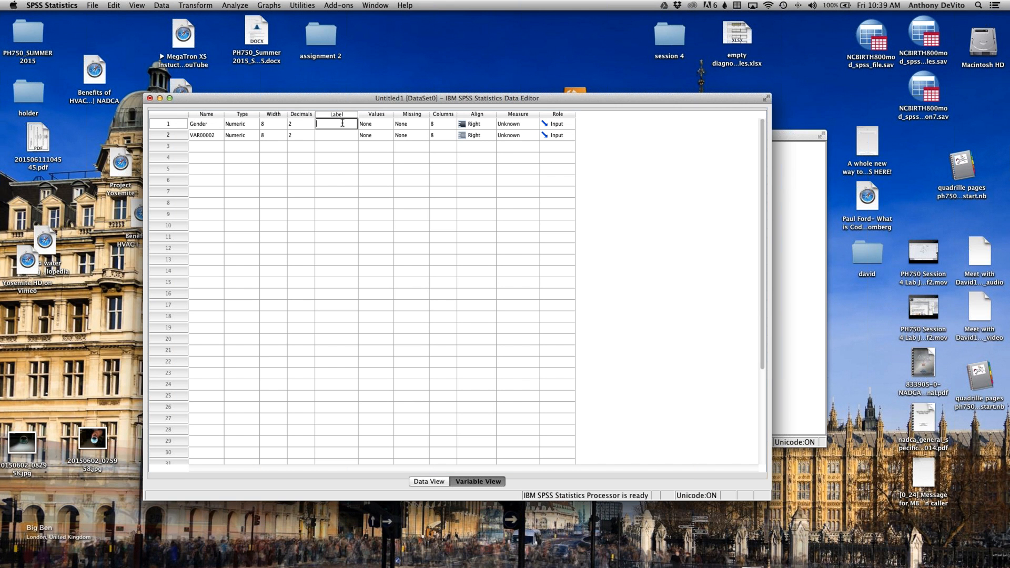
text(Ma)
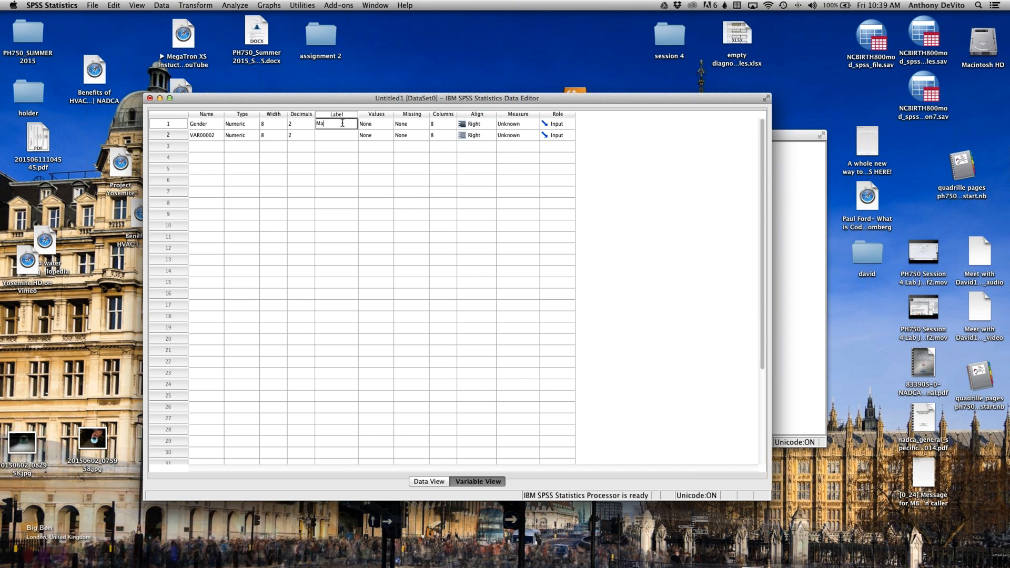
text(le or Fe)
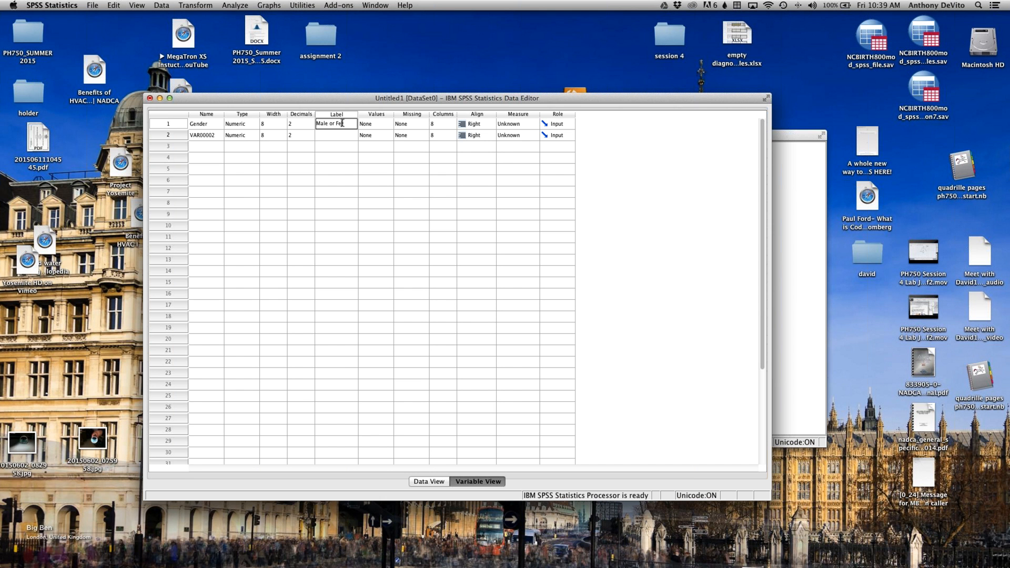
text(male)
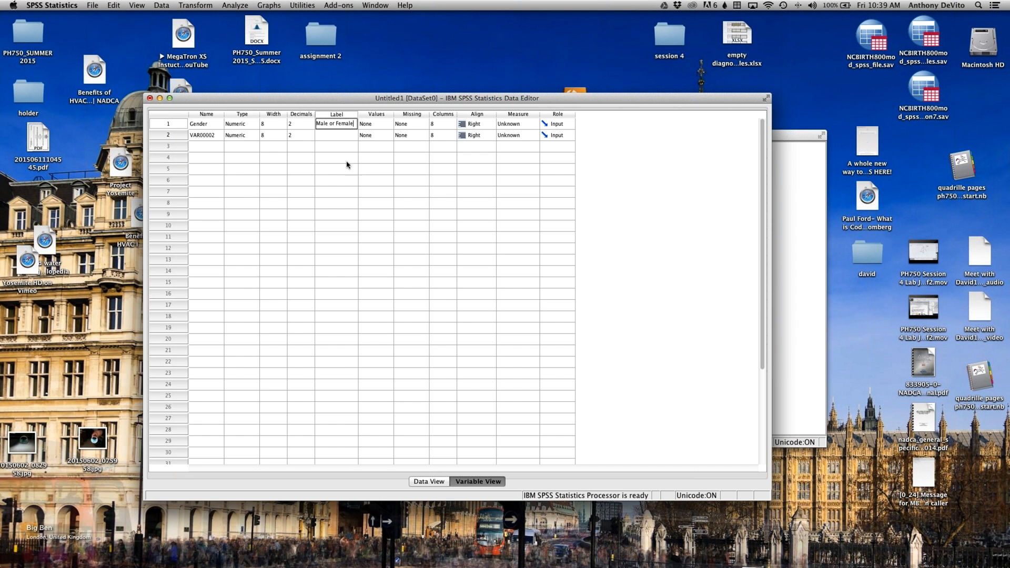
click(347, 164)
Step: Compare the name and label of the Gender variable by highlighting the two cells alternately
click(210, 125)
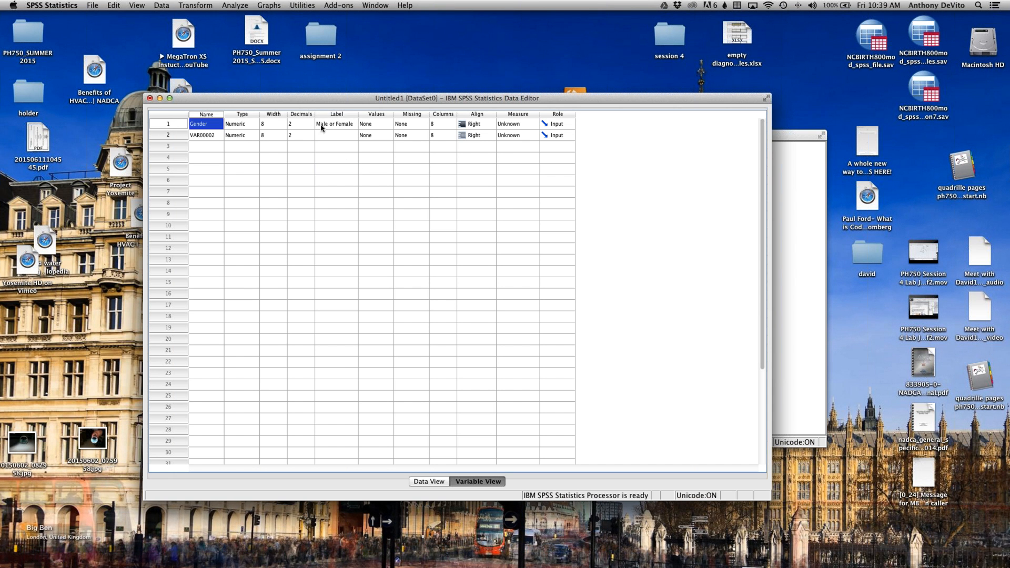
click(322, 128)
click(204, 125)
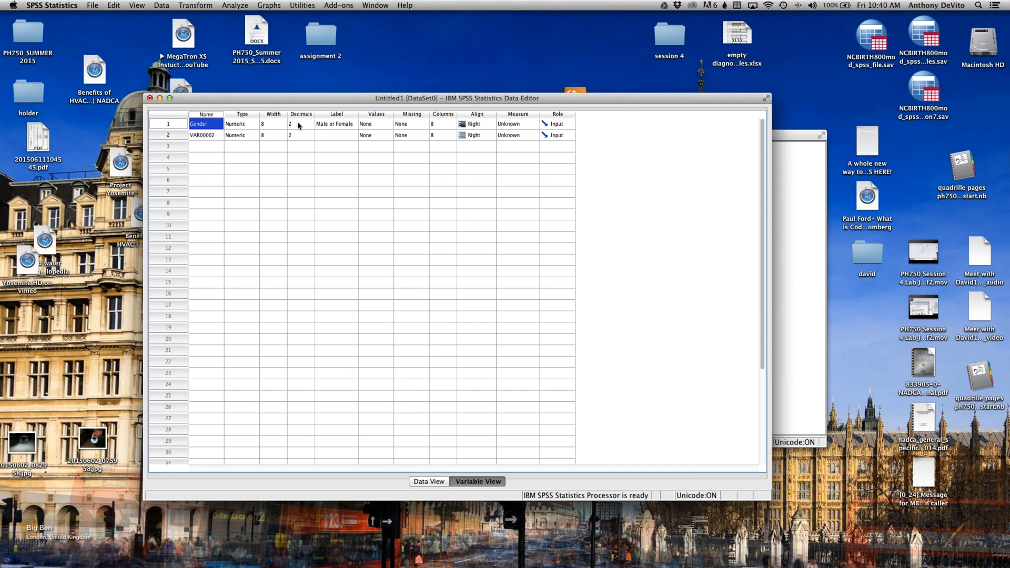
click(332, 124)
click(196, 124)
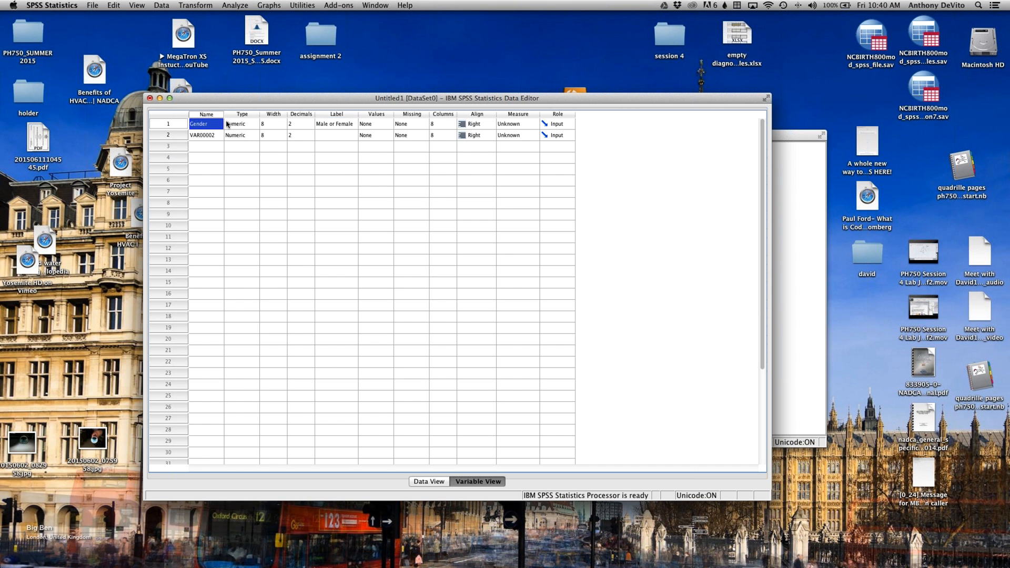
Step: Highlight the label cells of the Gender variable and the second variable alternately to examine the Label column
click(342, 126)
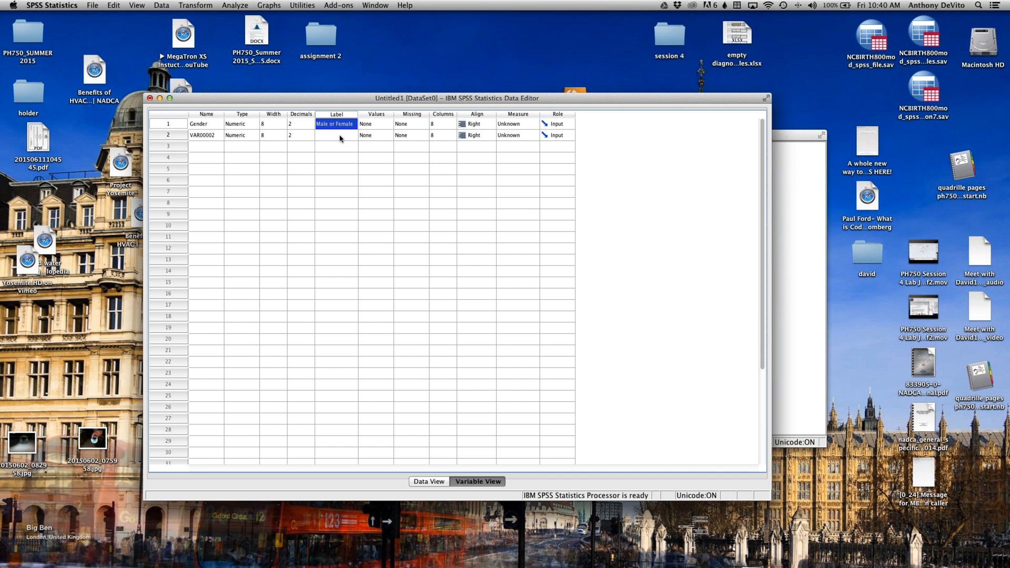
click(340, 137)
click(337, 126)
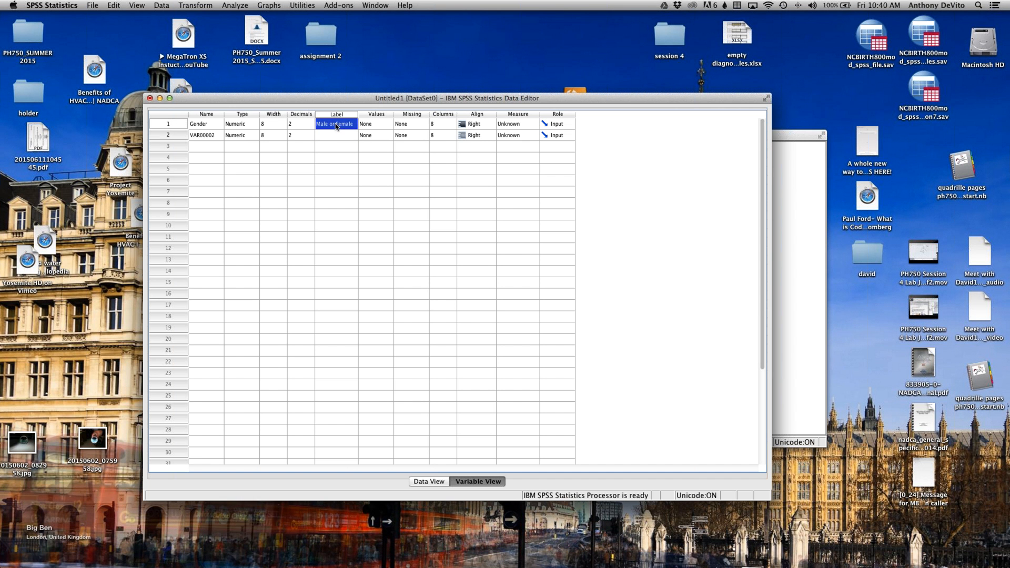
click(330, 134)
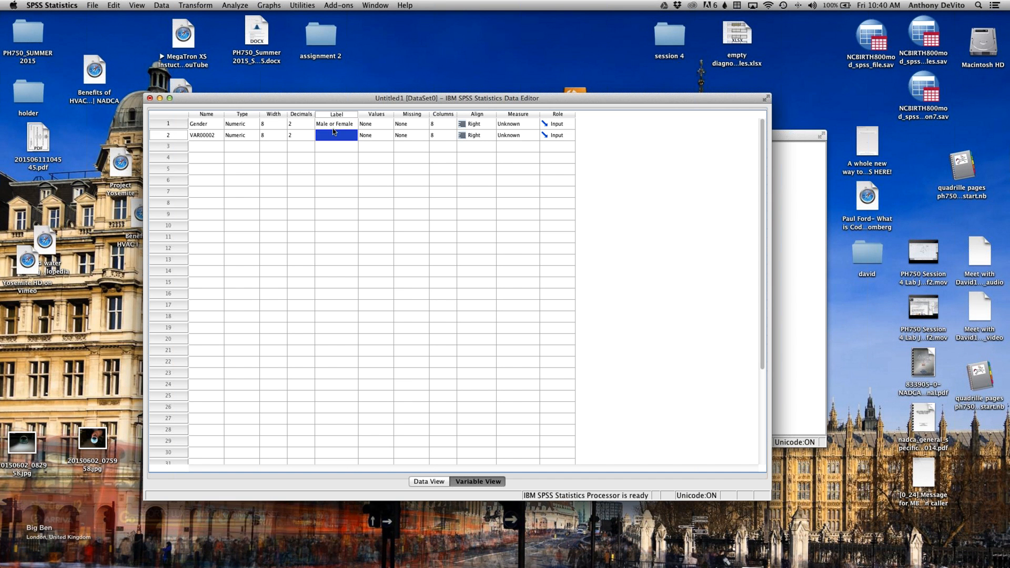
click(332, 128)
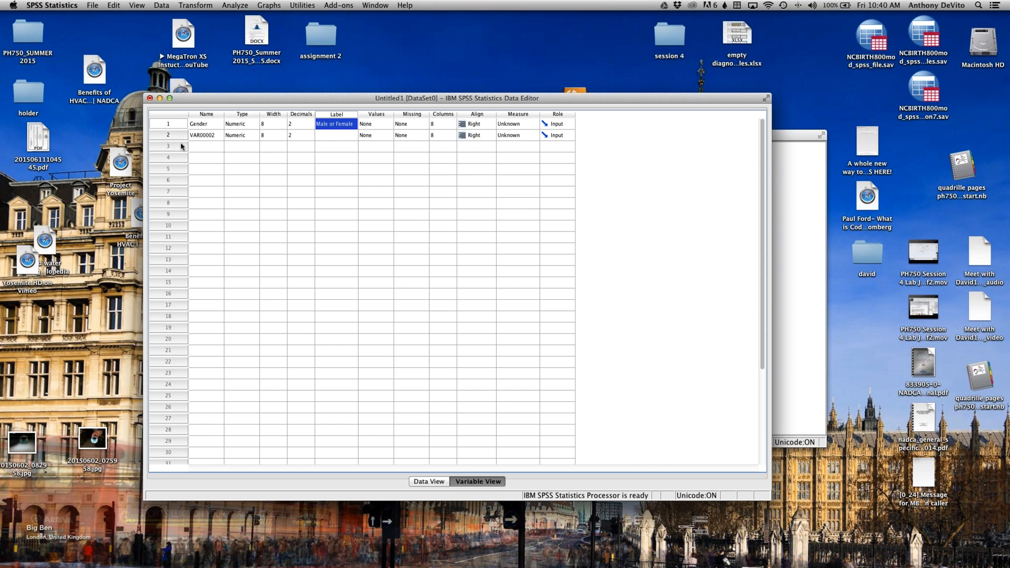
Step: Rename the second variable to Weight in Variable View
click(190, 135)
click(190, 135)
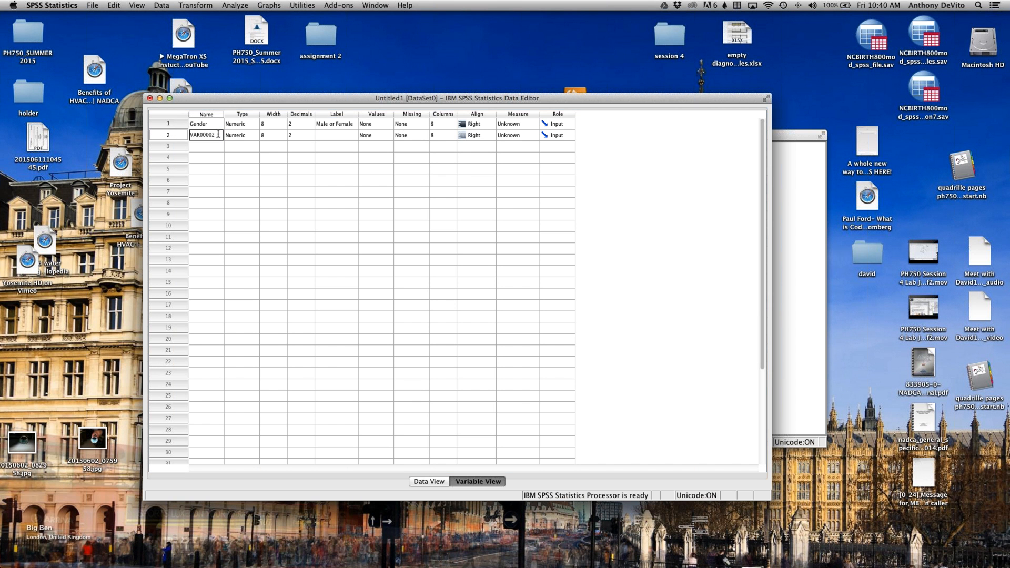
double_click(188, 135)
text(We)
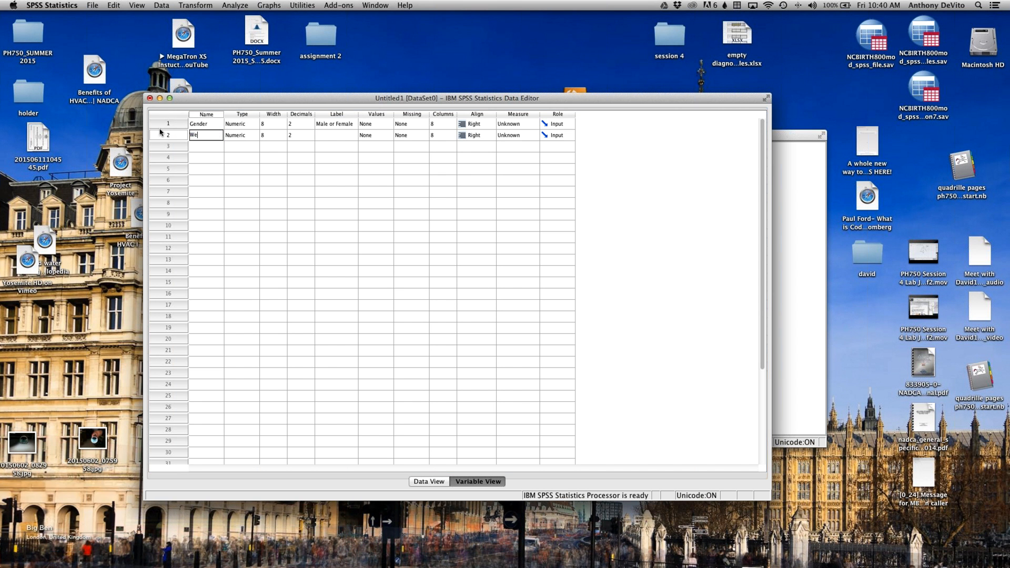
text(g)
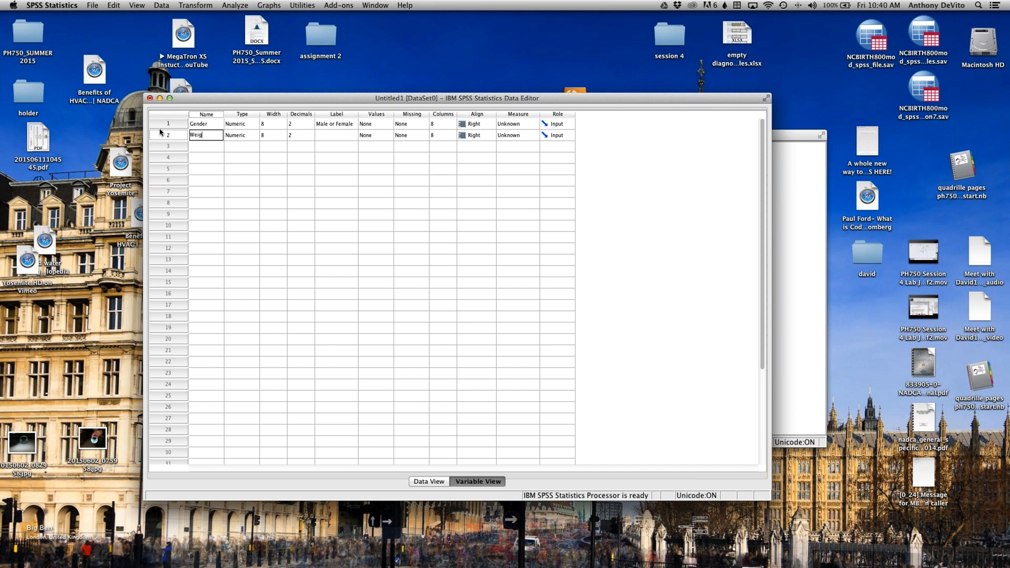
text(ight)
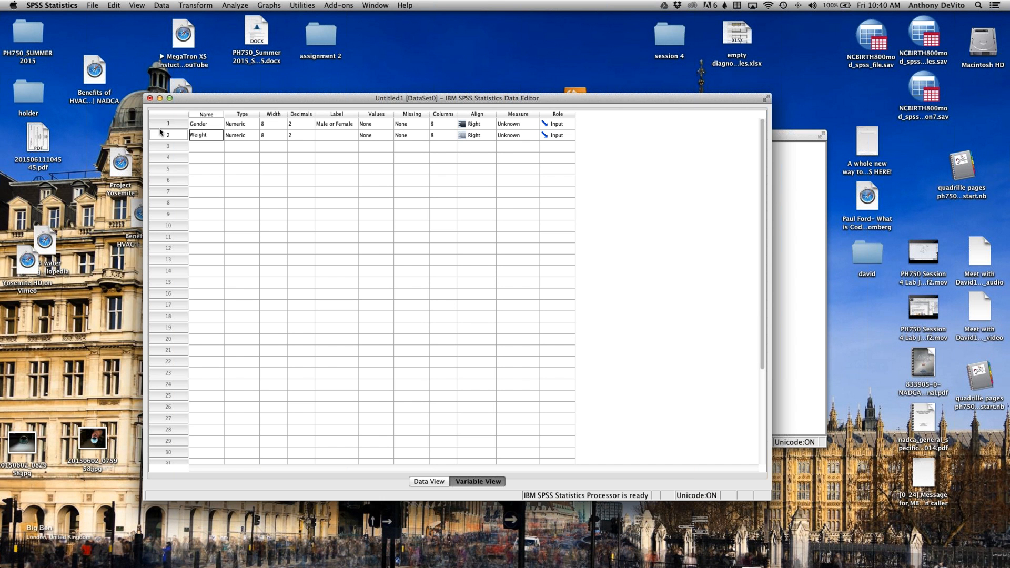
Step: Set the Weight variable's label to "Weight Before Drug"
click(344, 134)
text(Weight )
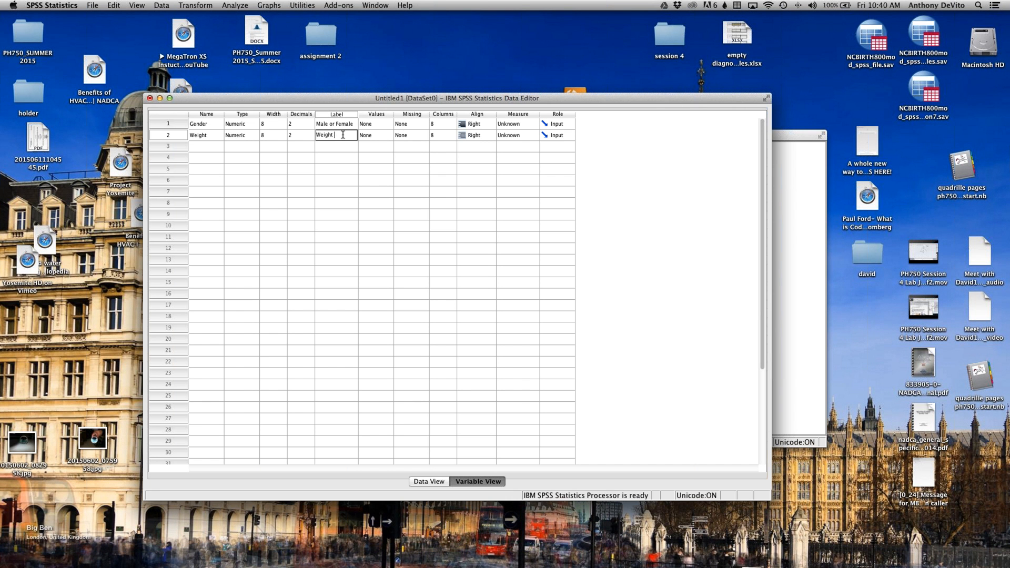
text(Before)
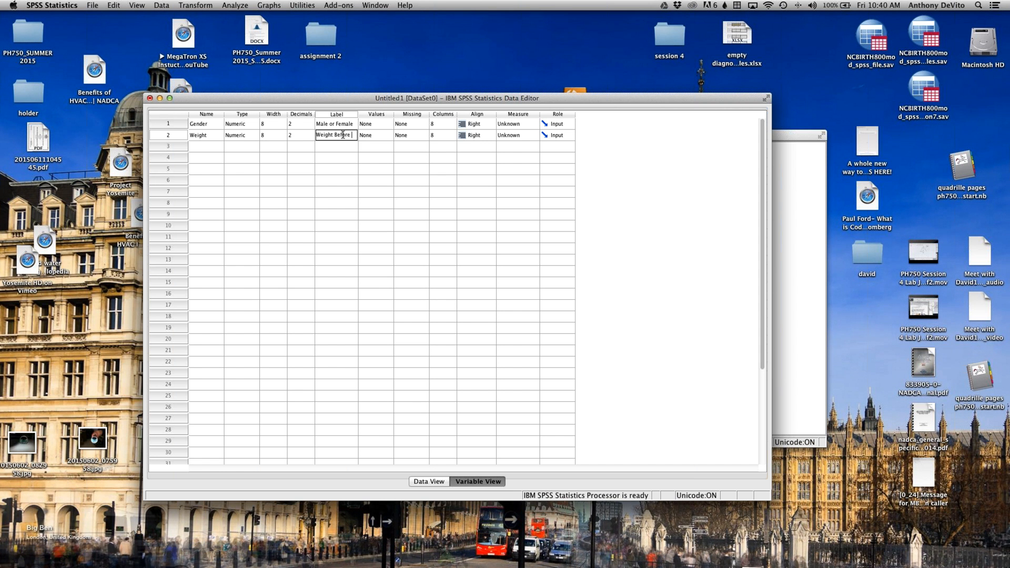
text(Drug)
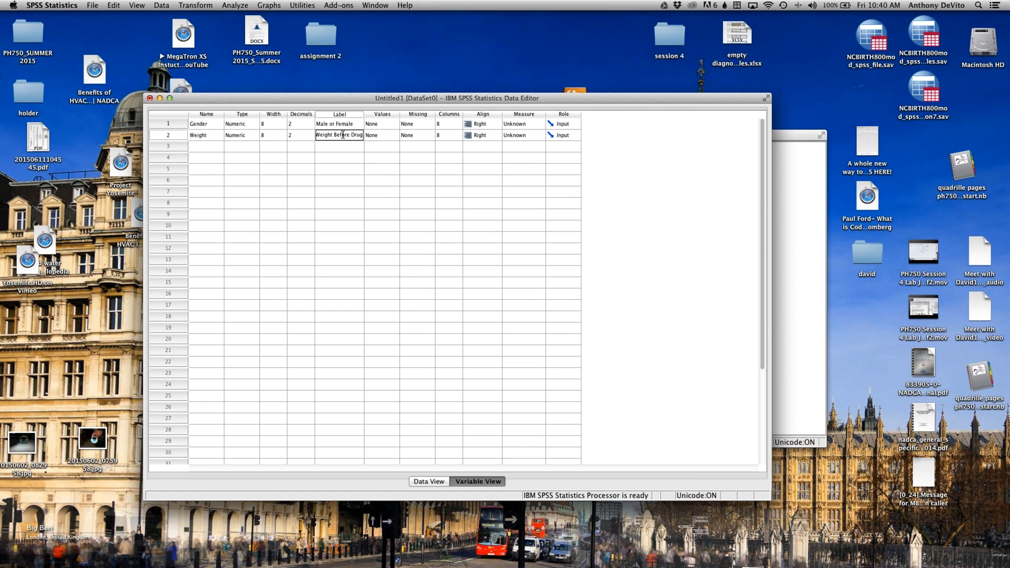
click(369, 161)
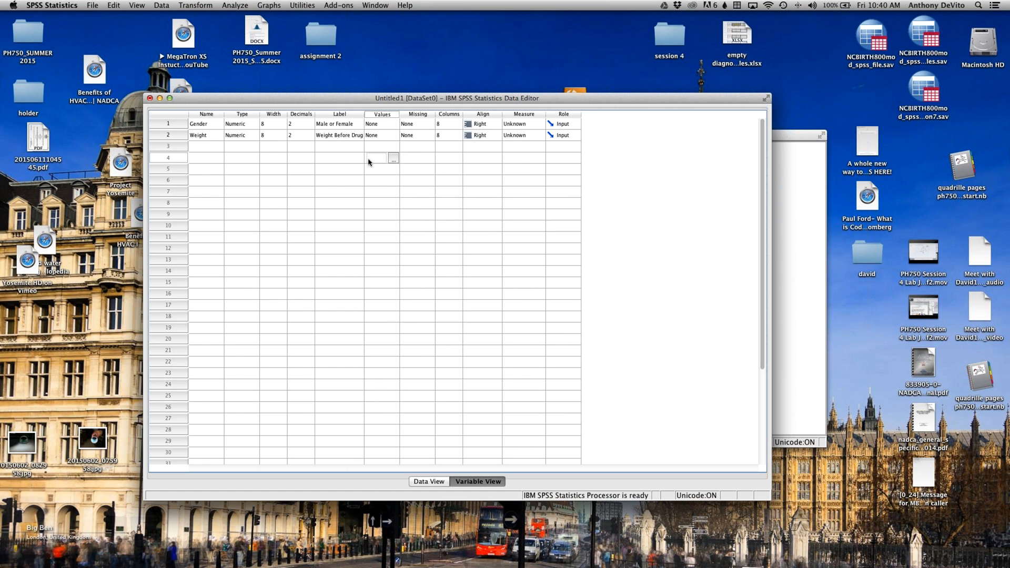
Step: Examine the Weight variable's label and check the renamed columns in Data View before returning to Variable View
click(343, 137)
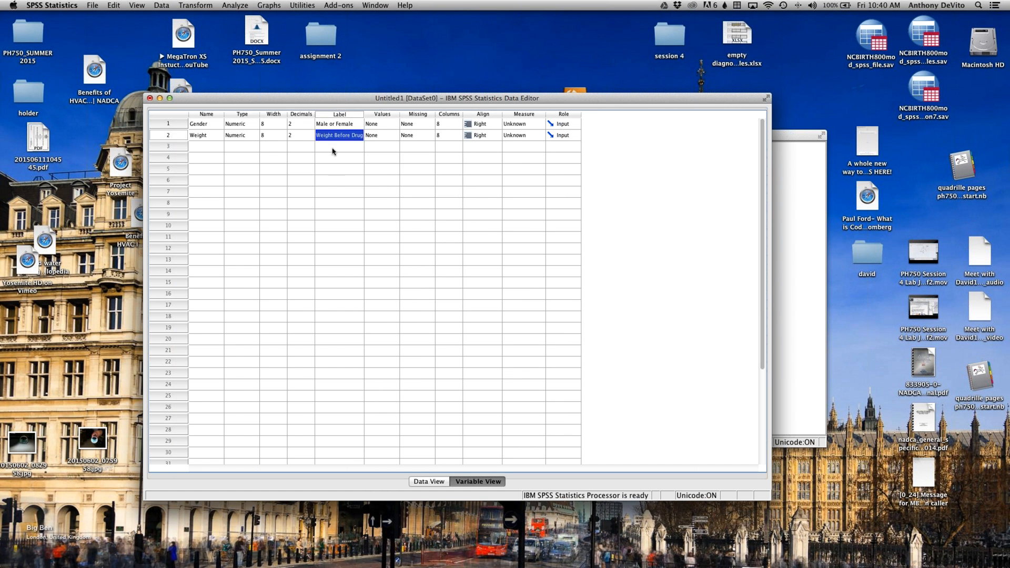
click(343, 184)
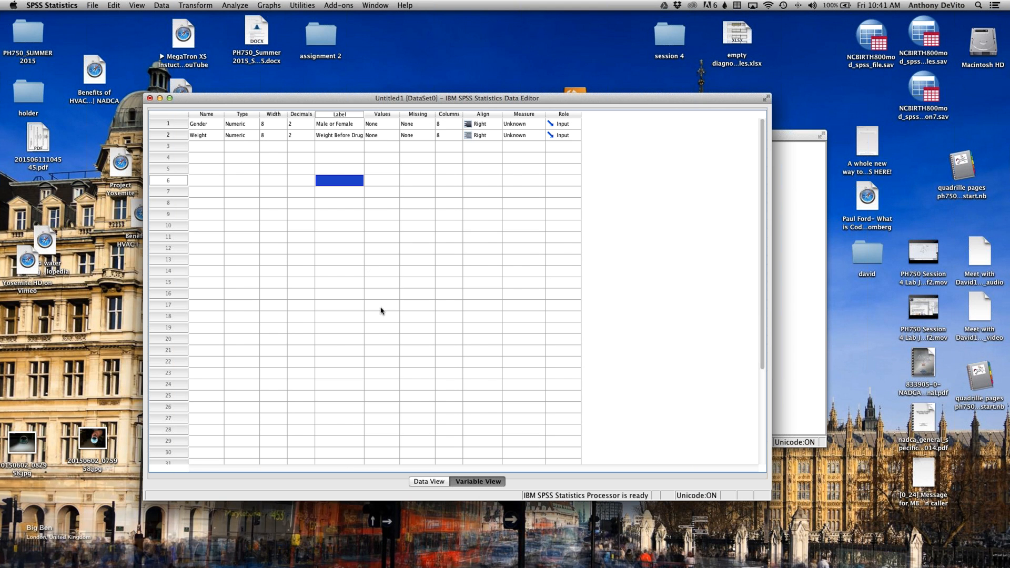
click(430, 482)
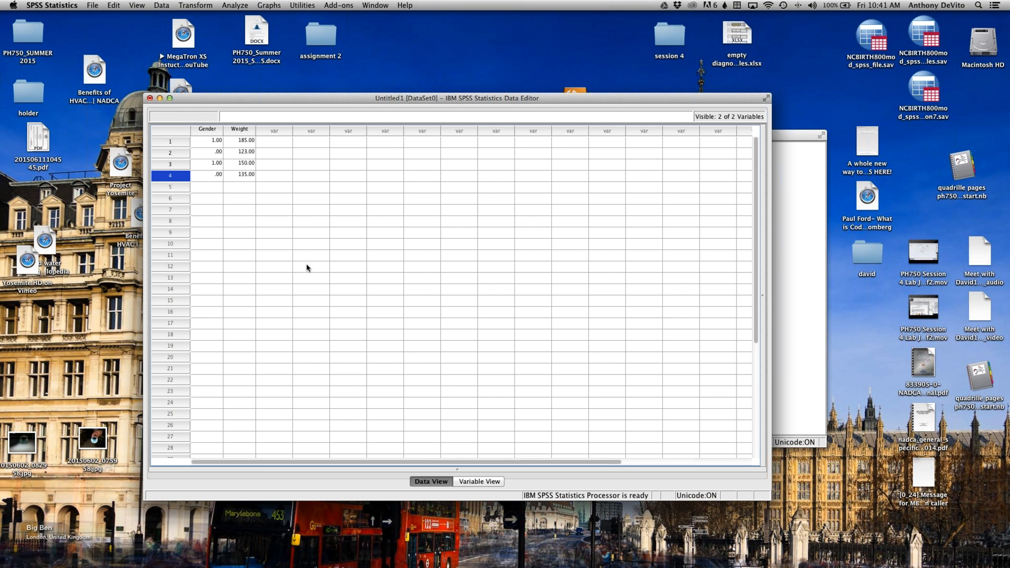
click(482, 483)
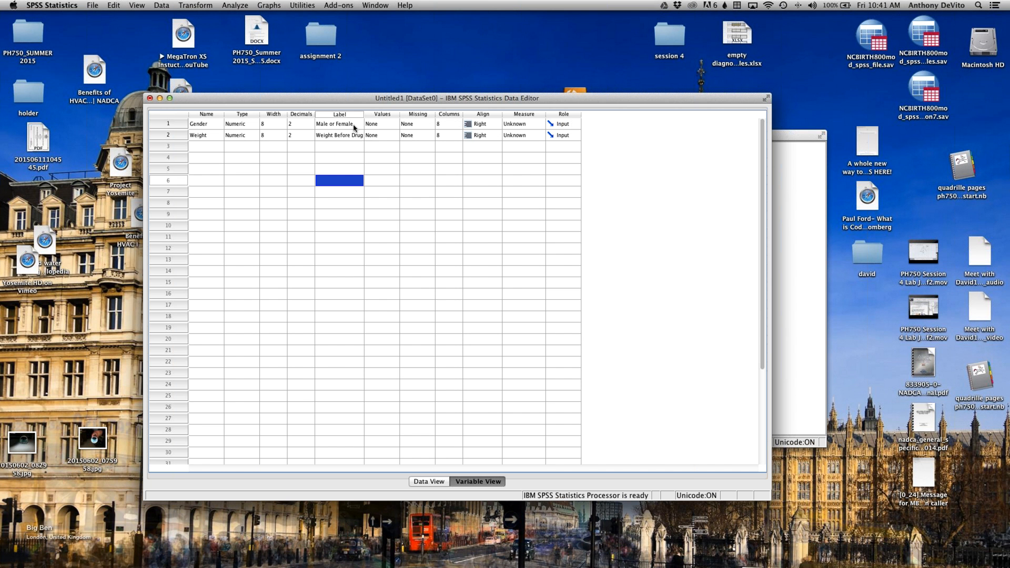
Step: Set the Gender variable's measurement level to Nominal
click(570, 125)
click(532, 126)
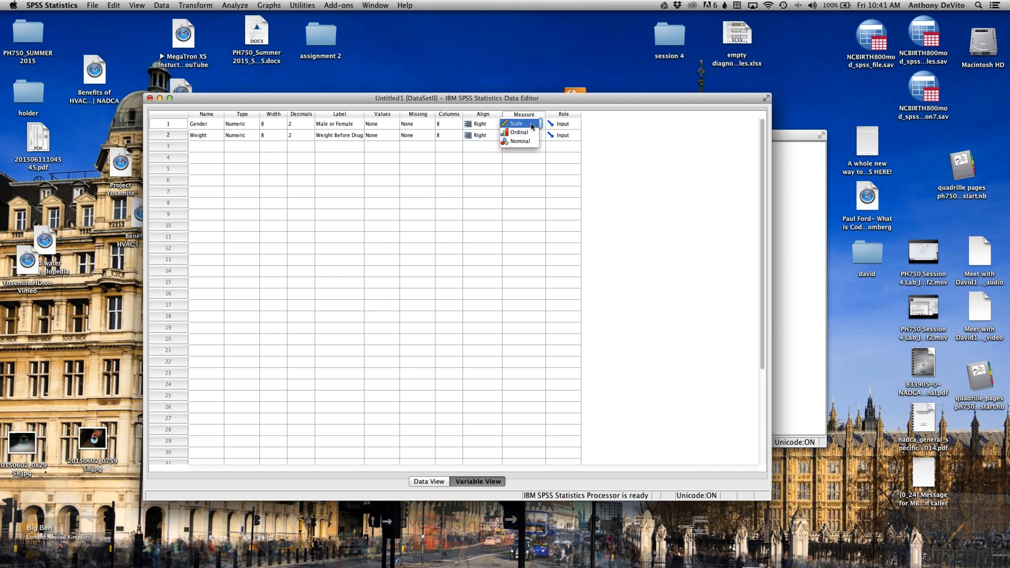
click(542, 177)
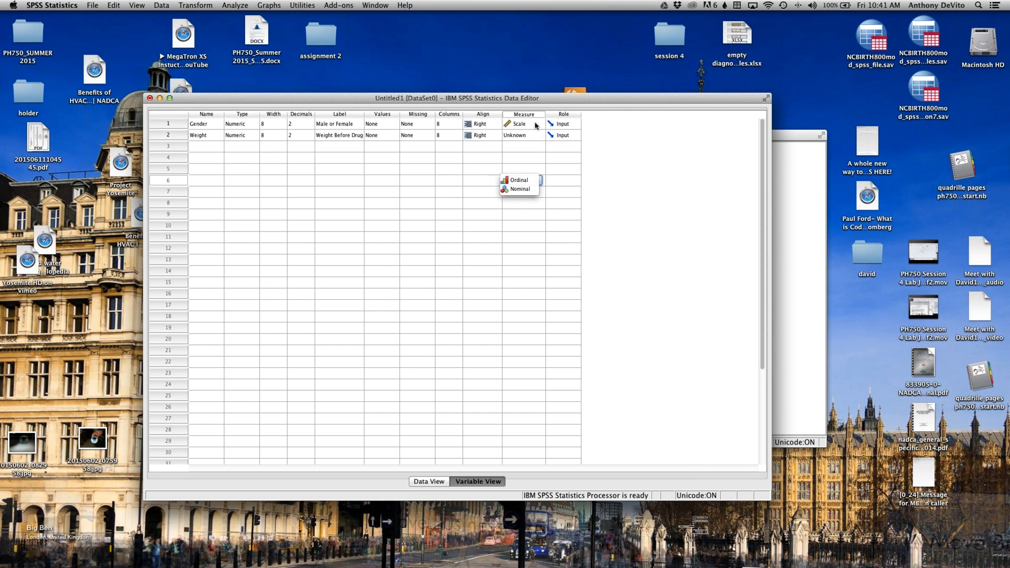
click(535, 125)
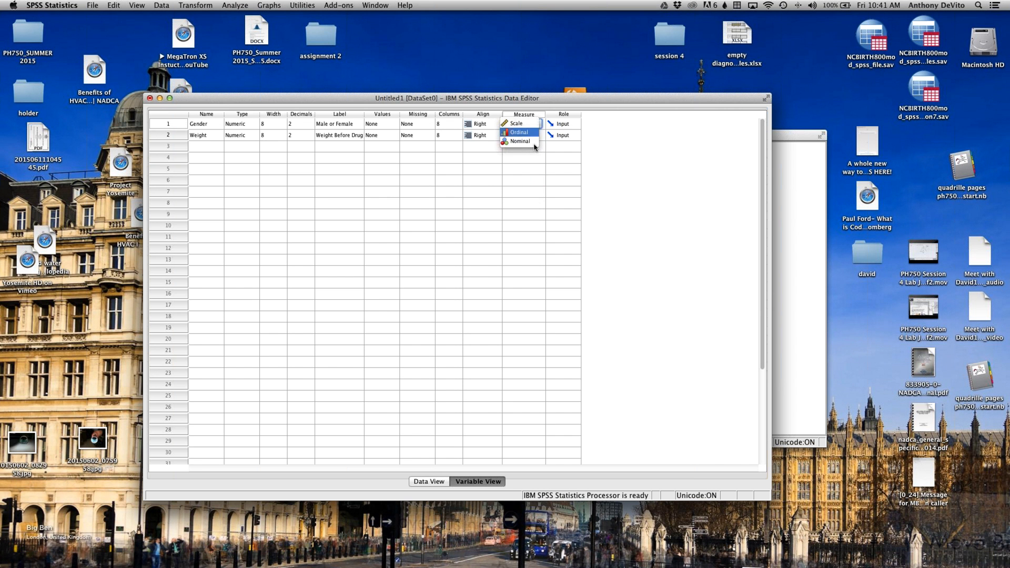
click(534, 141)
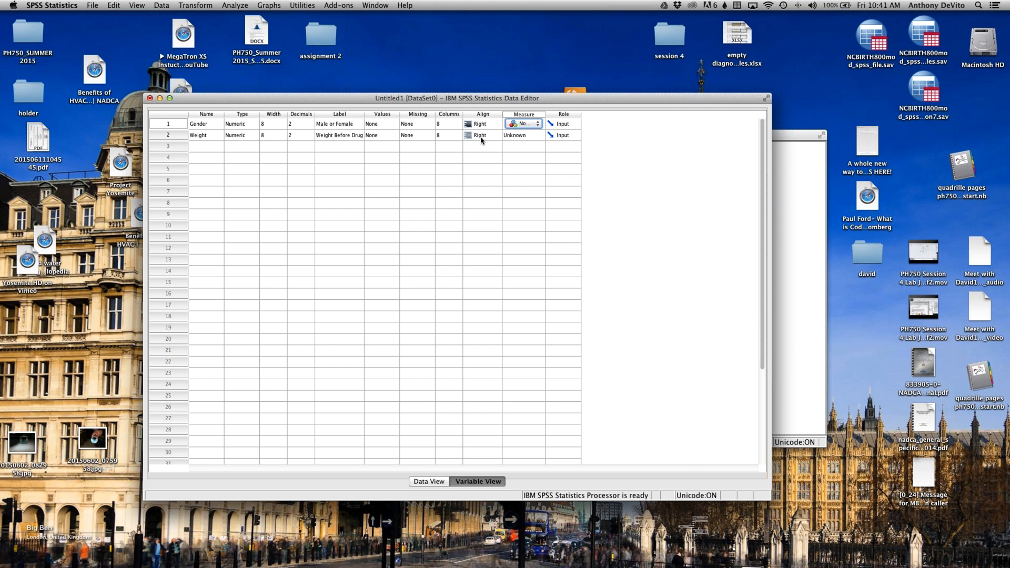
Step: Set the Weight variable's measurement level to Scale
click(529, 135)
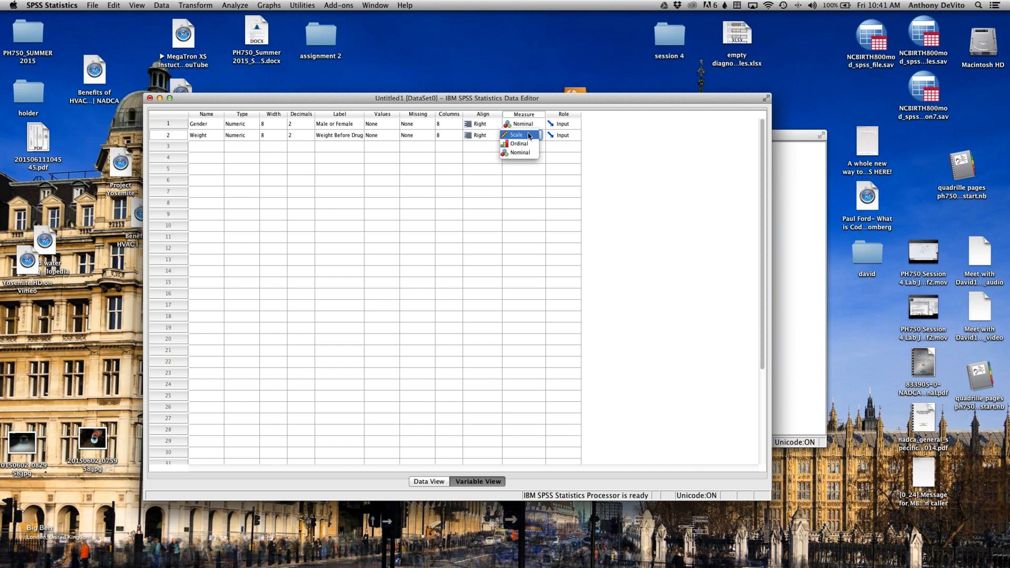
click(528, 135)
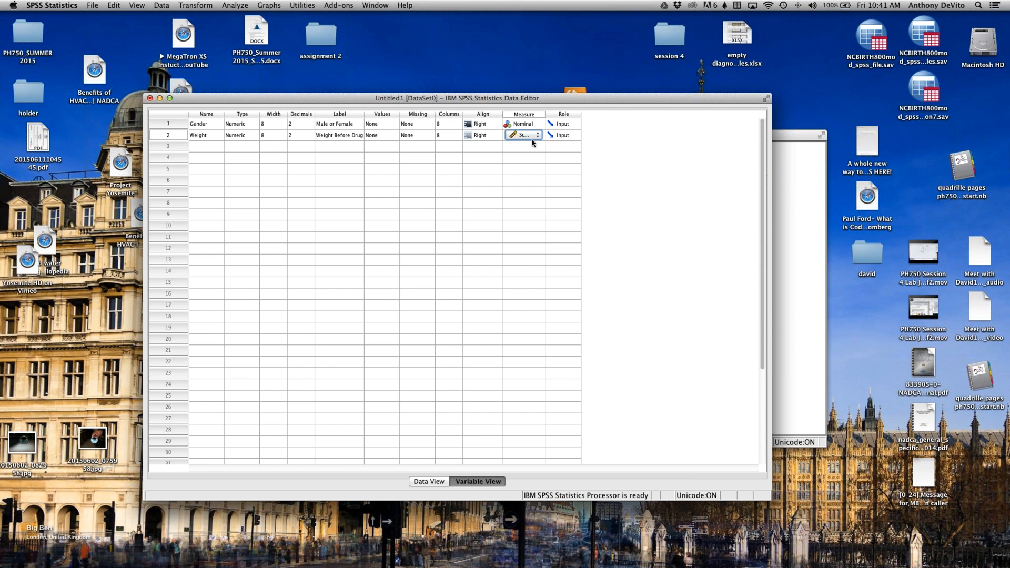
click(536, 135)
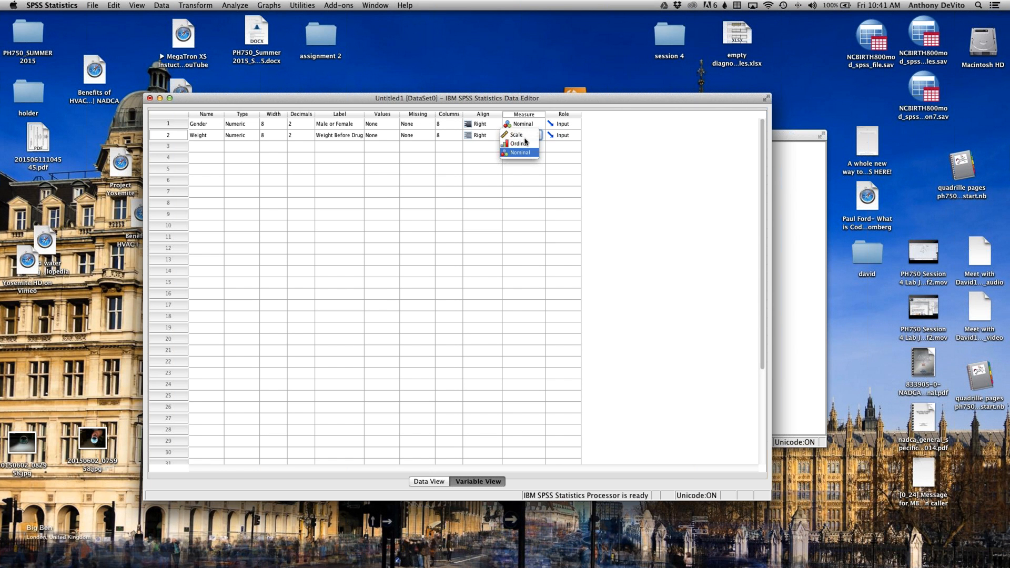
click(519, 135)
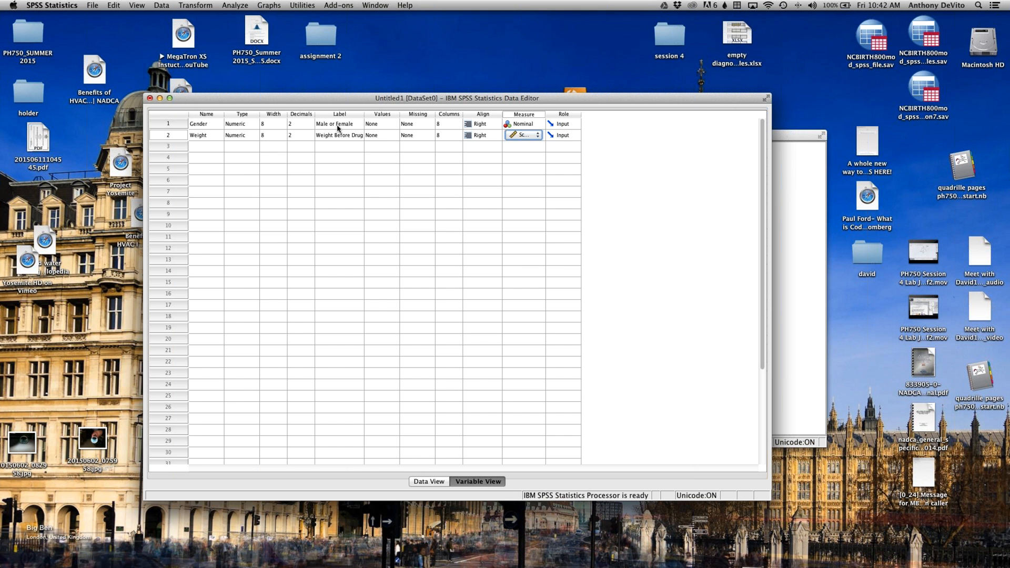
Step: Open the value labels of the Gender variable and add the label "Male" for value 1
click(390, 124)
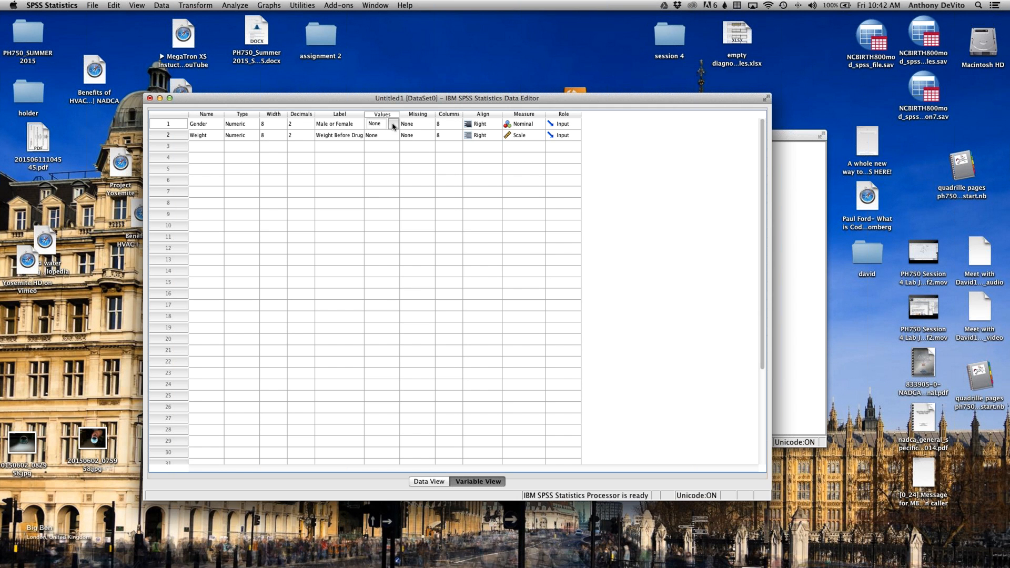
click(393, 125)
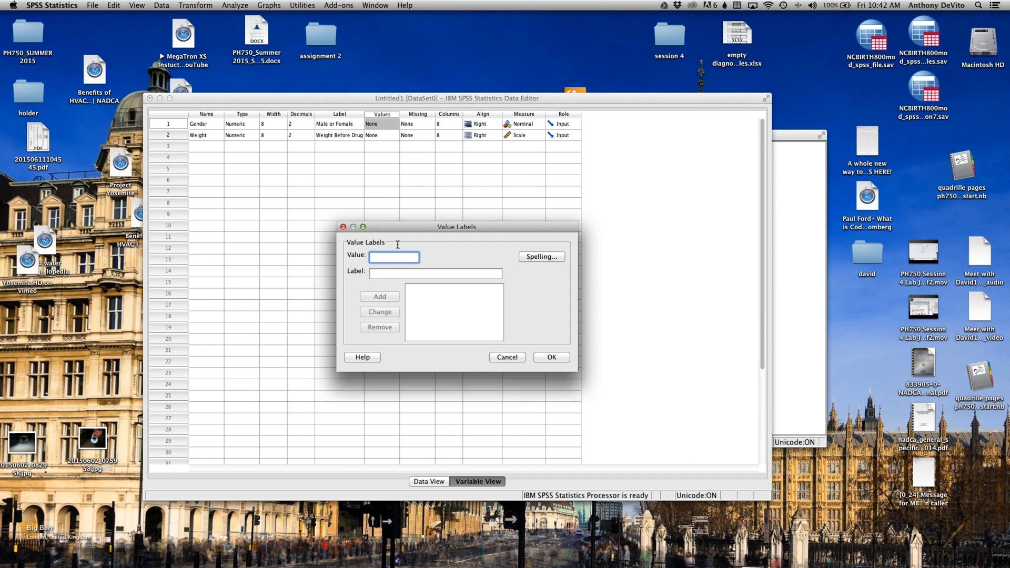
text(1)
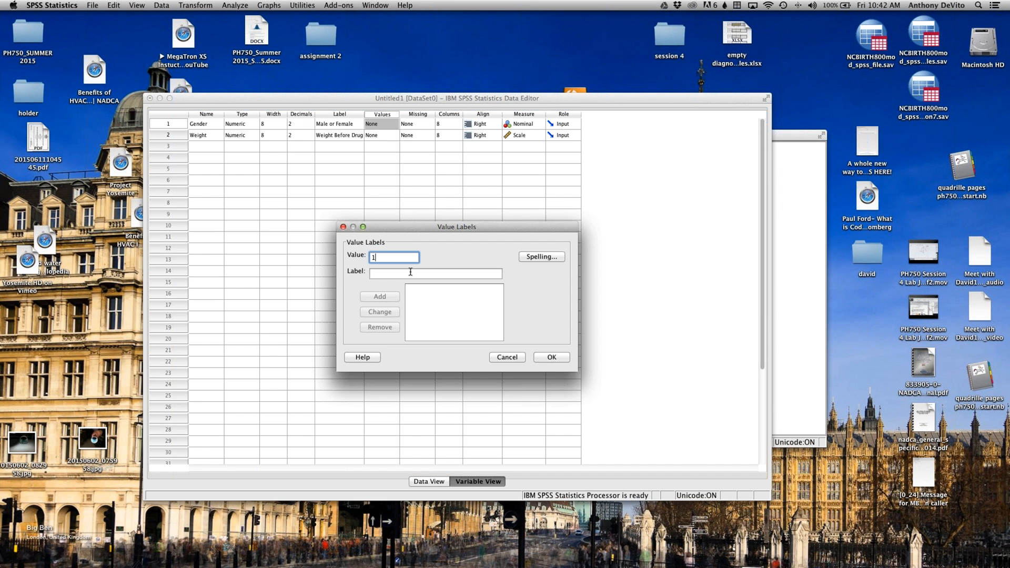
click(411, 271)
text(Male)
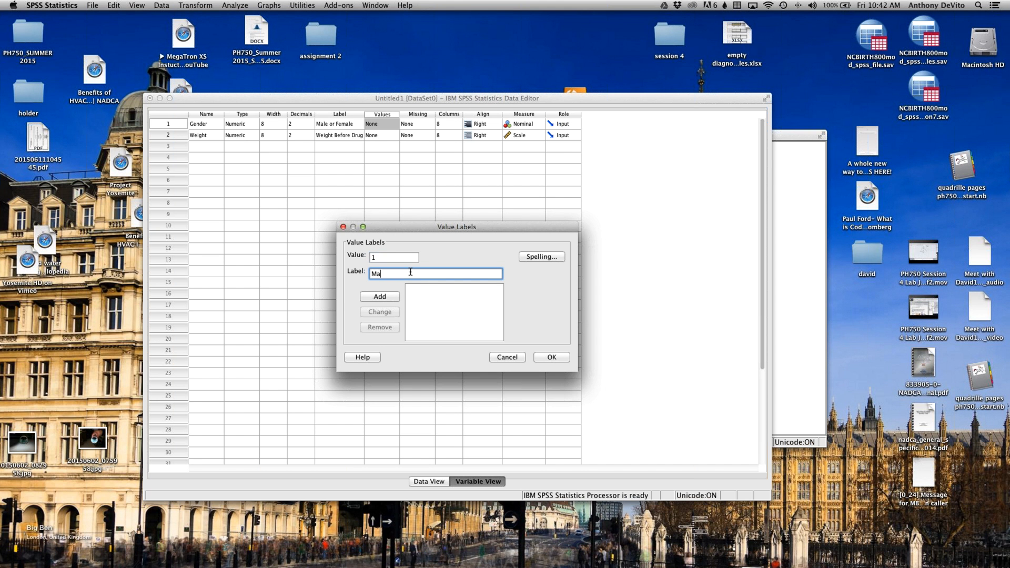
click(386, 298)
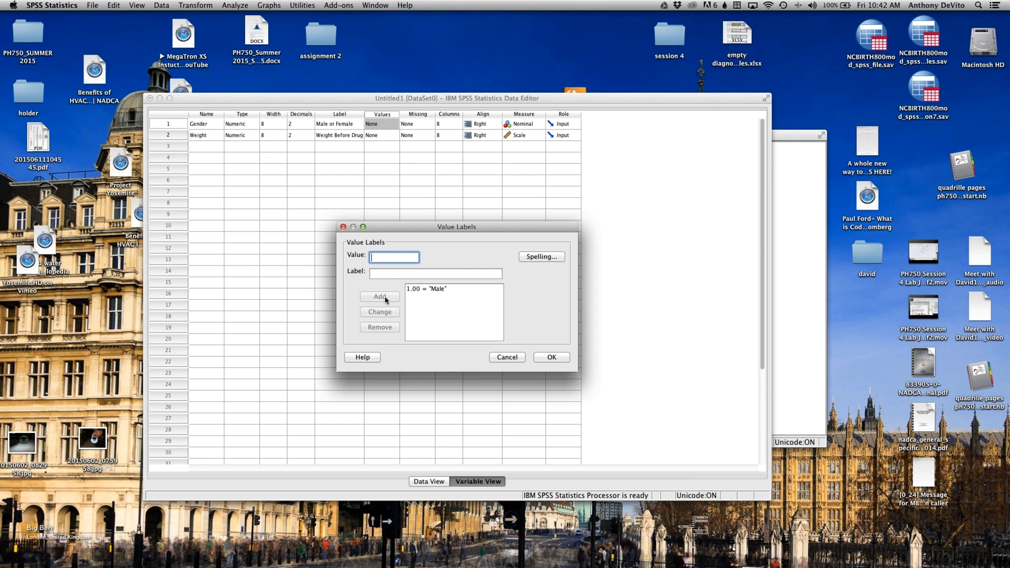
Step: Add the label "Female" for value 0 to the Gender variable and check the labelled cases in Data View
text(0)
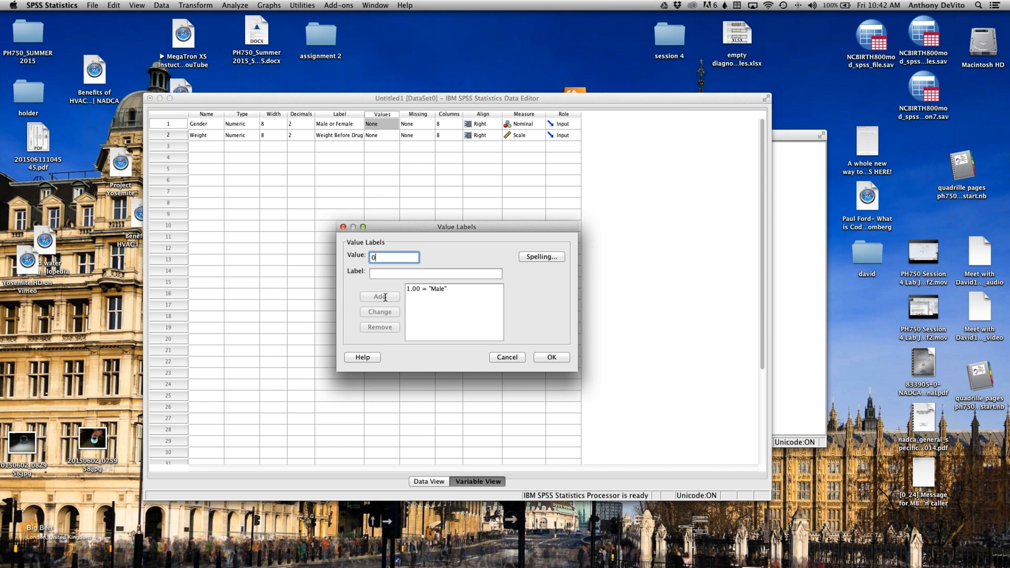
click(389, 270)
text(Female)
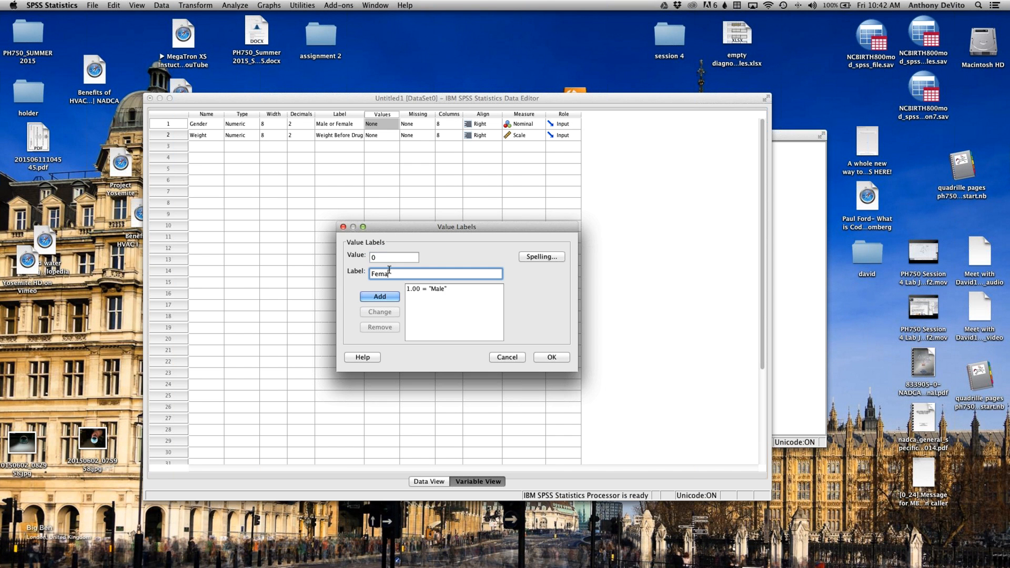
click(392, 296)
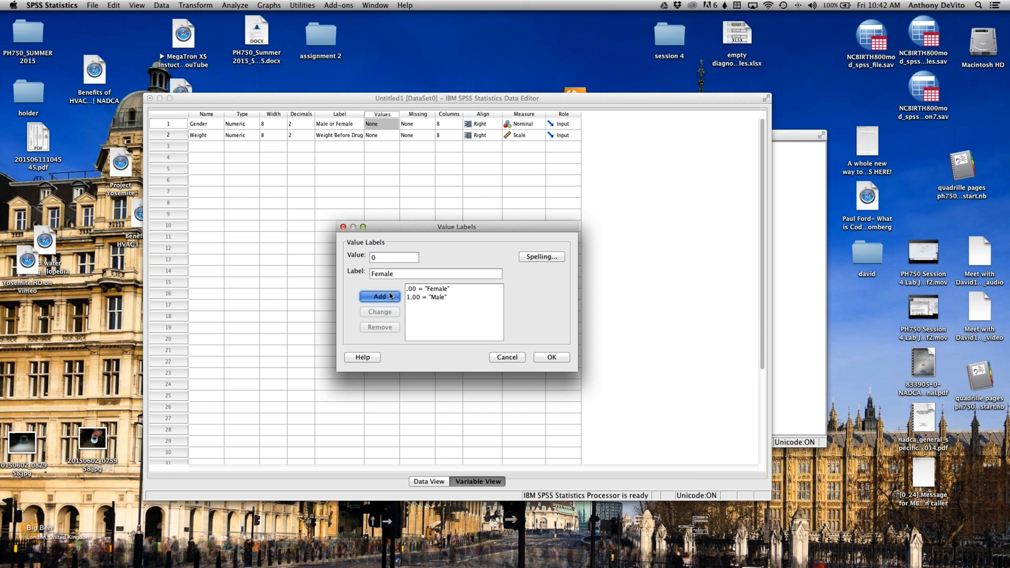
click(551, 357)
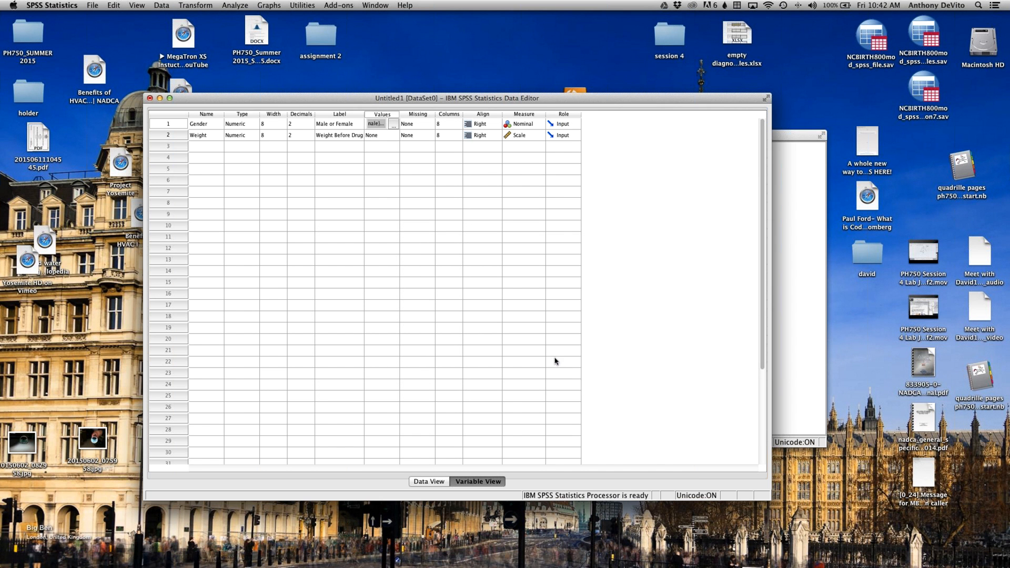
click(402, 169)
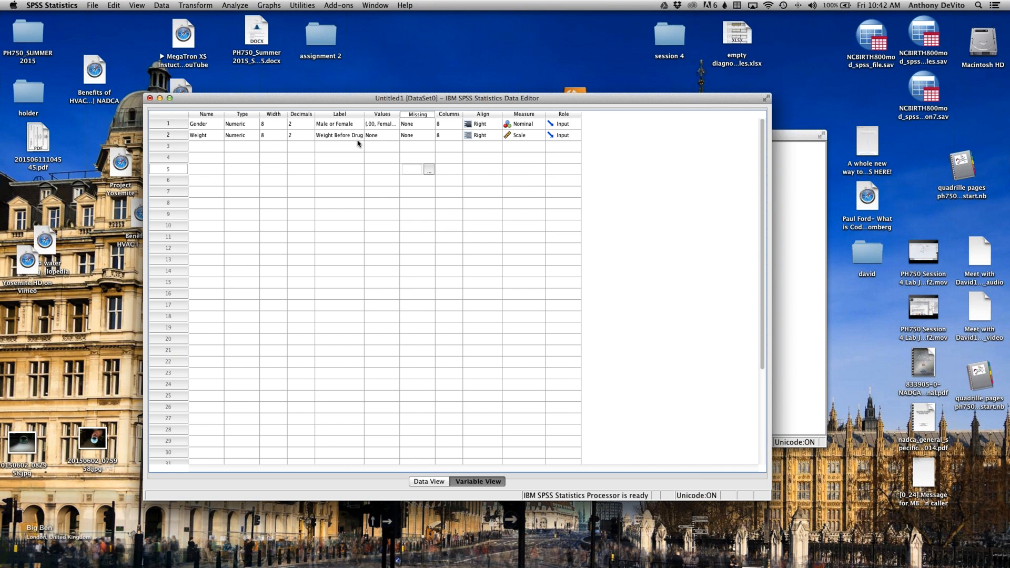
click(439, 482)
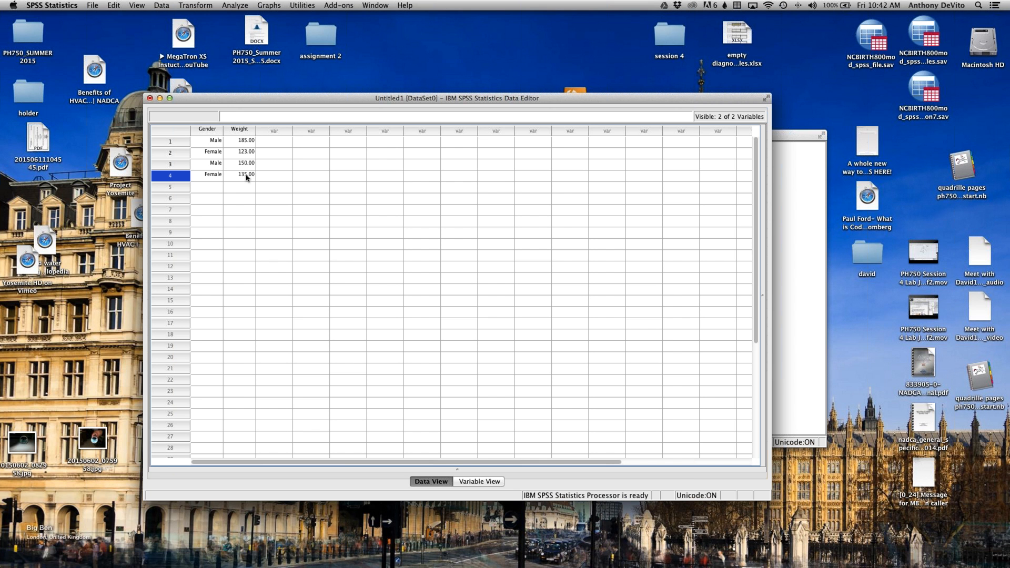
Step: Switch the value labels off in Data View to display the Gender codes, and switch them back on
click(136, 5)
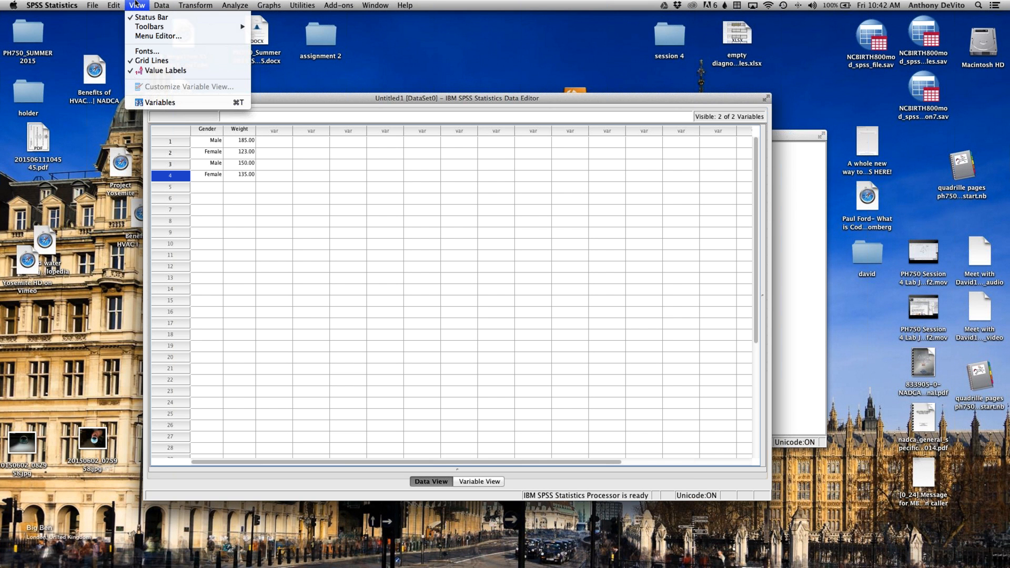
click(163, 71)
click(137, 5)
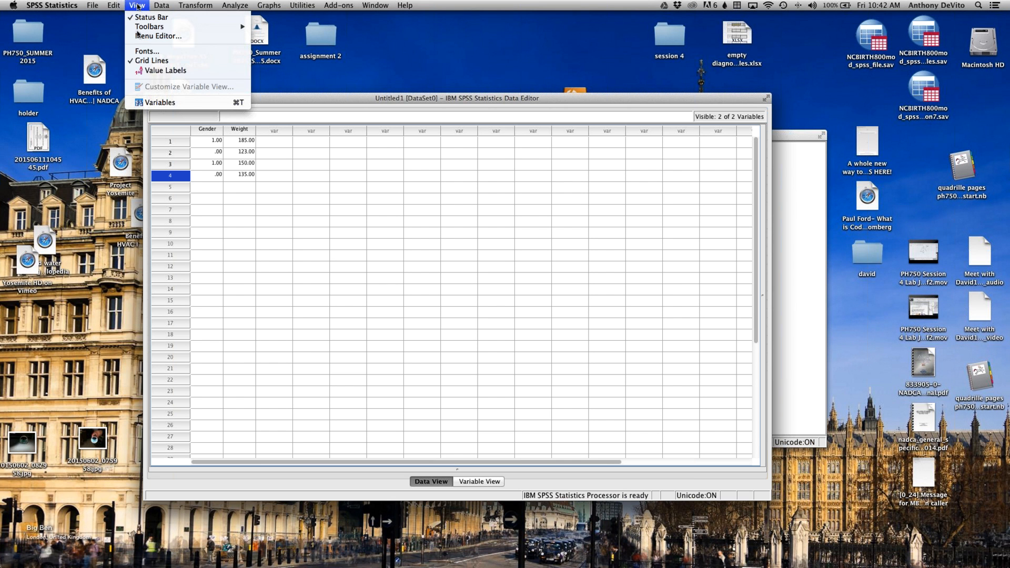
click(152, 72)
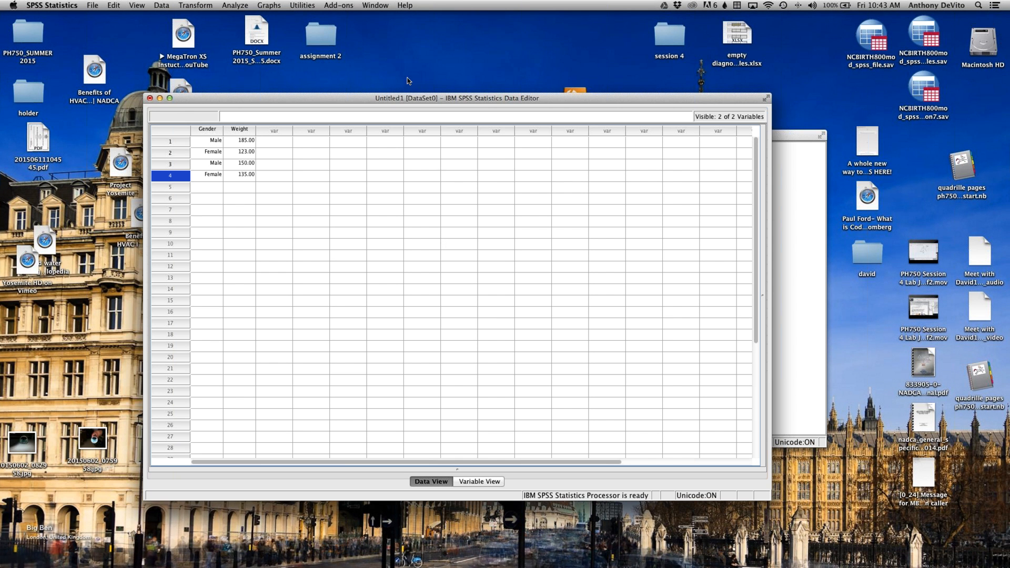
Step: Move the Data Editor window aside and minimize it
drag(423, 96, 405, 75)
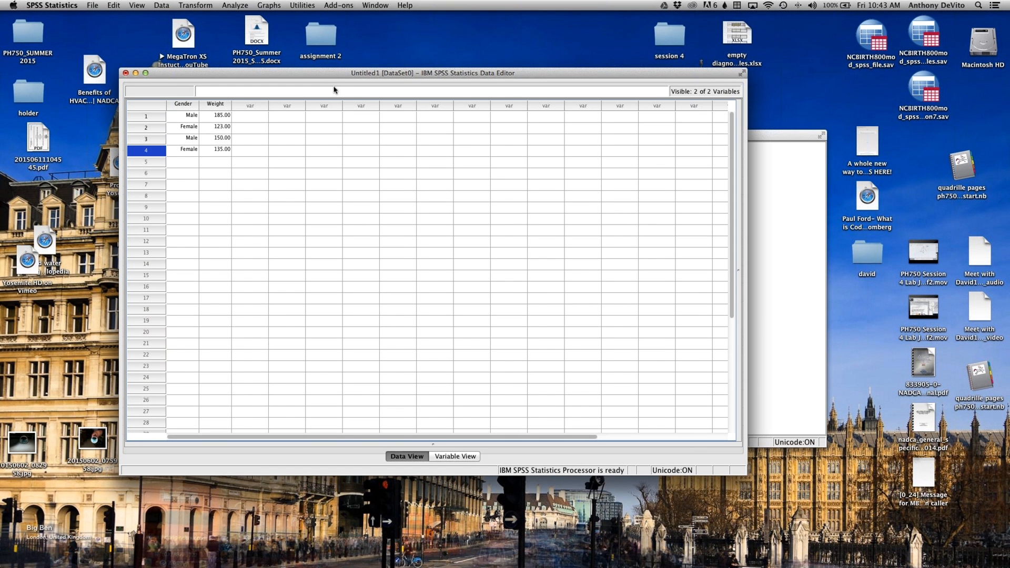
drag(324, 73, 319, 64)
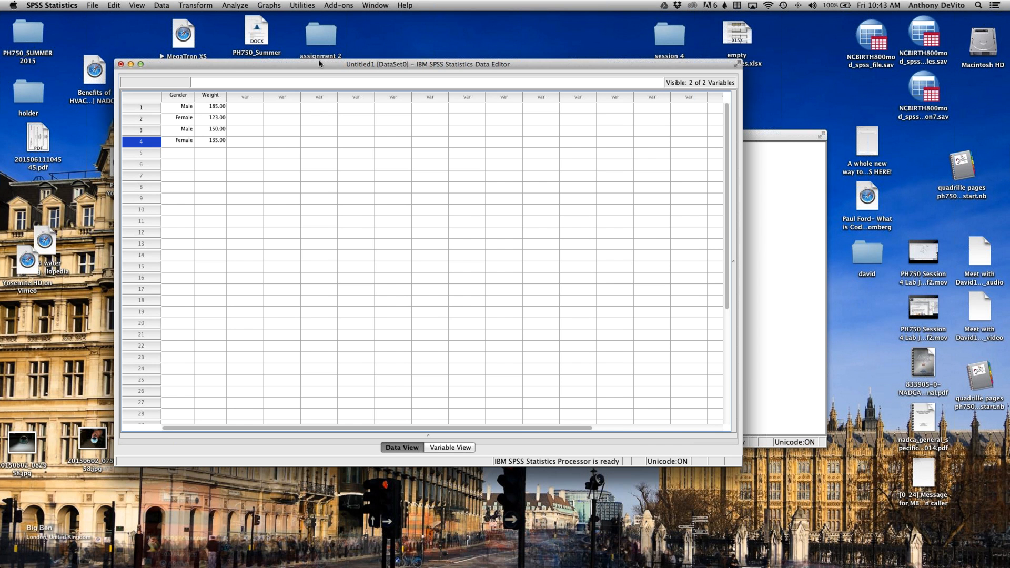
drag(291, 60, 272, 55)
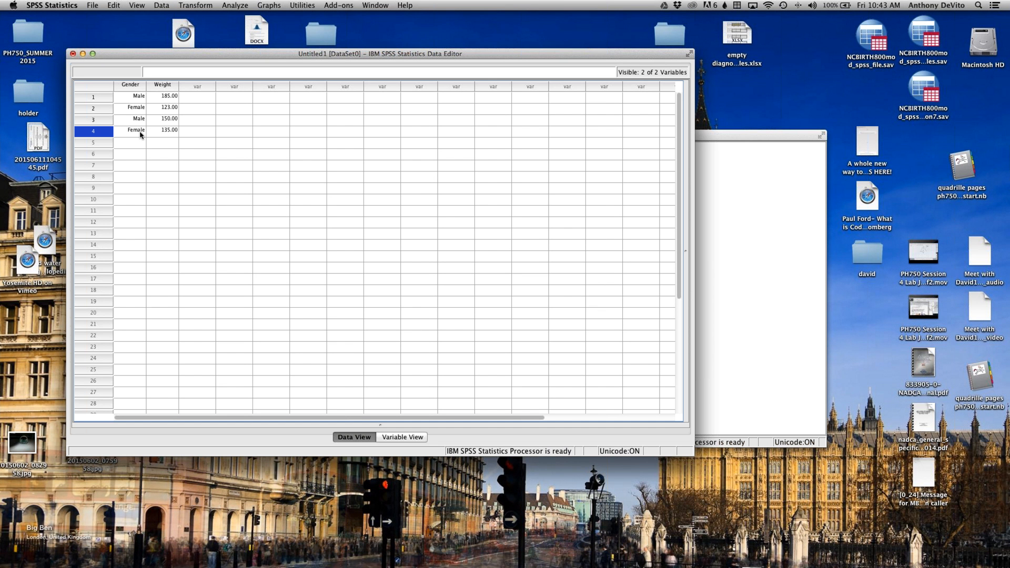
click(83, 53)
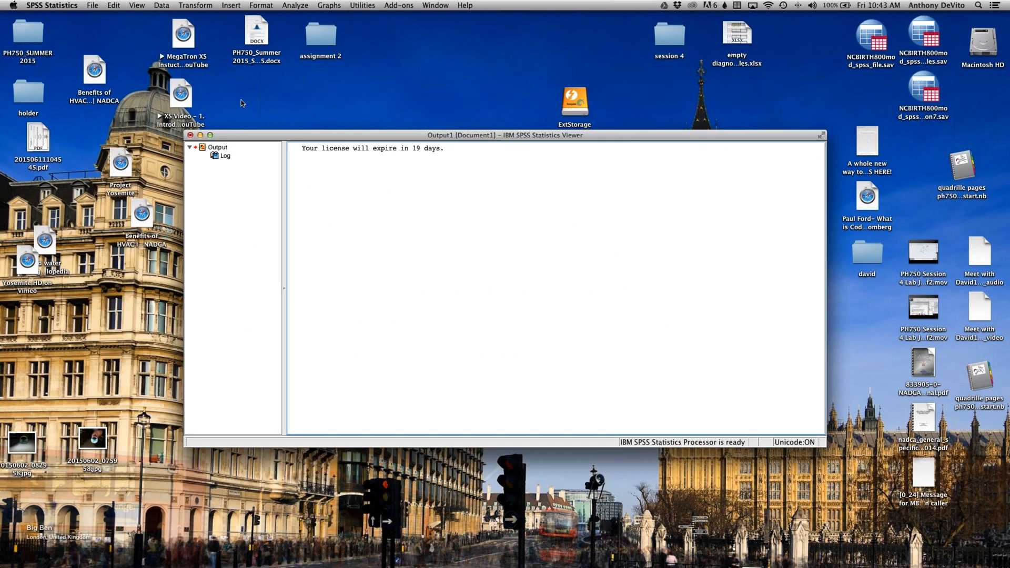
Step: Start opening a data file and browse to the Desktop subfolder named with a person's first name
click(89, 4)
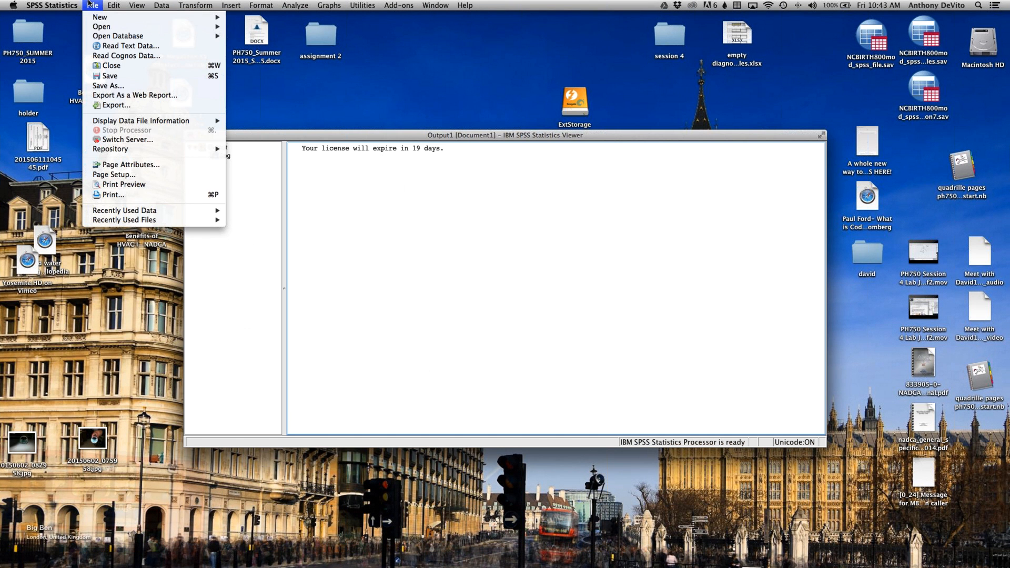
mouse_move(97, 27)
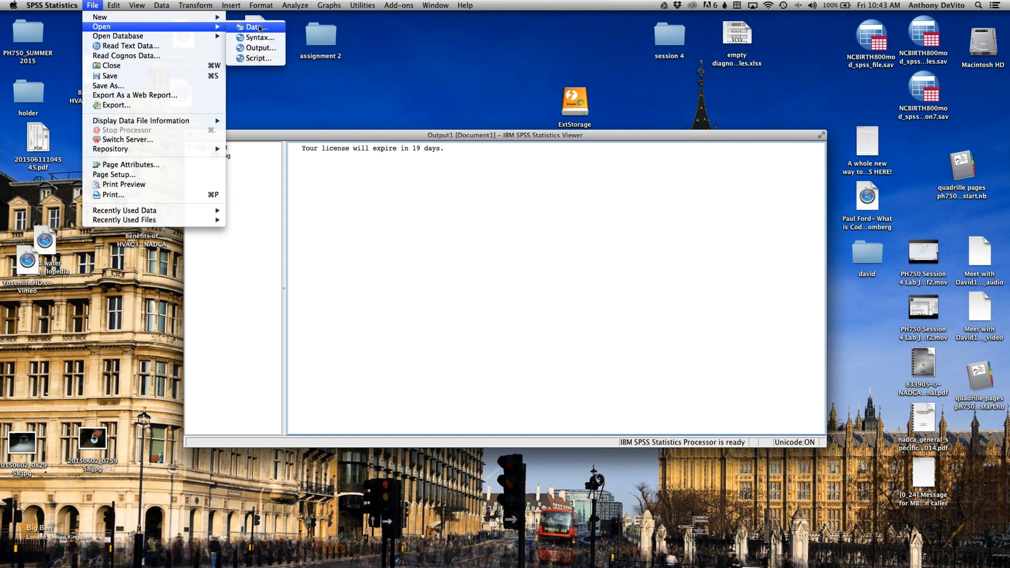
click(259, 29)
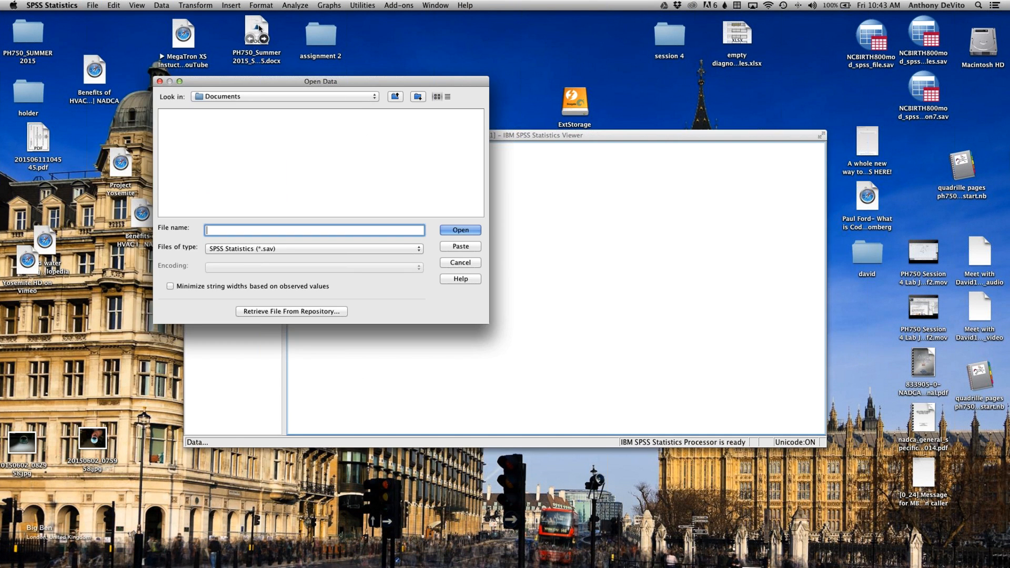
click(249, 99)
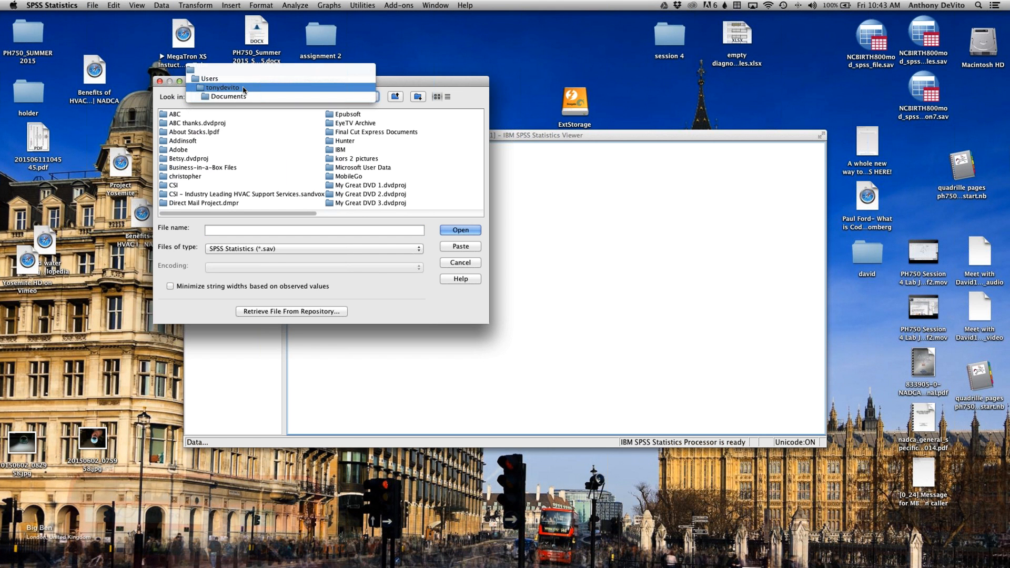
click(247, 87)
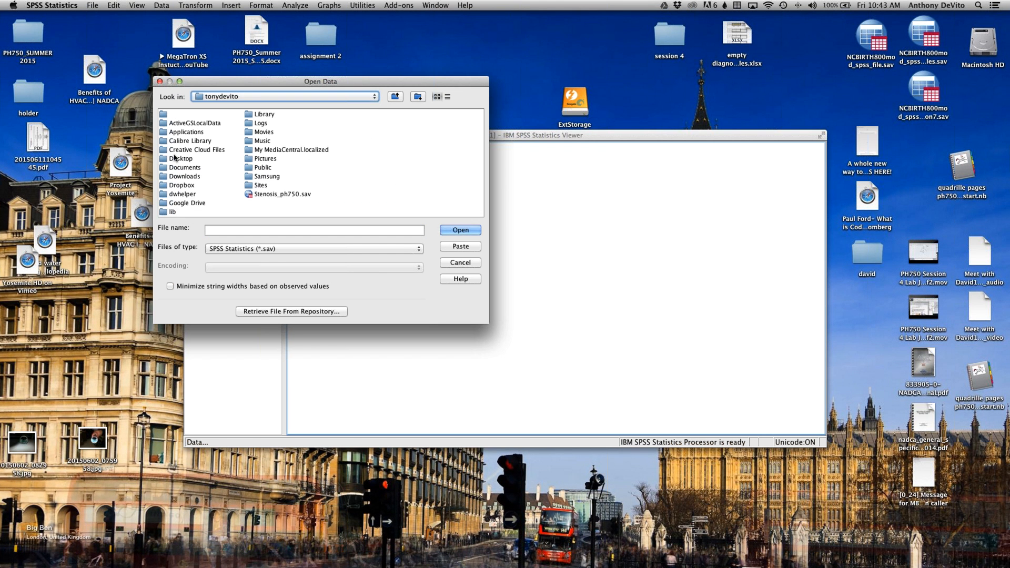
double_click(177, 159)
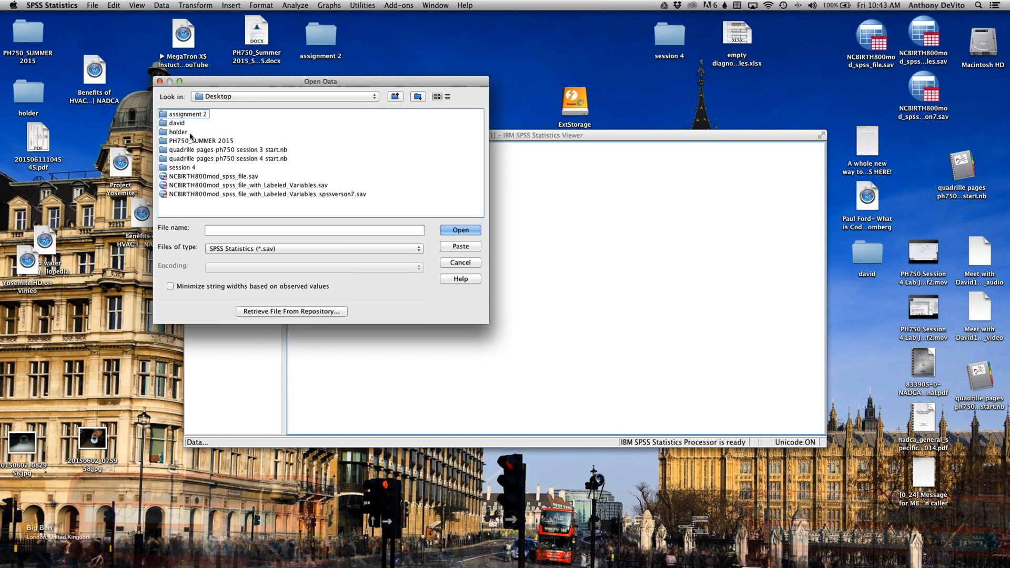
double_click(184, 124)
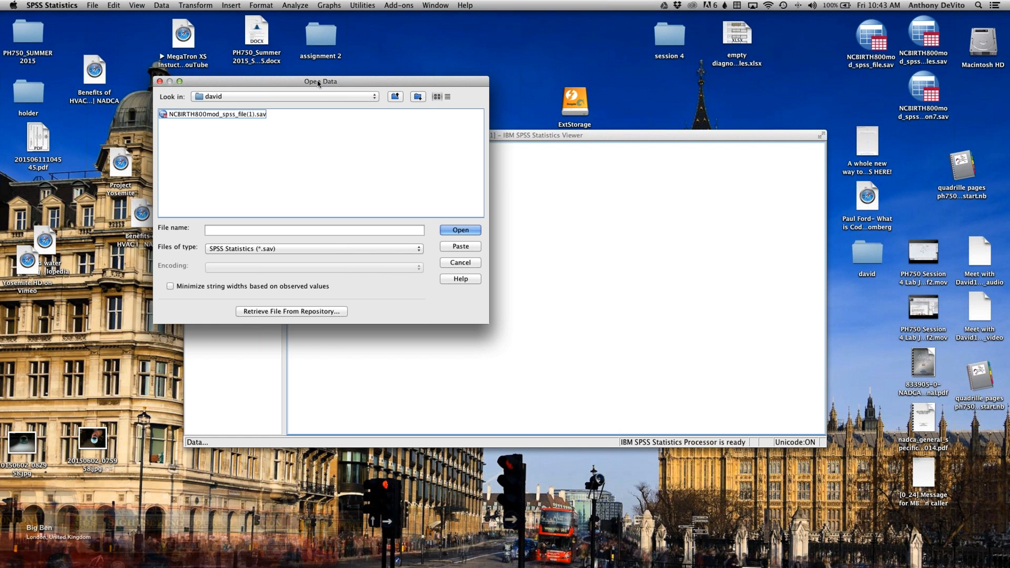
Step: List files of all types (*.*) in the folder and select the Excel file Descriptive_Statistics-1.xls
drag(329, 81, 451, 68)
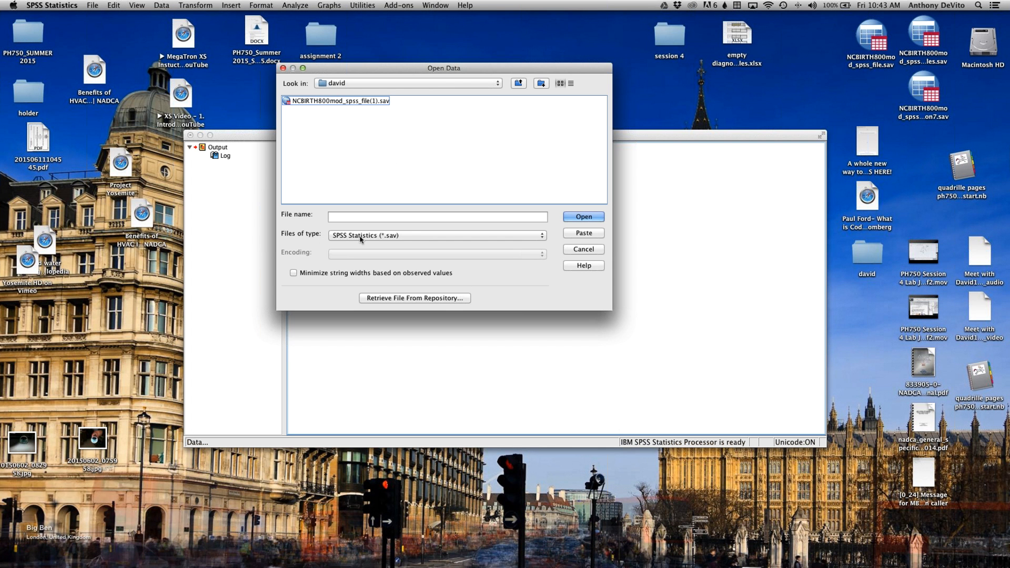
click(419, 238)
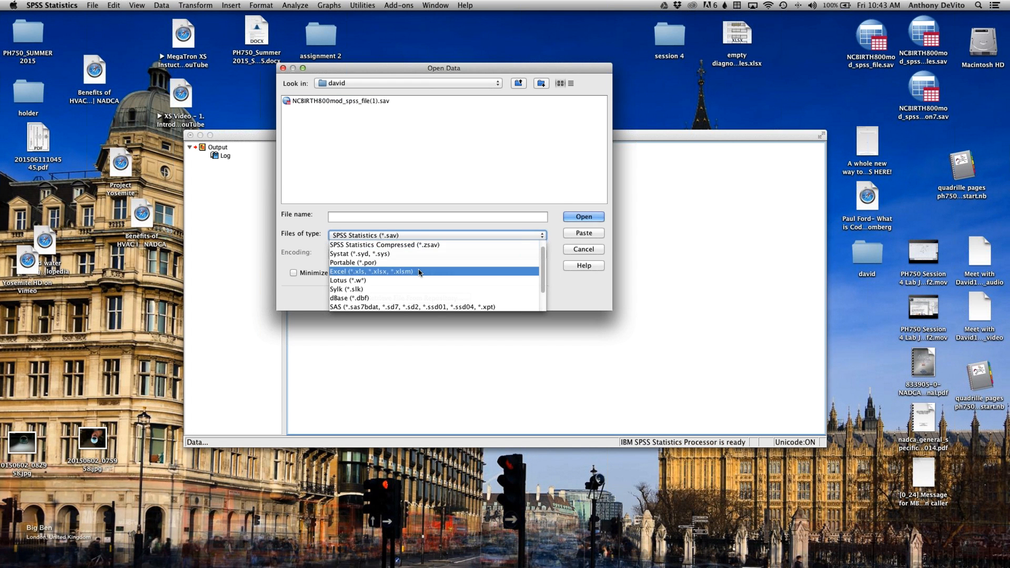
scroll(419, 273, down, 3)
click(405, 305)
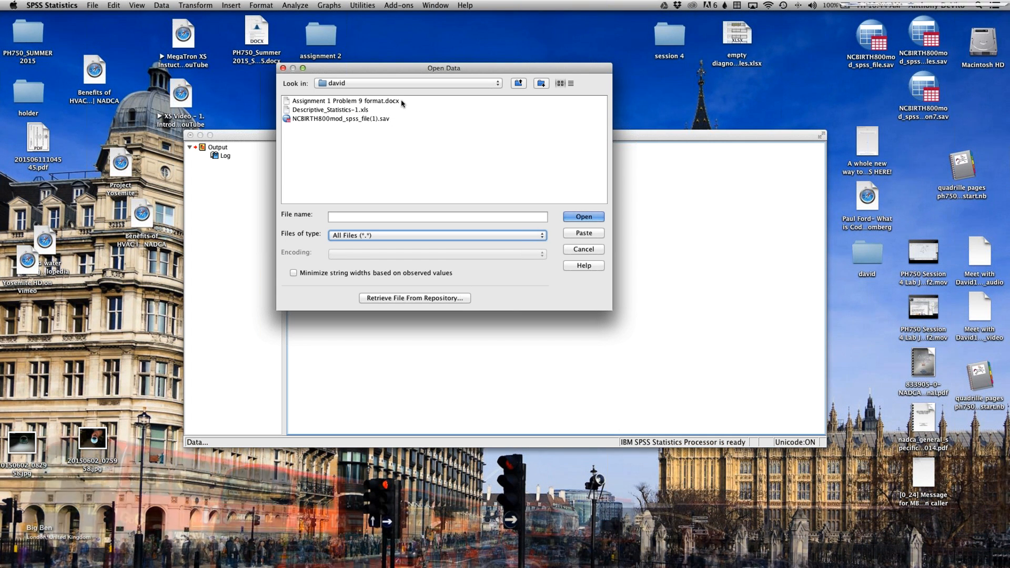
click(359, 119)
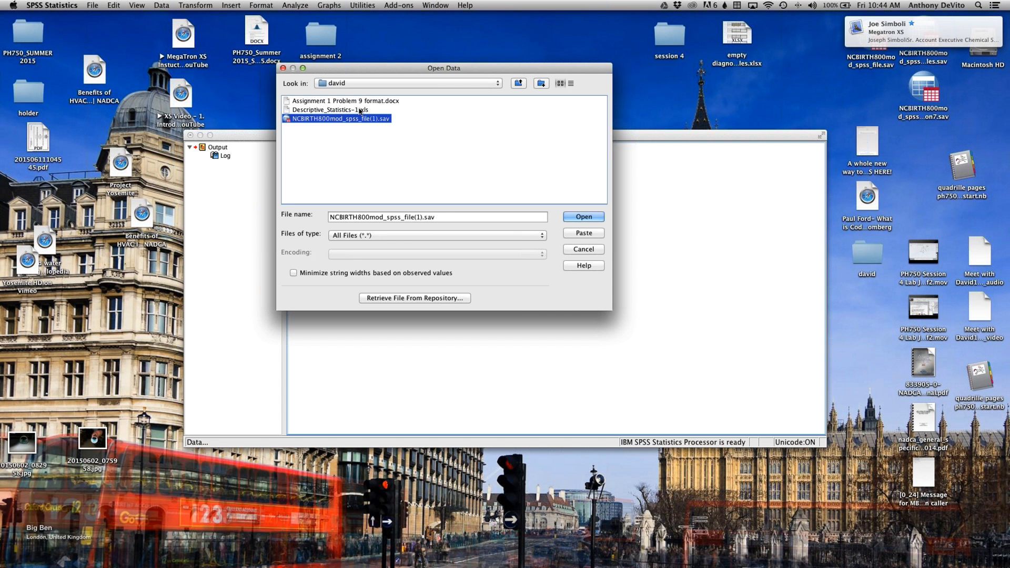
key(Up)
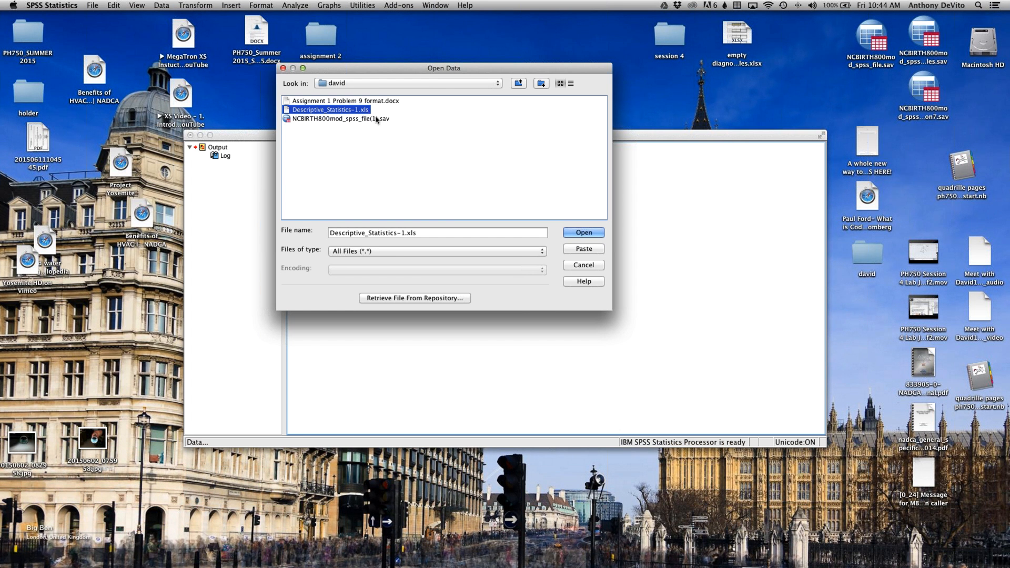
Step: Import the Basic Statistics worksheet of the selected Excel file without reading variable names from the first row
click(579, 233)
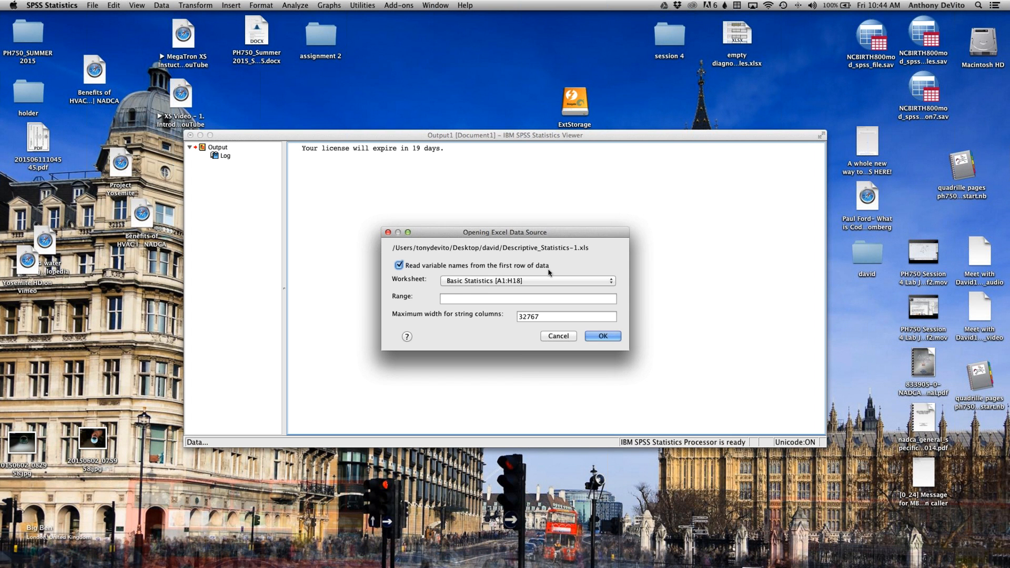
click(399, 266)
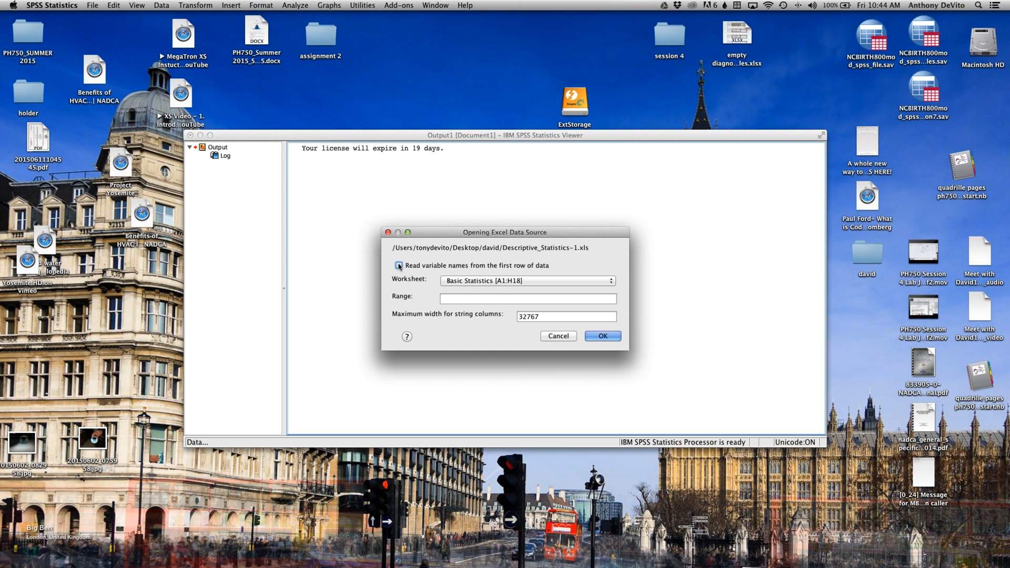
click(605, 337)
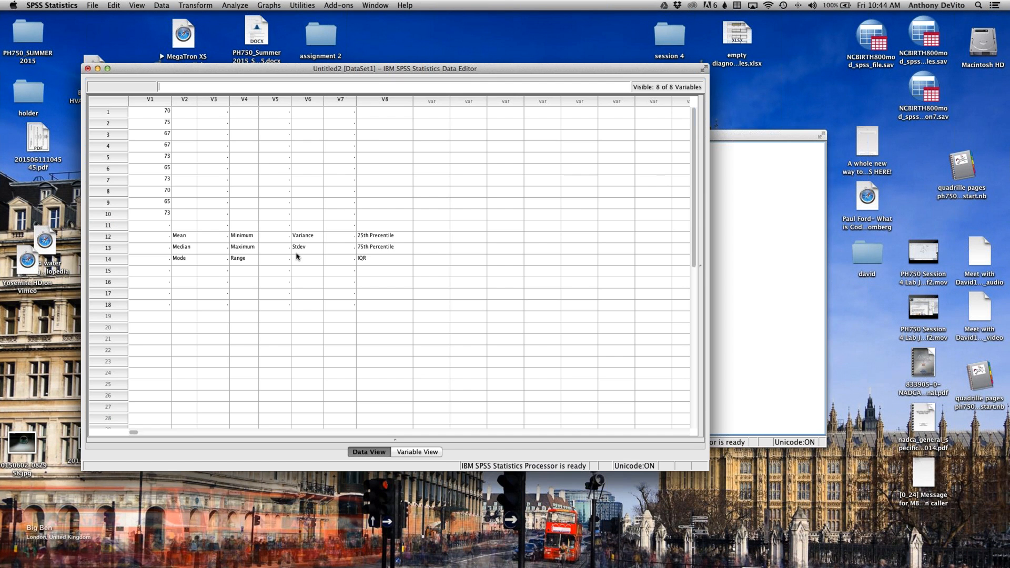
Step: Clear rows 11 to 14, which hold the Mean, Median, Mode and other statistic captions, from the imported data
drag(223, 234, 316, 259)
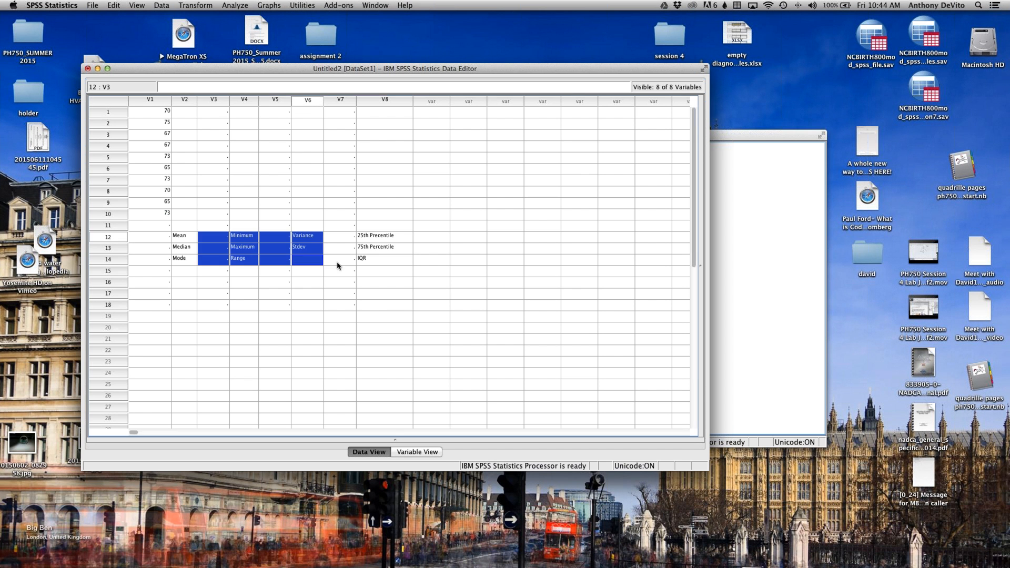
drag(158, 112, 213, 158)
click(142, 226)
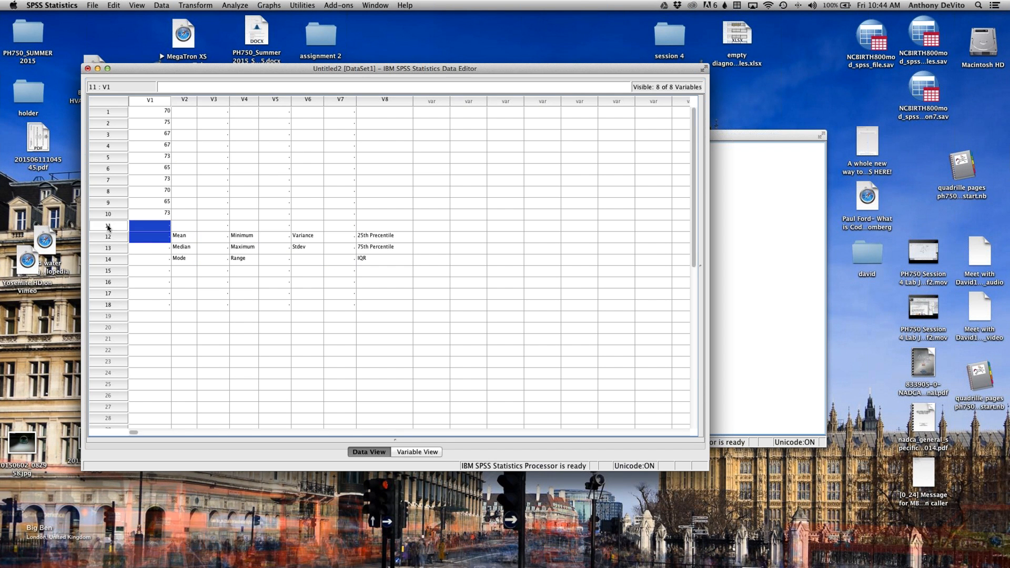
drag(108, 226, 110, 262)
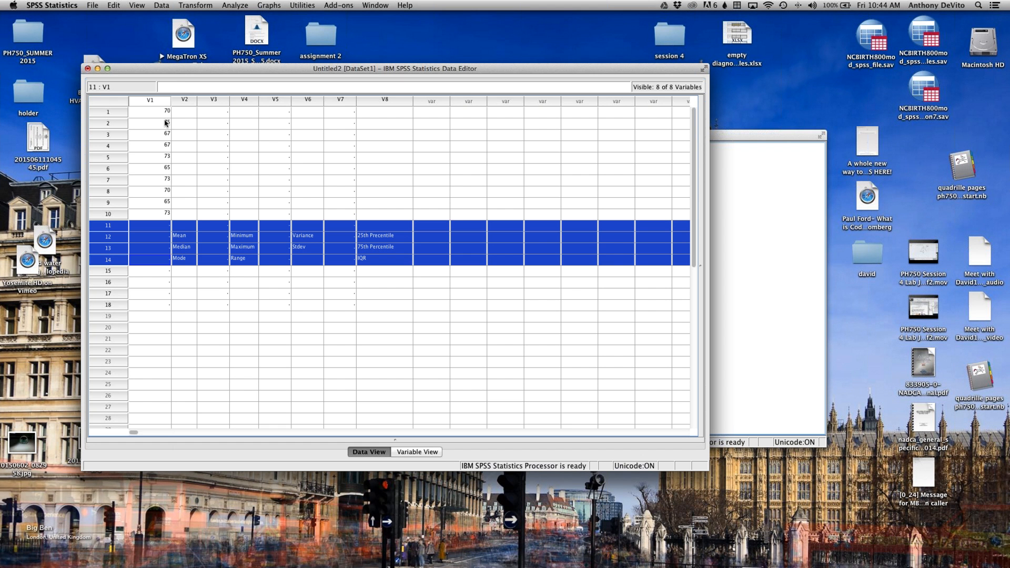
click(93, 5)
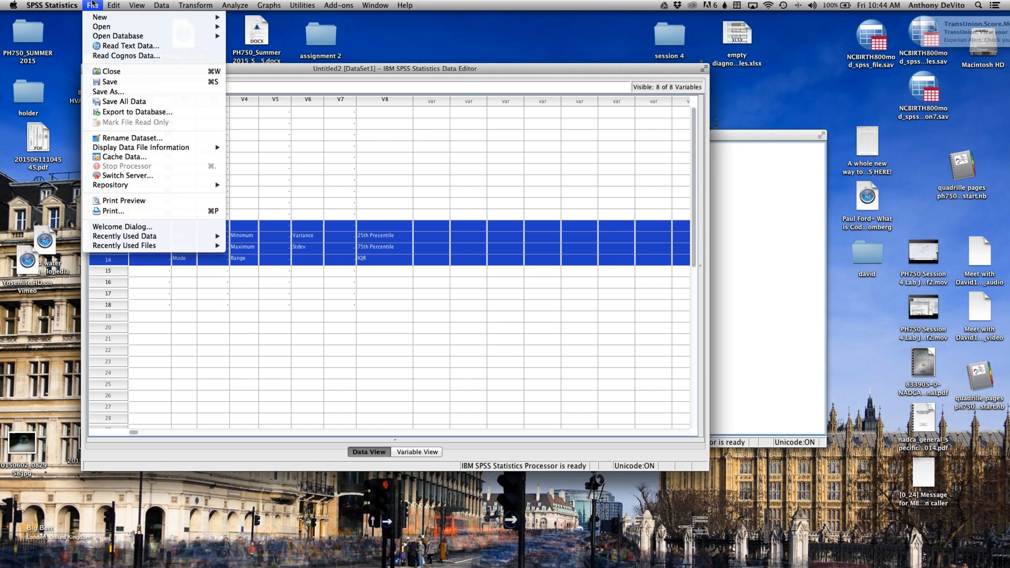
mouse_move(114, 5)
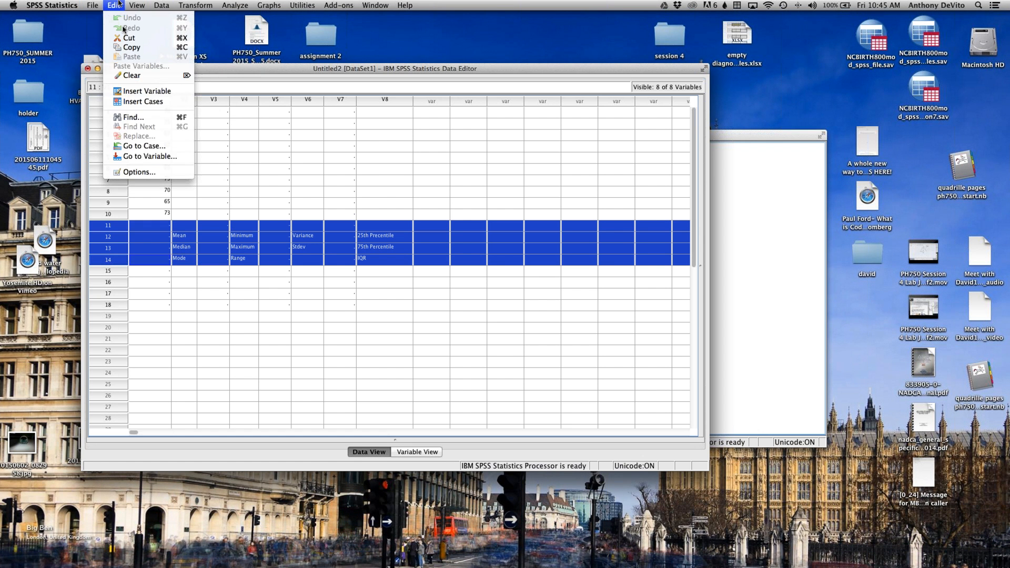
click(152, 77)
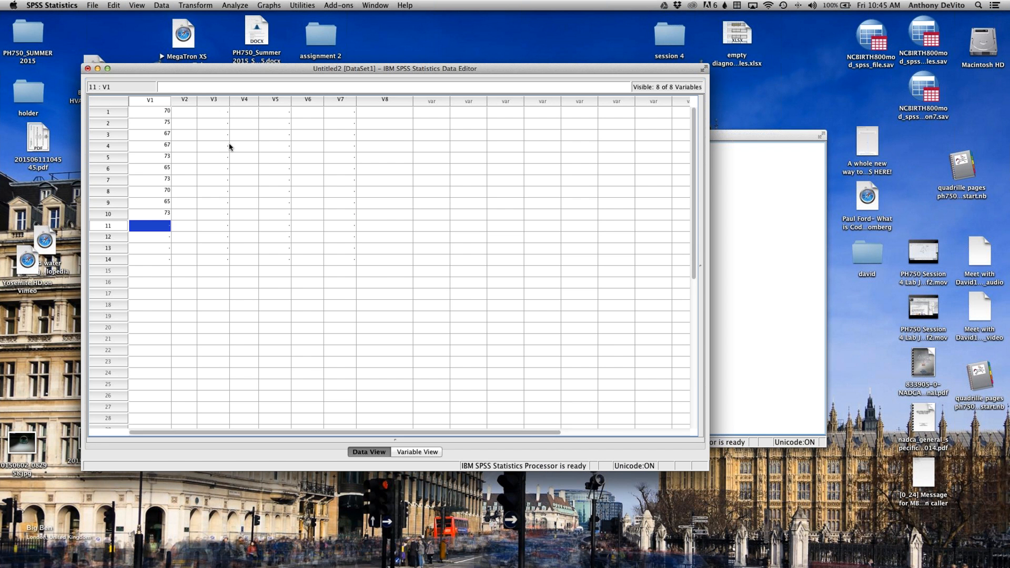
Step: Clear the remaining empty rows below case 10, from row 11 through row 25
drag(107, 226, 155, 303)
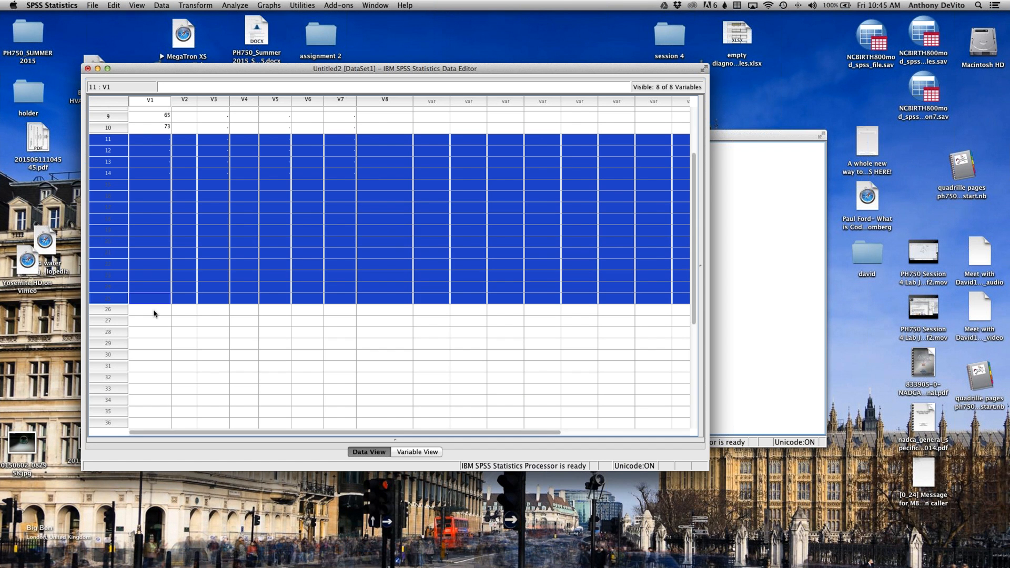
click(111, 5)
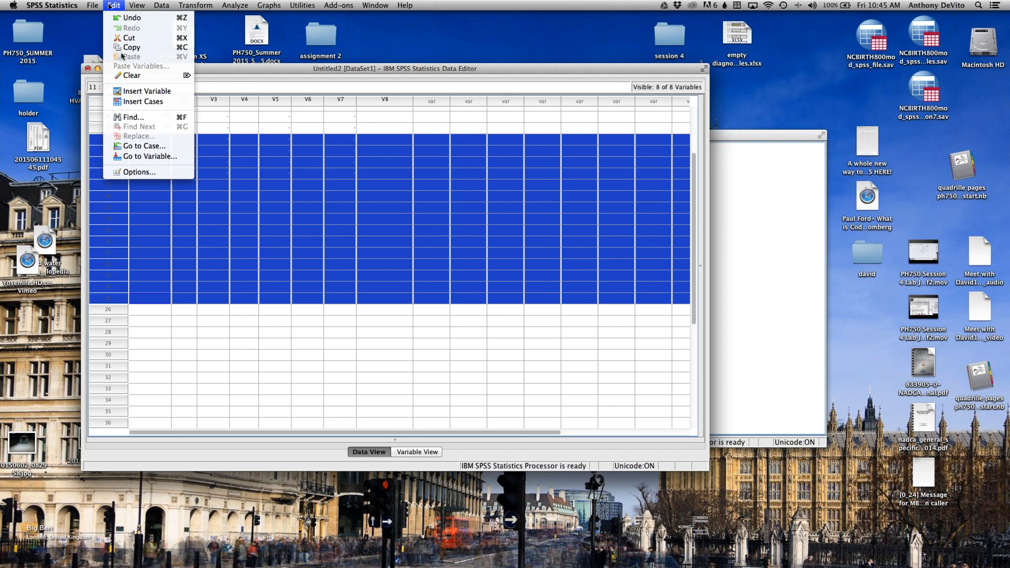
click(132, 77)
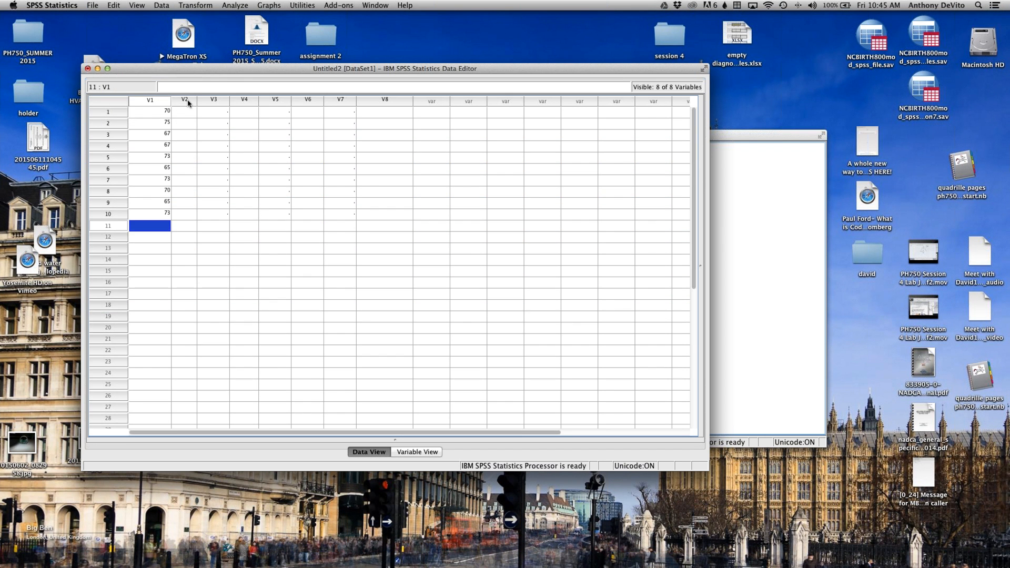
Step: Try to clear the empty columns from V2 onward
drag(189, 102, 542, 101)
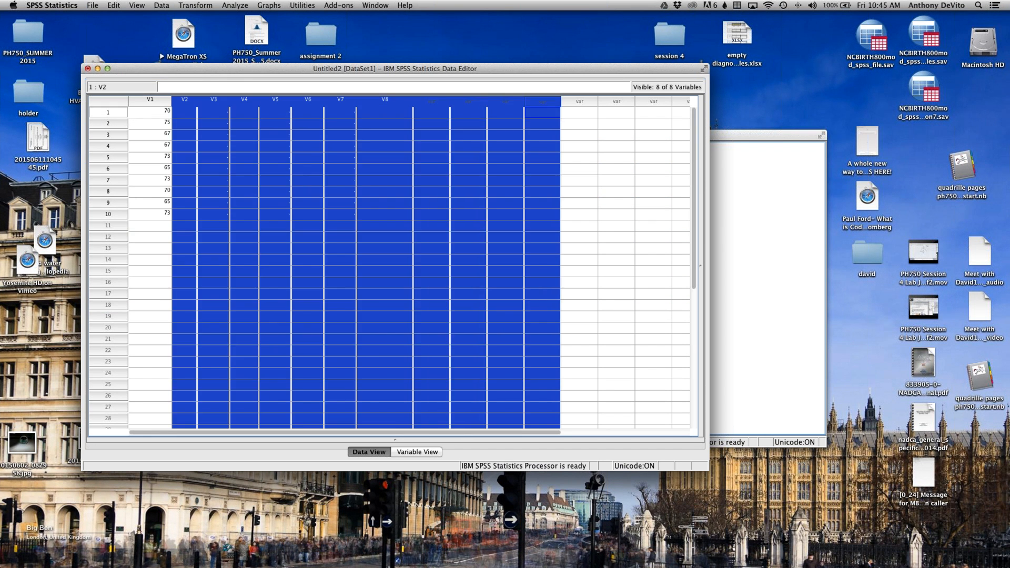
click(124, 5)
click(136, 77)
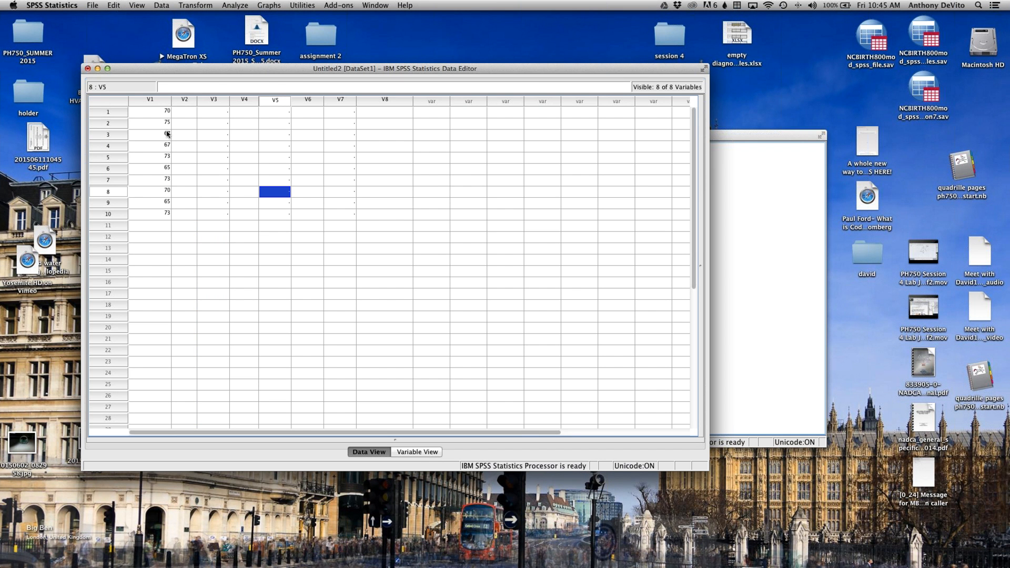
Step: Run Descriptives on V1 with the mean, standard deviation, minimum and maximum
click(150, 101)
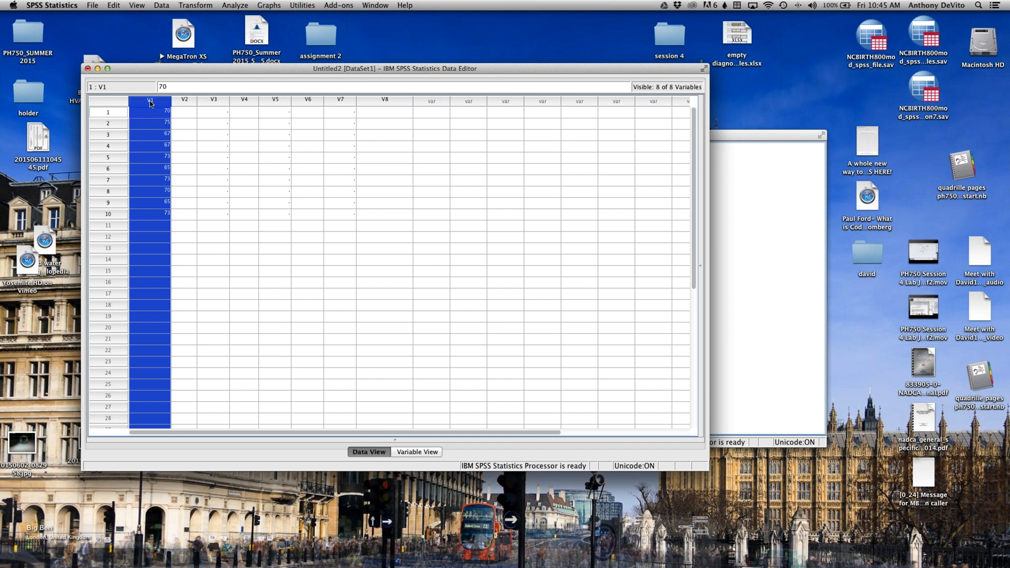
click(280, 126)
drag(275, 68, 225, 29)
click(234, 7)
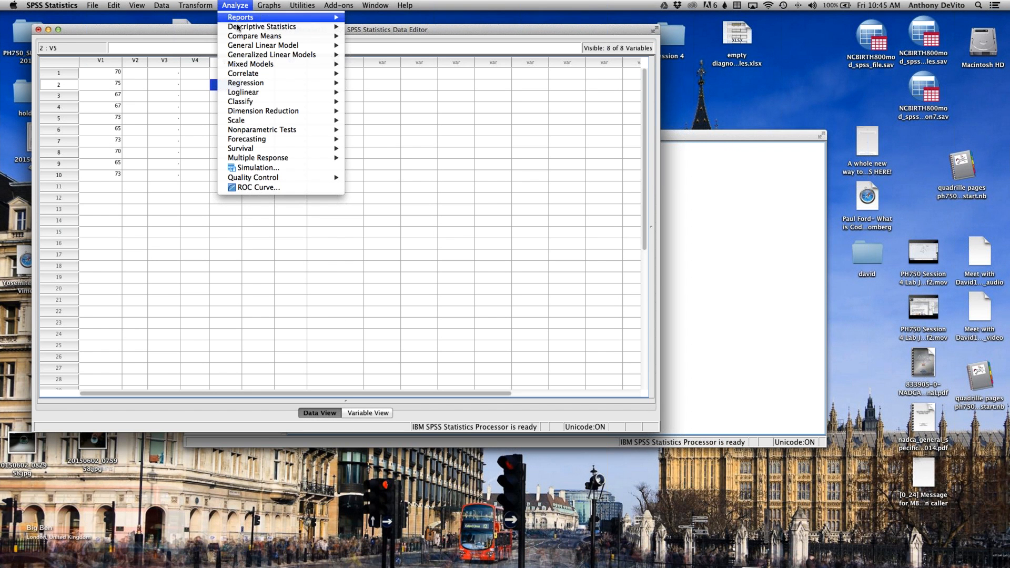
mouse_move(237, 27)
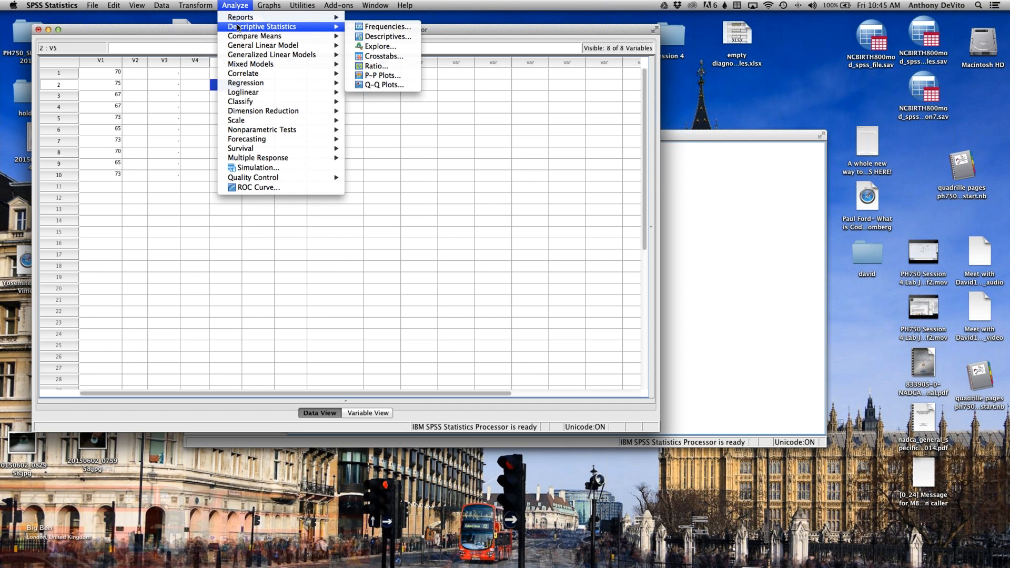
click(371, 37)
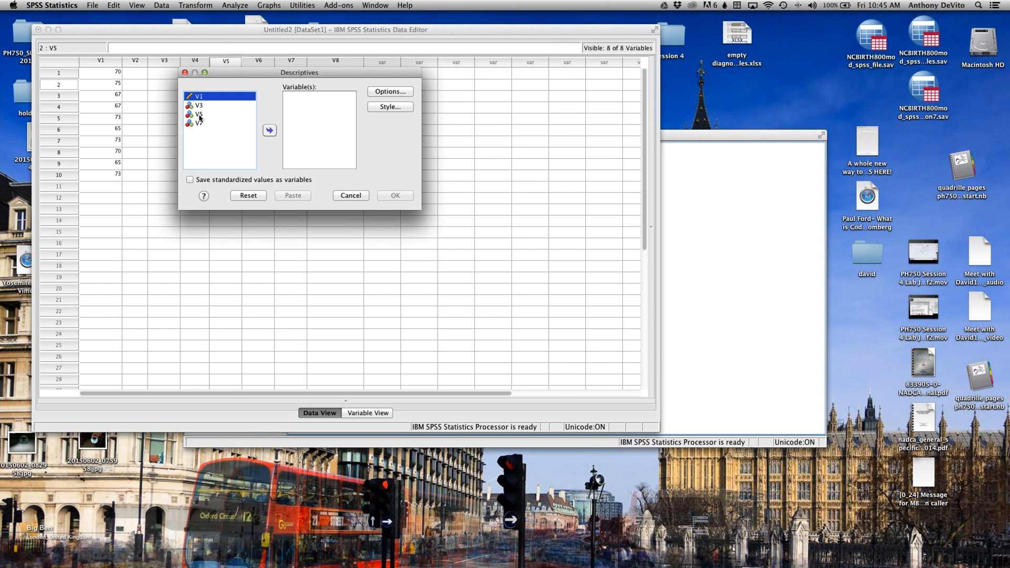
click(270, 130)
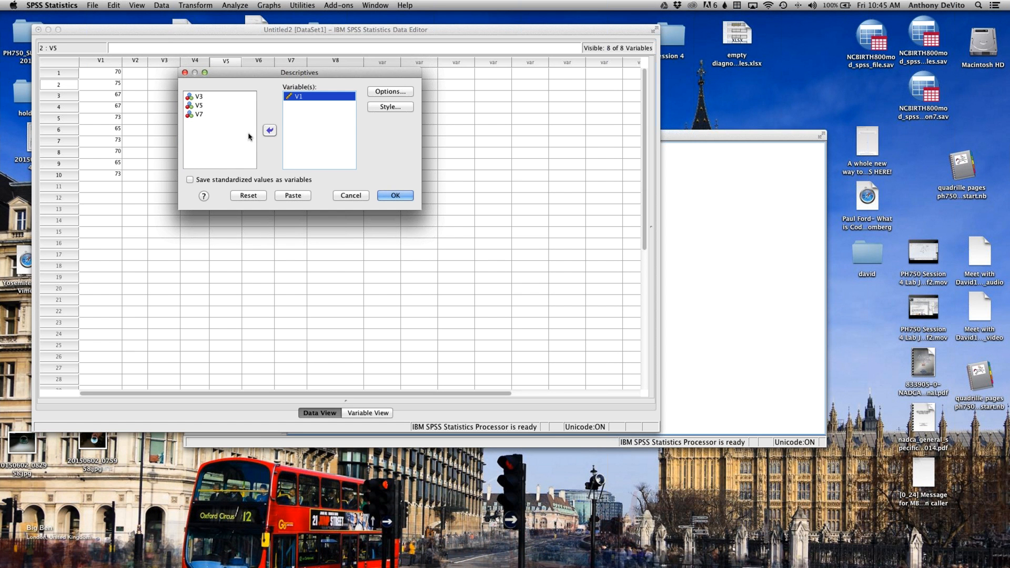
click(401, 93)
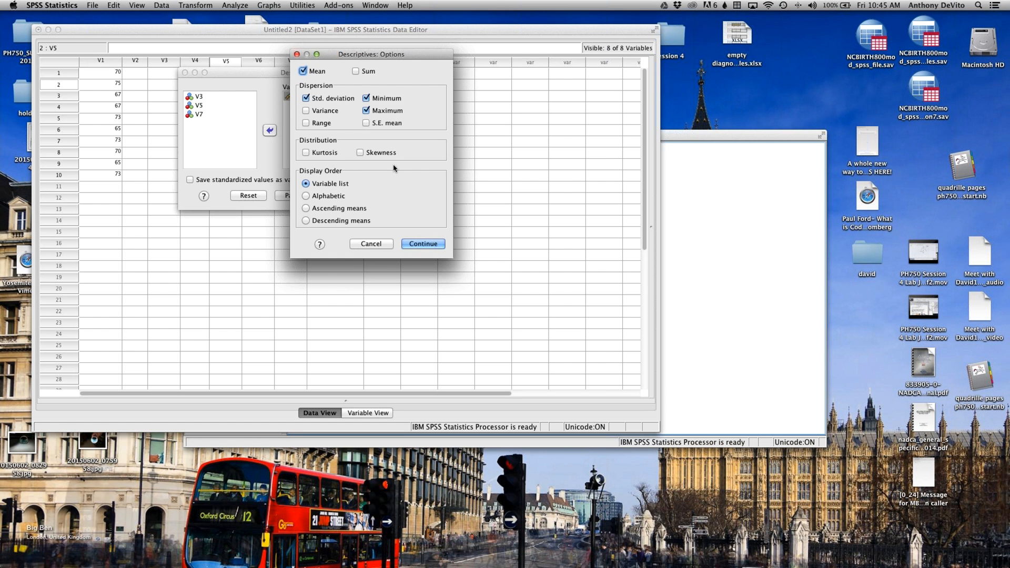
click(423, 244)
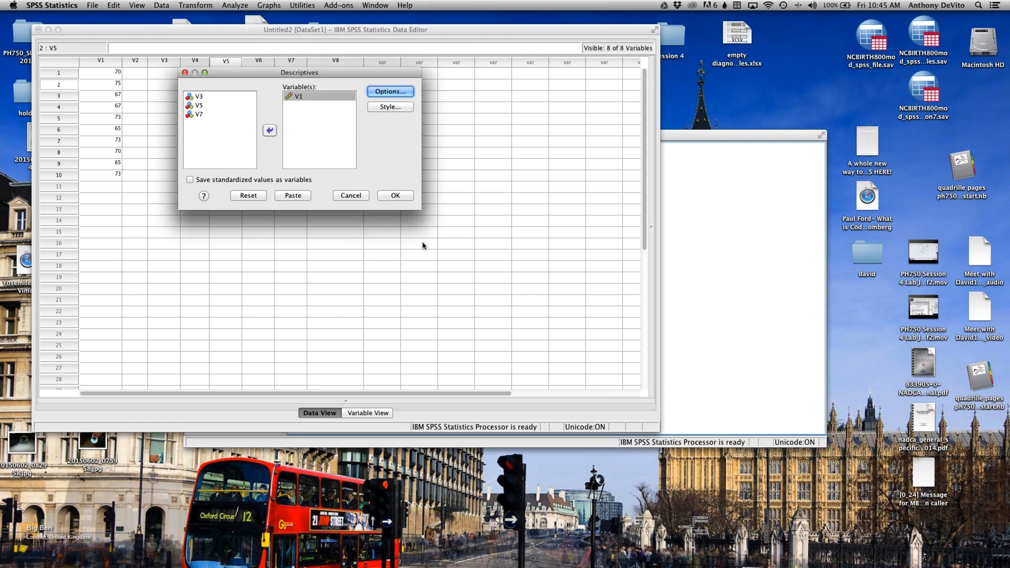
click(395, 196)
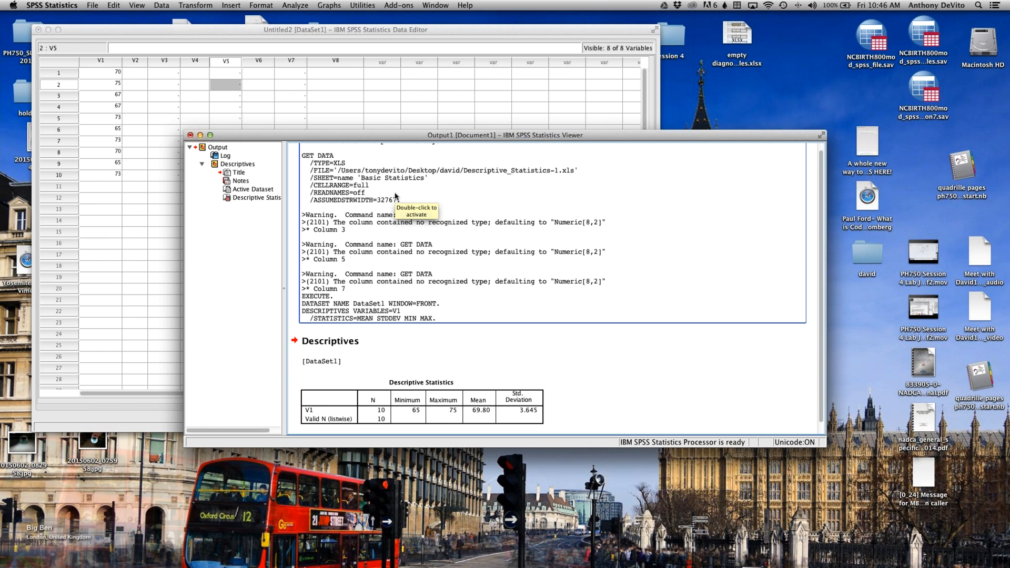
Step: Examine the Descriptive Statistics table for V1 in the output viewer
scroll(412, 236, down, 1)
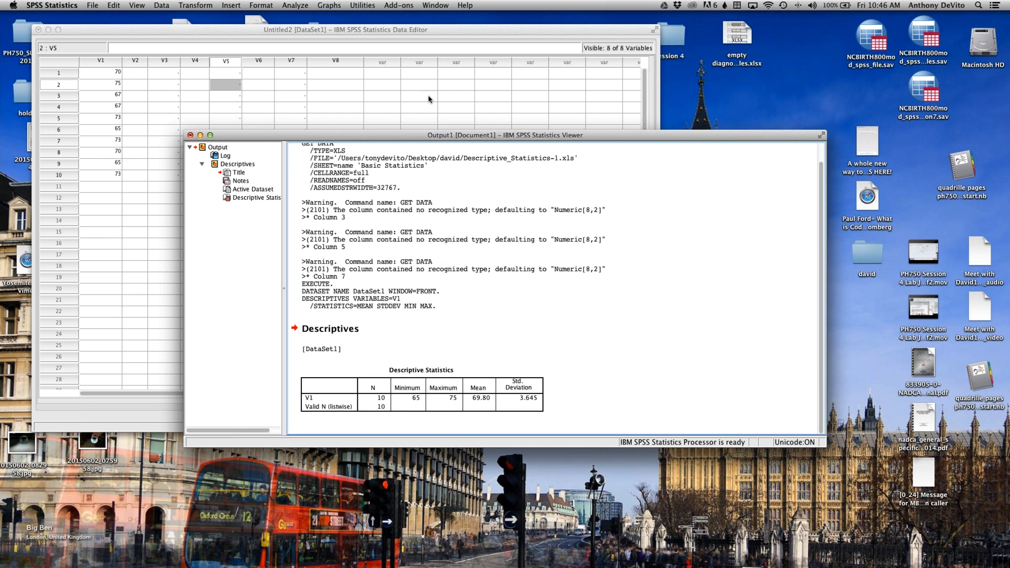
drag(428, 135, 443, 24)
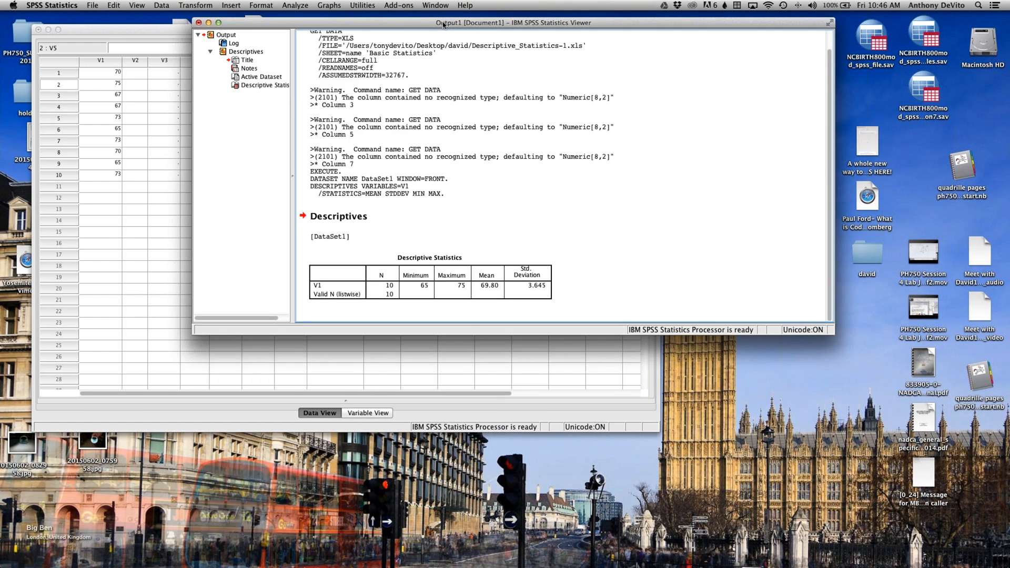
click(388, 294)
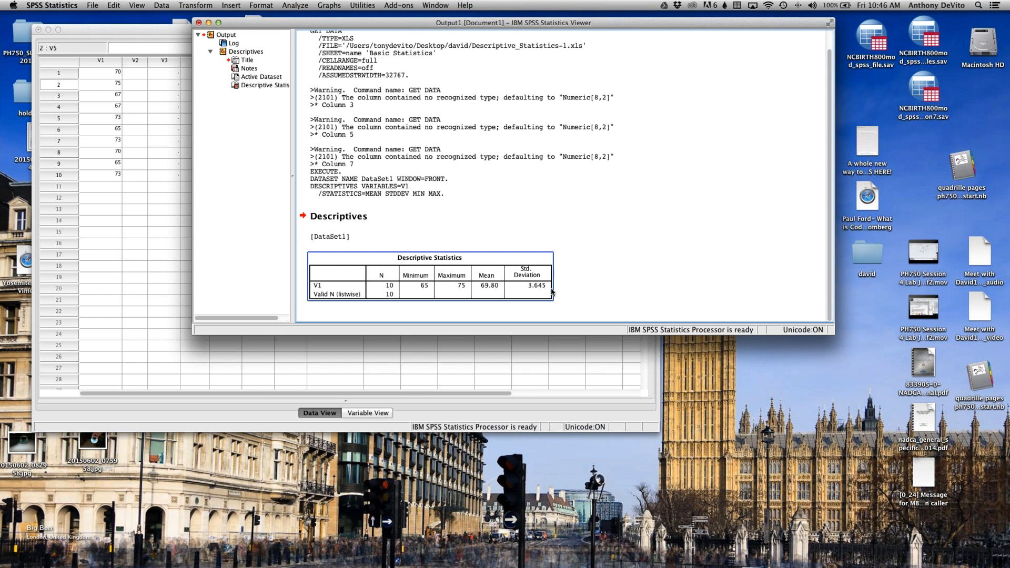
click(581, 286)
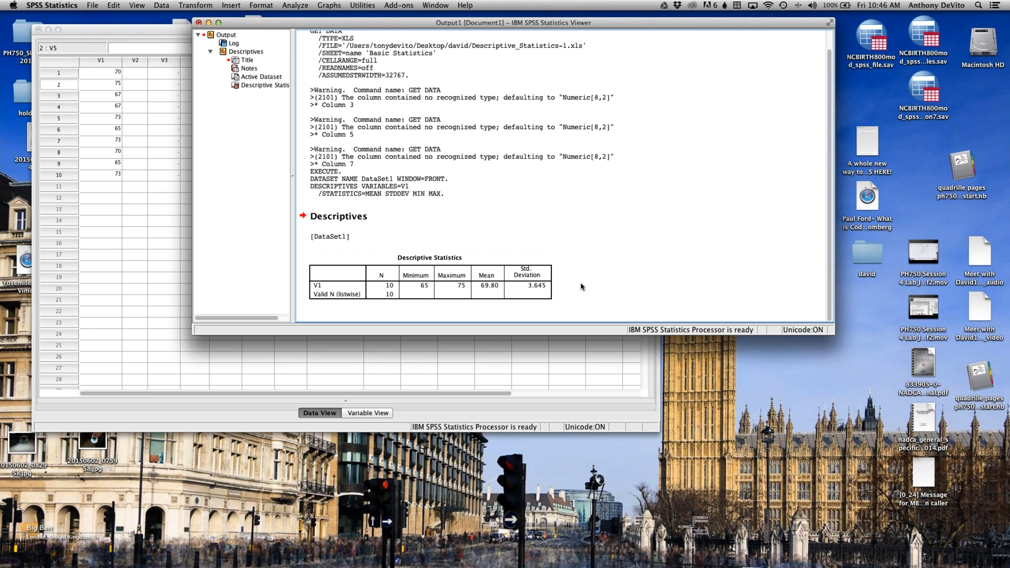
click(546, 258)
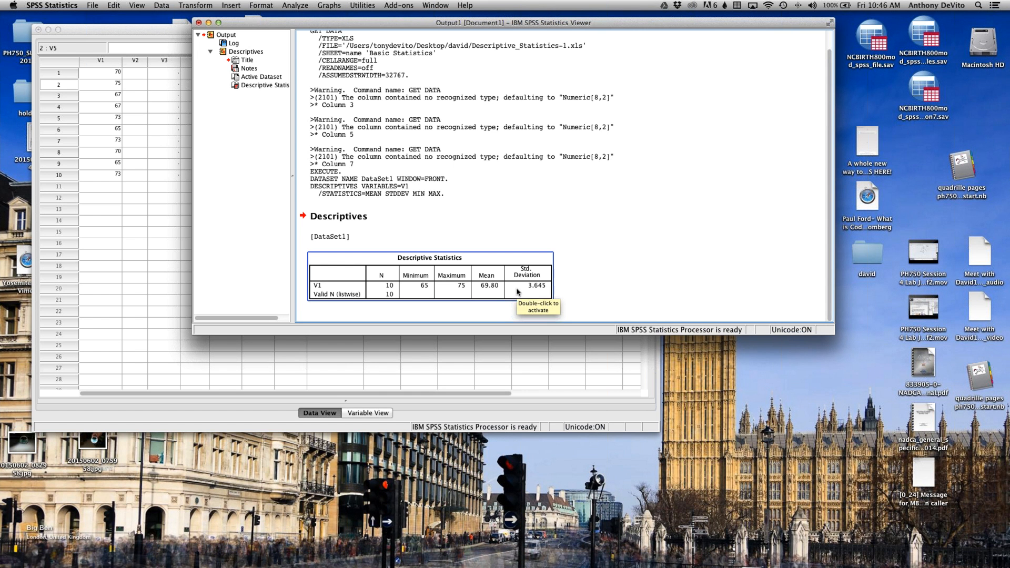
drag(284, 24, 273, 19)
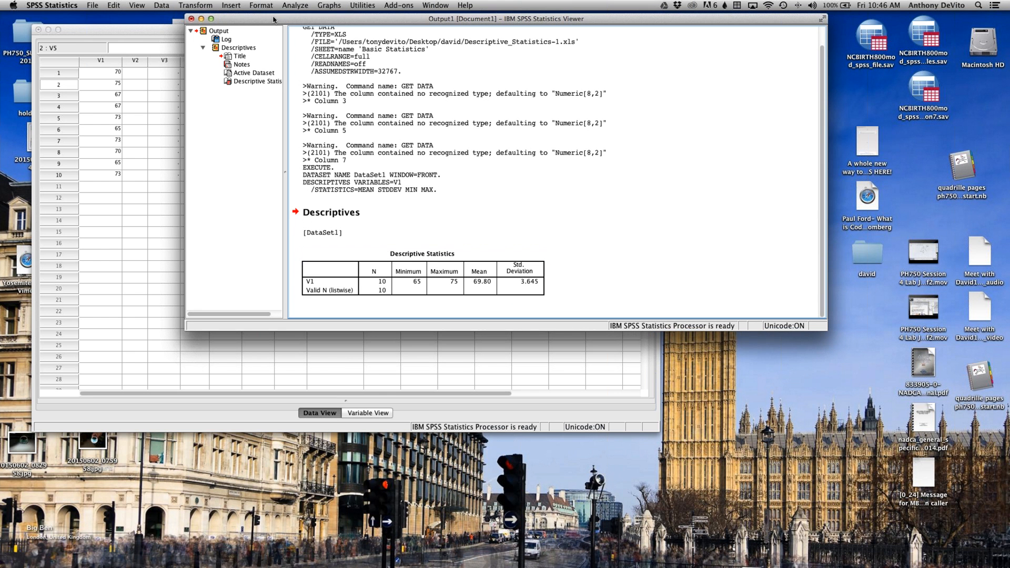
click(295, 5)
mouse_move(375, 28)
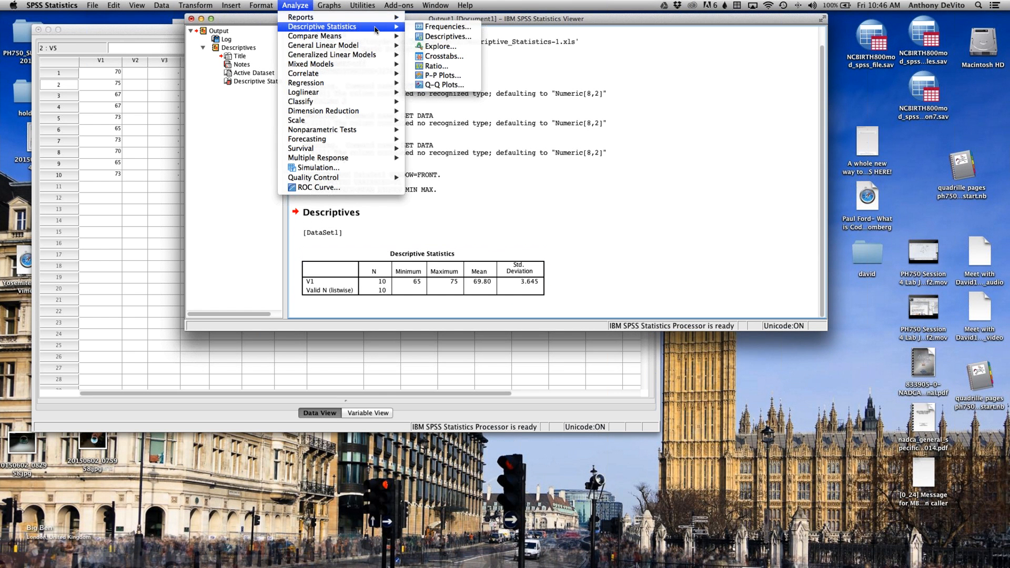
key(Escape)
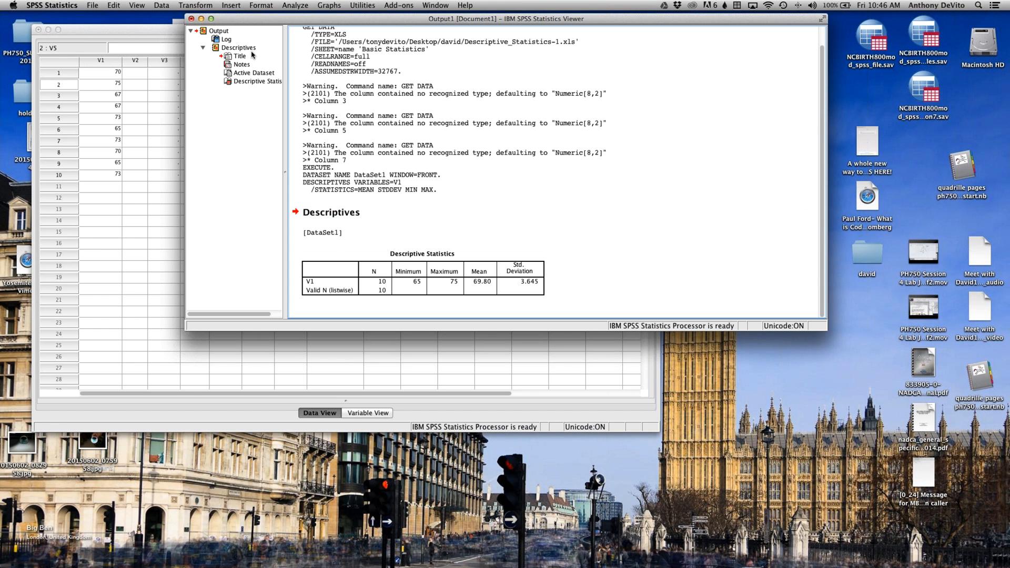
Step: Start an Explore analysis with V1 as the dependent variable and check its statistics options without changing them
click(294, 5)
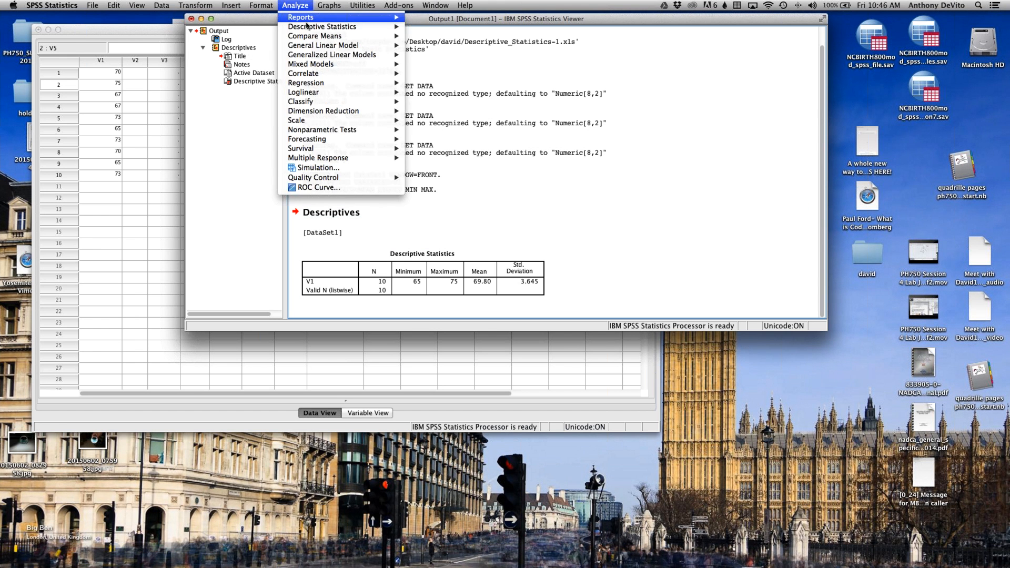
mouse_move(307, 25)
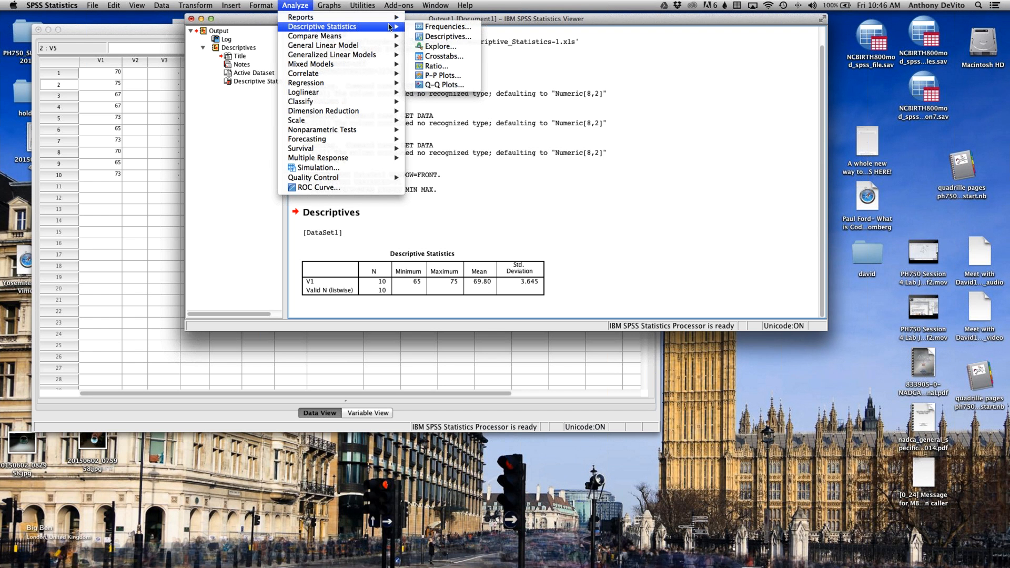
click(445, 47)
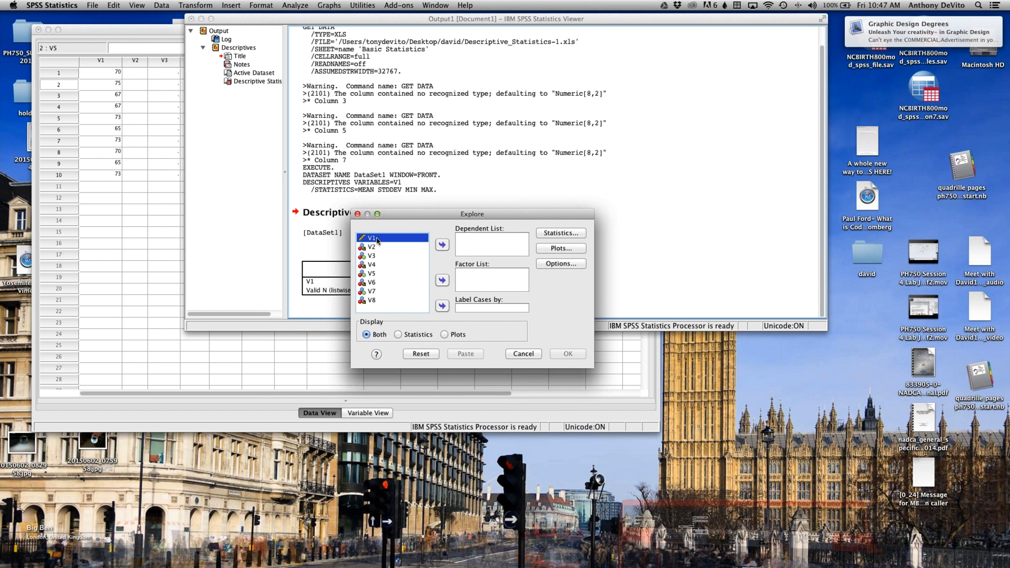
click(442, 245)
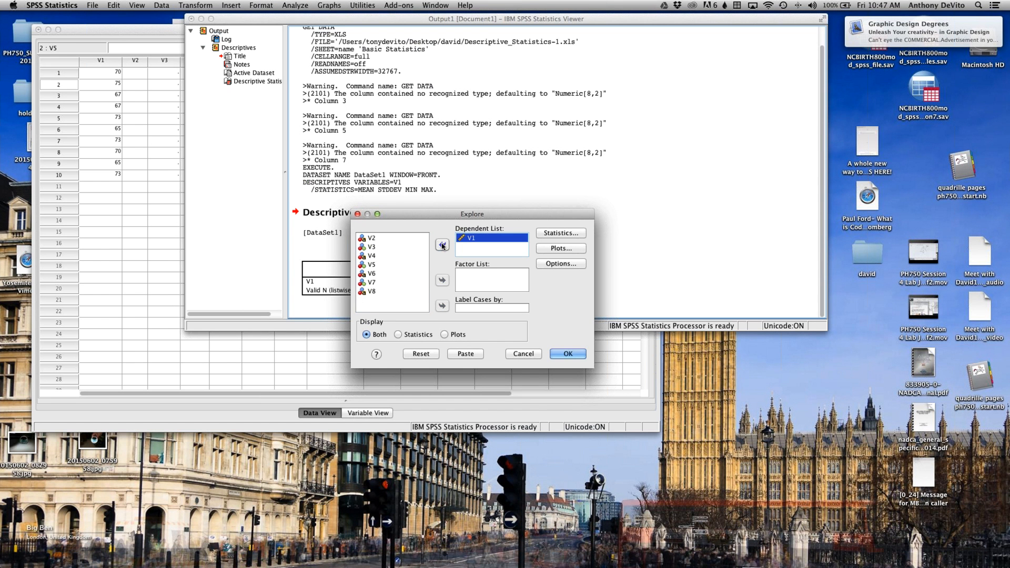
click(552, 232)
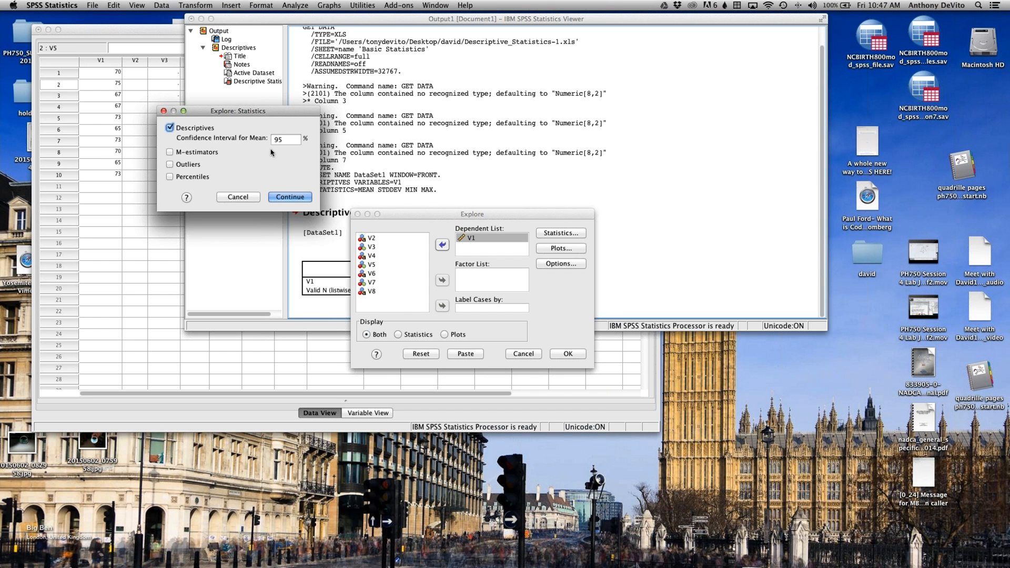
click(250, 198)
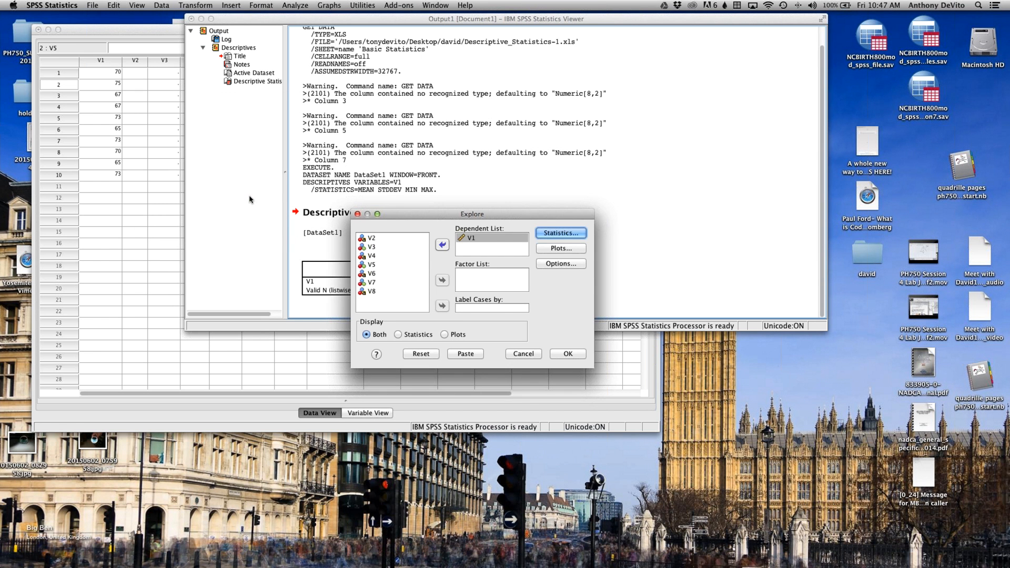
Step: Add a histogram to the Explore plots alongside the stem-and-leaf plot and run the analysis
click(566, 252)
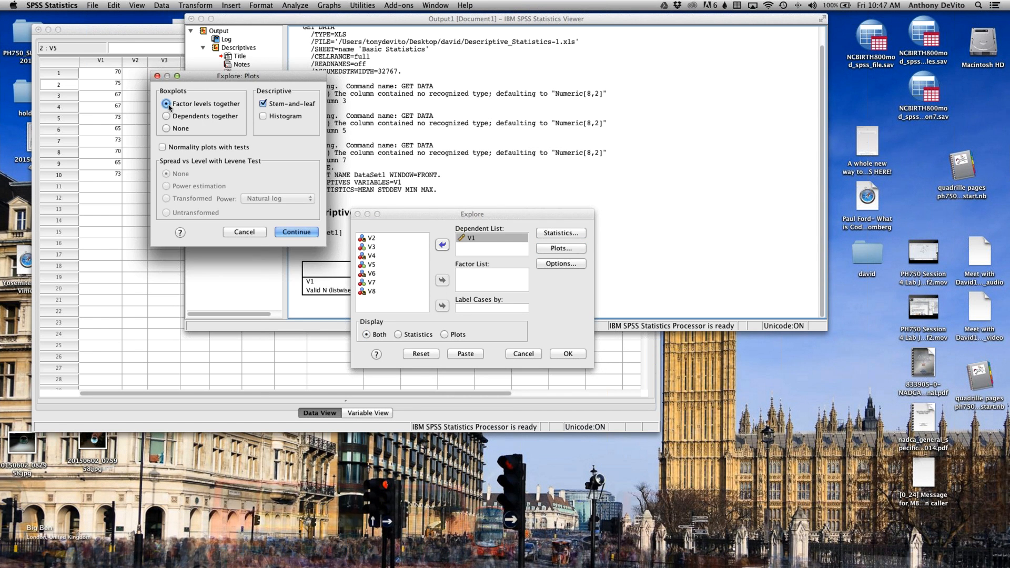
click(262, 116)
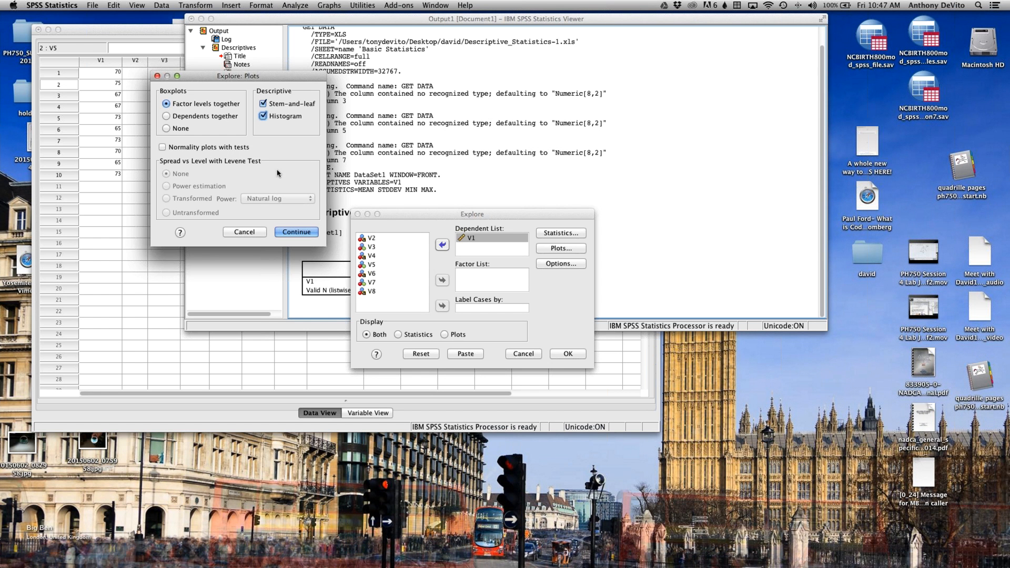
click(291, 234)
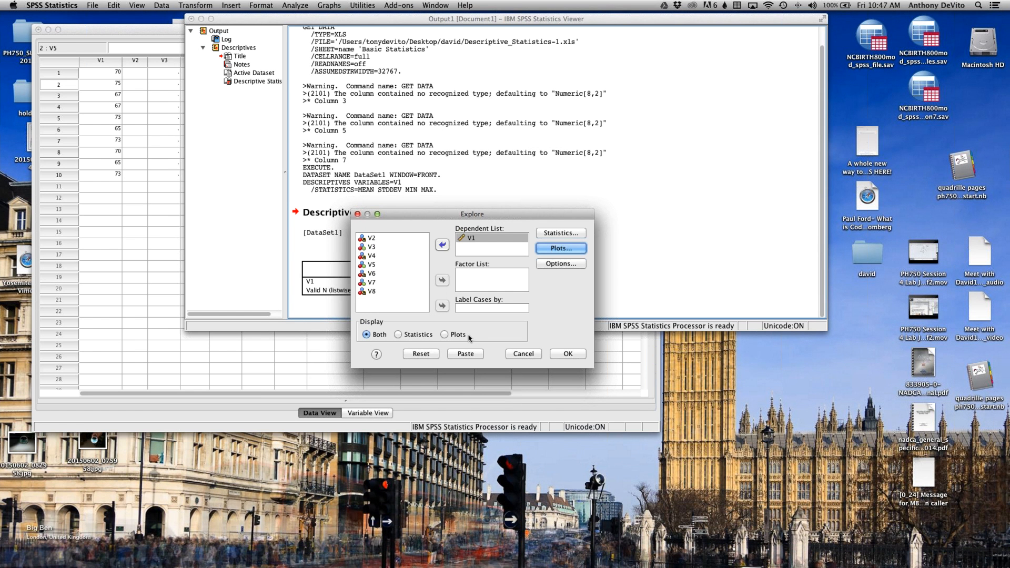
click(566, 354)
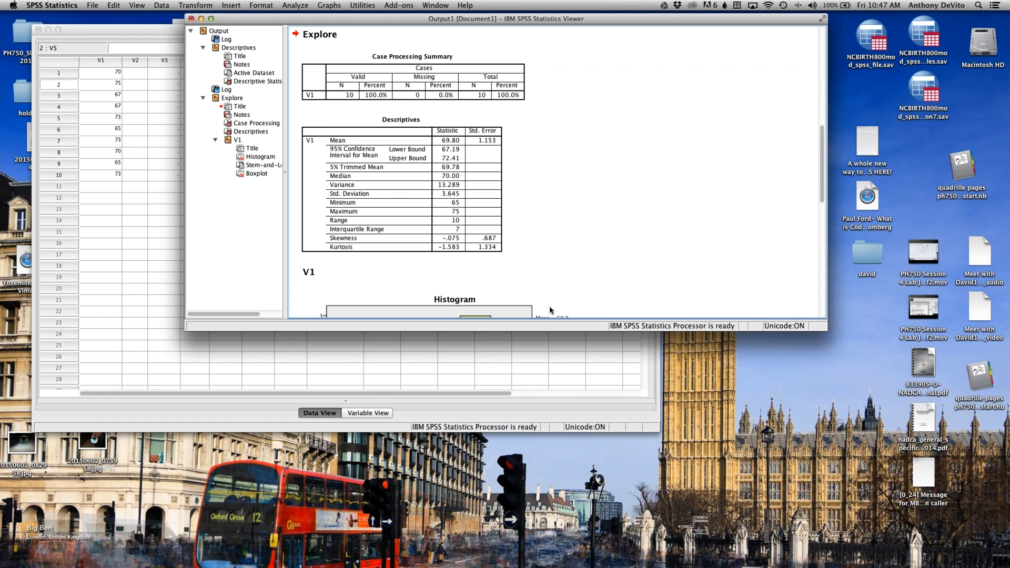
Step: Review the Explore output for V1, including the descriptives table, histogram, stem-and-leaf plot and boxplot
click(411, 166)
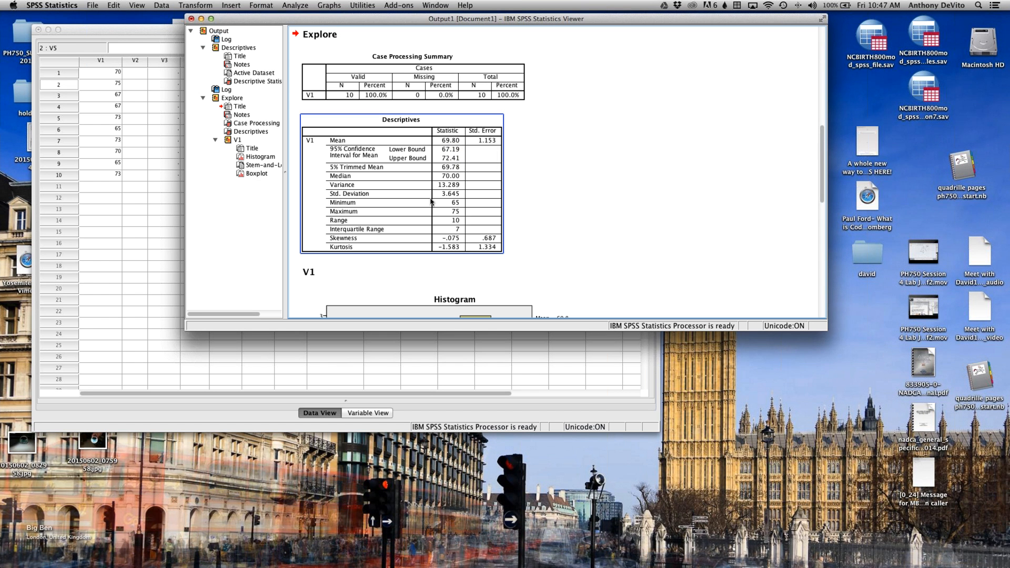
scroll(524, 223, down, 5)
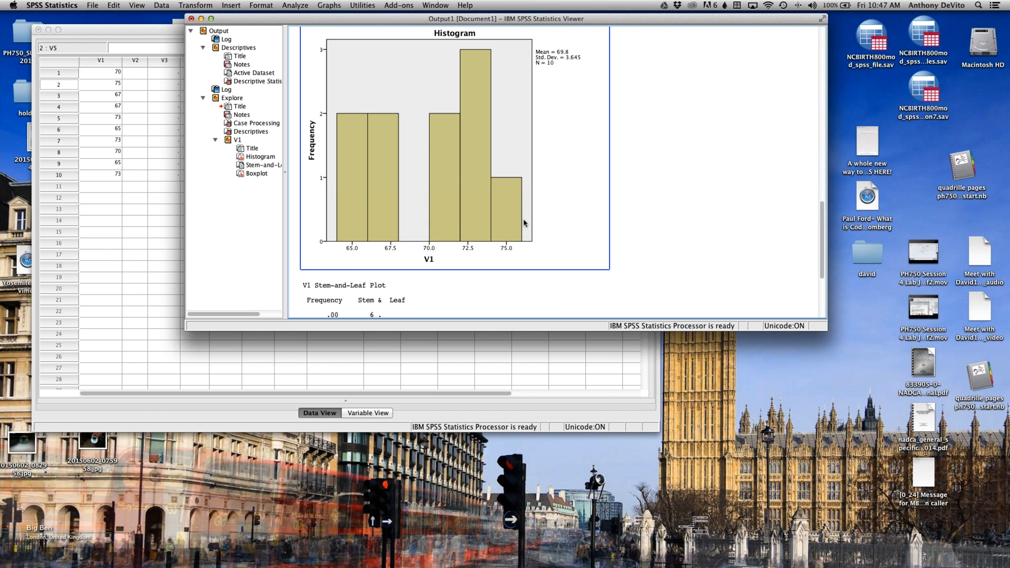
scroll(524, 224, up, 3)
scroll(524, 224, down, 9)
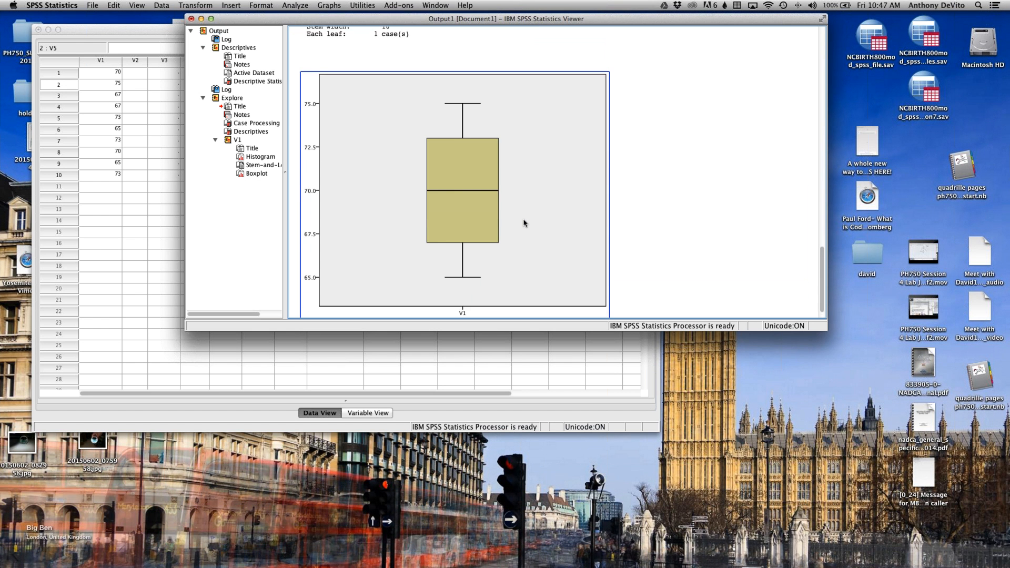
scroll(524, 223, down, 1)
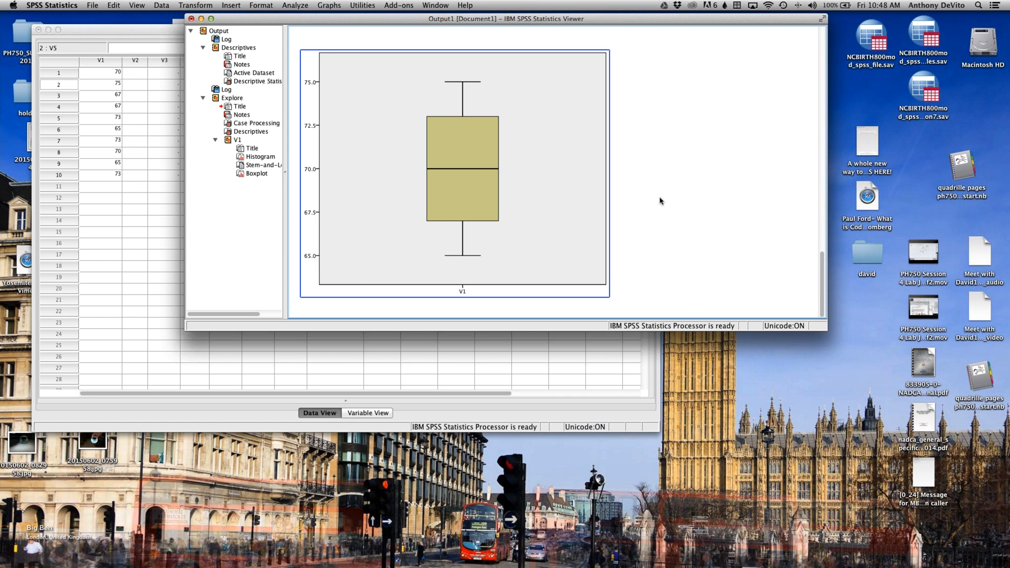
scroll(526, 174, up, 15)
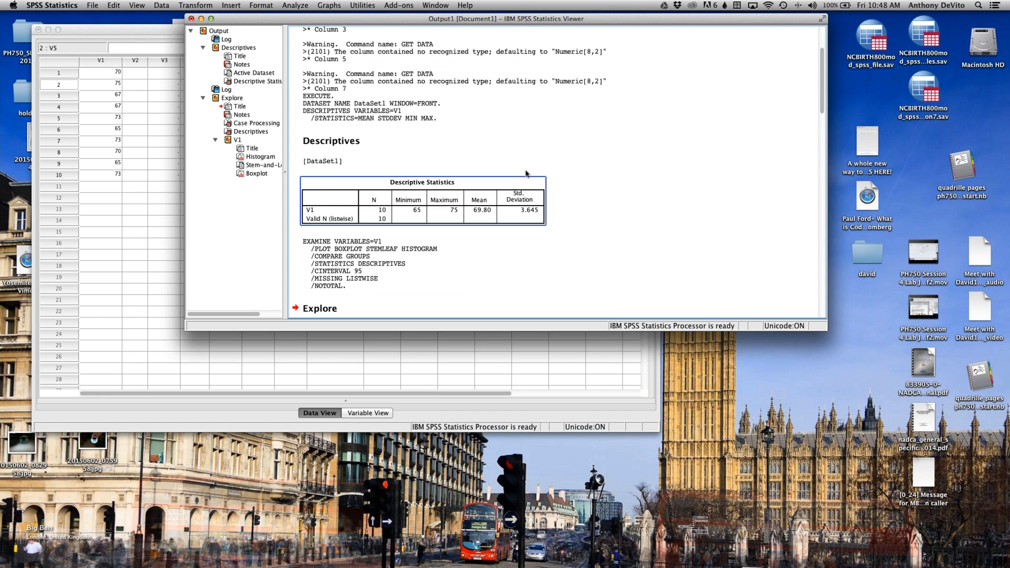
scroll(526, 174, up, 5)
scroll(526, 174, down, 20)
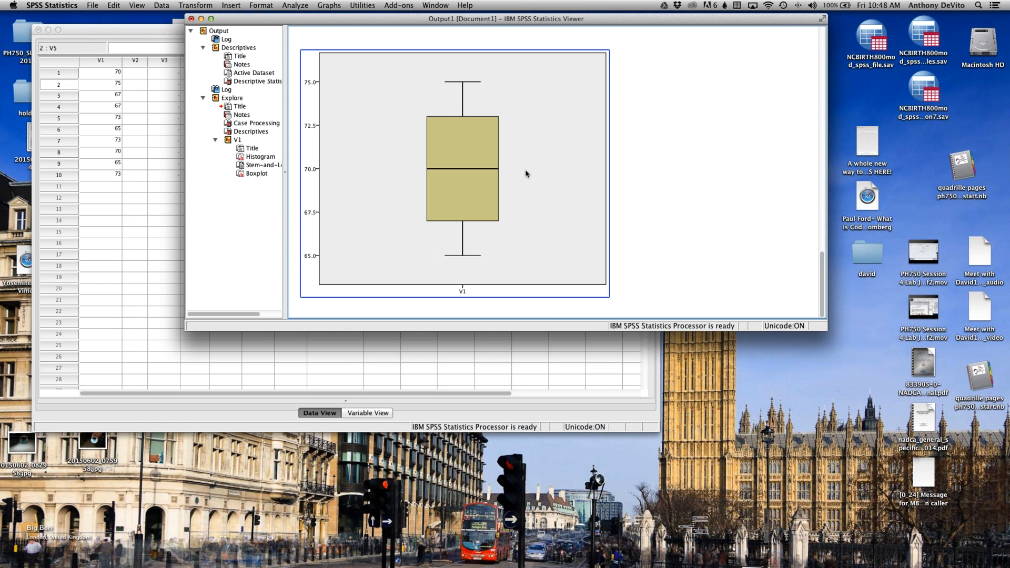
Step: Move the output viewer away from the data and switch back to the Data Editor
click(638, 180)
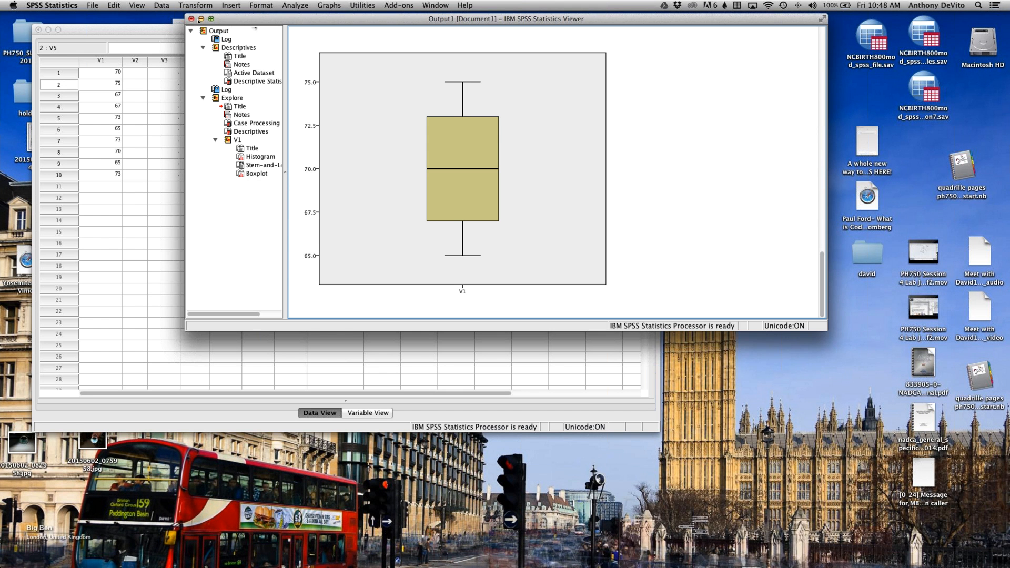
drag(251, 21, 353, 252)
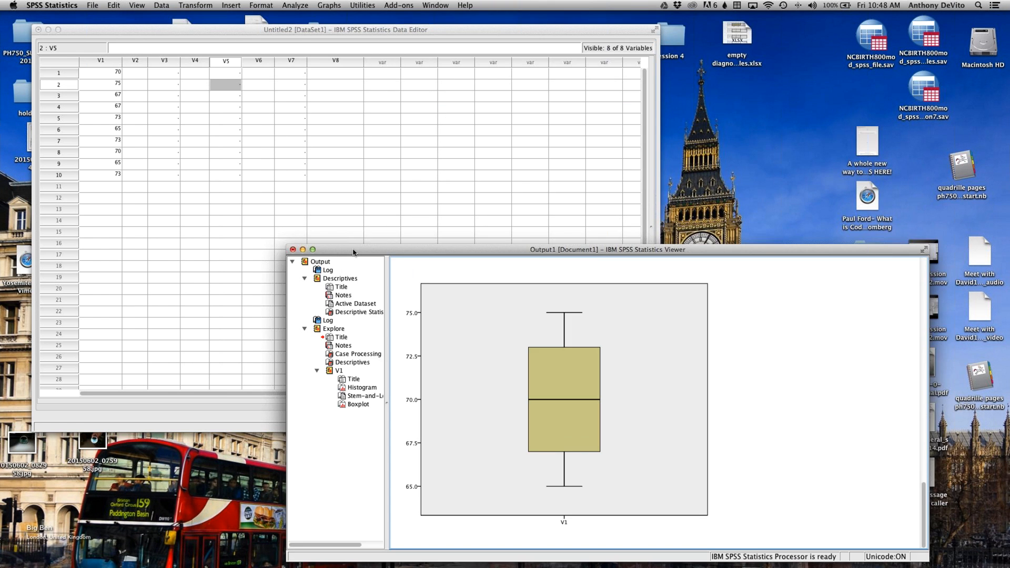
click(298, 163)
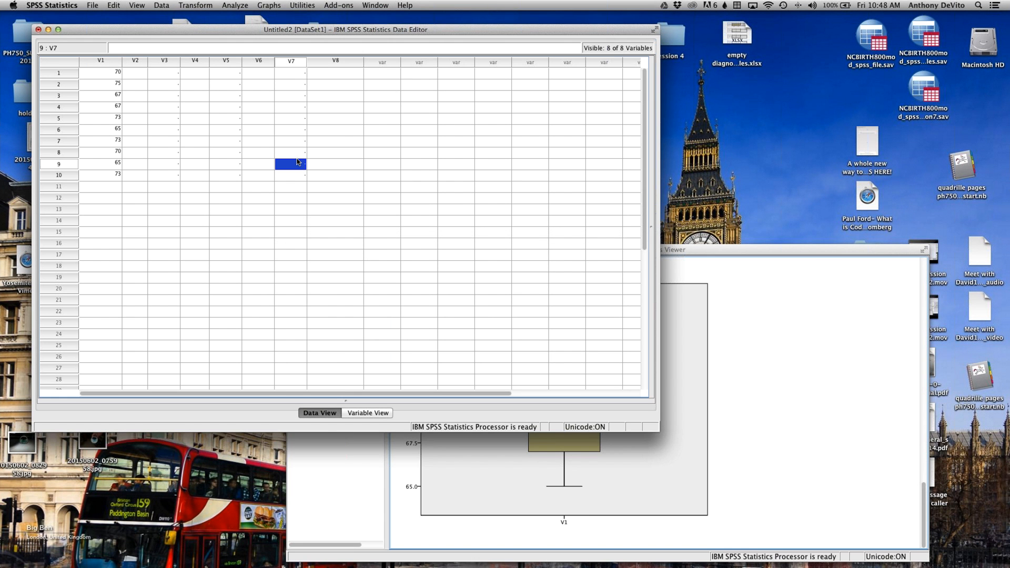
Step: Reposition the output viewer over the data and switch repeatedly between the V1 boxplot and the data sheet to compare the two windows
click(781, 298)
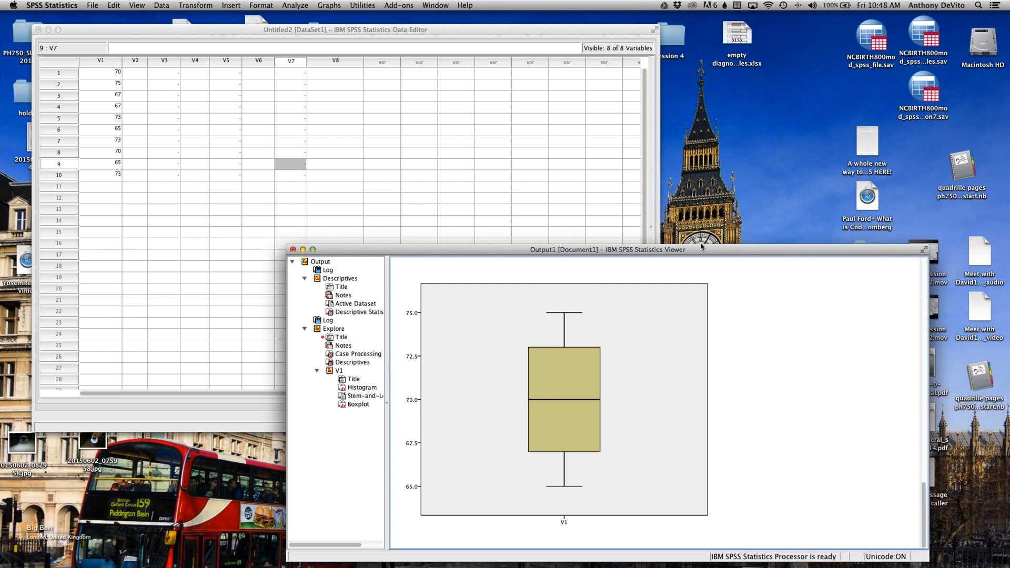
drag(701, 246, 638, 209)
click(502, 338)
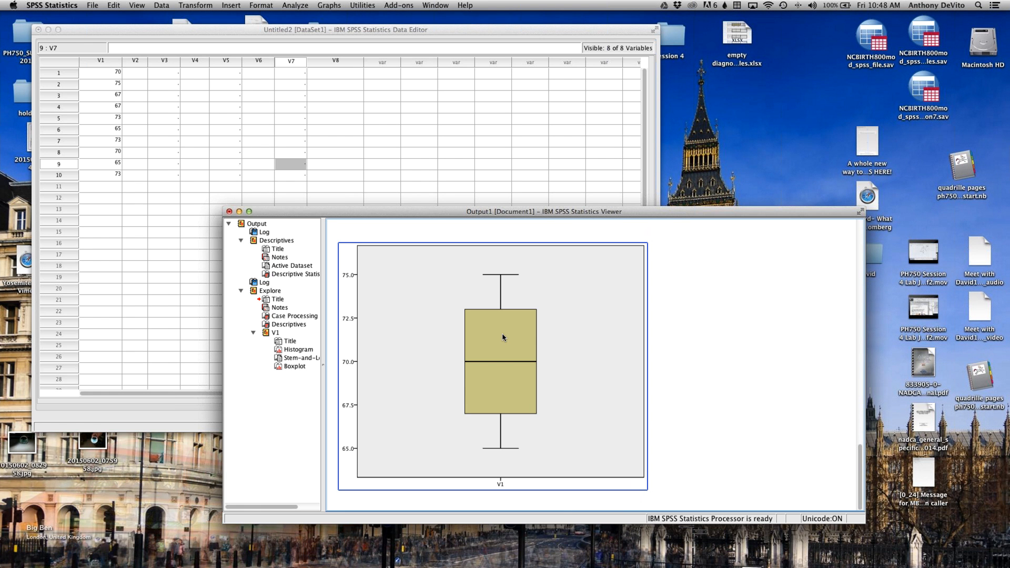
click(457, 175)
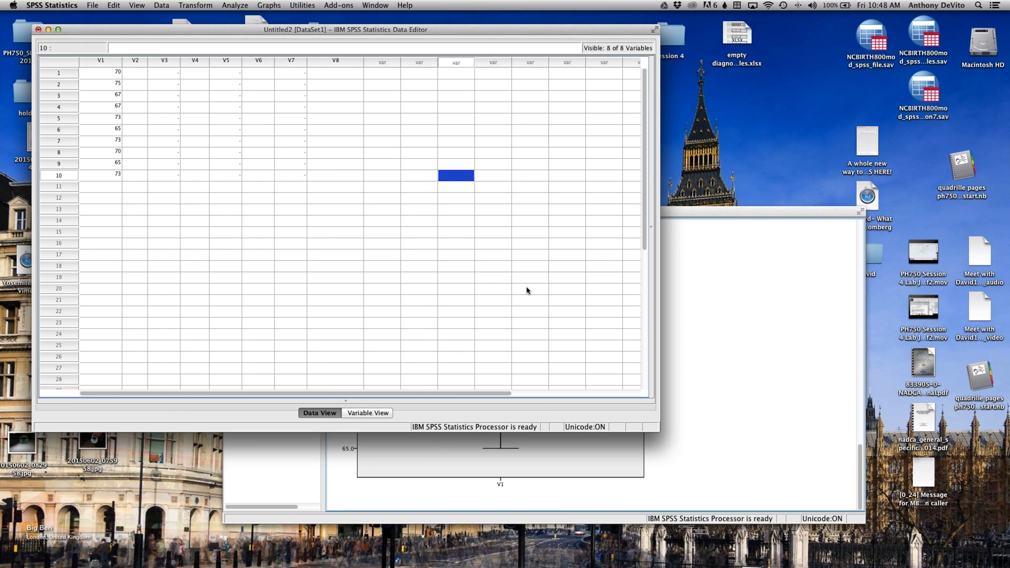
click(750, 359)
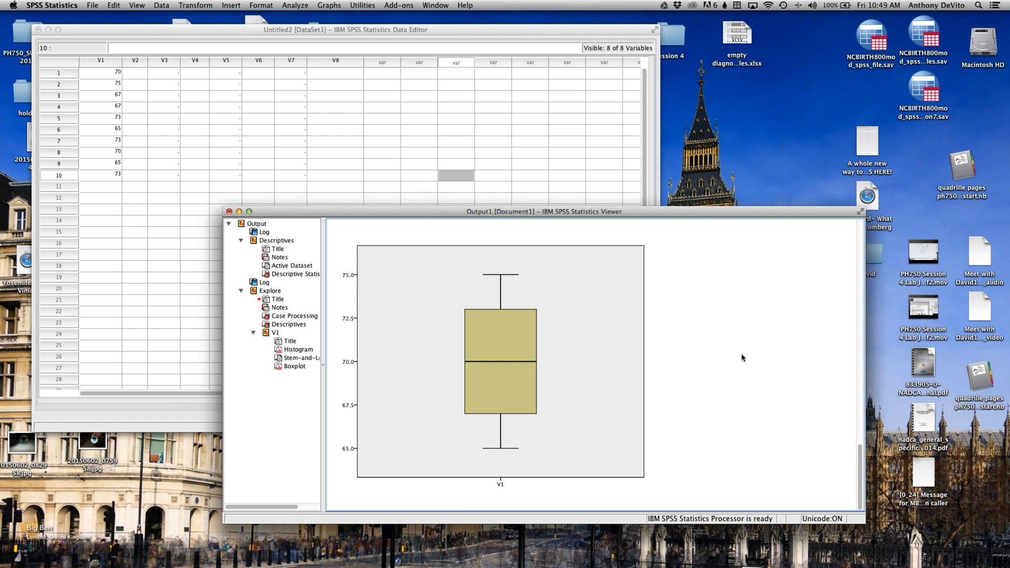
click(566, 287)
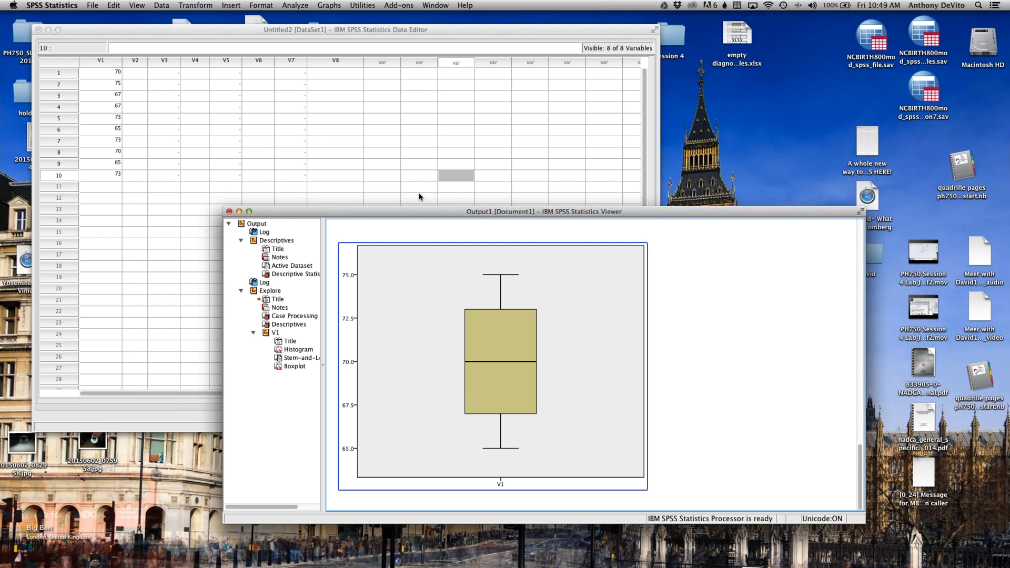
click(270, 144)
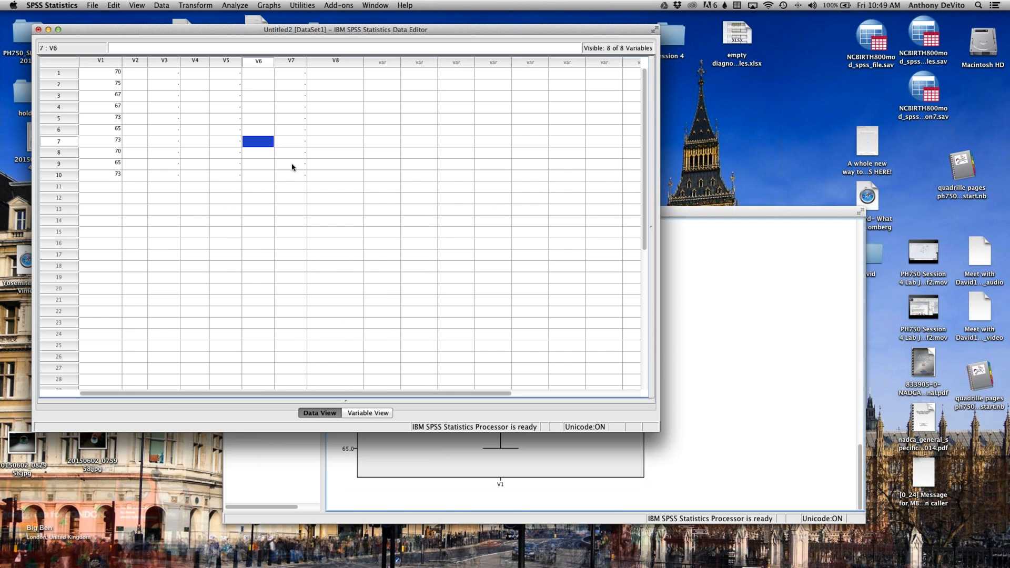
click(666, 242)
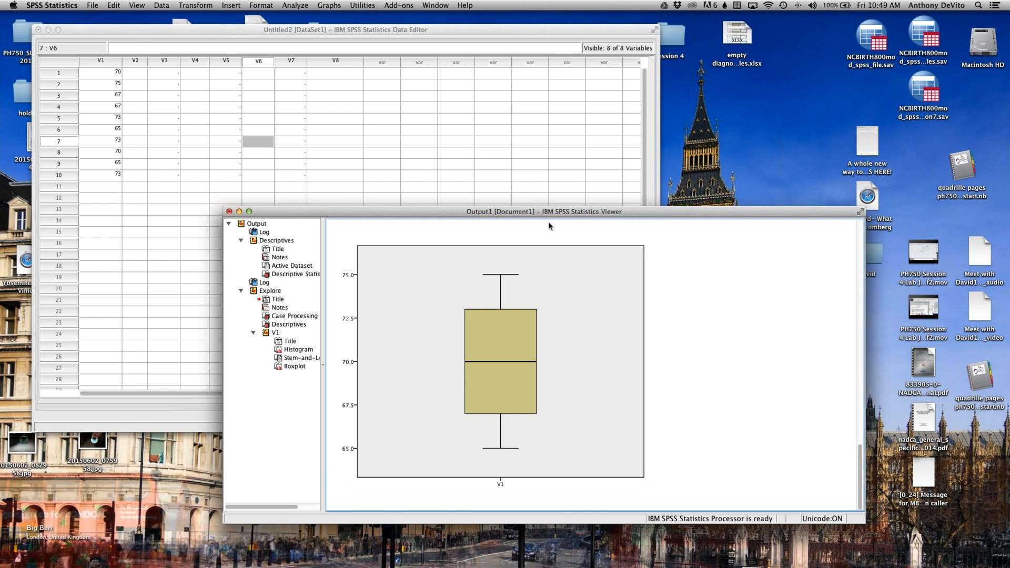
click(403, 143)
click(718, 283)
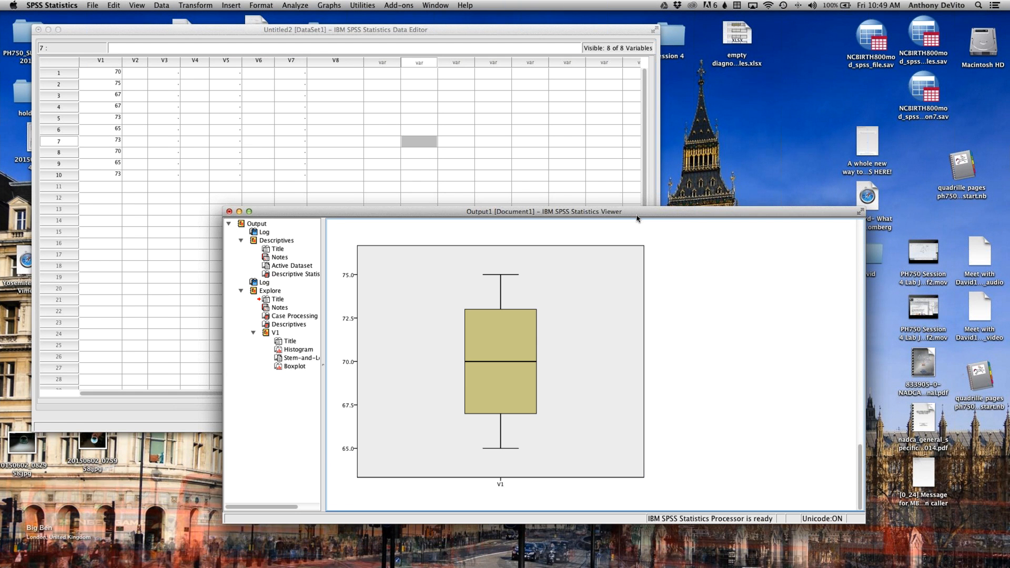
click(520, 158)
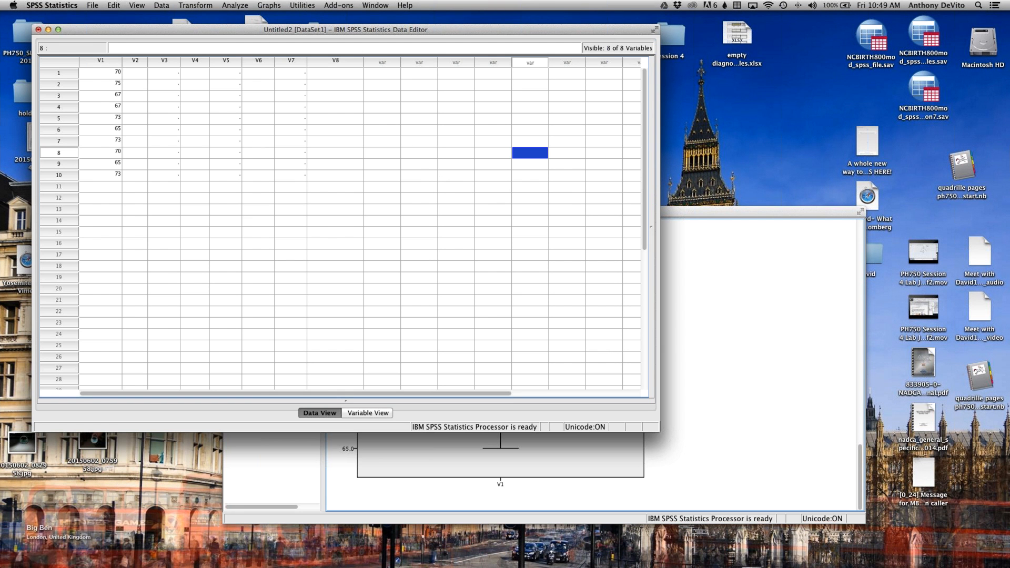
Step: Open the SPSS data file NCBIRTH800mod_spss_file(1).sav from the david folder
click(91, 5)
mouse_move(206, 26)
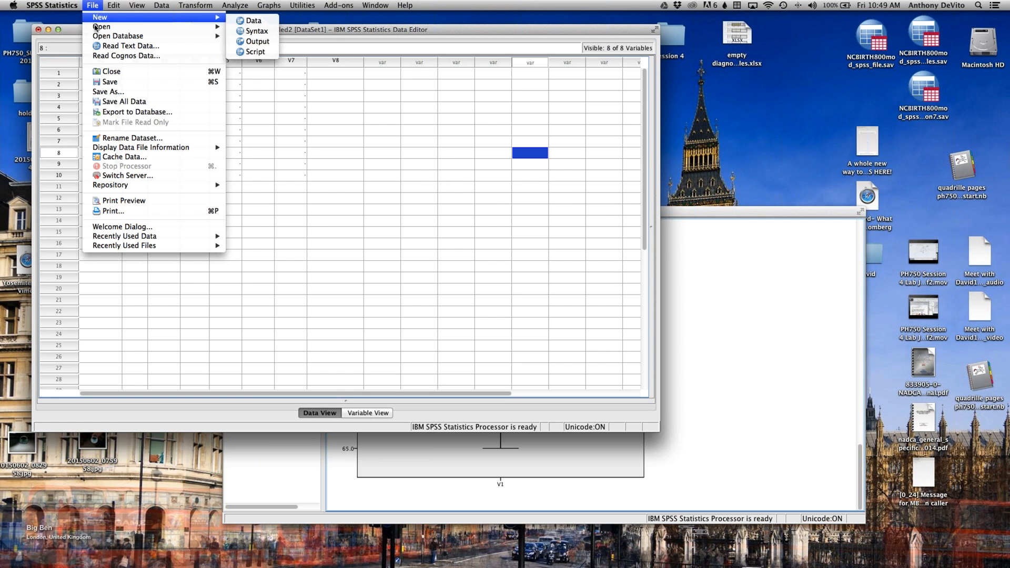
click(250, 27)
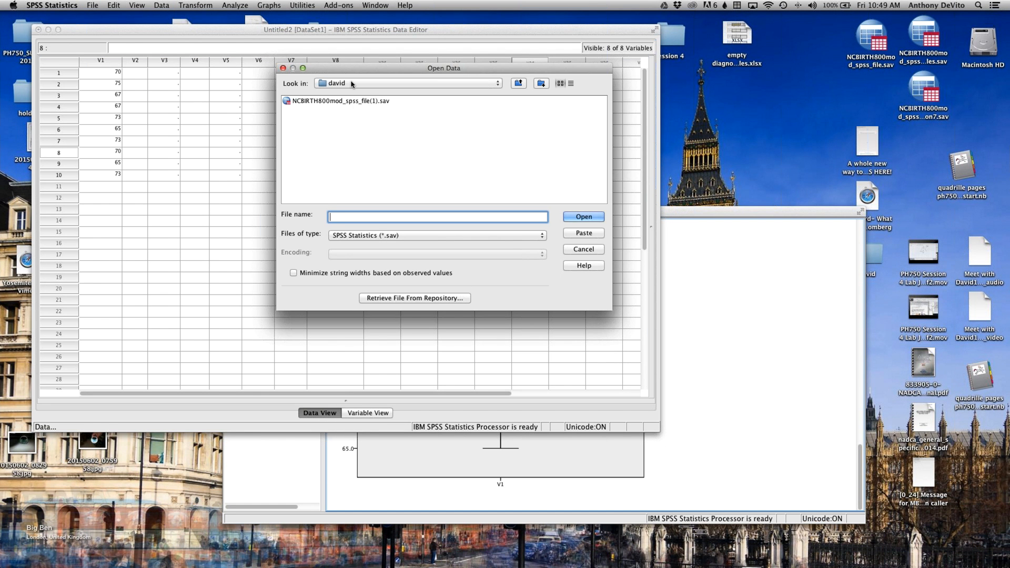
click(385, 101)
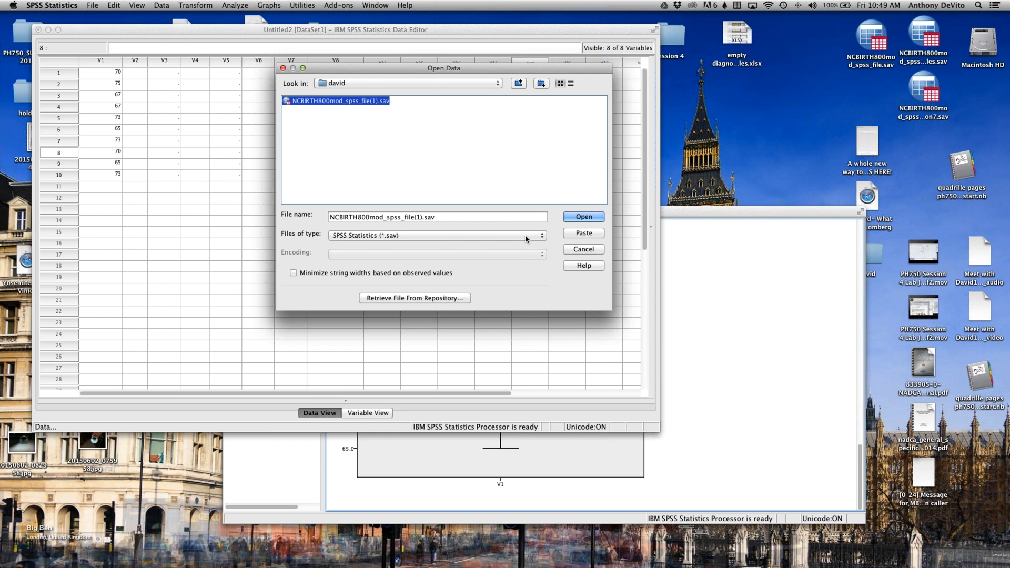
click(580, 217)
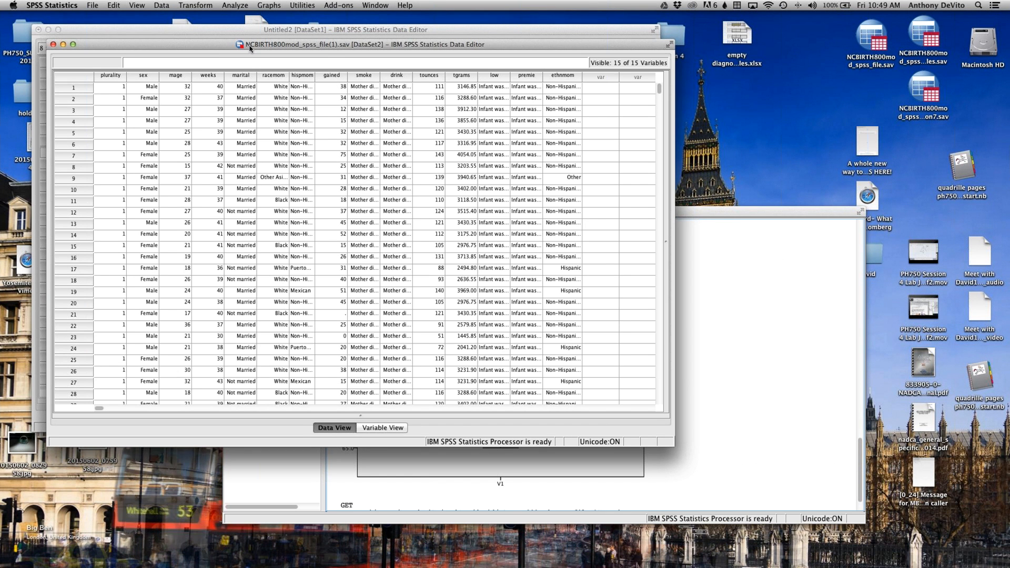
Step: Move and enlarge the birth data window to show more cases, and select the plurality column
drag(247, 49, 219, 52)
drag(690, 457, 809, 537)
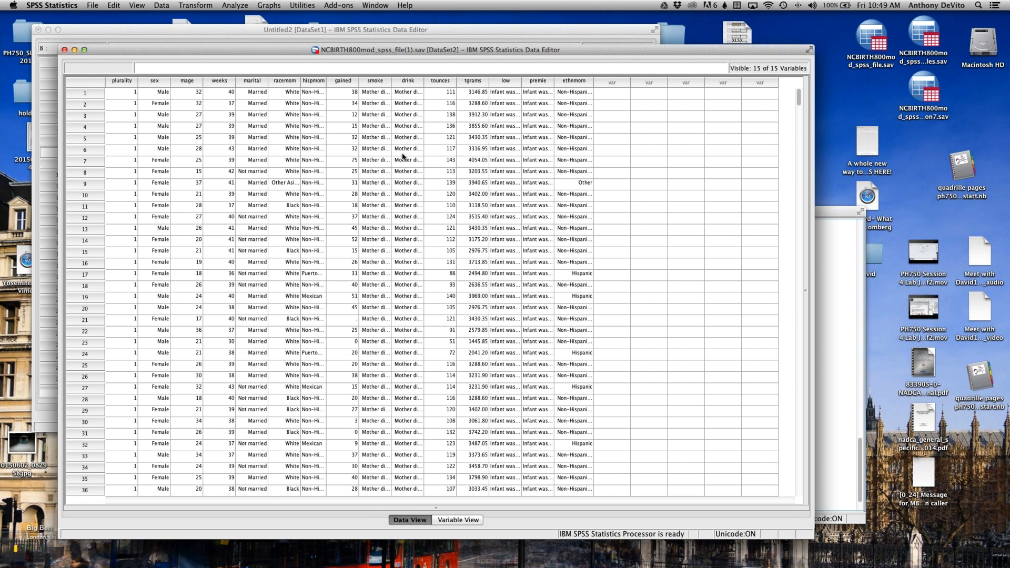
click(136, 82)
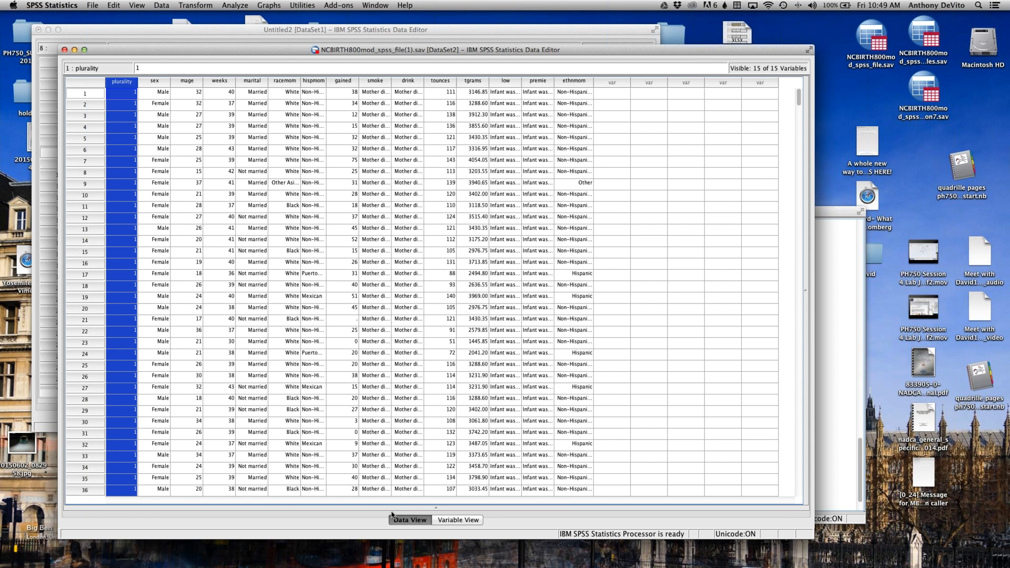
Step: Show the variable definitions of the birth data and inspect the value labels of sex without changing them
click(452, 520)
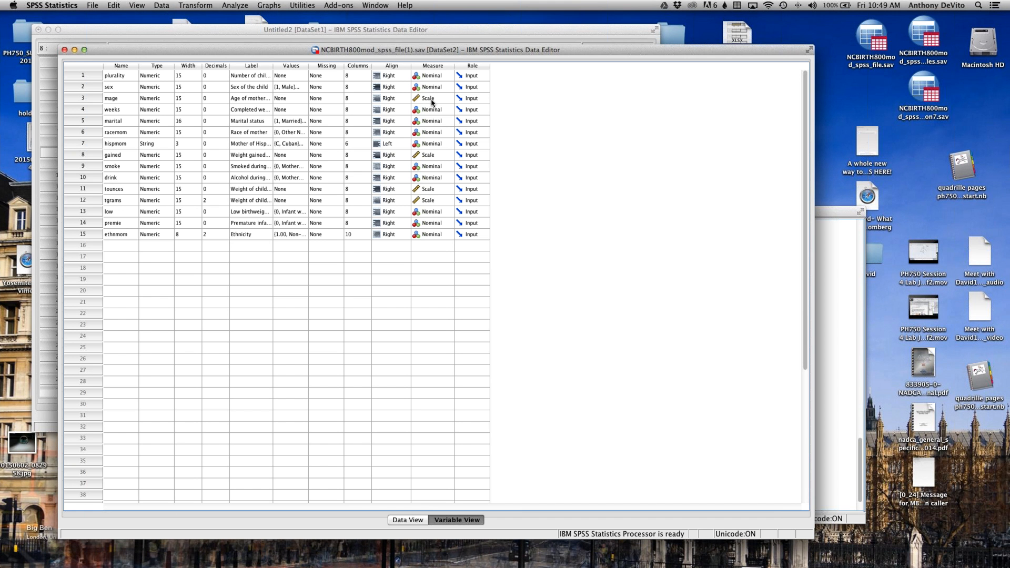
click(87, 88)
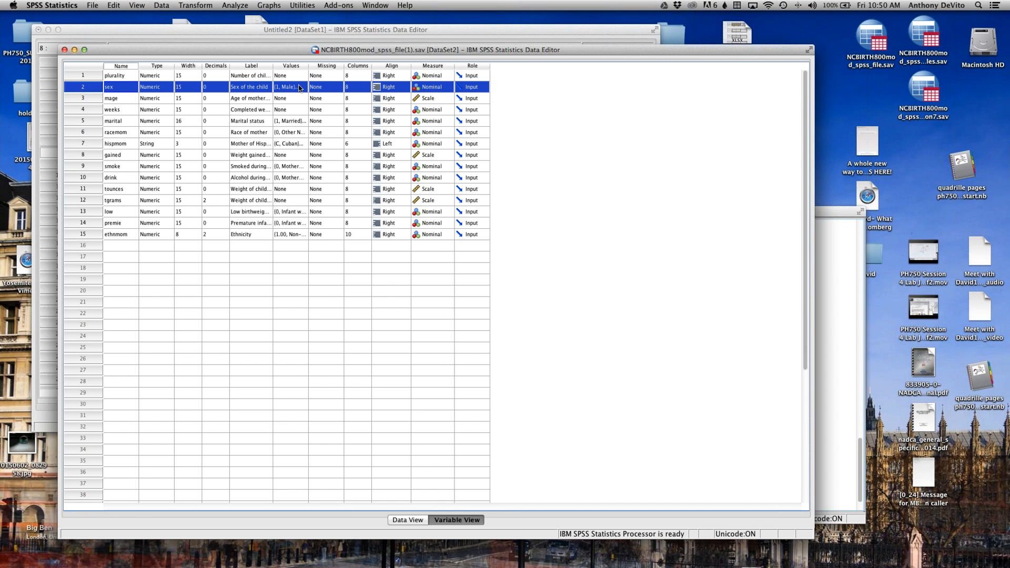
click(300, 88)
click(304, 87)
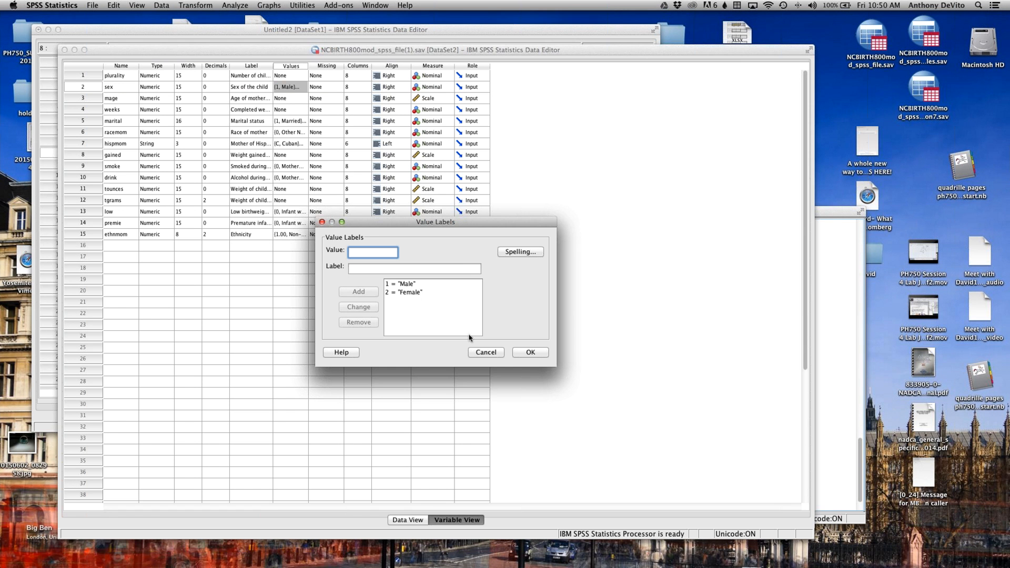
click(485, 353)
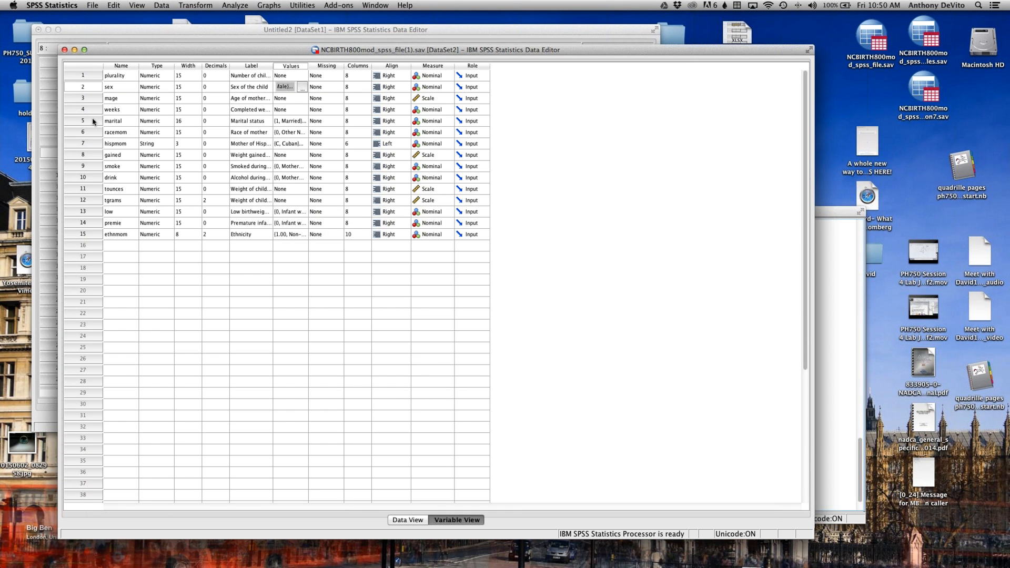
Step: Inspect the value labels of the marital variable and leave them as they are
click(291, 120)
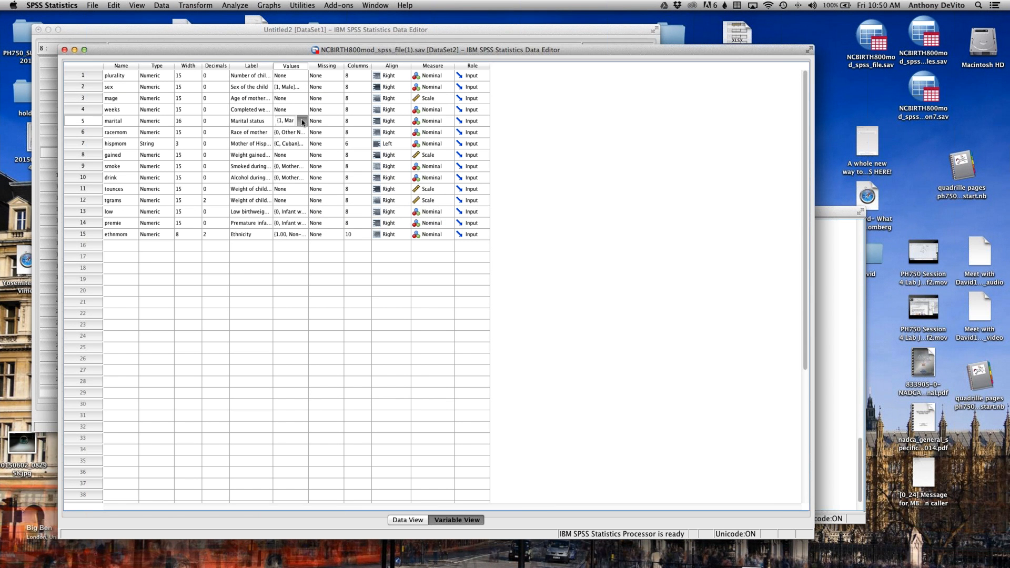
click(302, 122)
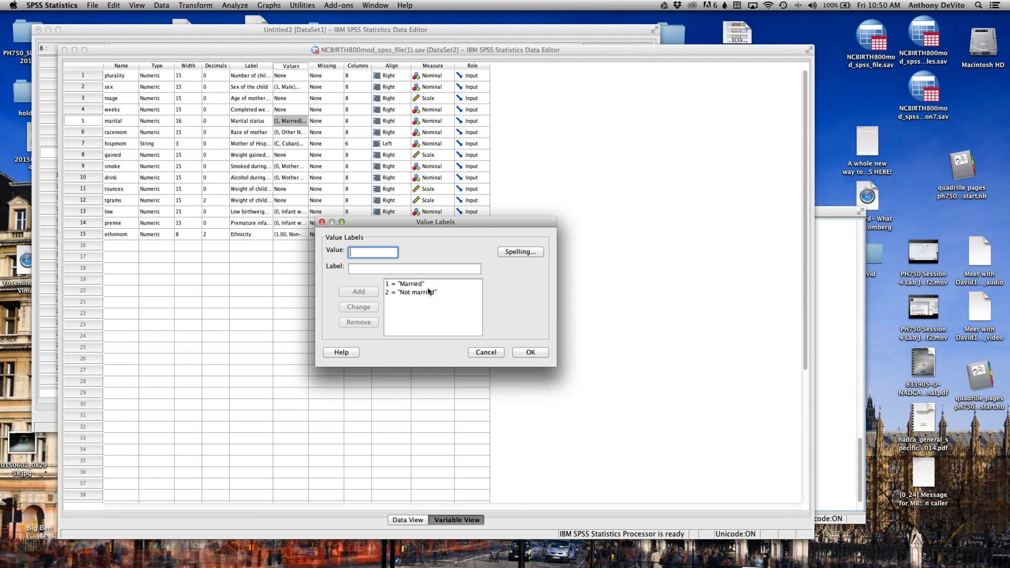
click(497, 354)
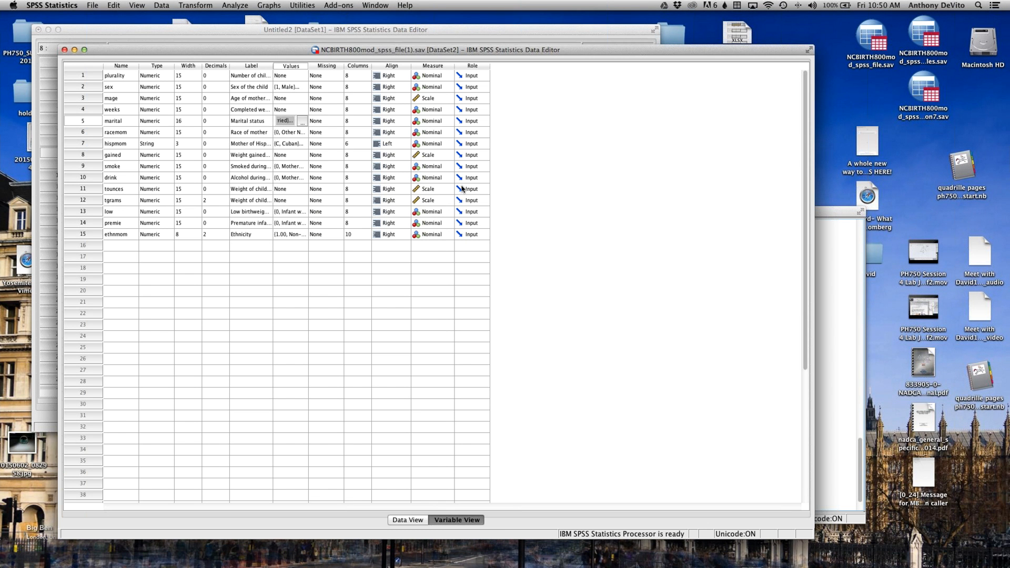
Step: Inspect the value labels of the tounces variable without changes and keep its row selected
click(83, 189)
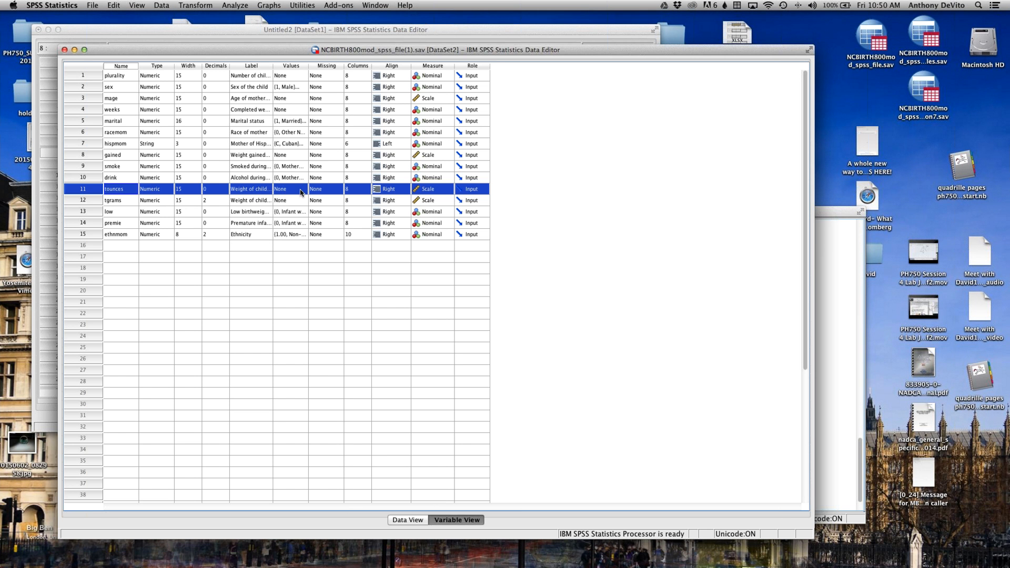
double_click(301, 193)
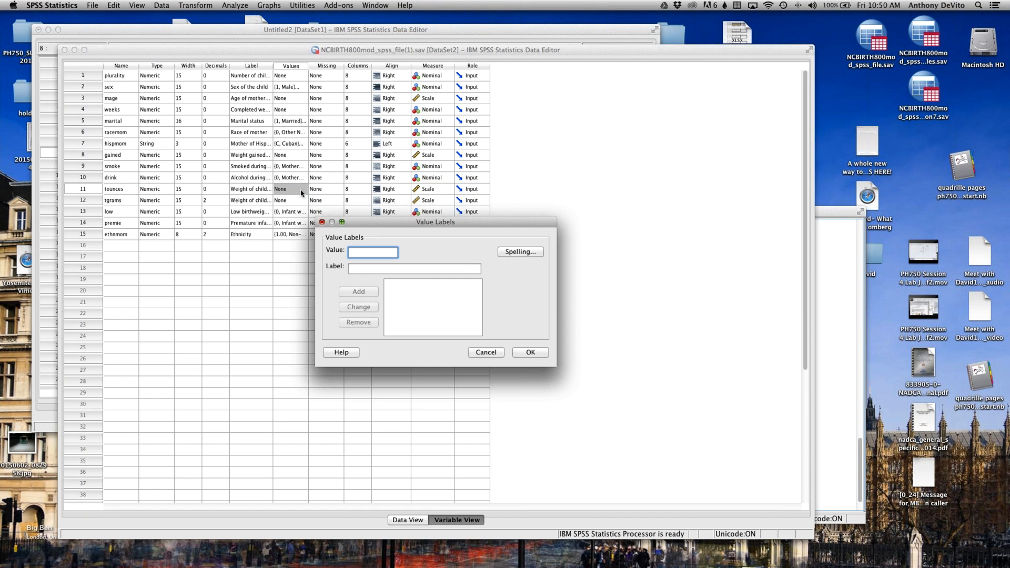
click(485, 352)
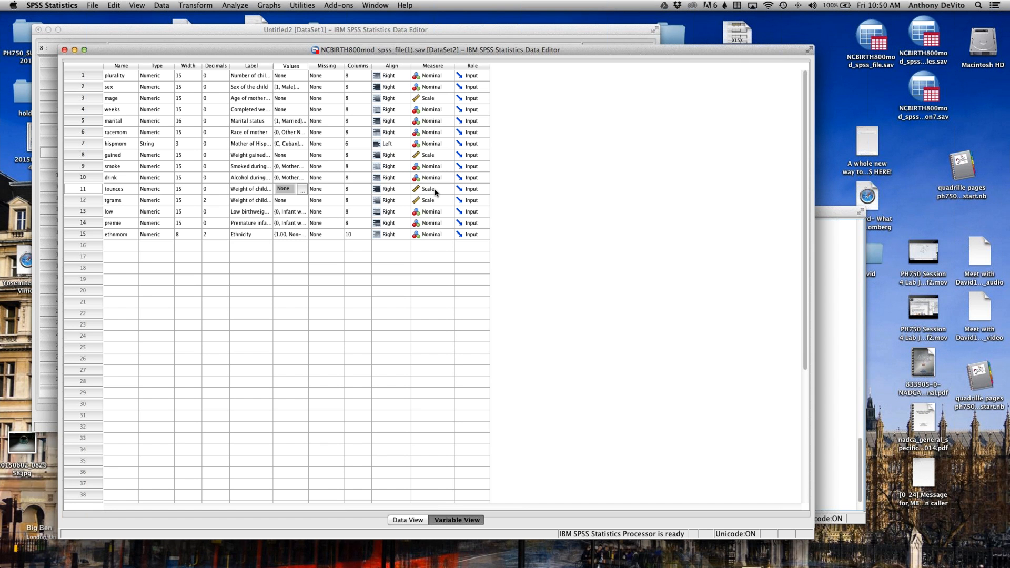
click(89, 190)
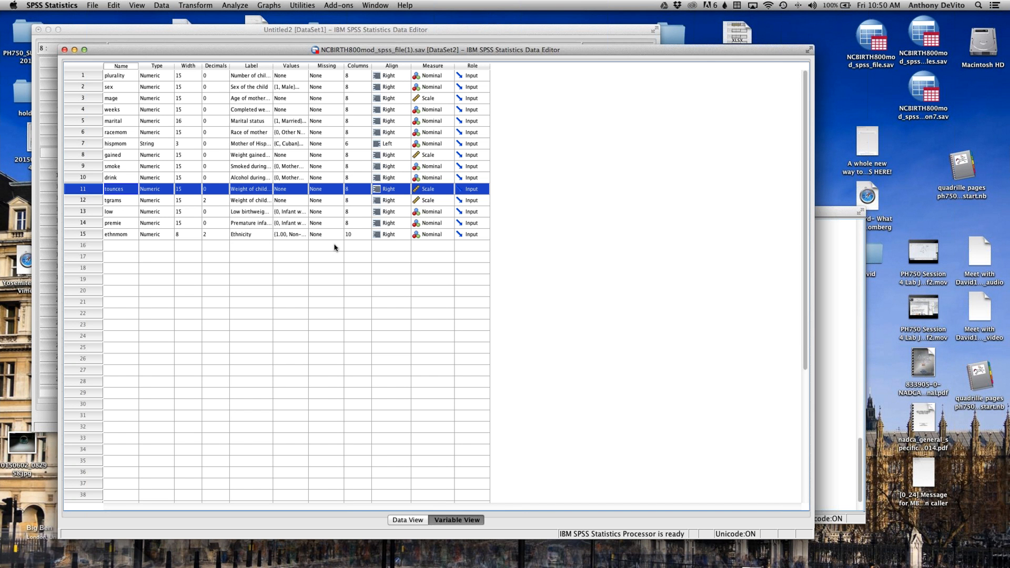
Step: Return to the case data and start a Descriptives analysis with Weight of child (ounces) as the variable
click(410, 520)
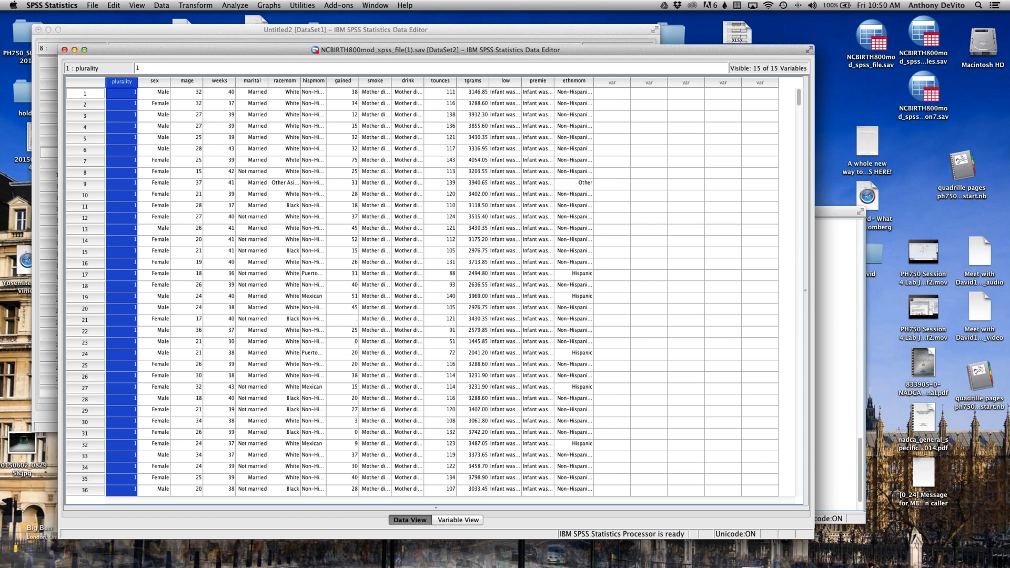
click(234, 4)
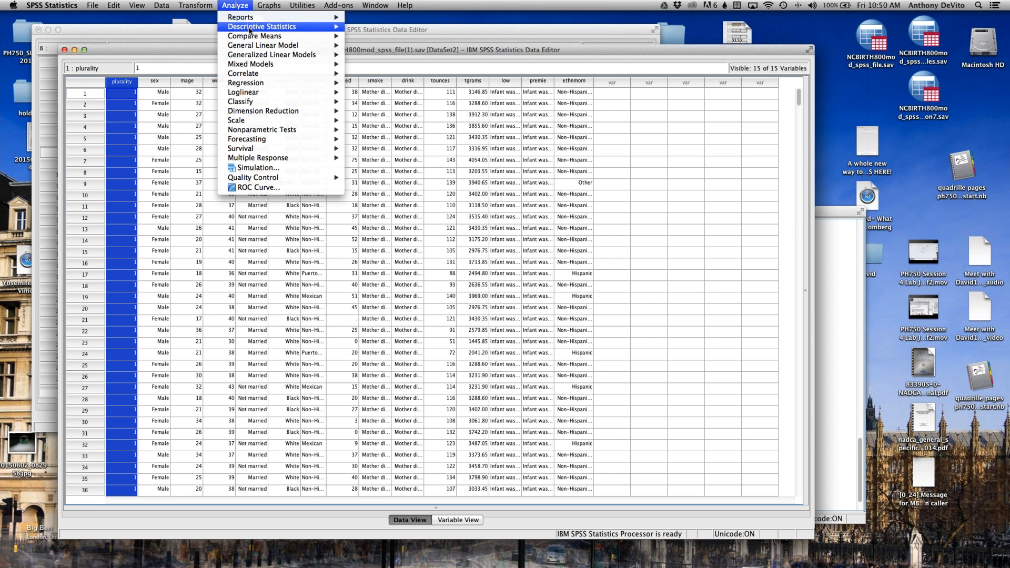
mouse_move(250, 30)
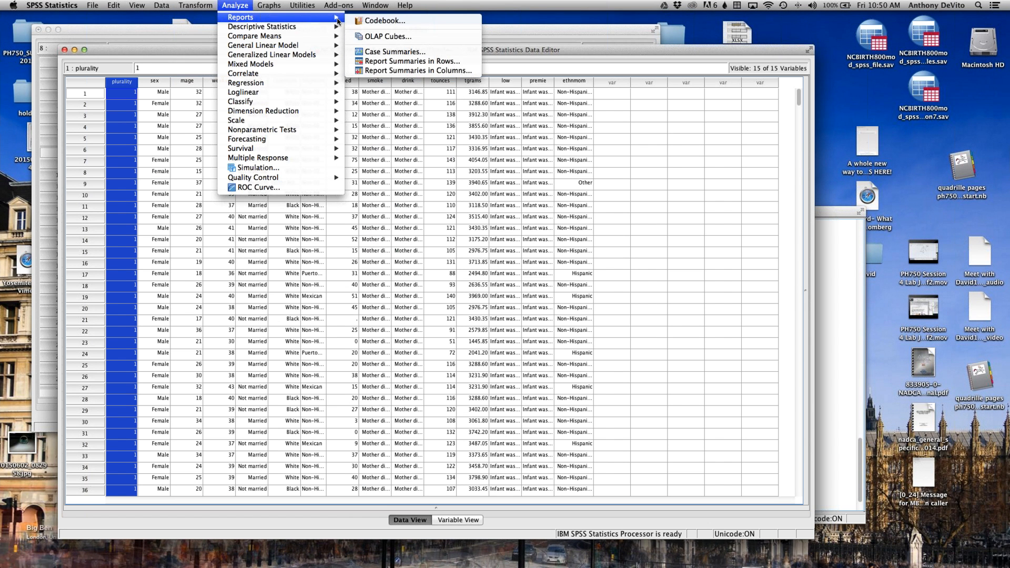
click(378, 37)
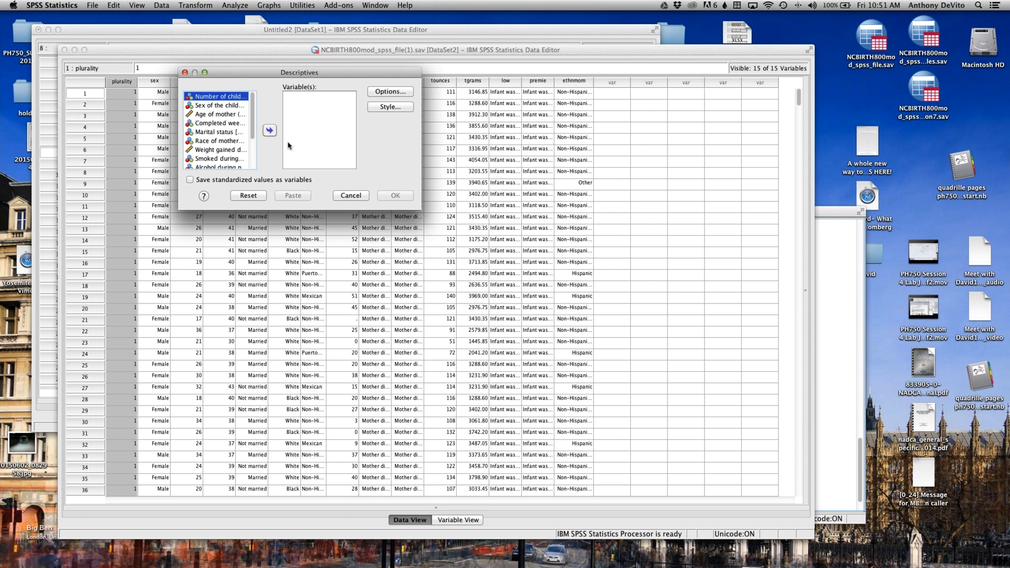
scroll(226, 142, down, 3)
click(219, 141)
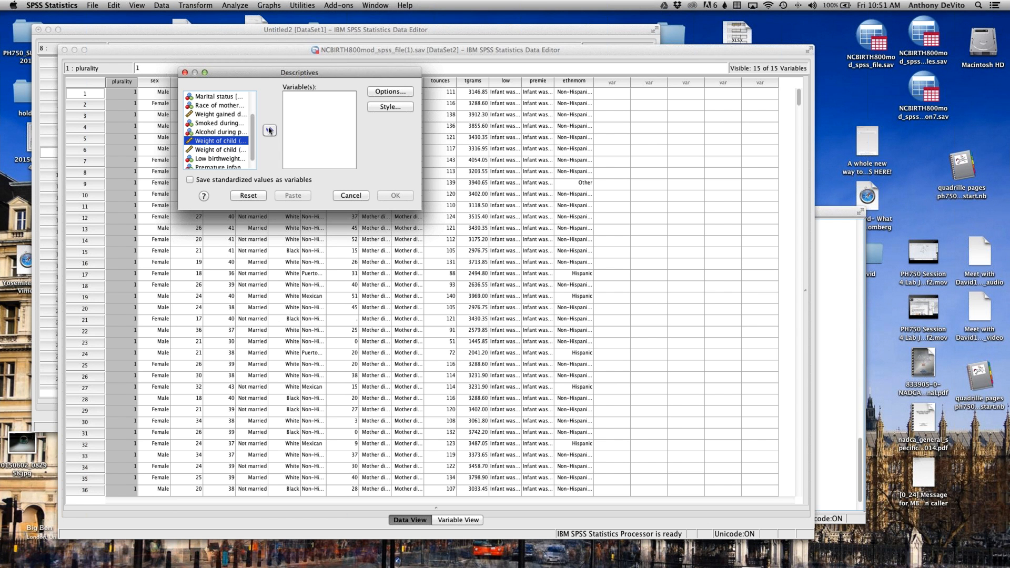
click(270, 131)
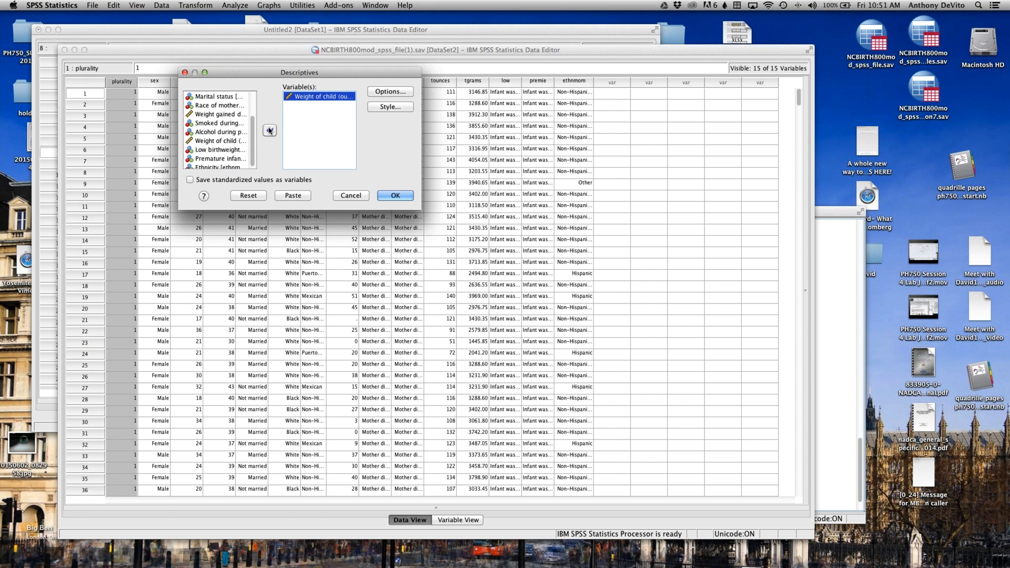
Step: Keep the mean, standard deviation, minimum and maximum options and run the Descriptives analysis
click(390, 92)
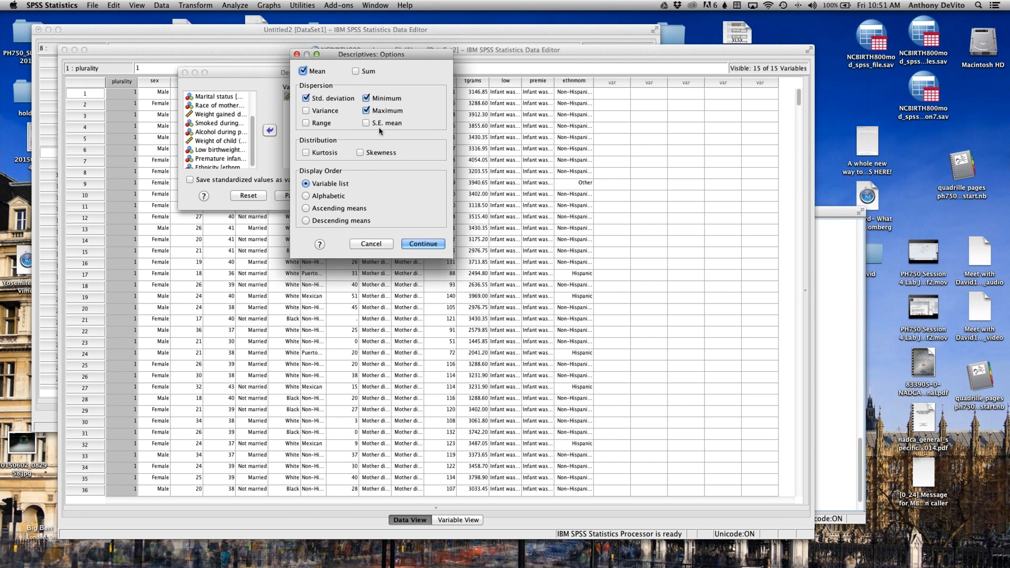
click(421, 244)
click(396, 197)
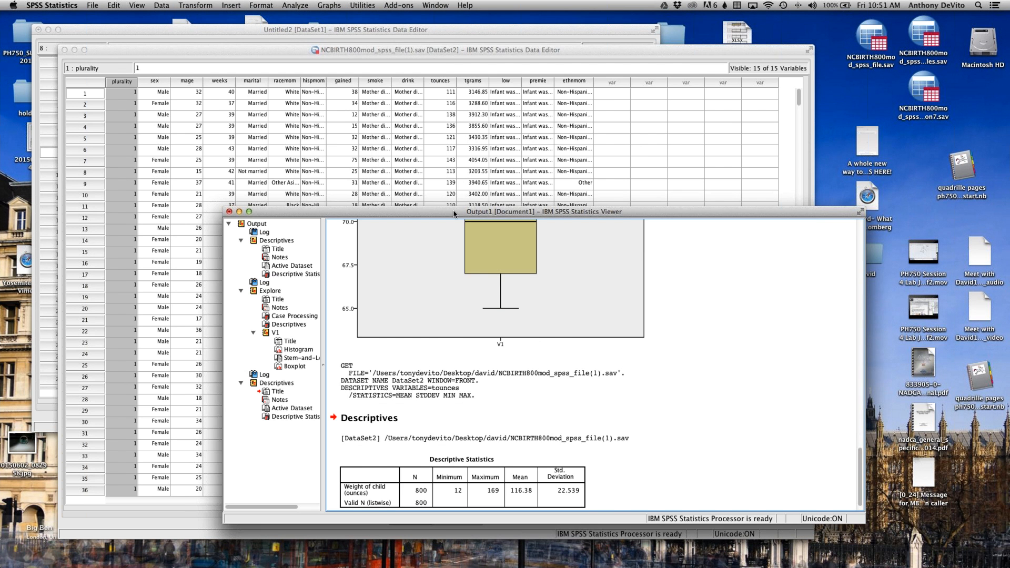
Step: Move the output viewer up and examine the Descriptive Statistics table for the child's weight in ounces
drag(454, 211, 408, 32)
scroll(469, 329, down, 2)
click(376, 295)
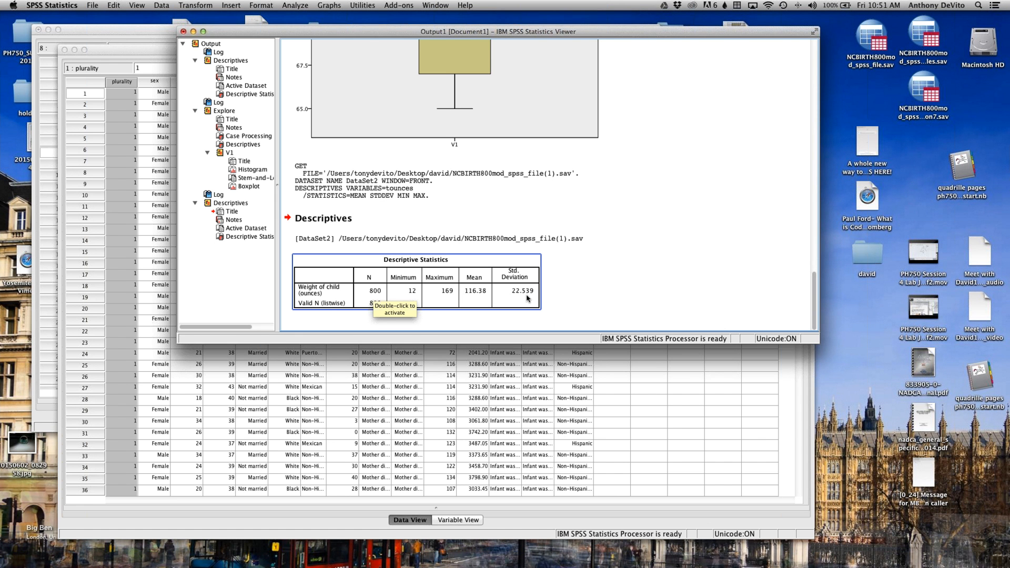
Step: Start an Explore analysis with Weight of child (ounces) as the dependent variable
click(610, 286)
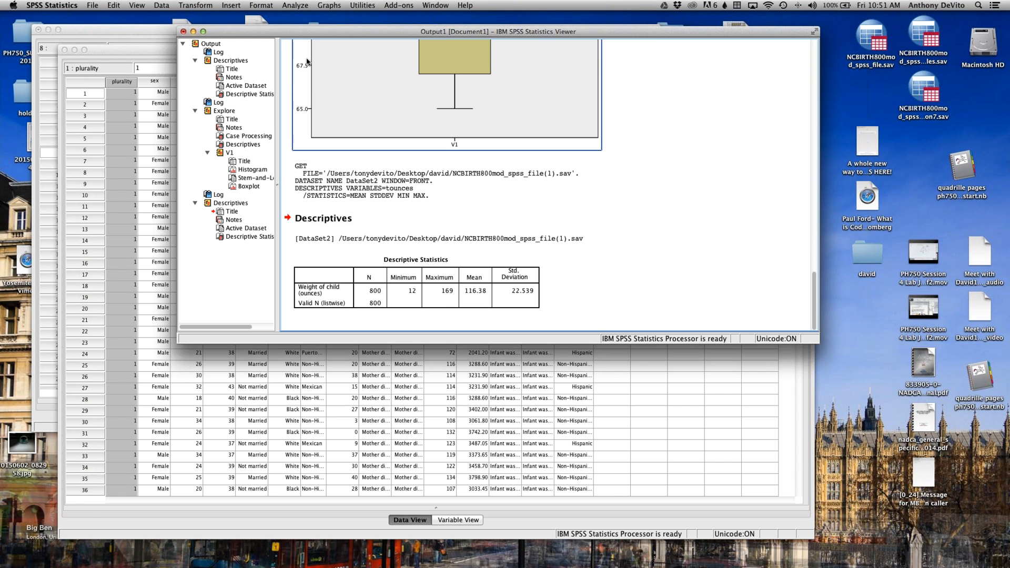
click(291, 5)
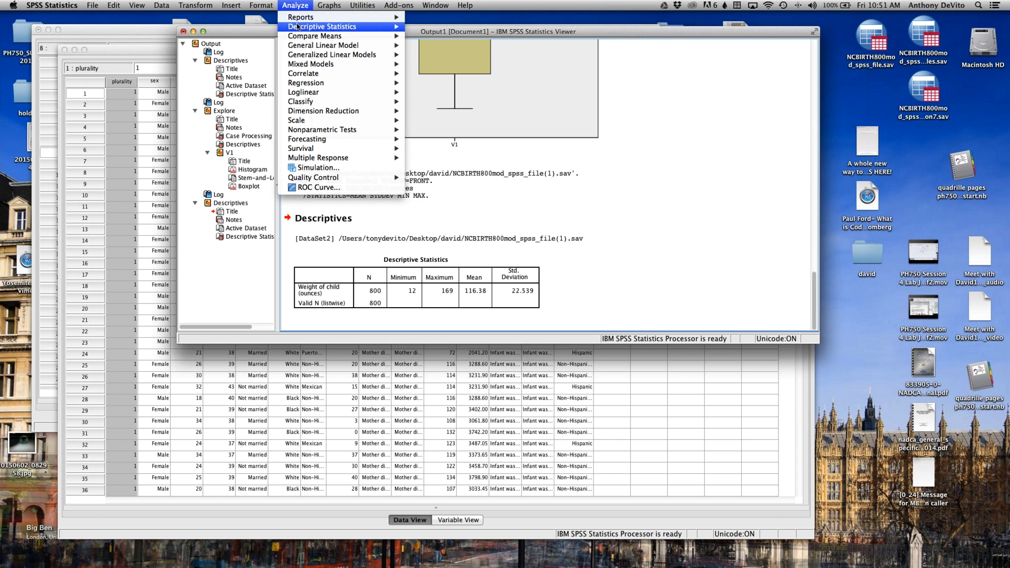
mouse_move(397, 26)
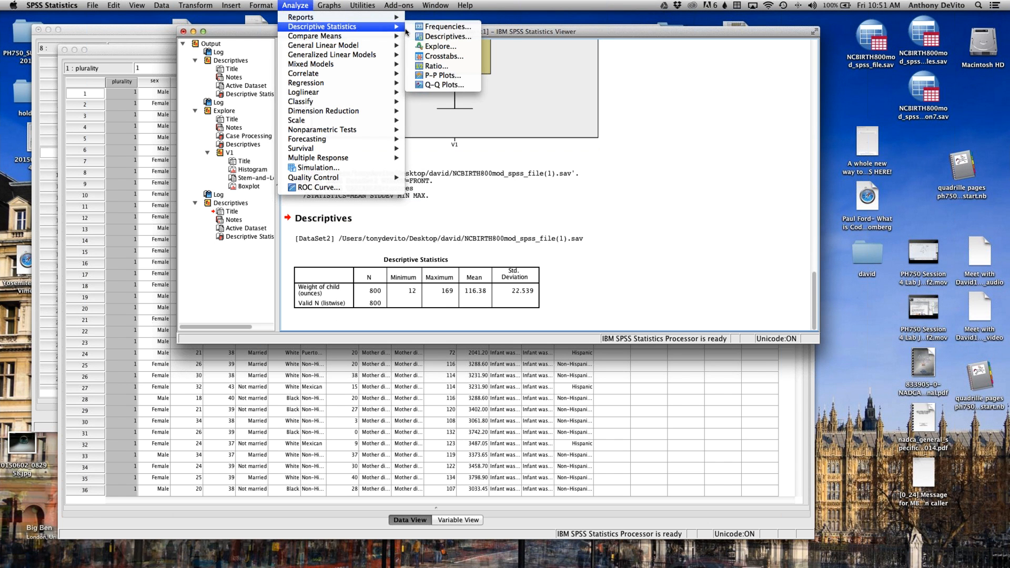
click(433, 47)
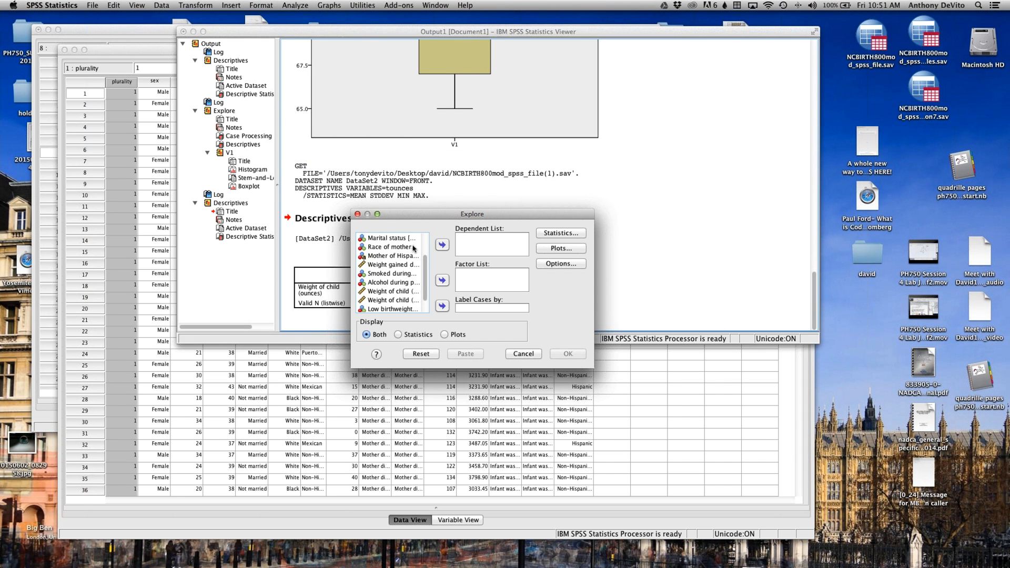
scroll(397, 272, down, 2)
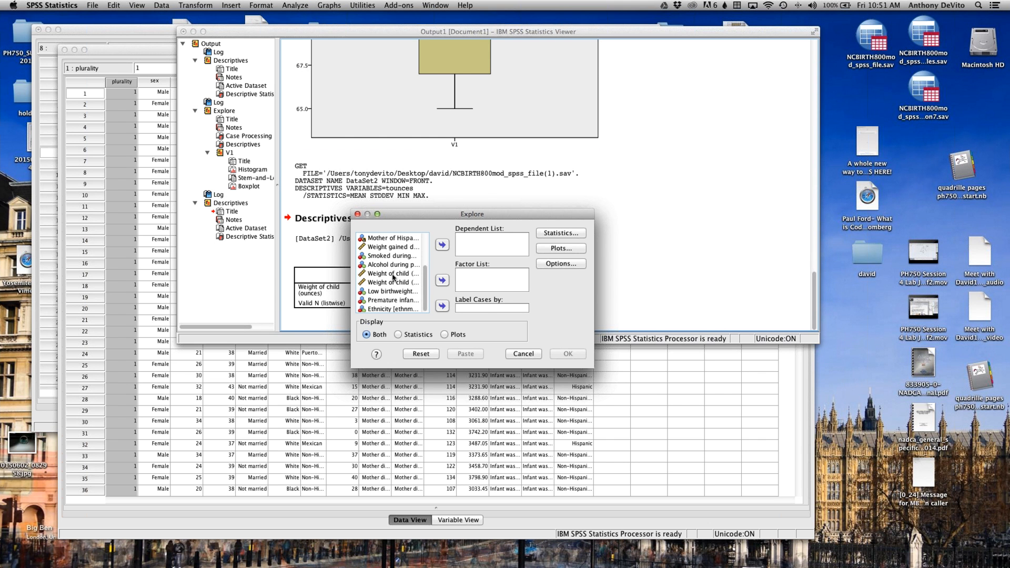
click(395, 291)
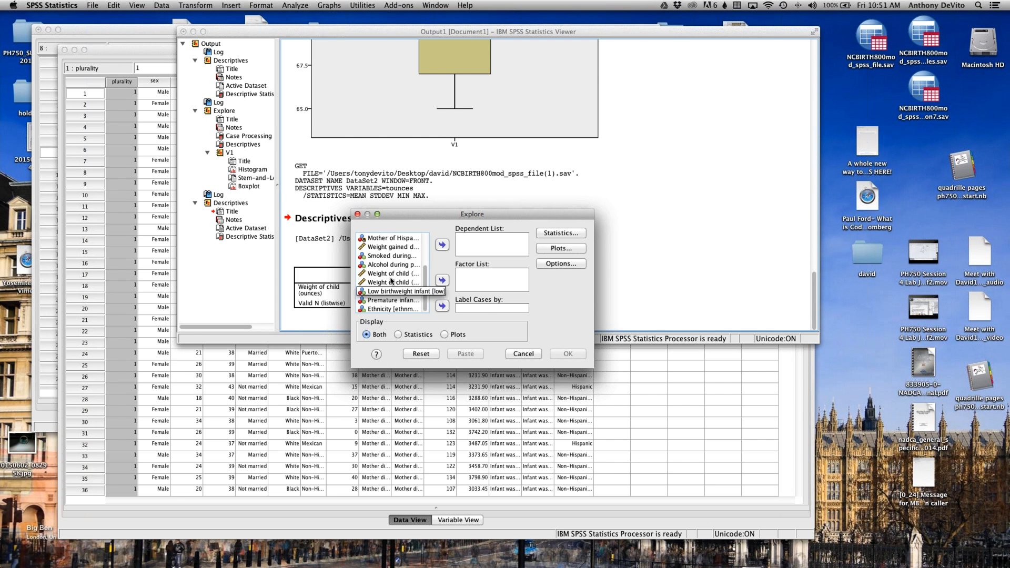
click(390, 273)
click(442, 244)
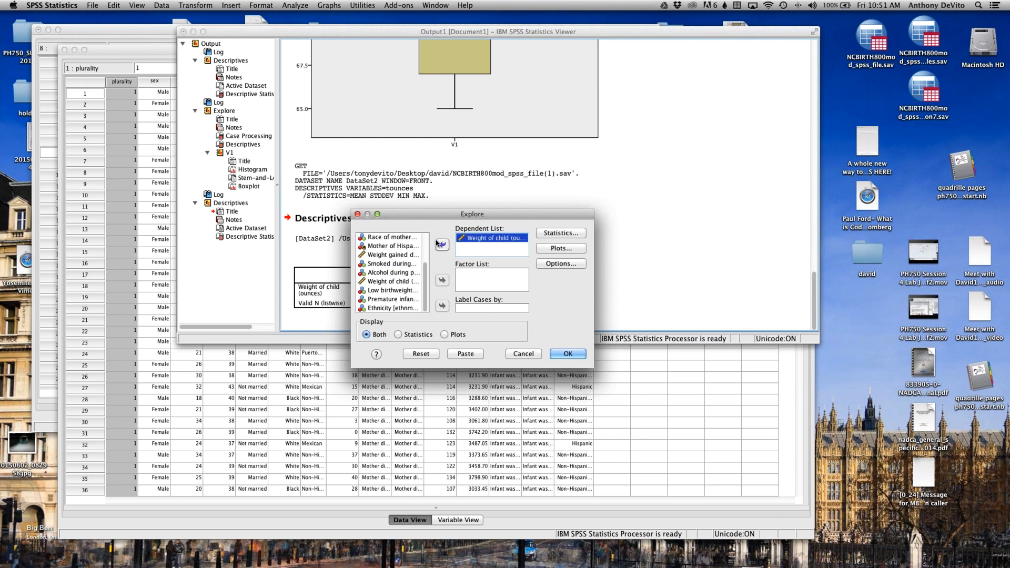
Step: Run Explore for both statistics and plots, with descriptives at a 95% confidence interval, factor-level boxplots, a stem-and-leaf plot and a histogram
click(564, 234)
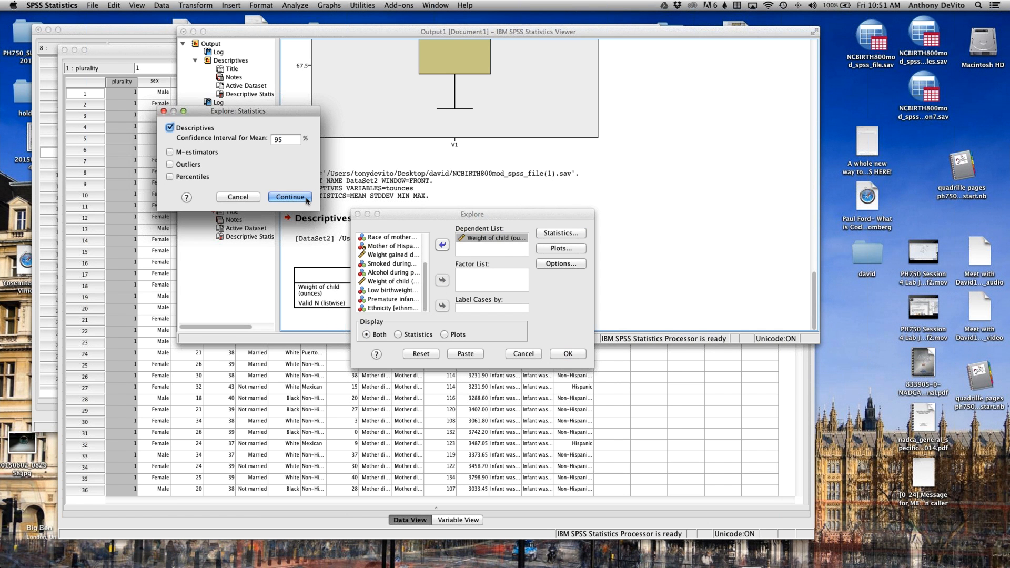
click(269, 197)
click(570, 248)
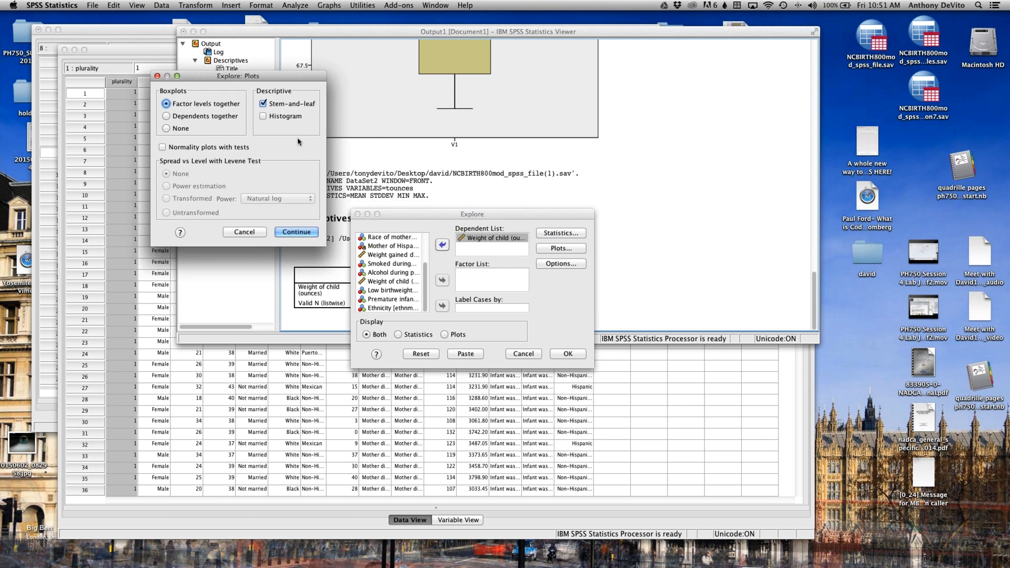
click(297, 232)
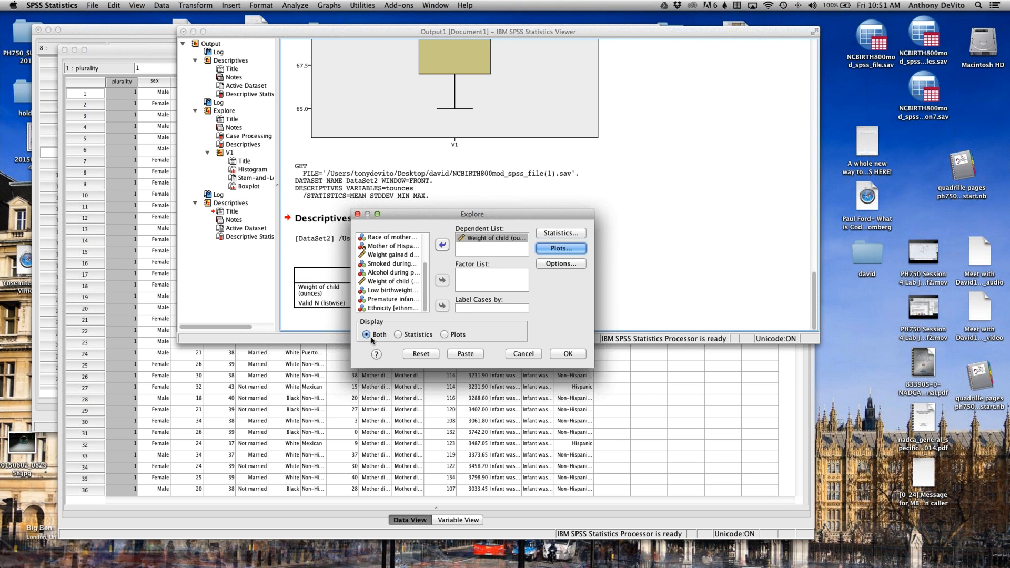
click(573, 358)
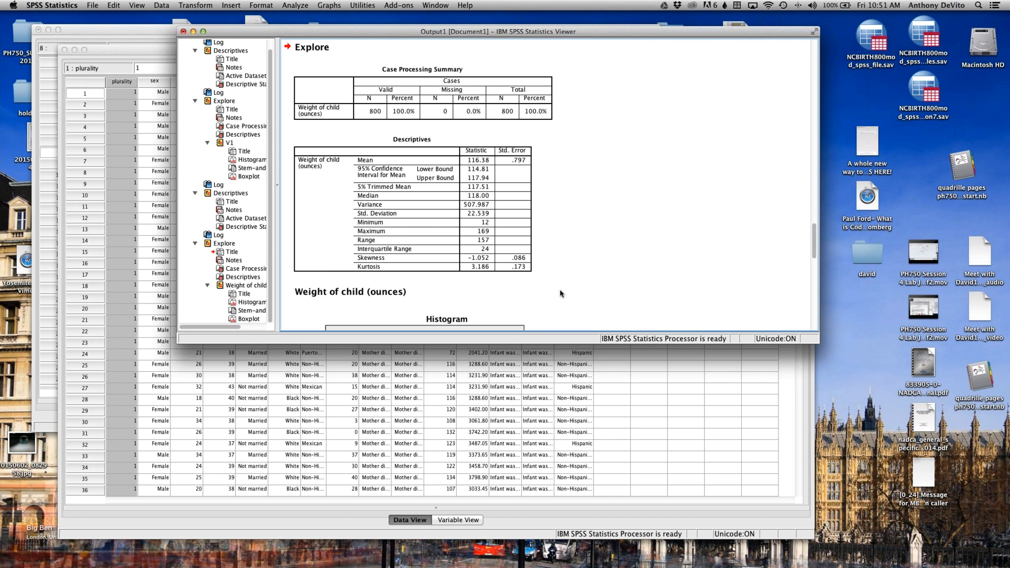
Step: Examine the Explore output for the child's weight in ounces, from the Descriptives table through the histogram to the boxplot
click(505, 162)
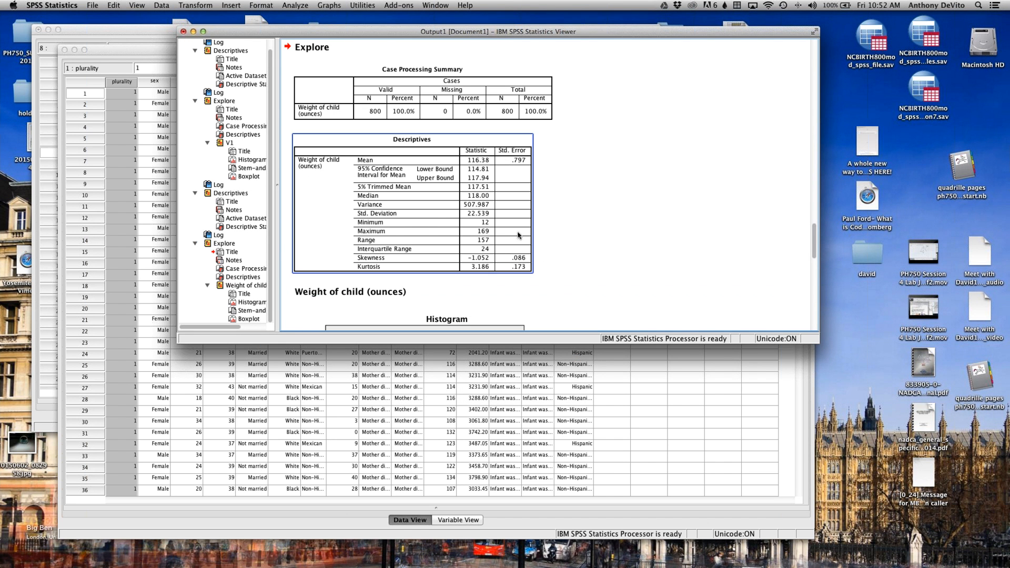
scroll(480, 169, up, 5)
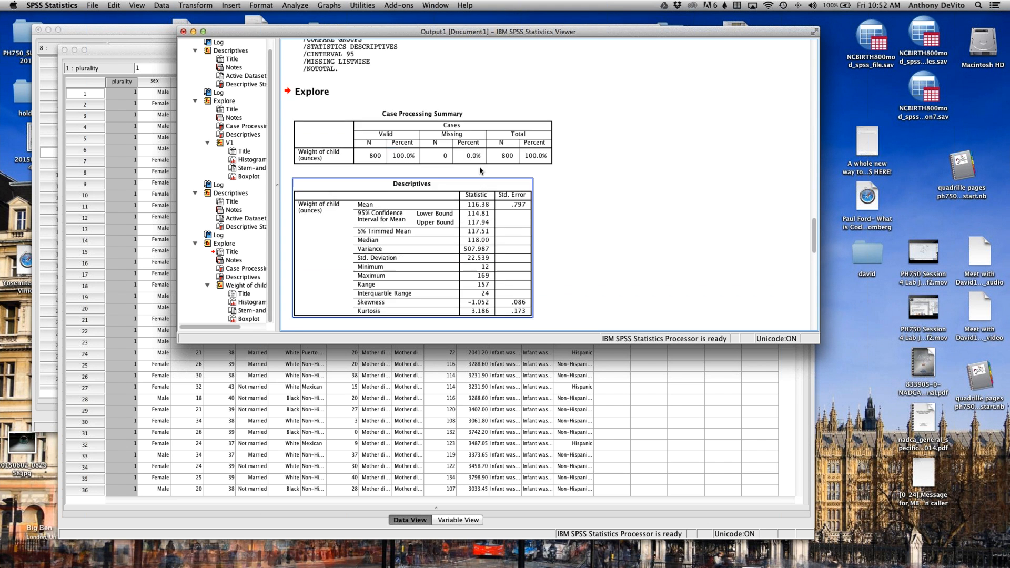
scroll(494, 219, down, 5)
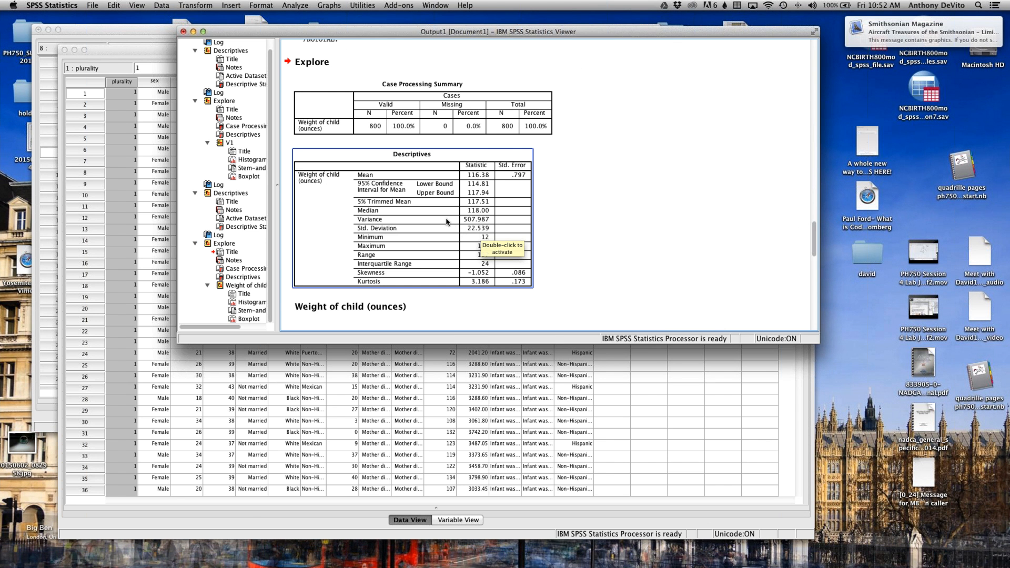
scroll(446, 222, down, 5)
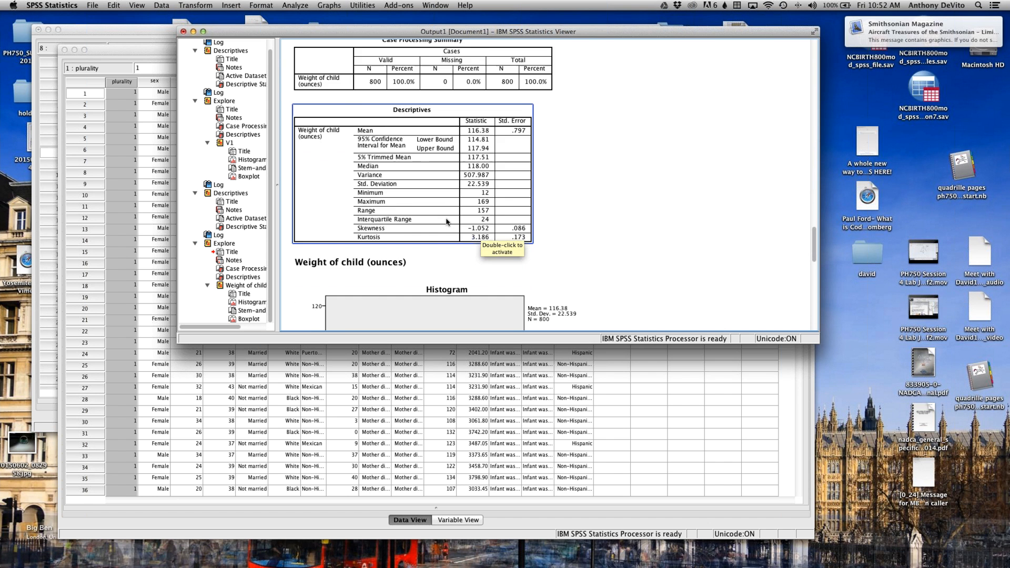
scroll(446, 221, down, 6)
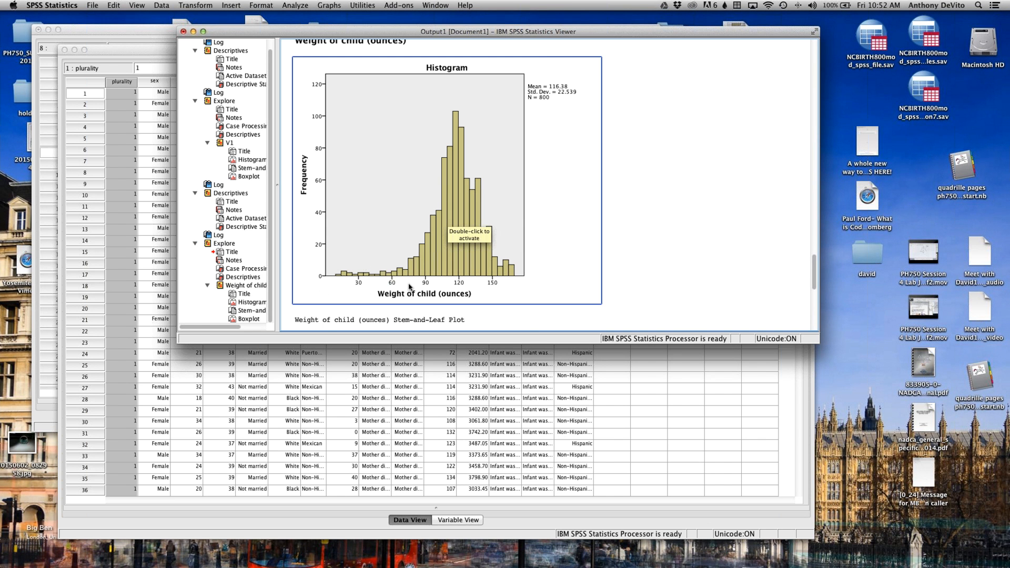
scroll(409, 287, down, 3)
scroll(410, 288, down, 10)
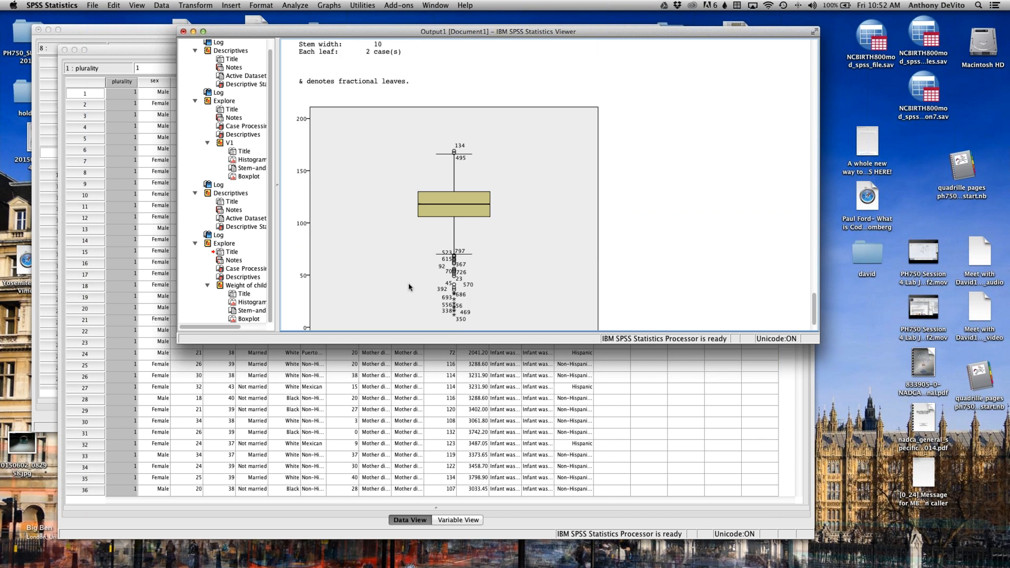
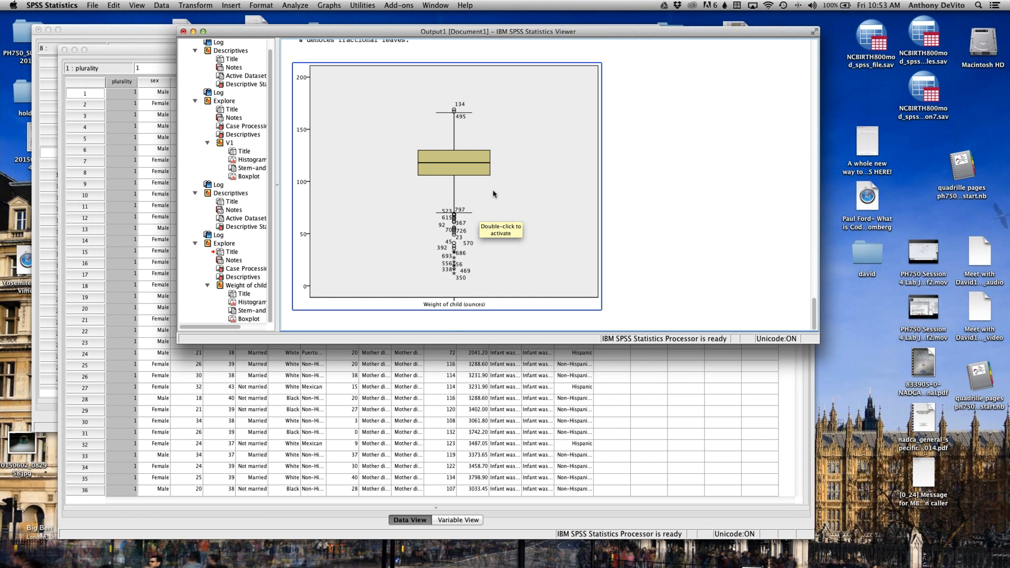
Step: Review the V1 histogram, stem-and-leaf plot and boxplot against the birth weight histogram and Descriptives table
scroll(493, 193, up, 2)
scroll(489, 191, down, 2)
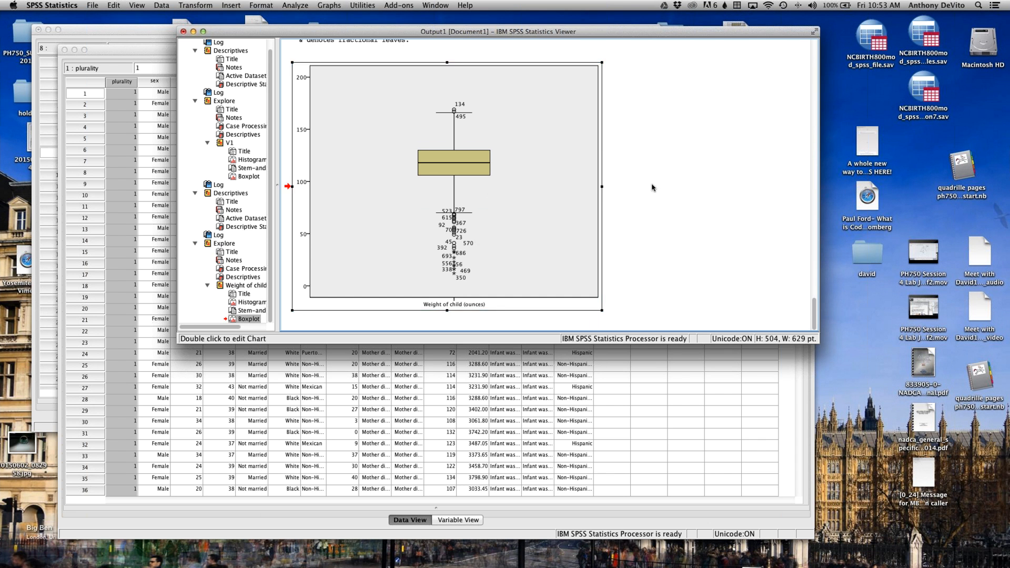
scroll(699, 184, up, 10)
scroll(698, 185, up, 15)
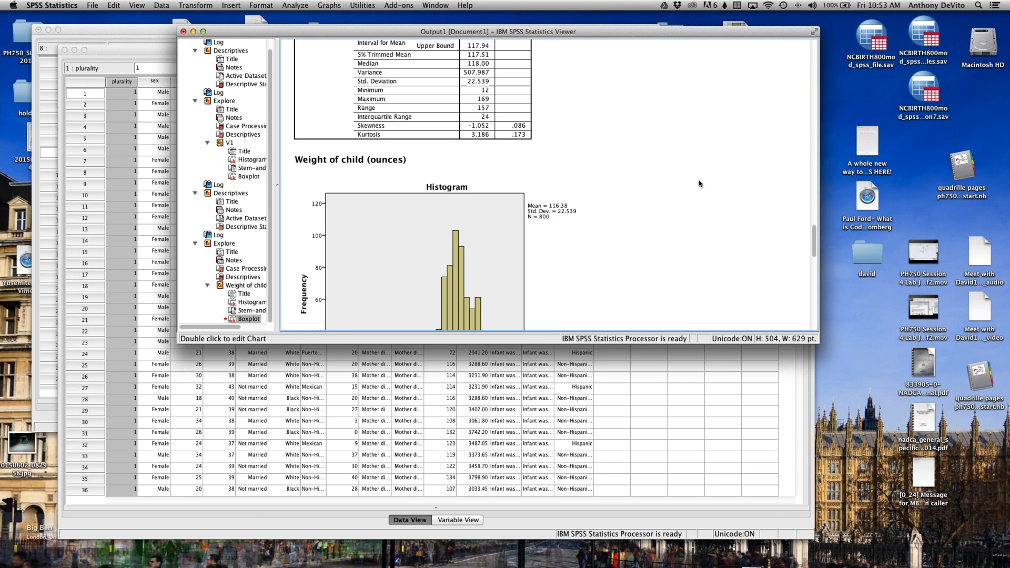
scroll(699, 184, up, 8)
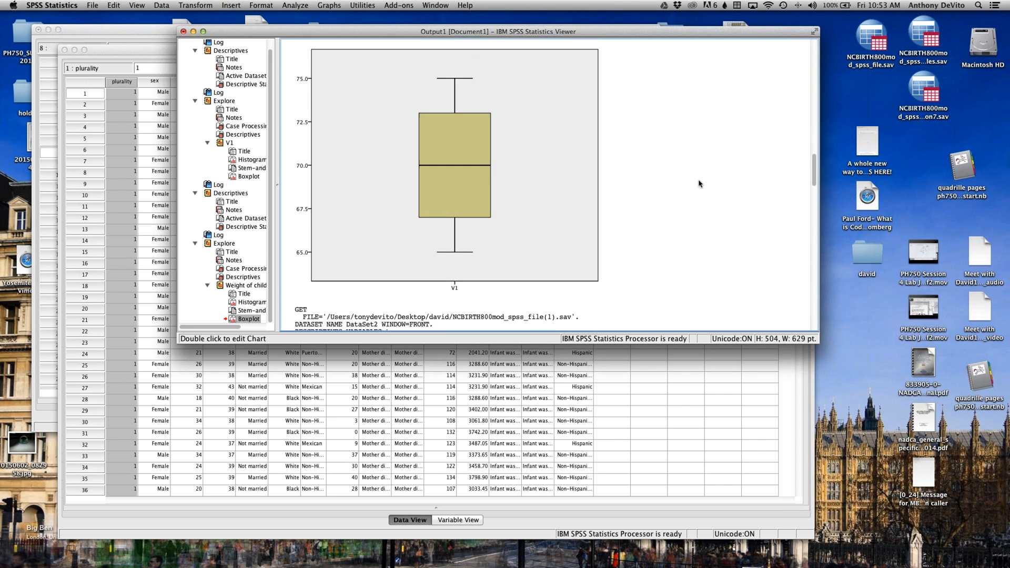
scroll(663, 181, up, 3)
click(657, 182)
scroll(657, 183, down, 10)
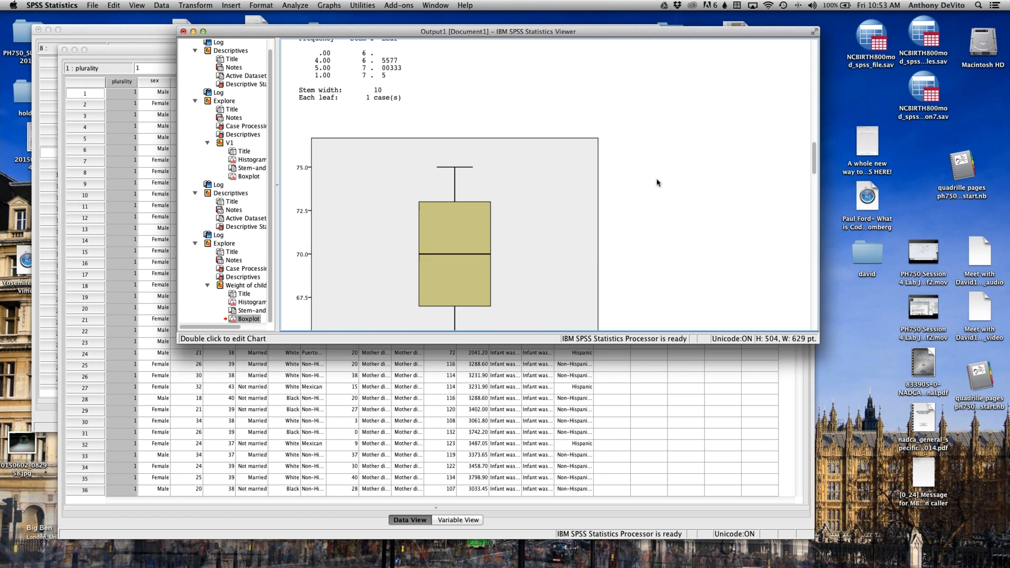
click(657, 183)
scroll(657, 182, up, 10)
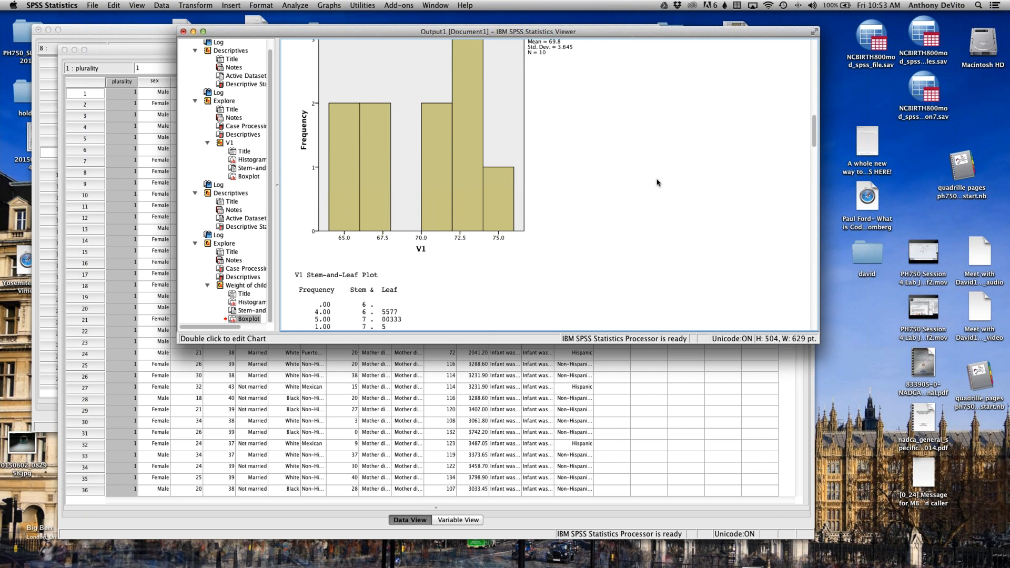
scroll(657, 182, down, 15)
scroll(653, 183, down, 3)
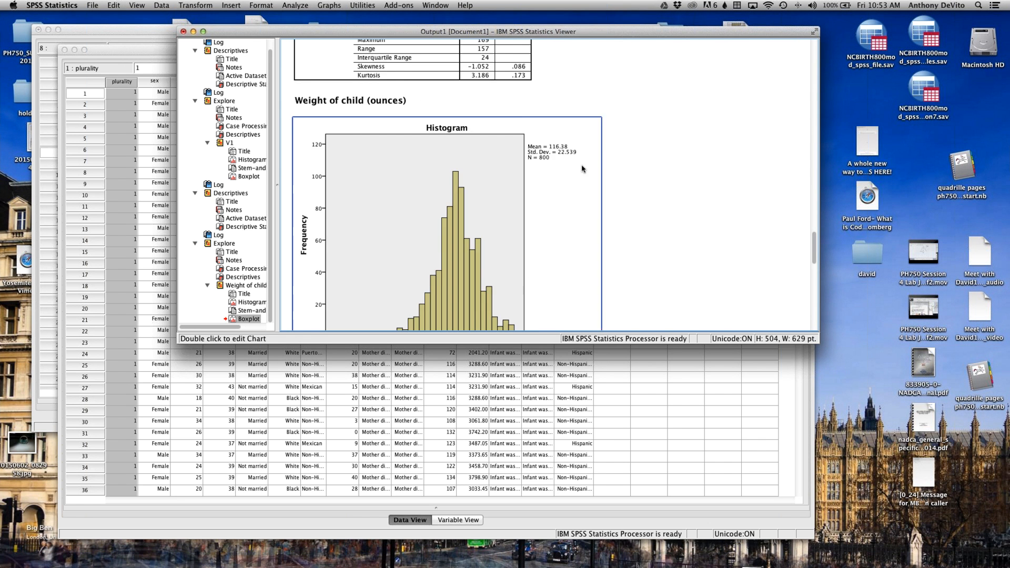
scroll(473, 138, up, 4)
click(473, 138)
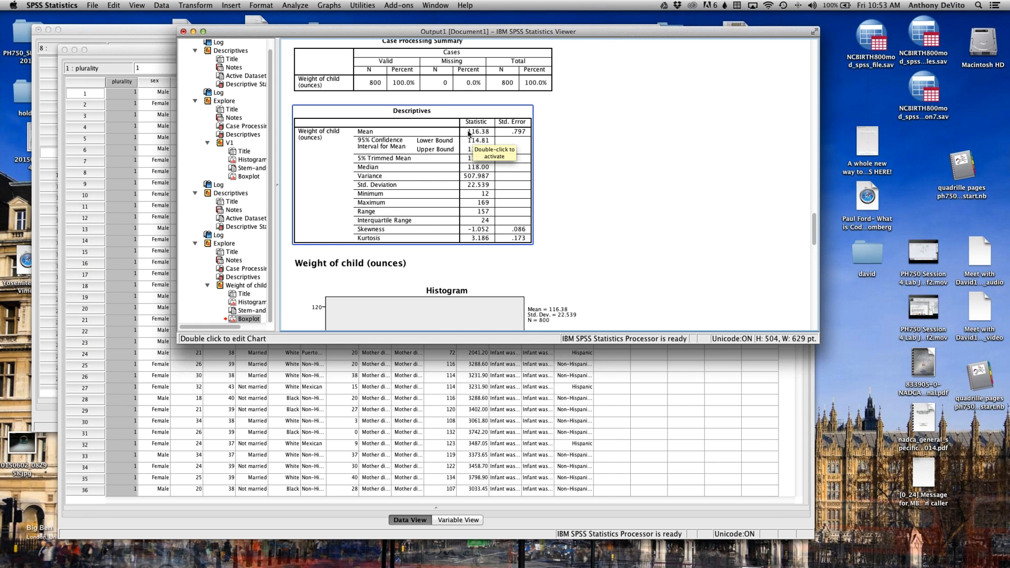
click(567, 158)
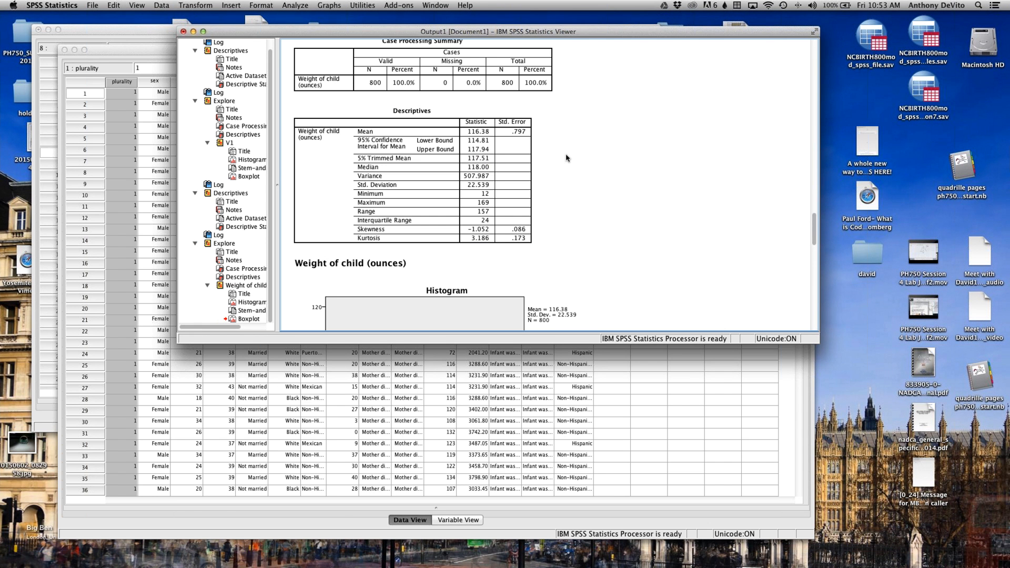
Step: Set up an Explore analysis of Weight of child (ounces) with Smoked during pregnancy as the factor
click(291, 5)
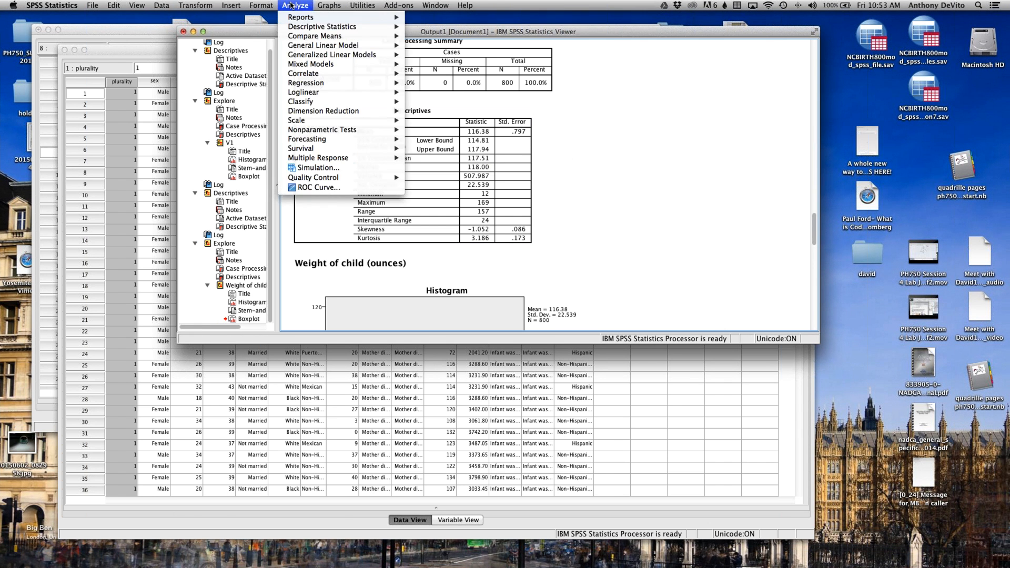
mouse_move(321, 27)
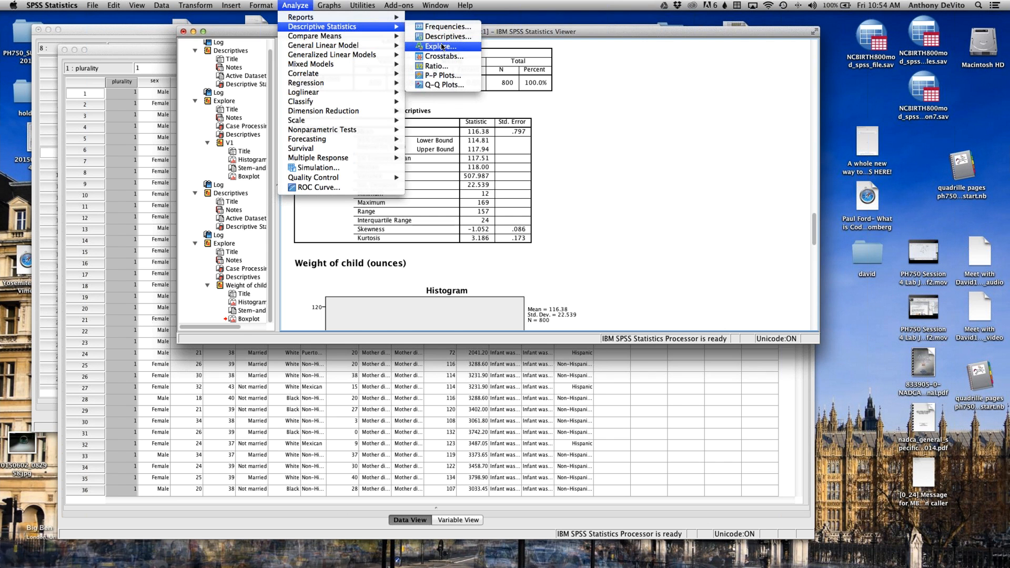
click(448, 46)
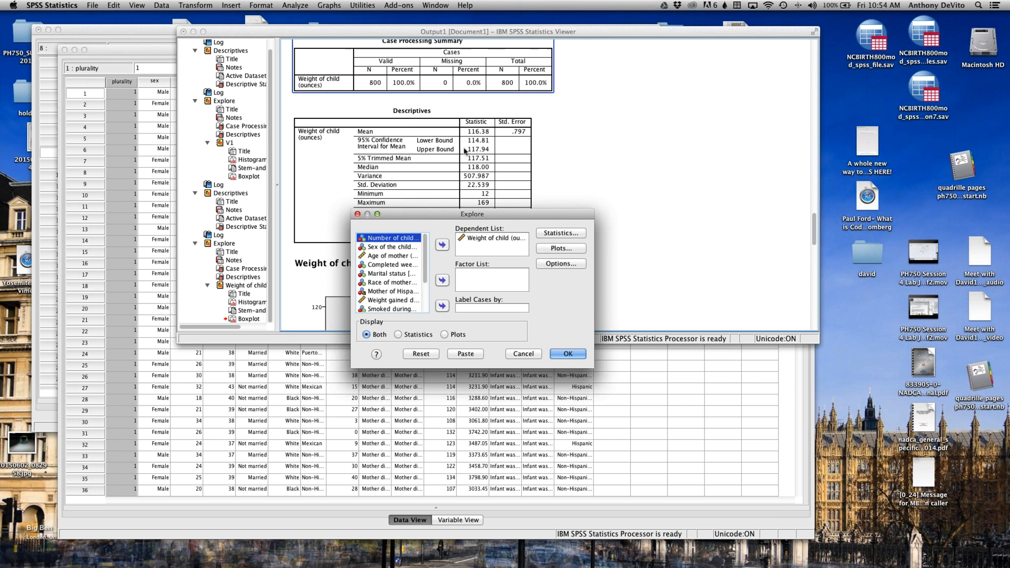
click(470, 238)
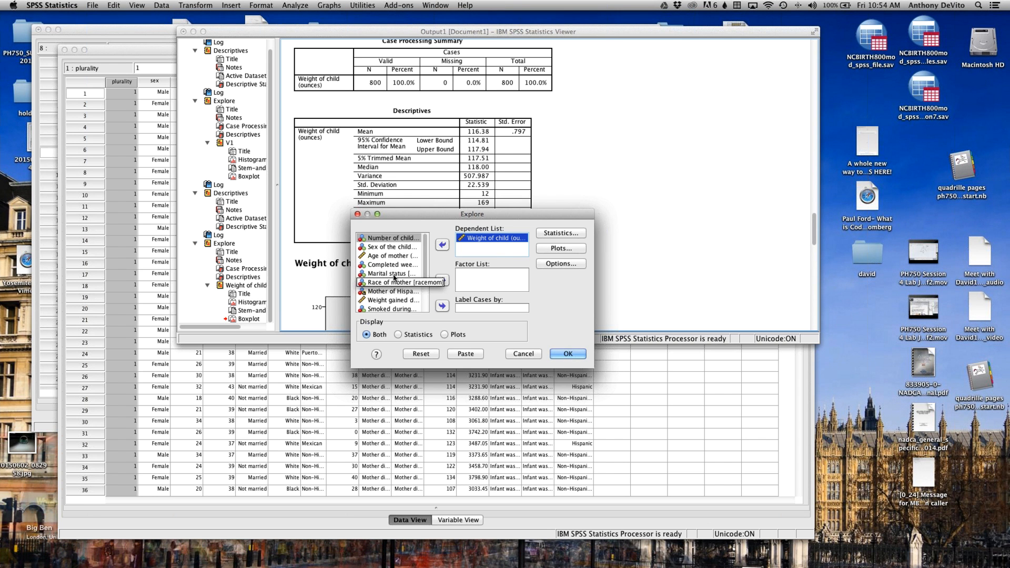
scroll(394, 276, down, 3)
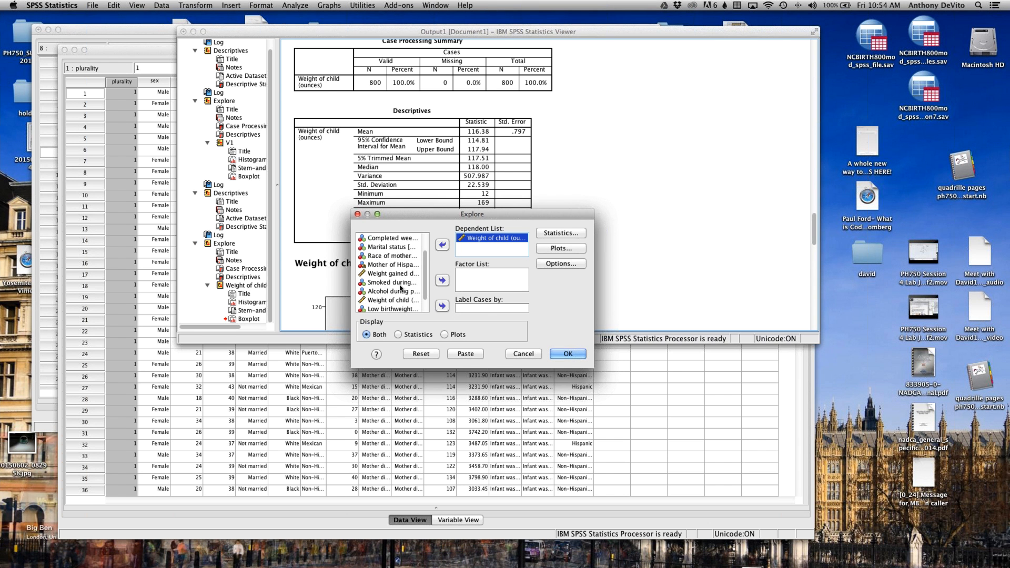
click(392, 284)
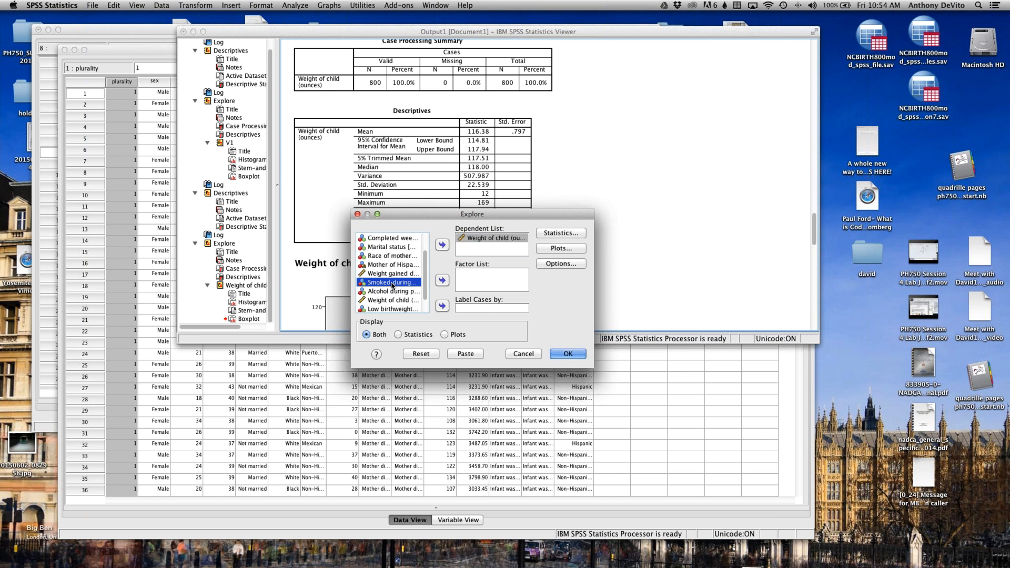
click(441, 280)
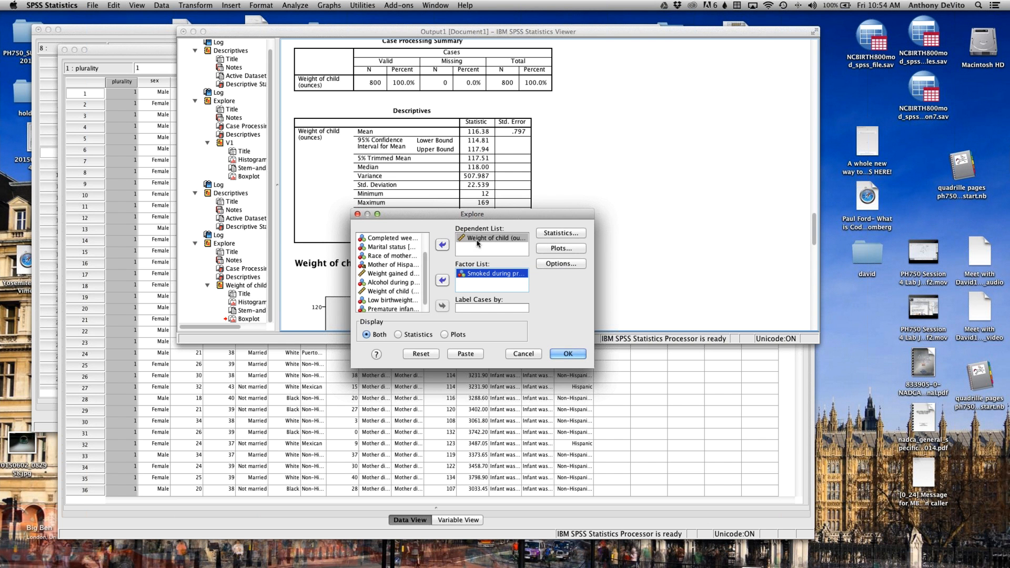
Step: Check the Explore statistics settings, keep factor-level boxplots, stem-and-leaf and histogram plots, and run the analysis with both statistics and plots
click(569, 233)
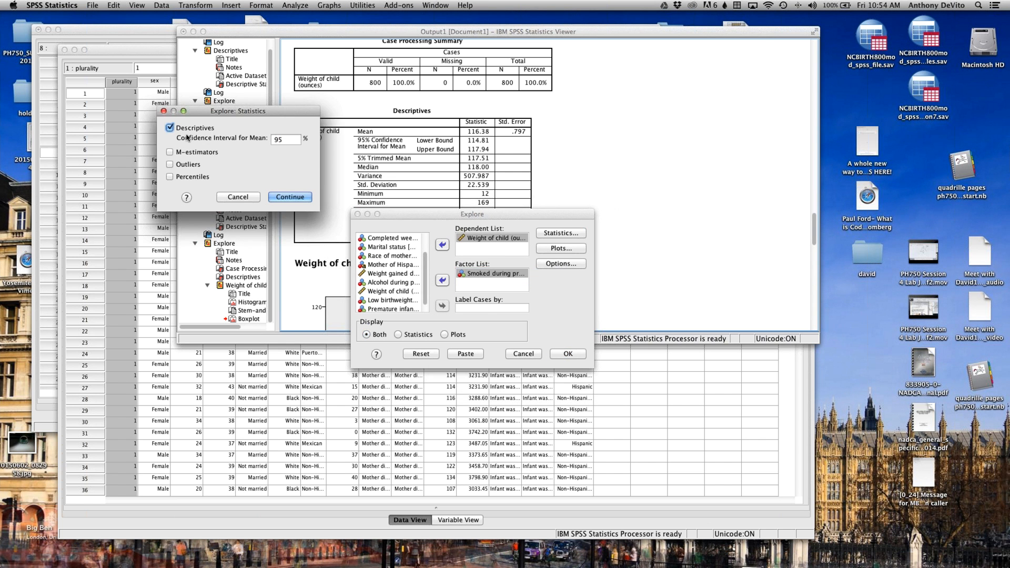
click(238, 197)
click(561, 248)
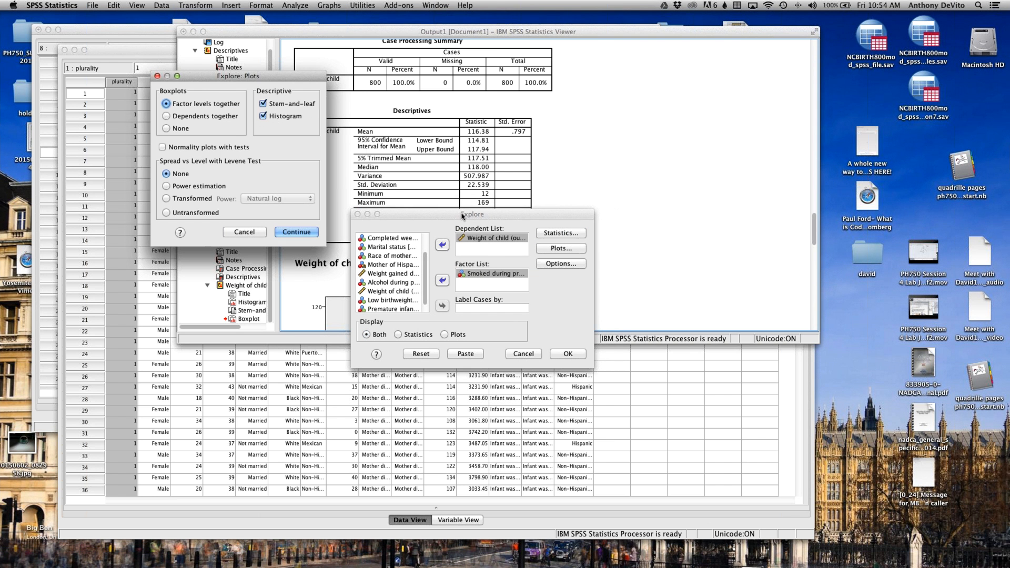
click(296, 233)
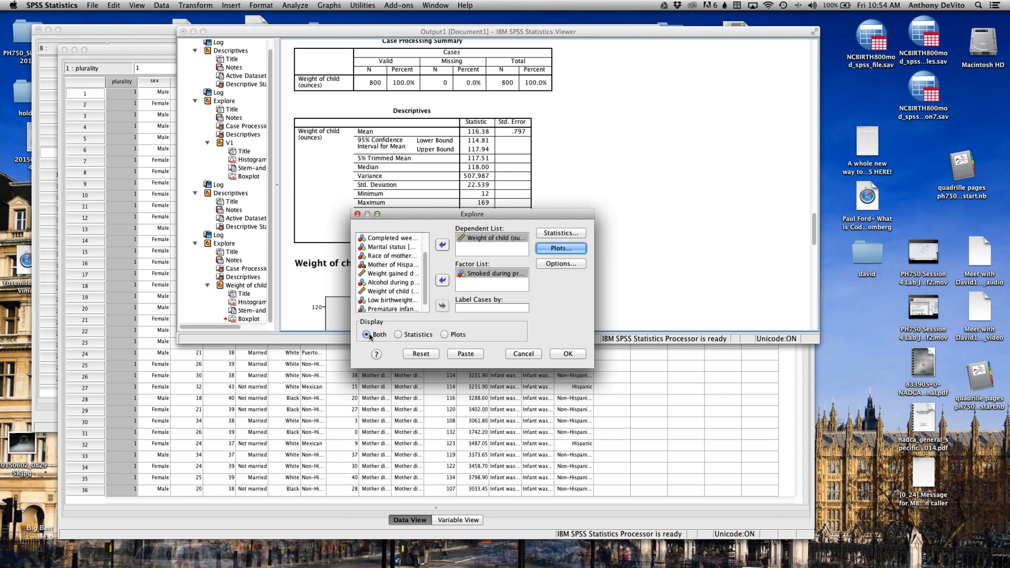
click(568, 356)
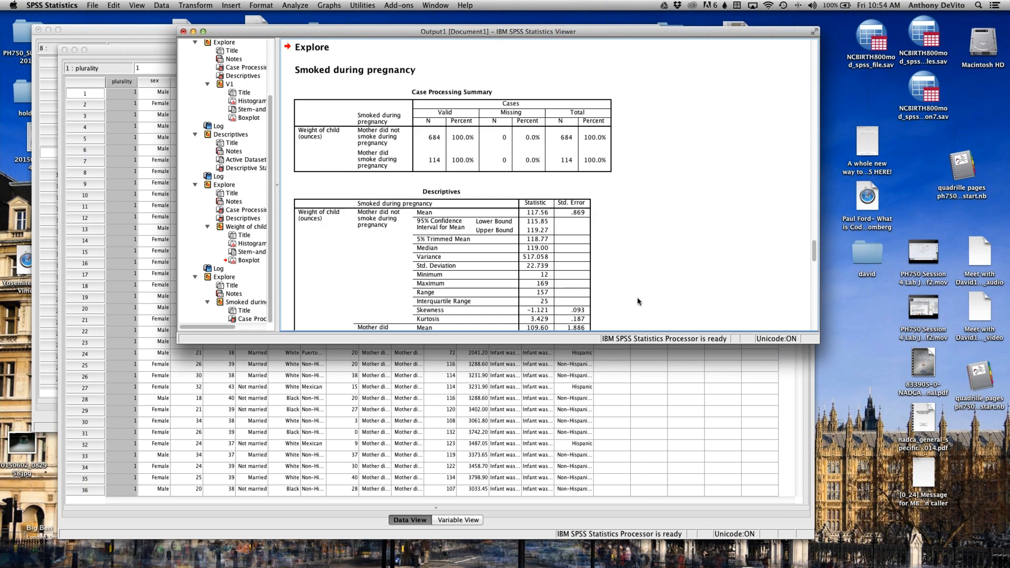
Step: Examine the Descriptives table and histograms of birth weight for mothers who did not and did smoke during pregnancy
scroll(638, 302, down, 6)
scroll(637, 301, up, 4)
click(381, 132)
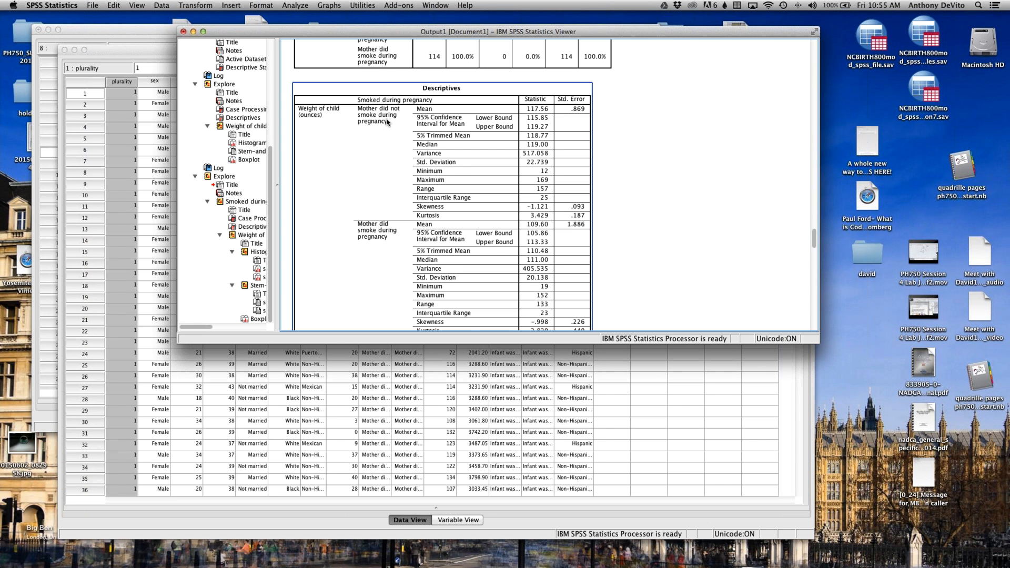
scroll(375, 130, up, 1)
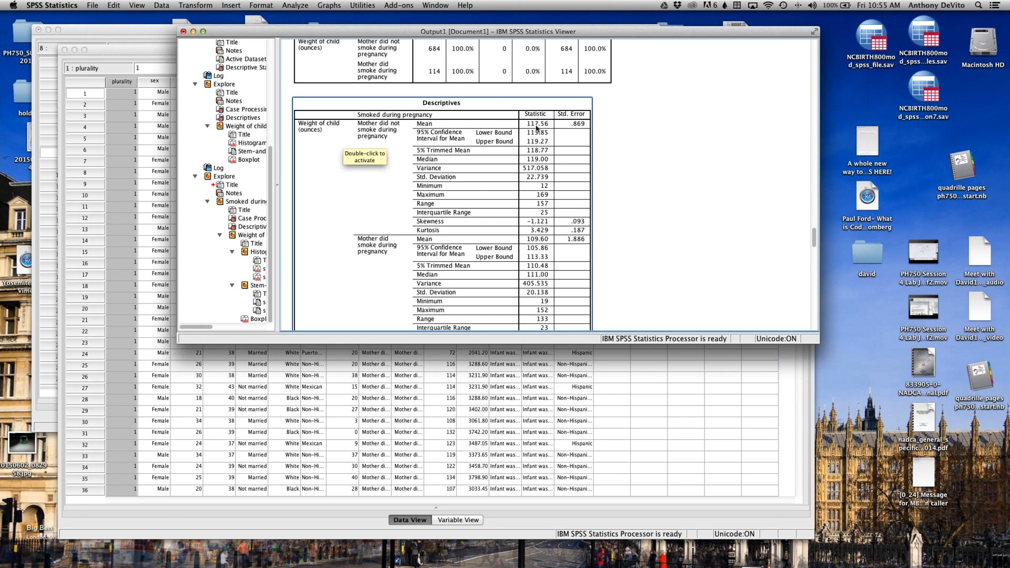
scroll(537, 127, down, 4)
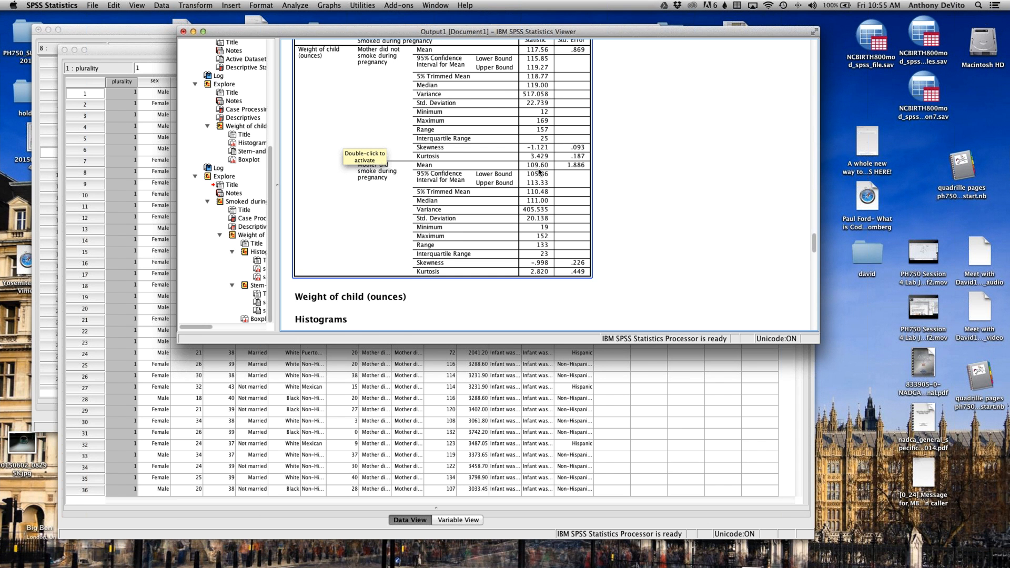
scroll(539, 171, up, 2)
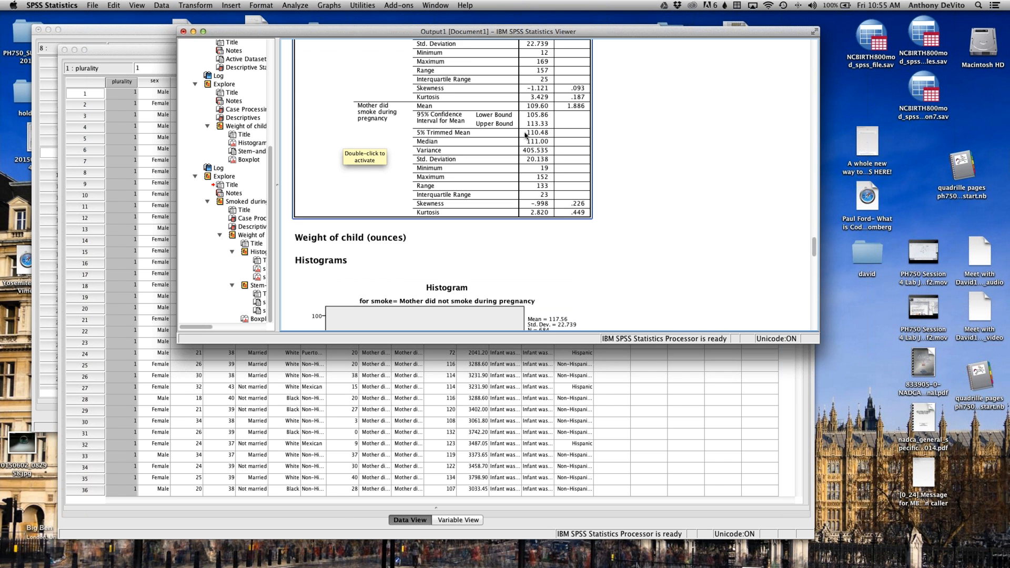
scroll(525, 135, down, 5)
scroll(525, 136, down, 1)
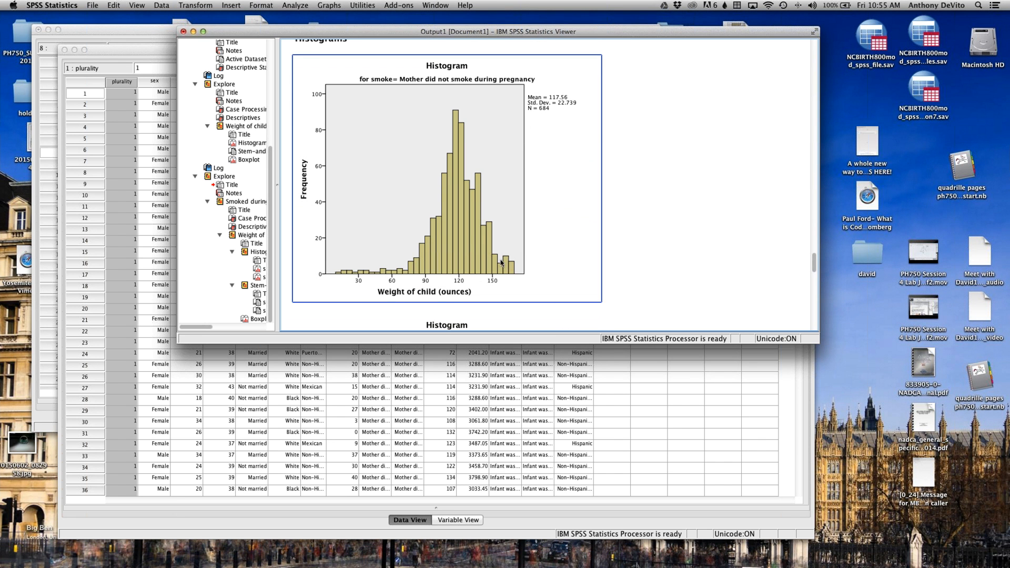
click(499, 107)
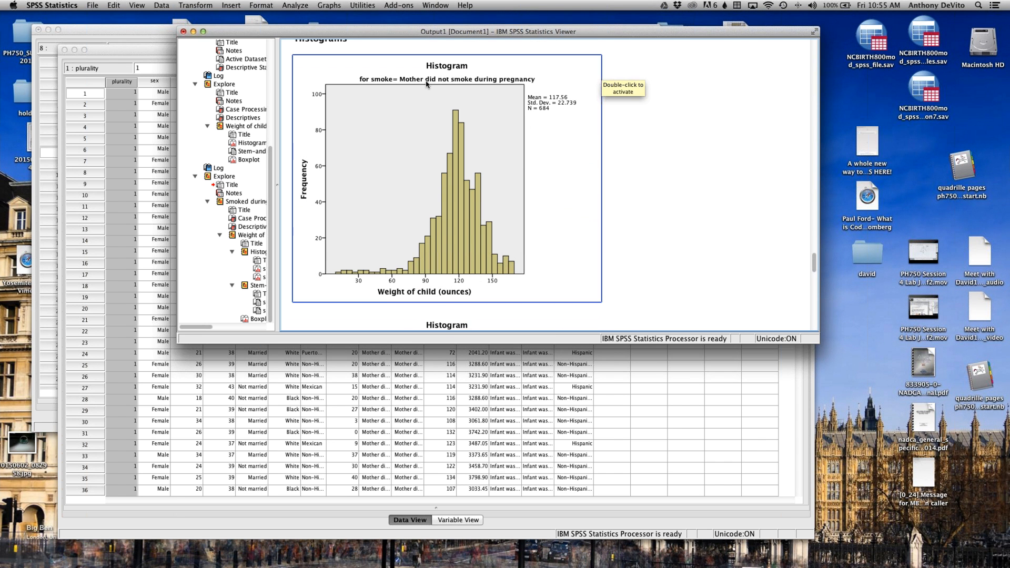
scroll(542, 108, down, 10)
click(486, 121)
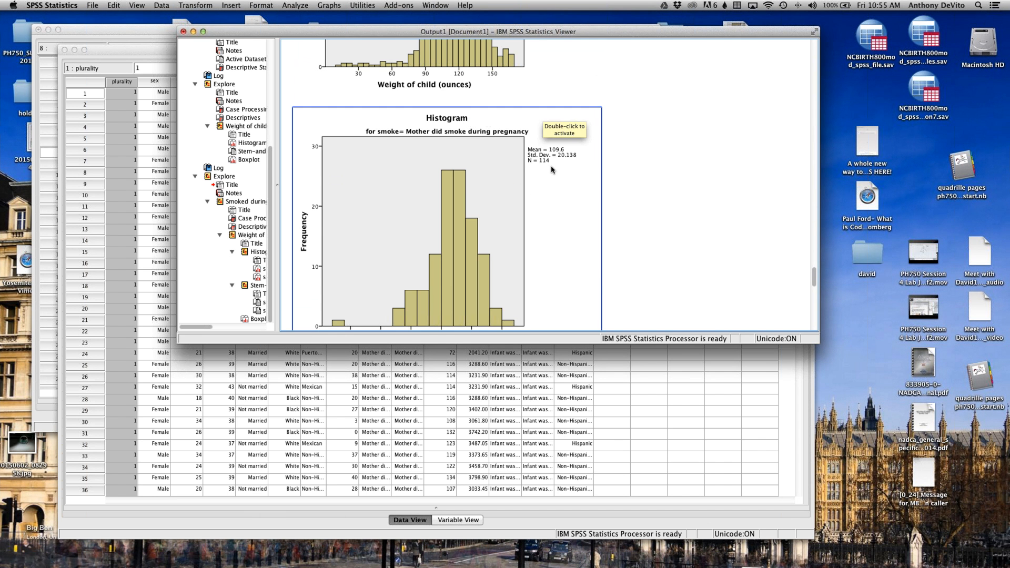
Step: Examine the stem-and-leaf plots and side-by-side boxplots of birth weight by smoking during pregnancy
scroll(551, 170, down, 10)
scroll(551, 170, down, 20)
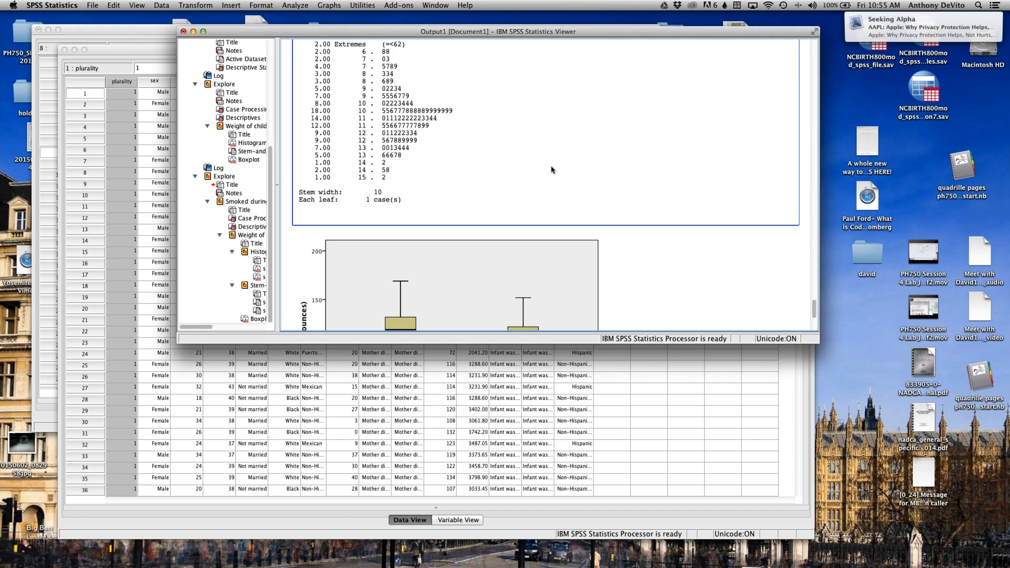
scroll(552, 169, up, 5)
scroll(552, 169, down, 4)
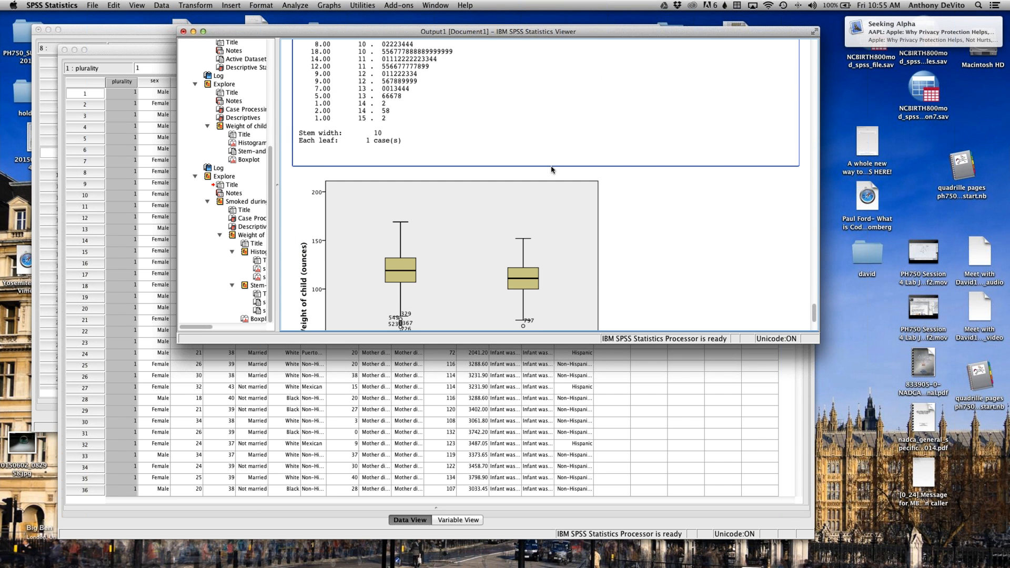
scroll(551, 170, up, 18)
scroll(543, 143, down, 11)
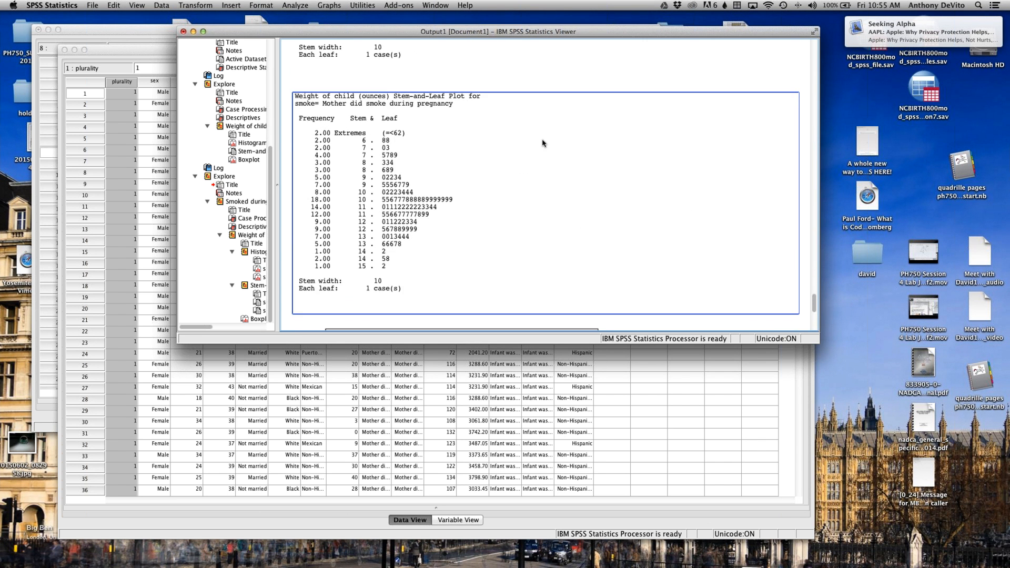
scroll(543, 143, down, 10)
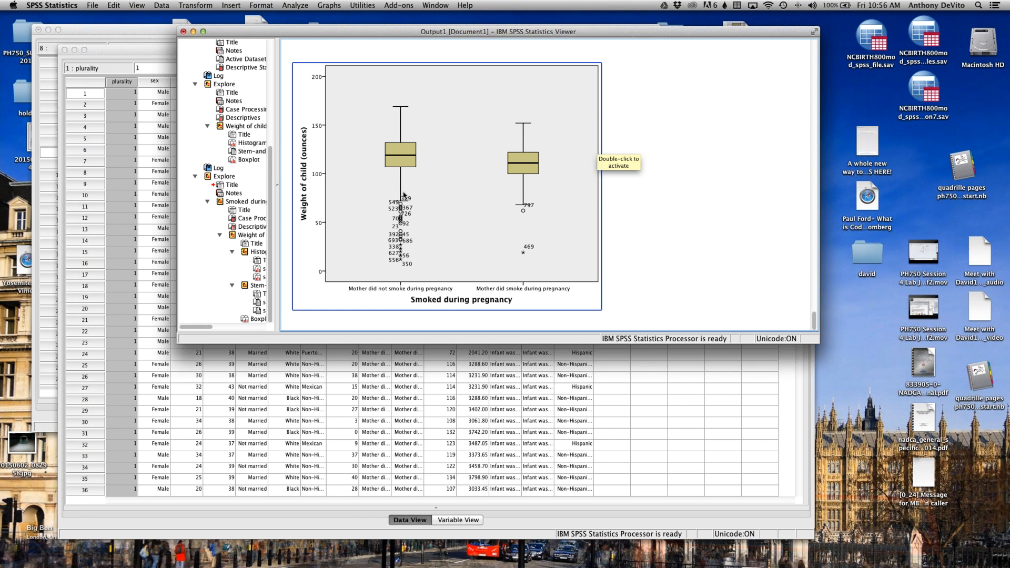
click(666, 218)
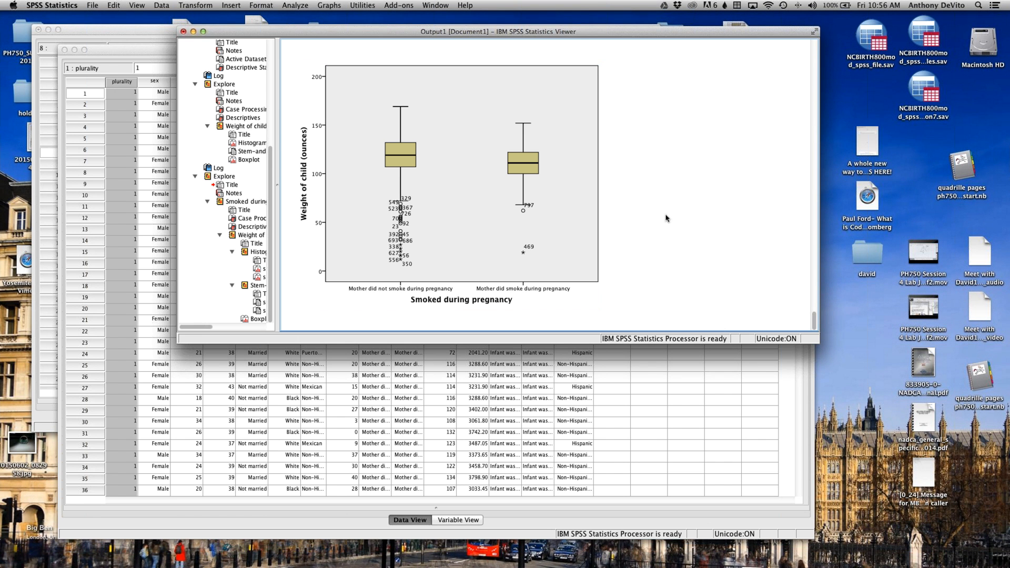
Step: Return to the Descriptives table and compare the birth weight statistics of the non-smoking and smoking groups
scroll(666, 217, up, 15)
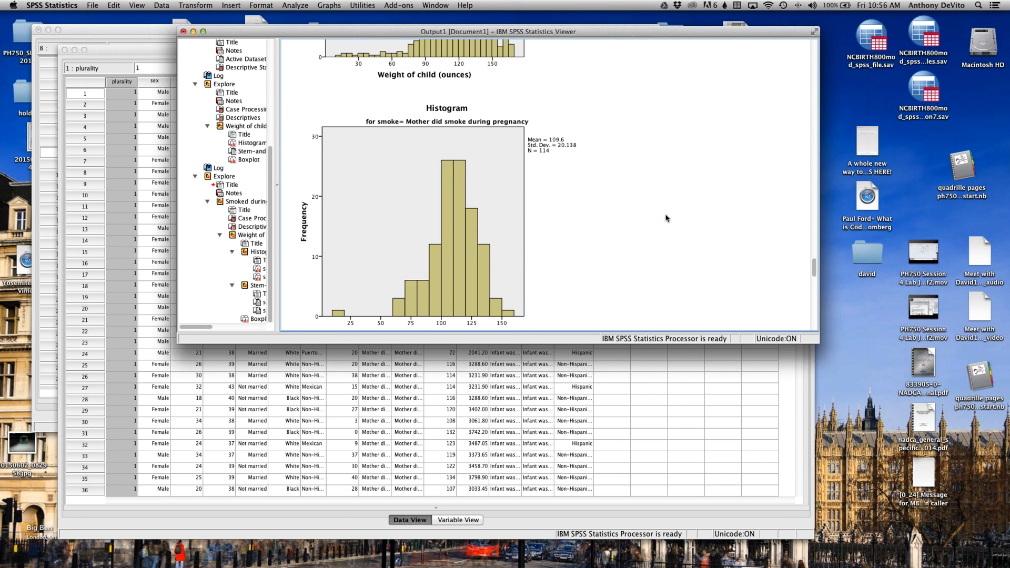
scroll(666, 218, up, 5)
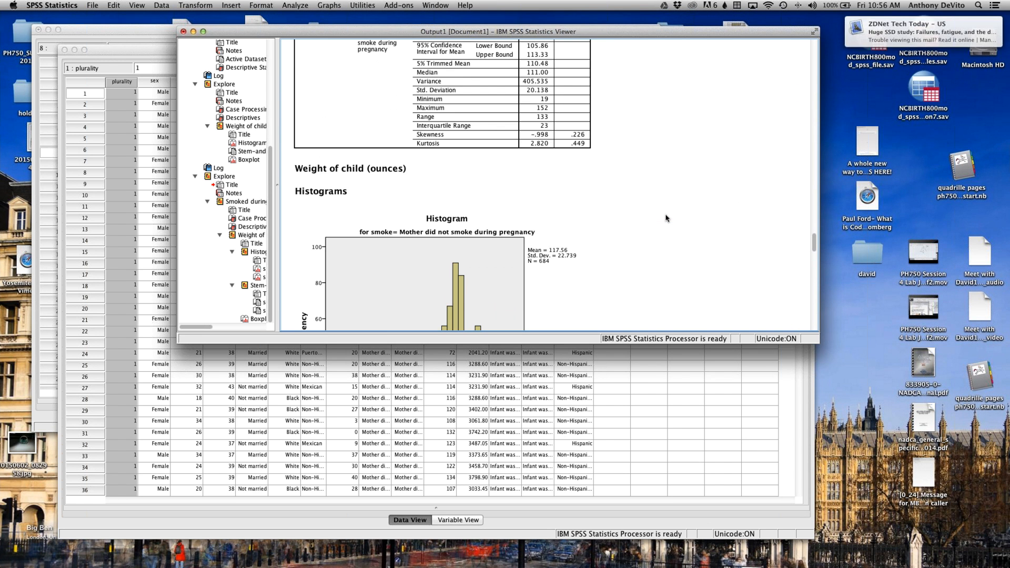
scroll(666, 218, up, 10)
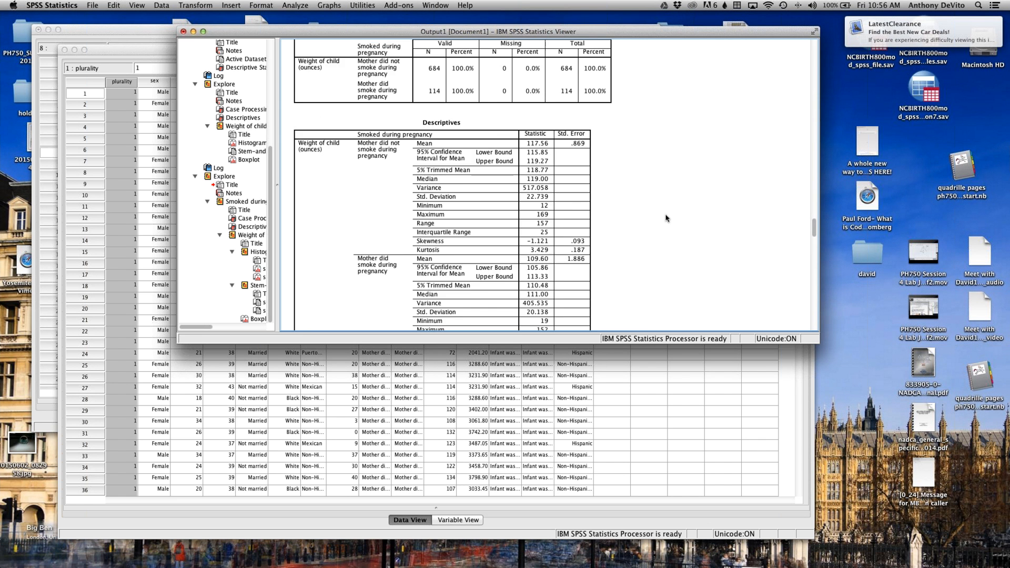
scroll(666, 218, down, 3)
scroll(666, 218, down, 8)
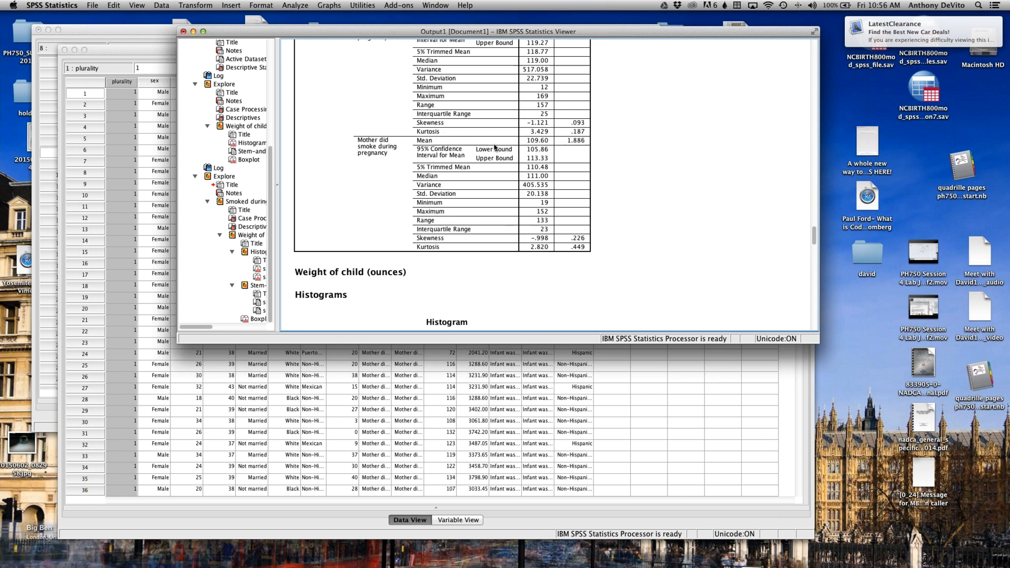
Step: Select the Descriptives table, switch to Word, minimize the ASCS course instructions document and create a new blank document
click(556, 139)
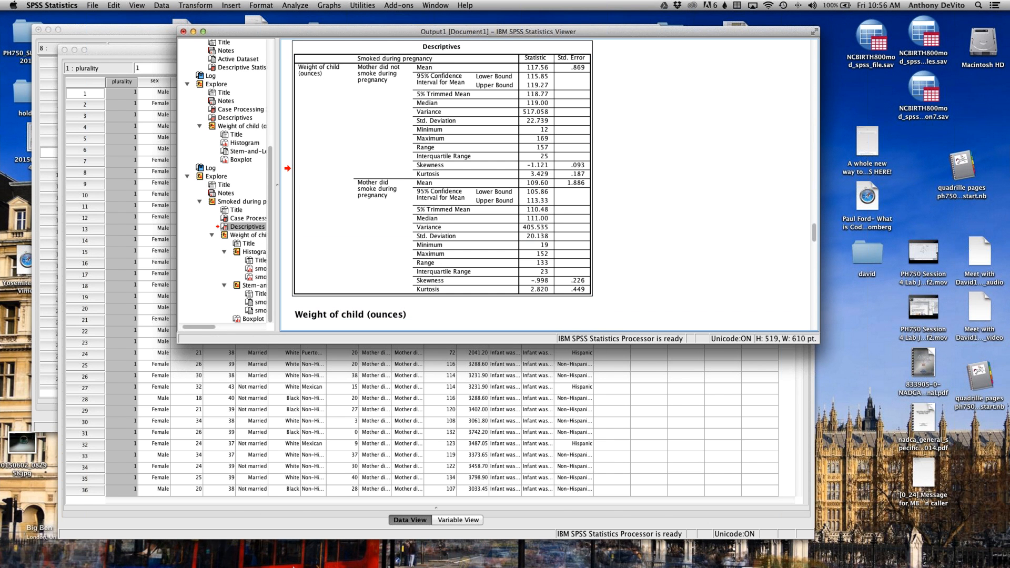
mouse_move(279, 560)
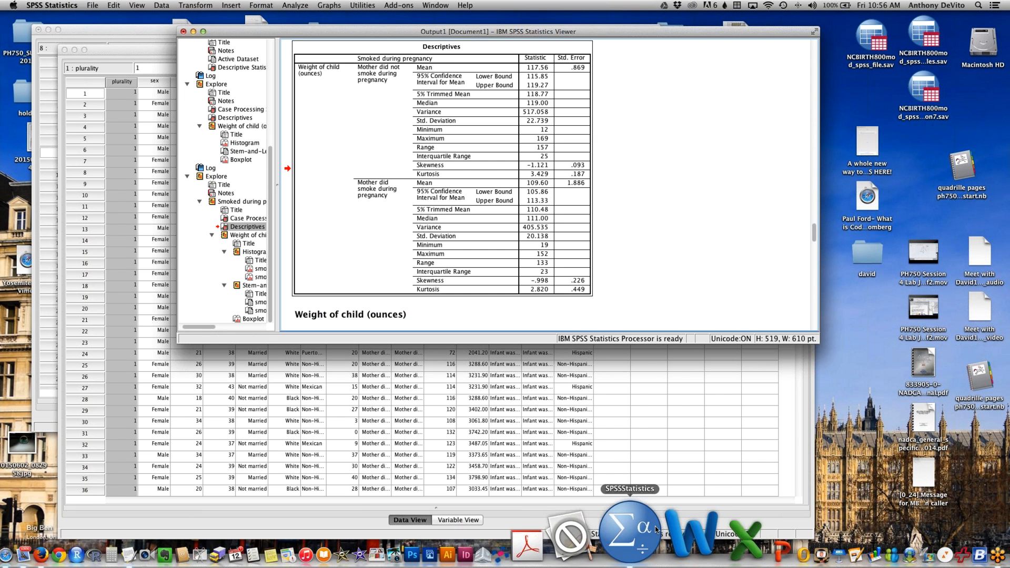
click(655, 526)
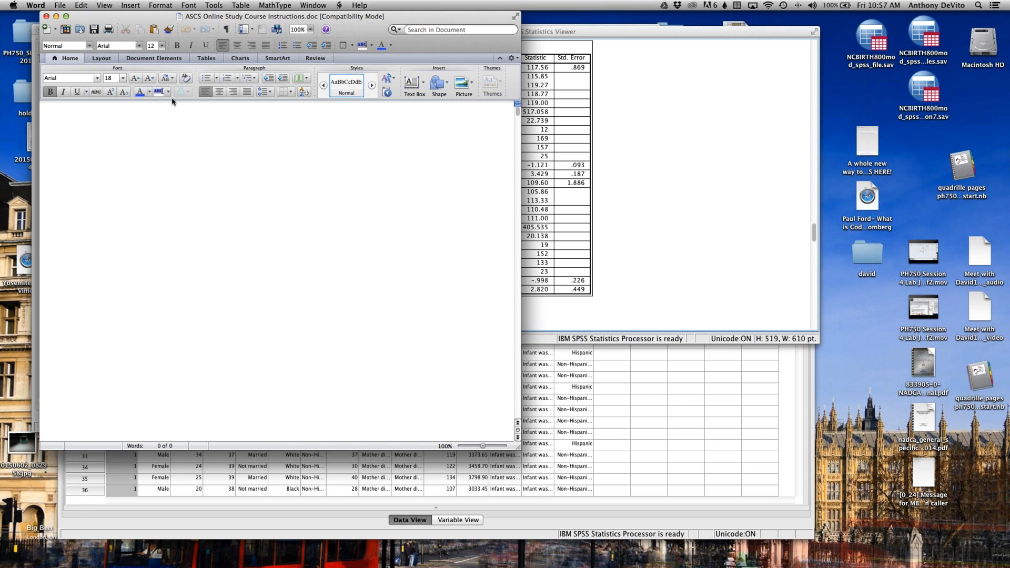
click(56, 16)
click(56, 5)
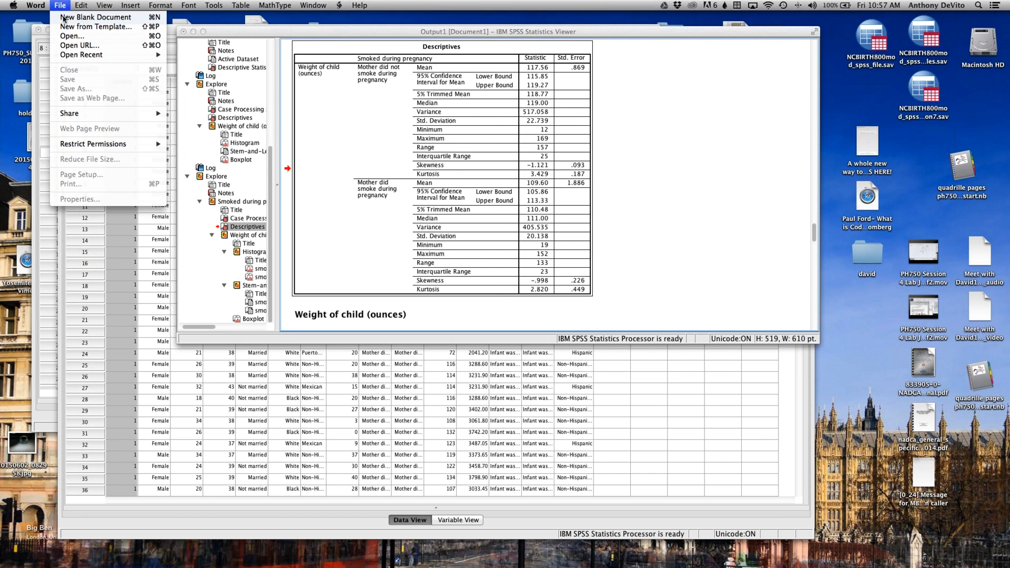
click(64, 18)
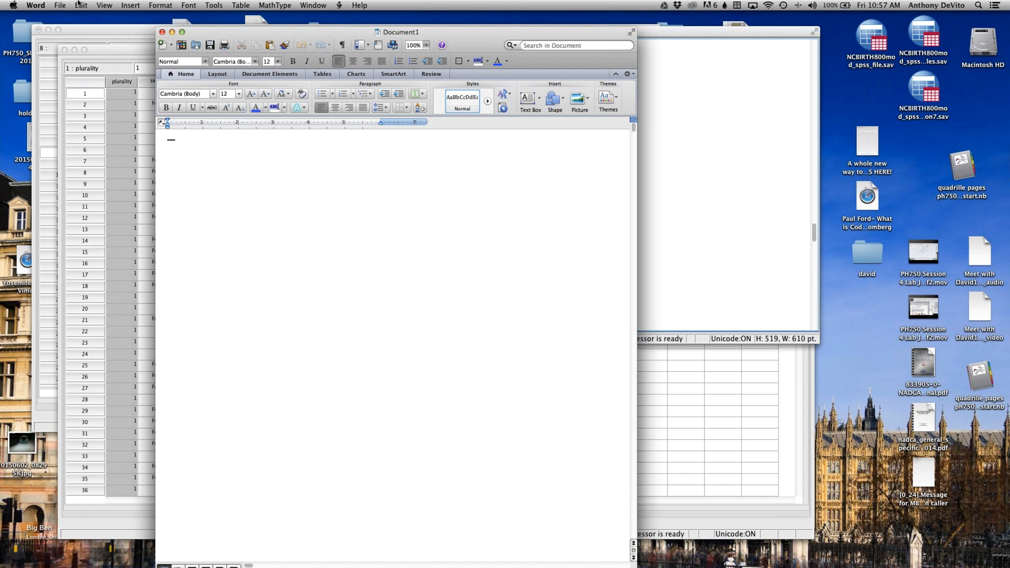
Step: Try to paste the Descriptives table into the new blank document
click(79, 5)
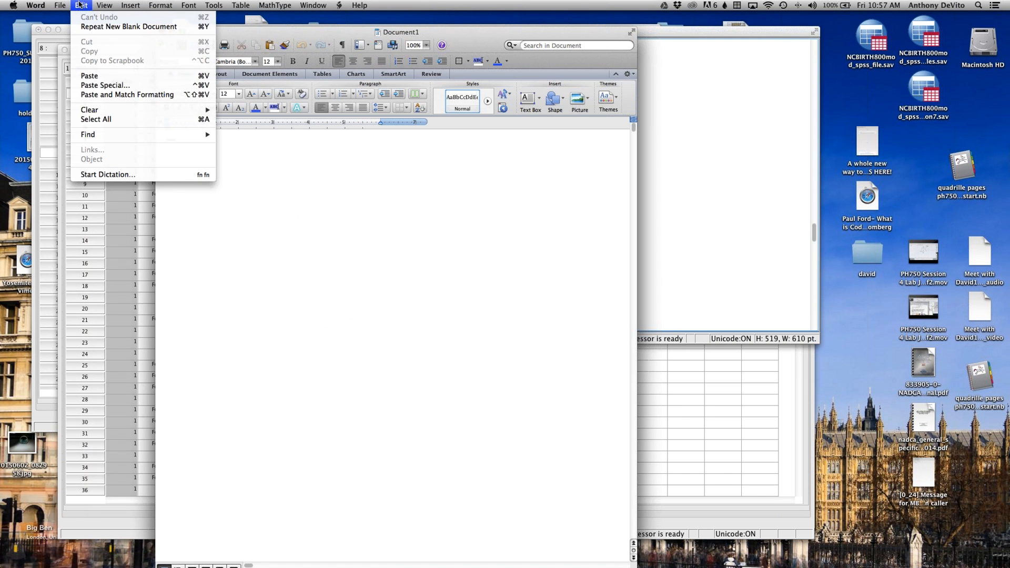
click(89, 76)
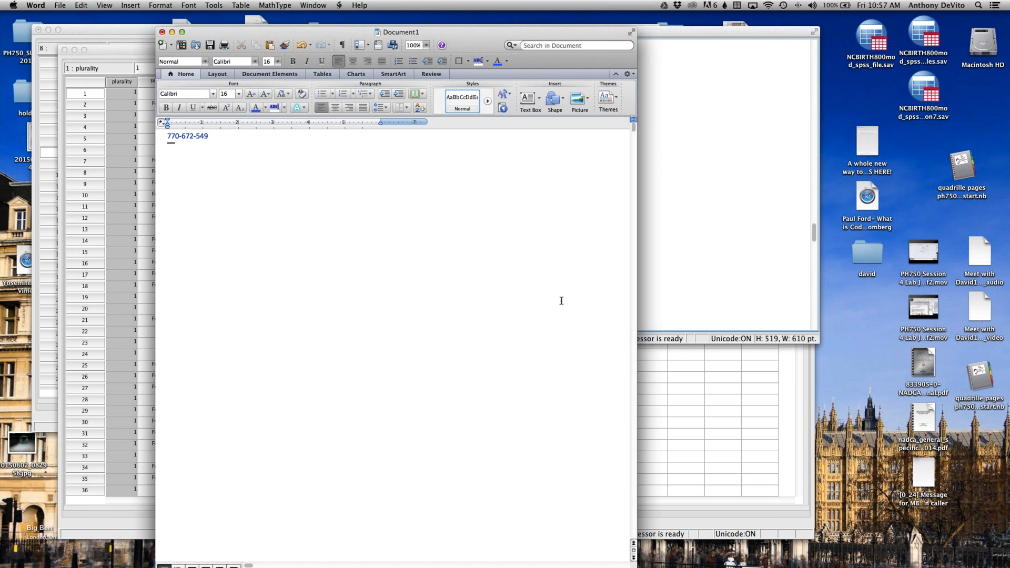
Step: Copy the Descriptives table from the SPSS output, replace the Word document's entire content with it and place the cursor below the table
click(705, 291)
click(543, 245)
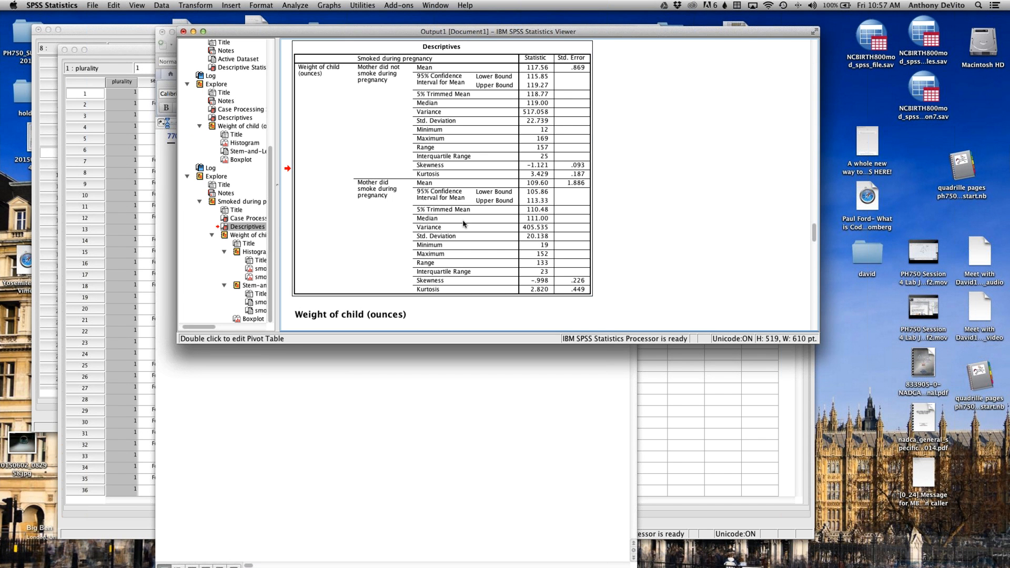
click(113, 6)
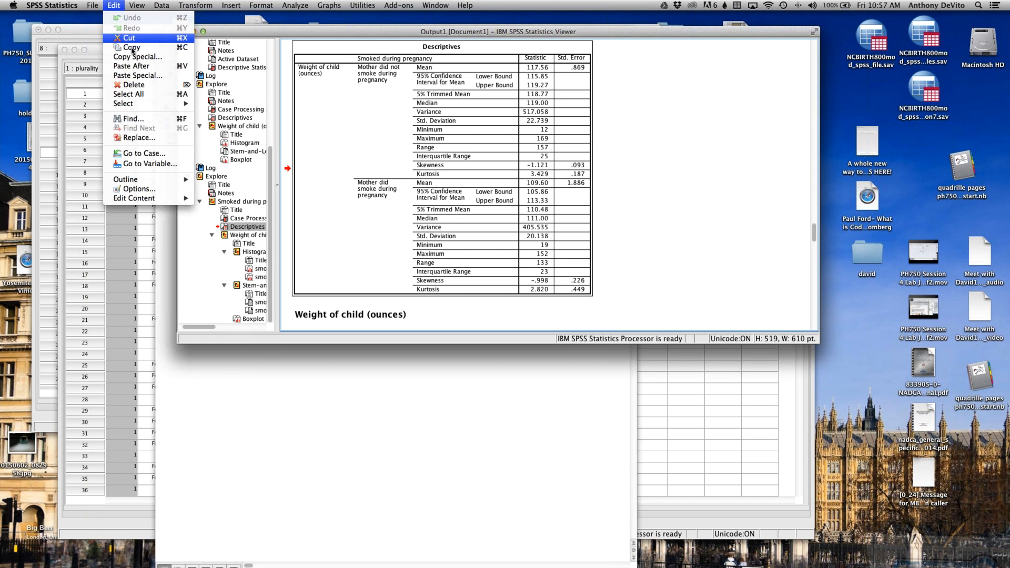
click(132, 47)
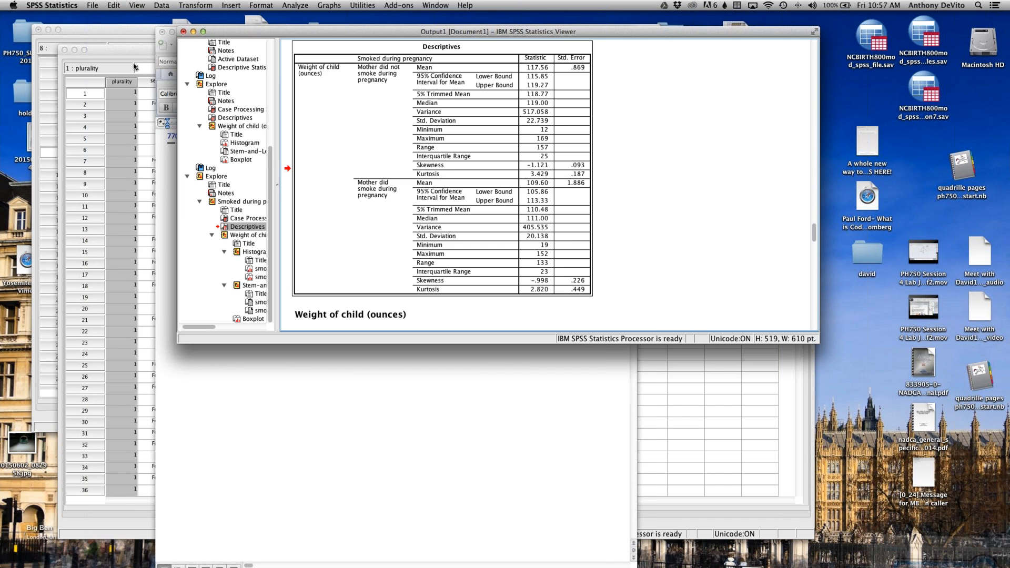
click(221, 356)
key(super+a)
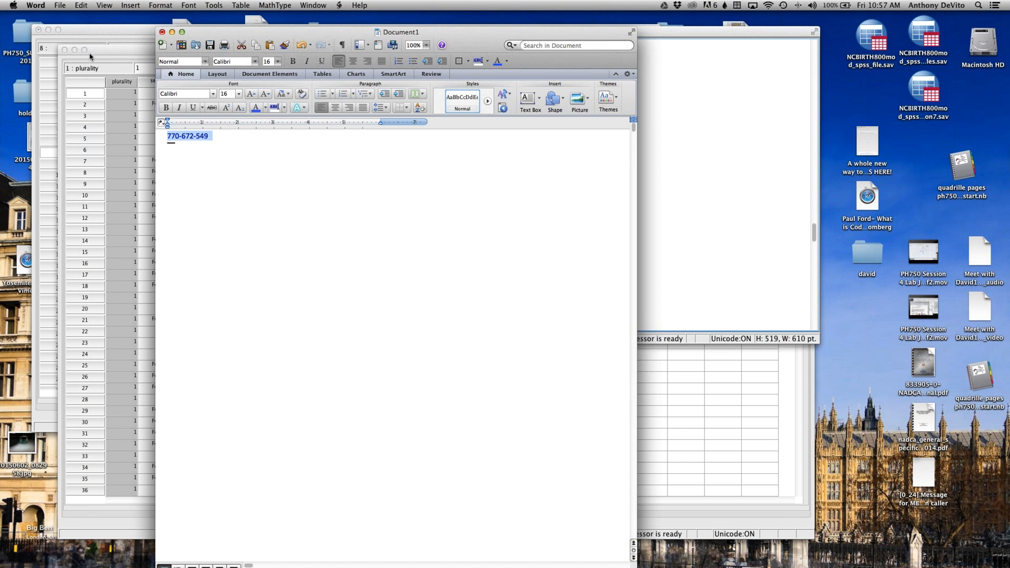
key(super+v)
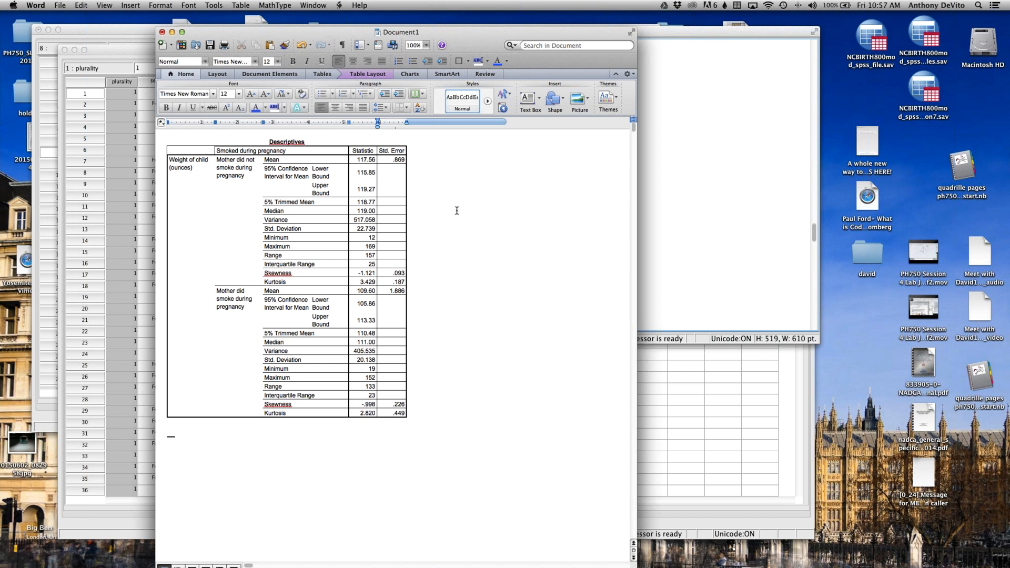
click(477, 406)
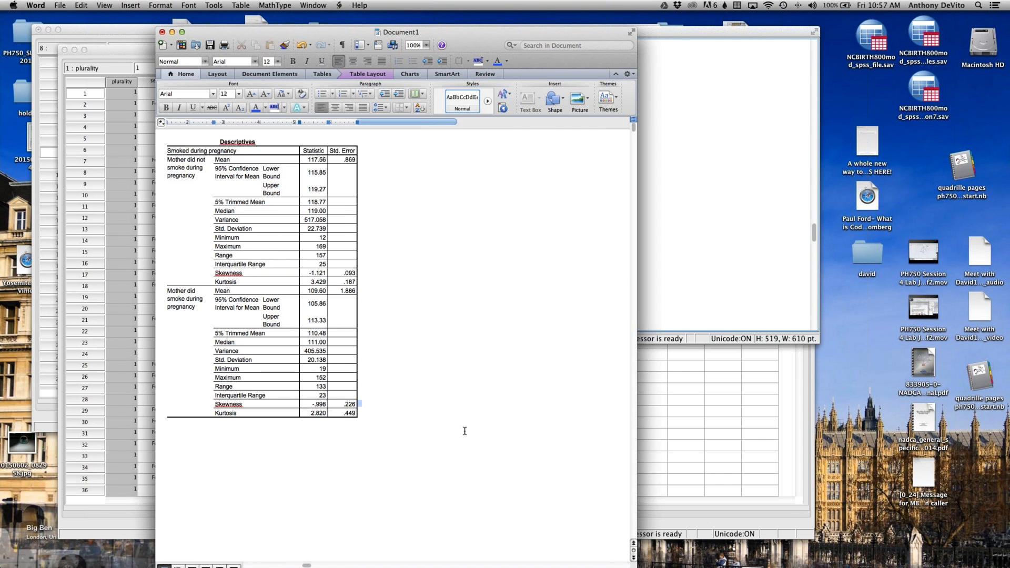
click(464, 427)
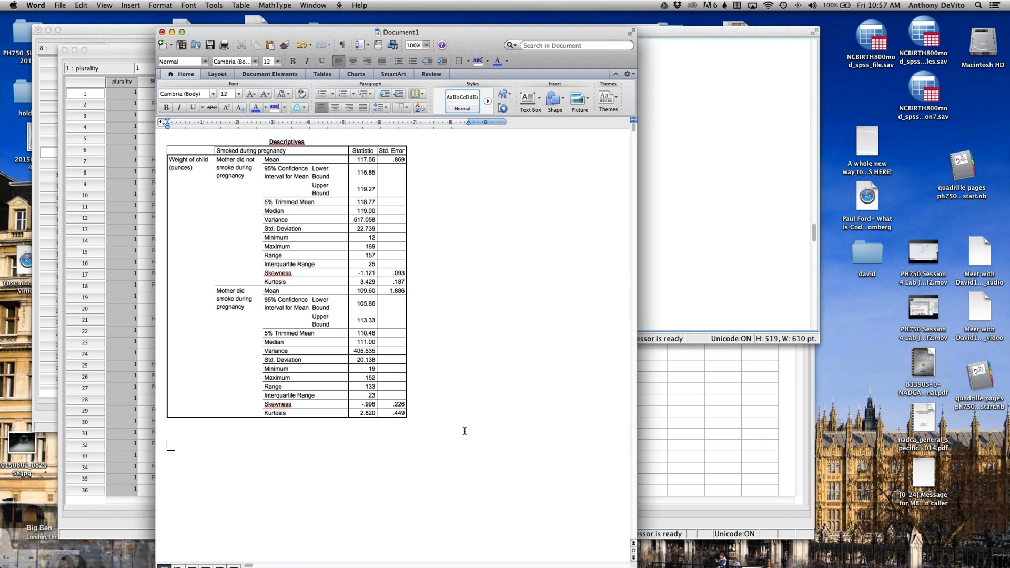
Step: Copy the side-by-side boxplots of birth weight by smoking from the SPSS output and paste them below the Descriptives table in Word
click(741, 269)
scroll(477, 197, down, 10)
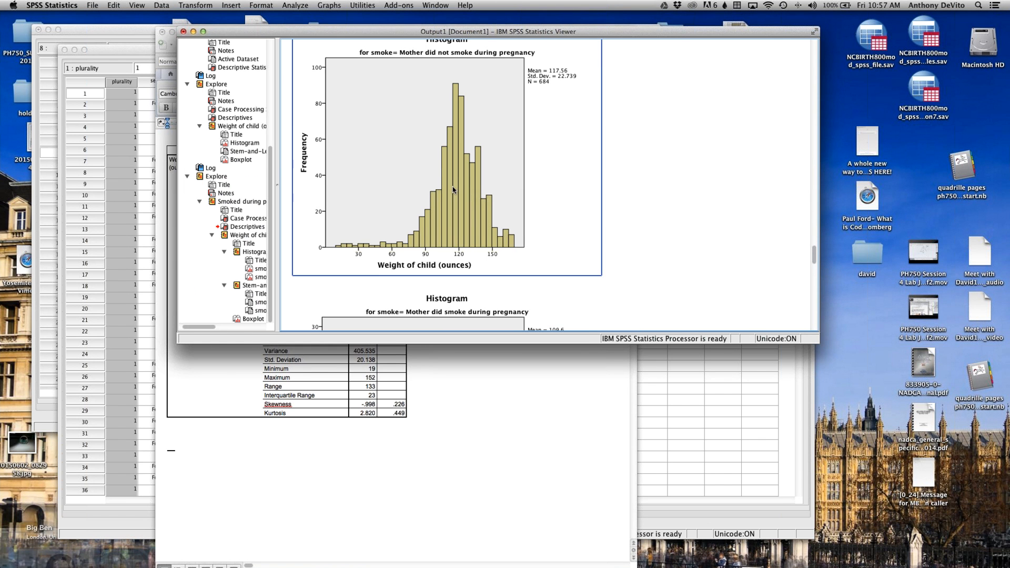
click(453, 190)
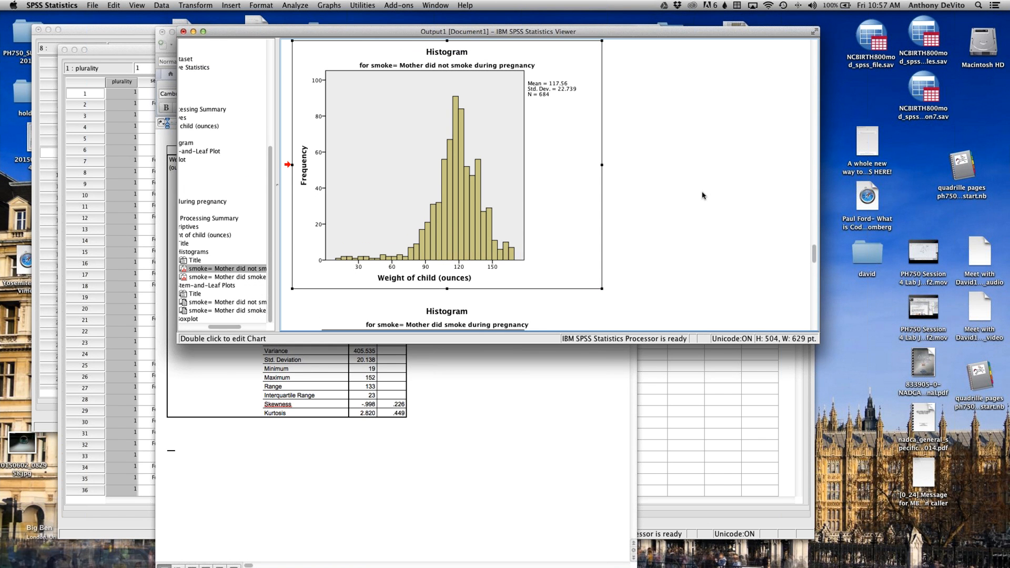
scroll(703, 196, down, 10)
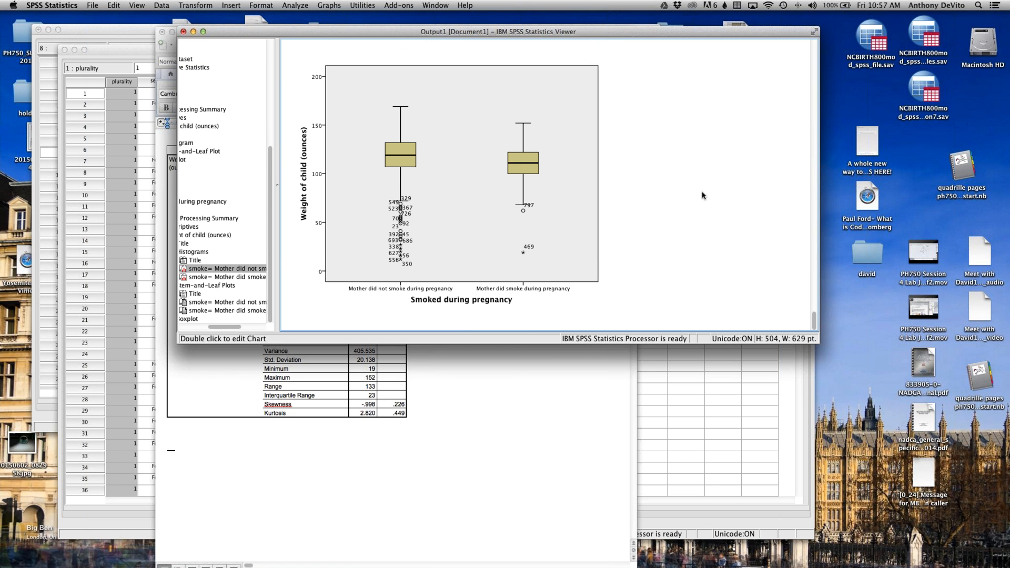
click(560, 187)
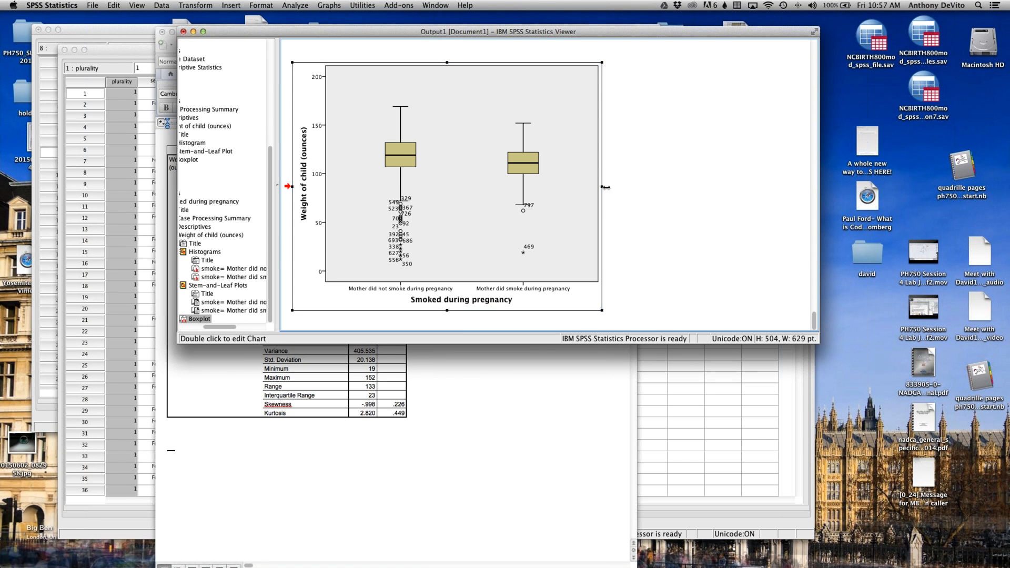
click(113, 6)
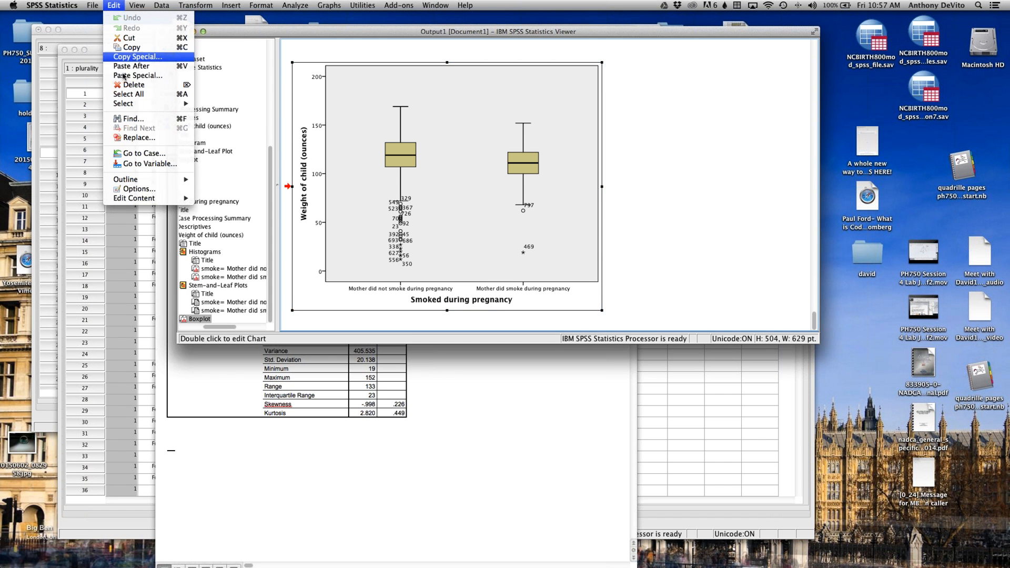
click(126, 46)
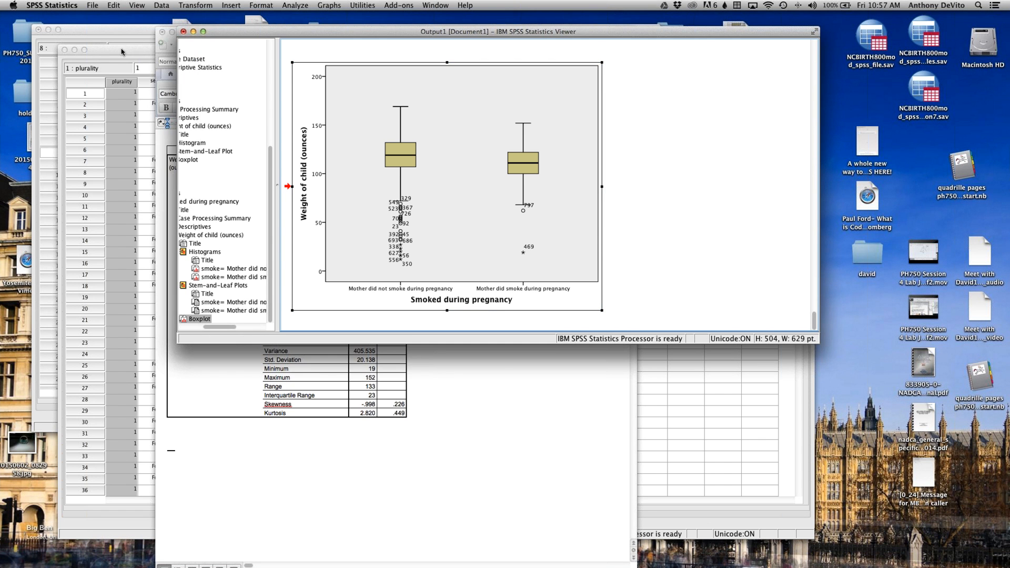
click(265, 438)
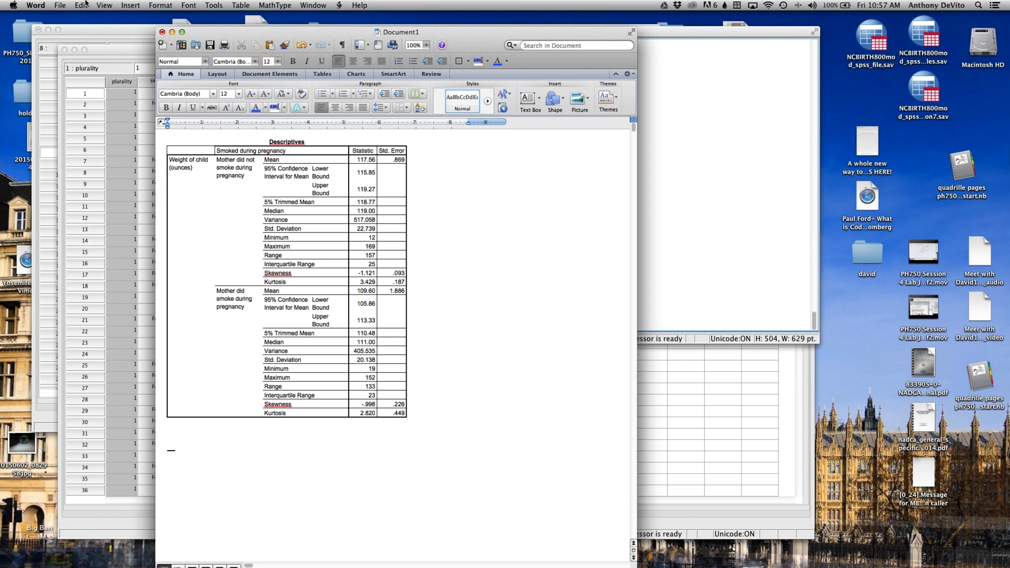
click(85, 5)
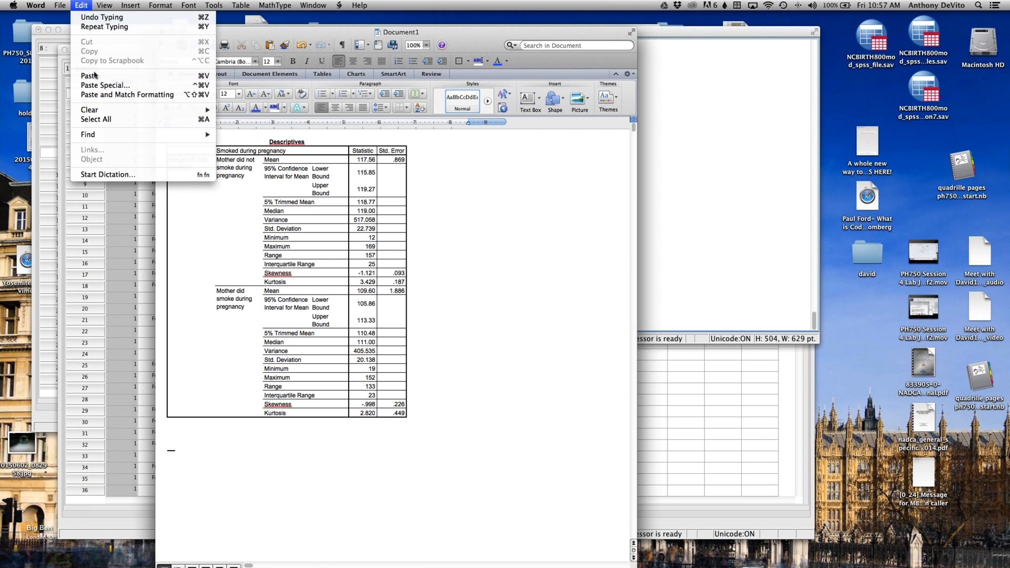
click(95, 74)
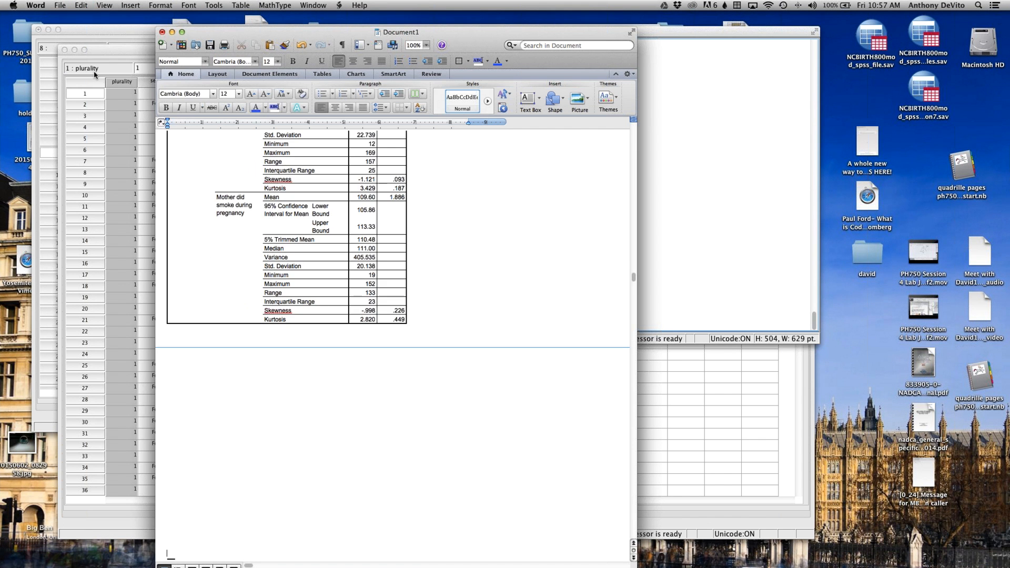
scroll(383, 361, down, 3)
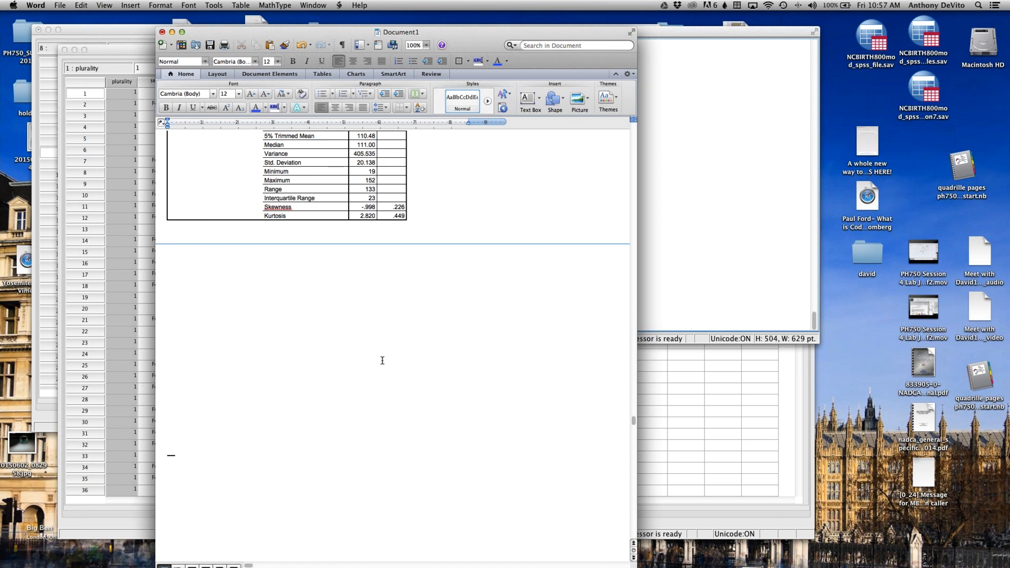
Step: Move the SPSS output, data editor and Word document windows down to uncover the files and folders on the desktop
click(711, 210)
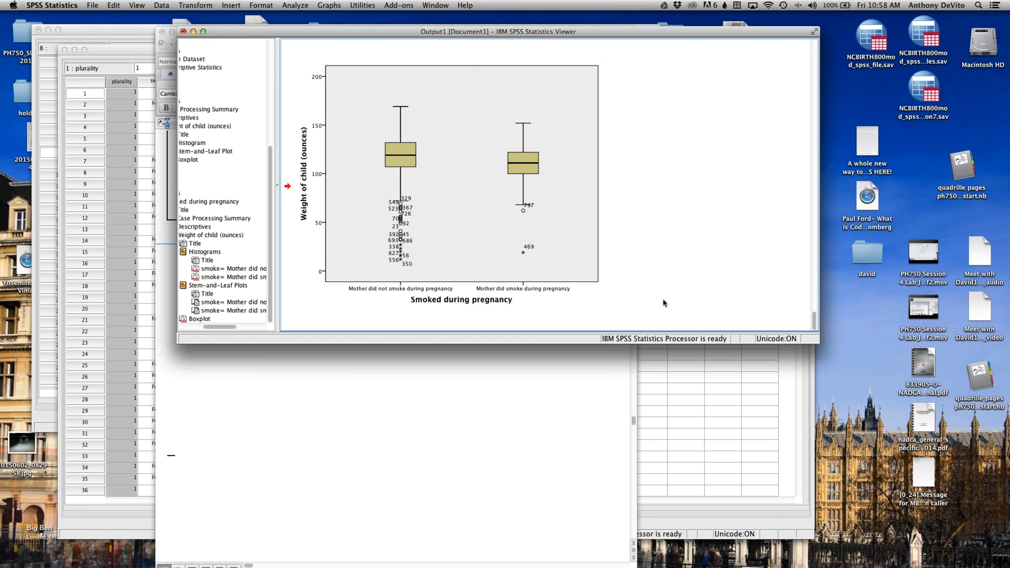
click(493, 244)
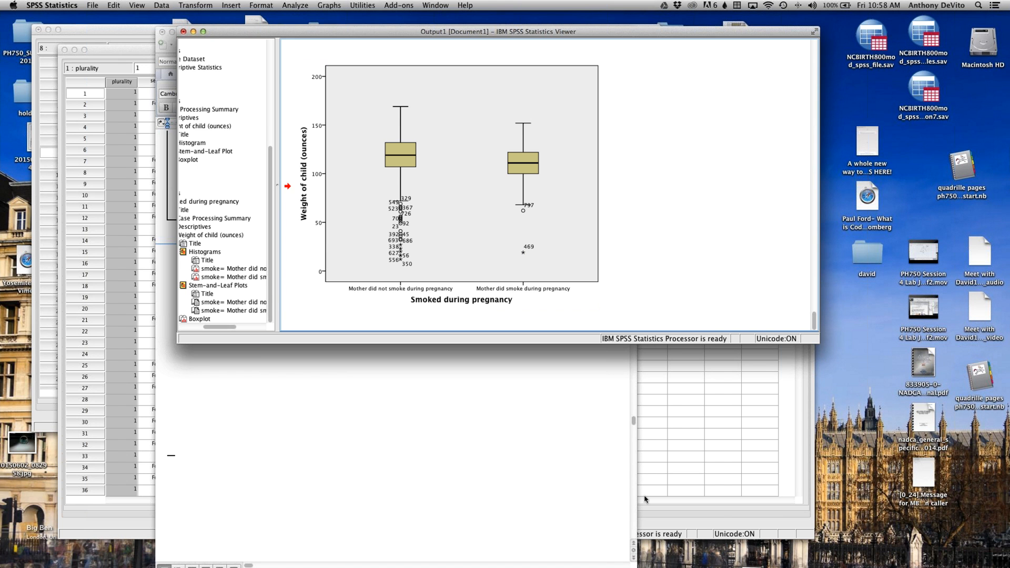
click(306, 247)
drag(124, 31, 170, 274)
drag(114, 45, 116, 69)
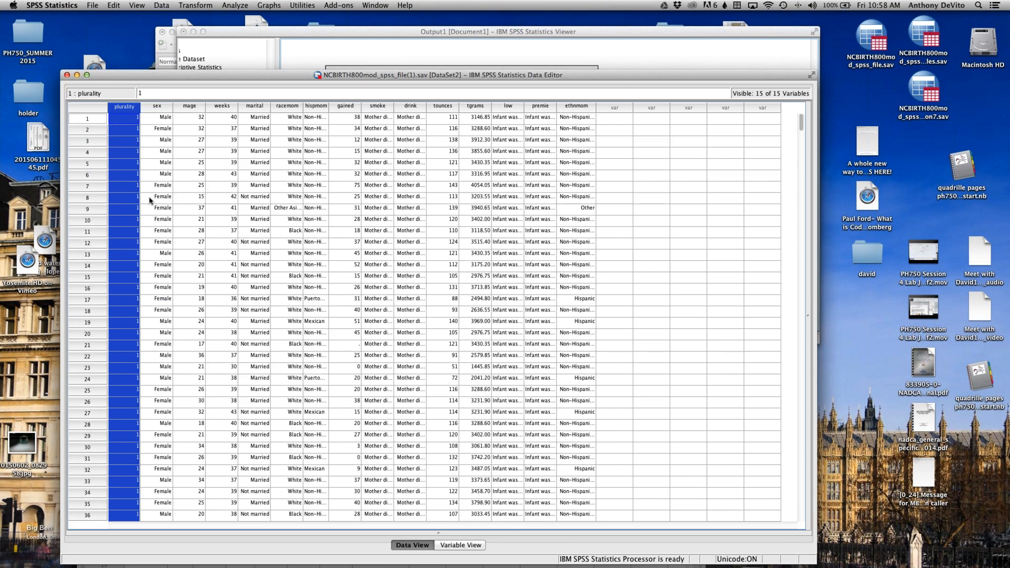
drag(149, 198, 130, 228)
drag(264, 32, 311, 174)
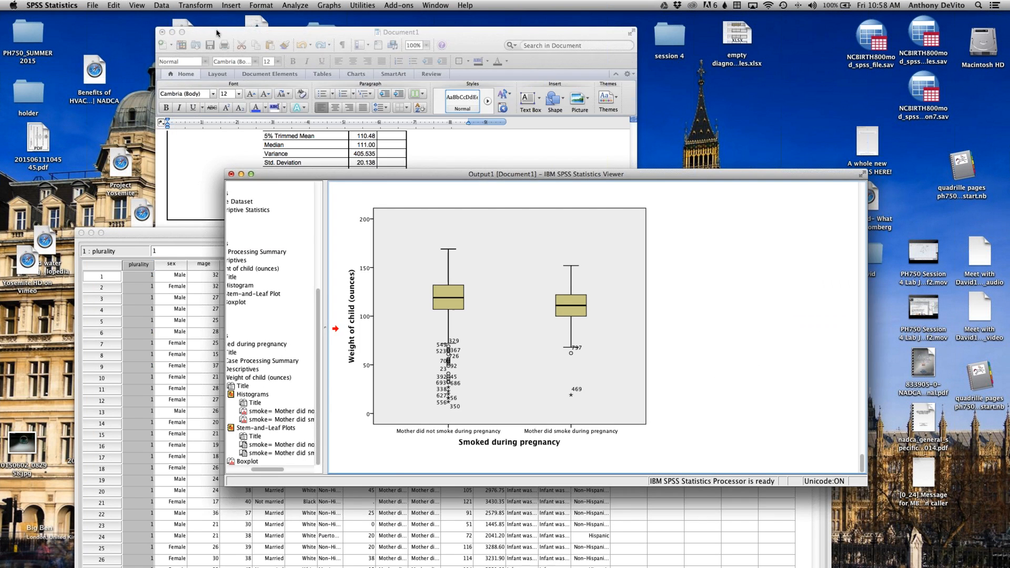
drag(216, 34, 203, 198)
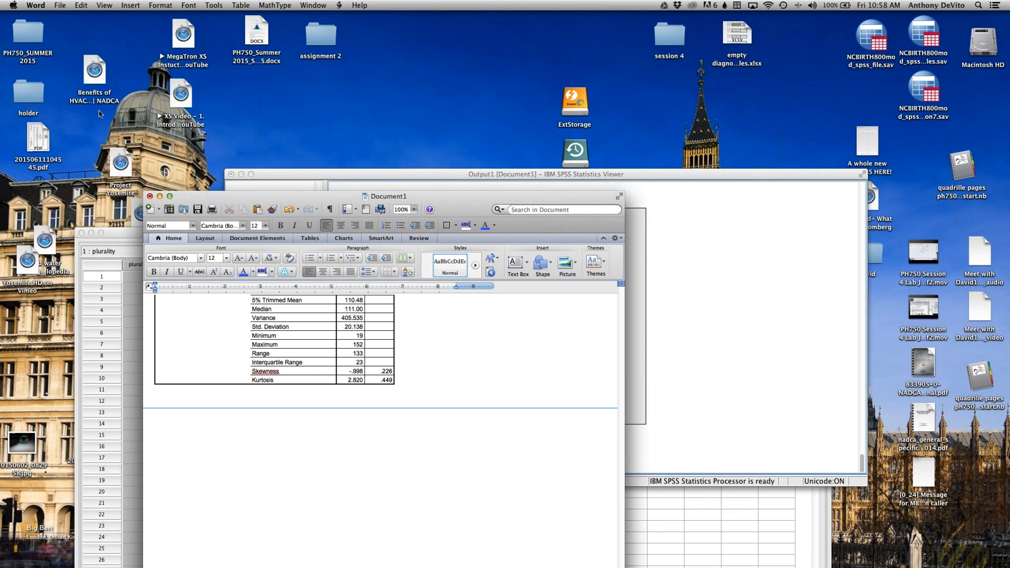
Step: In Finder, sort the Desktop folder by date modified and open Assignment 1 Problem 9 format.docx from its most recent subfolder
double_click(319, 42)
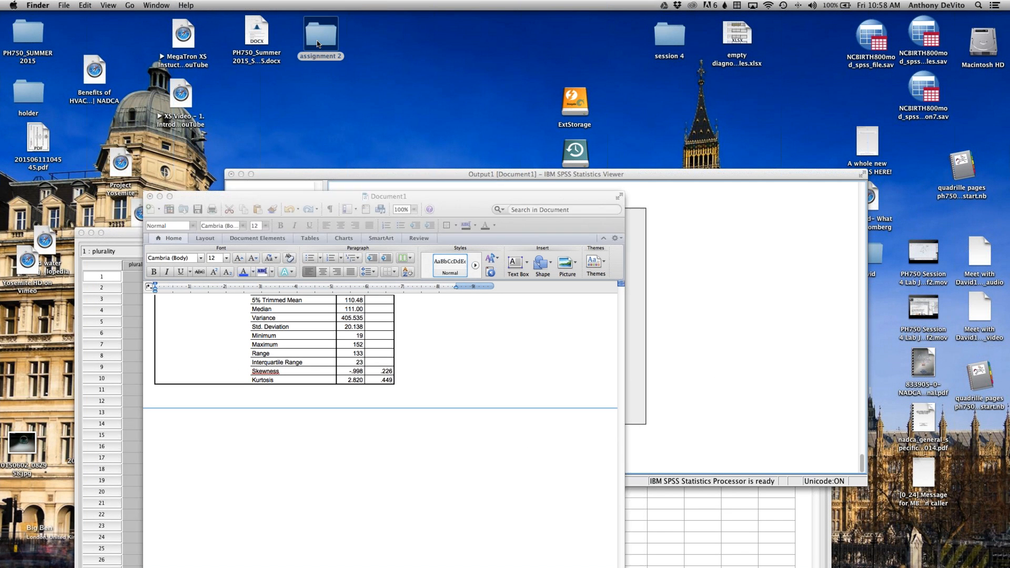
click(347, 138)
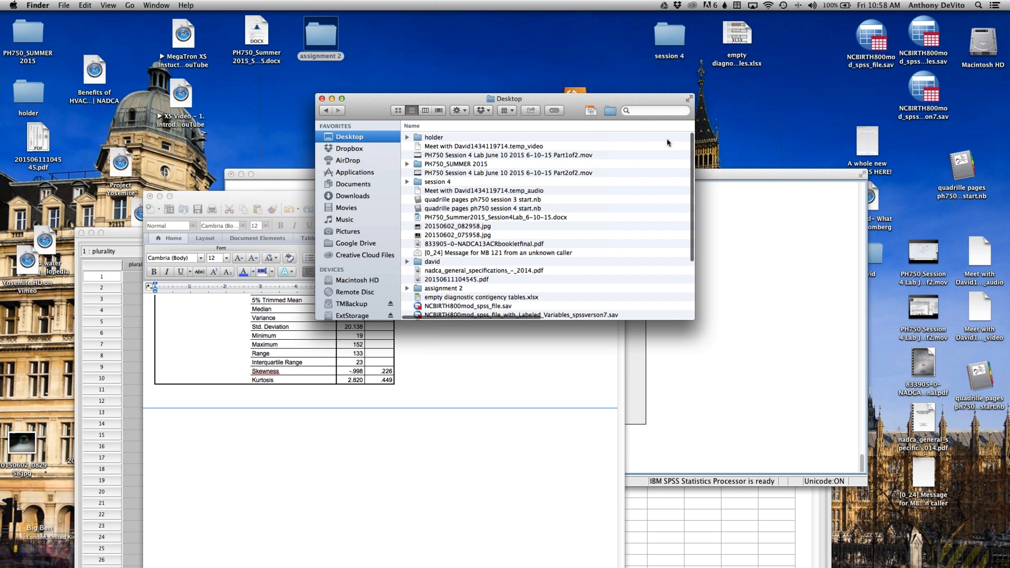
scroll(605, 164, right, 5)
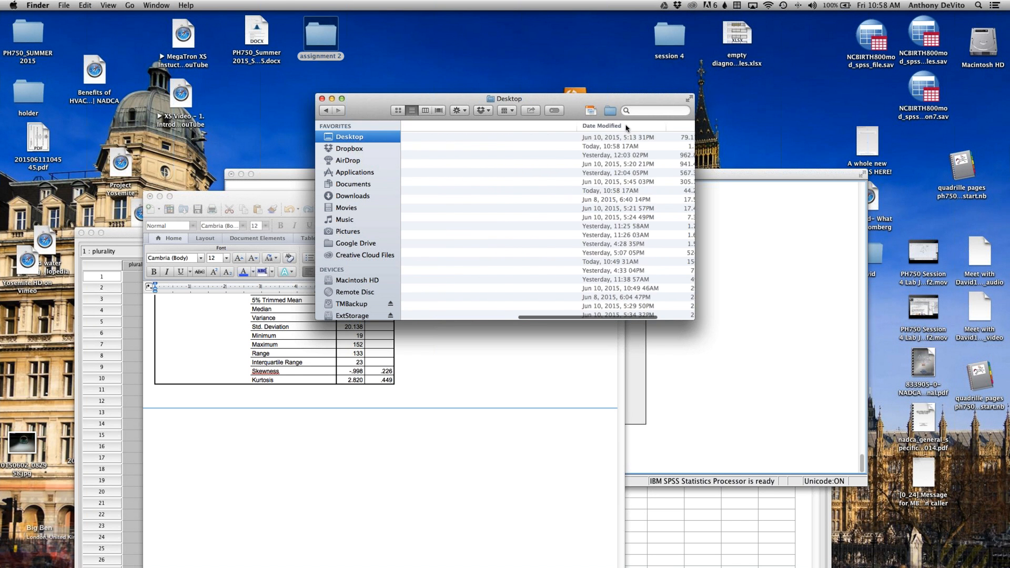
scroll(626, 128, left, 5)
click(433, 156)
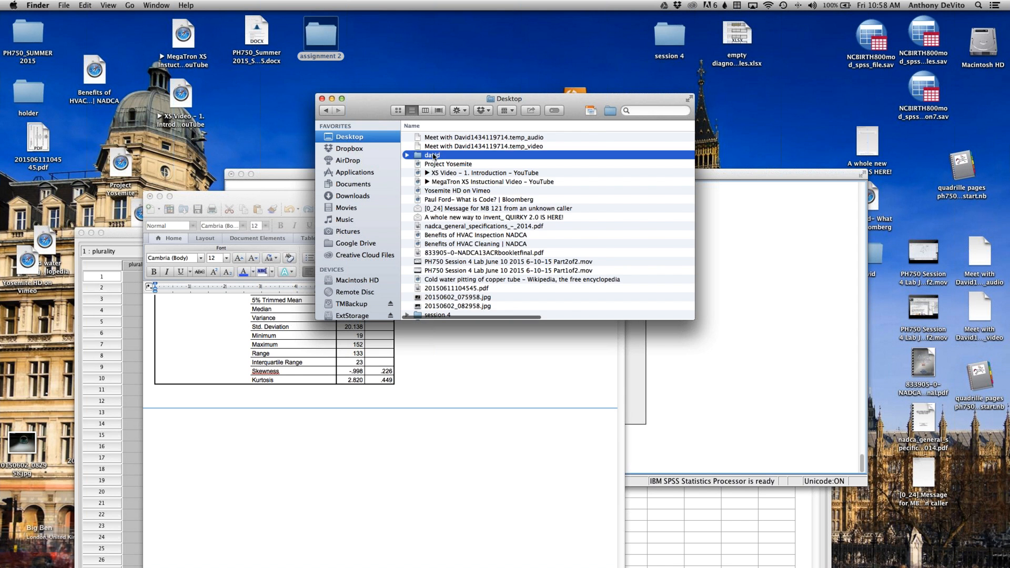
double_click(433, 156)
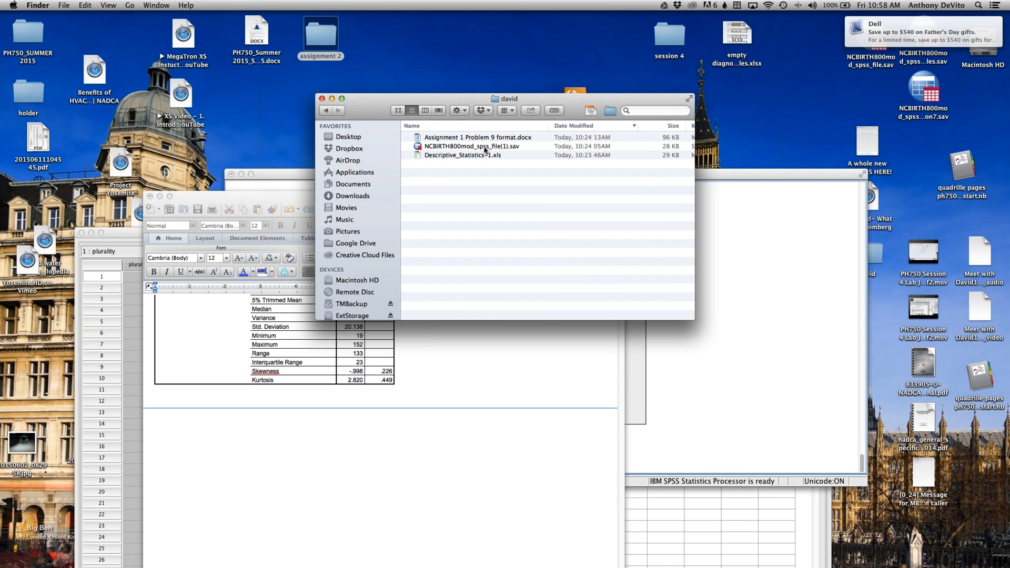
double_click(484, 138)
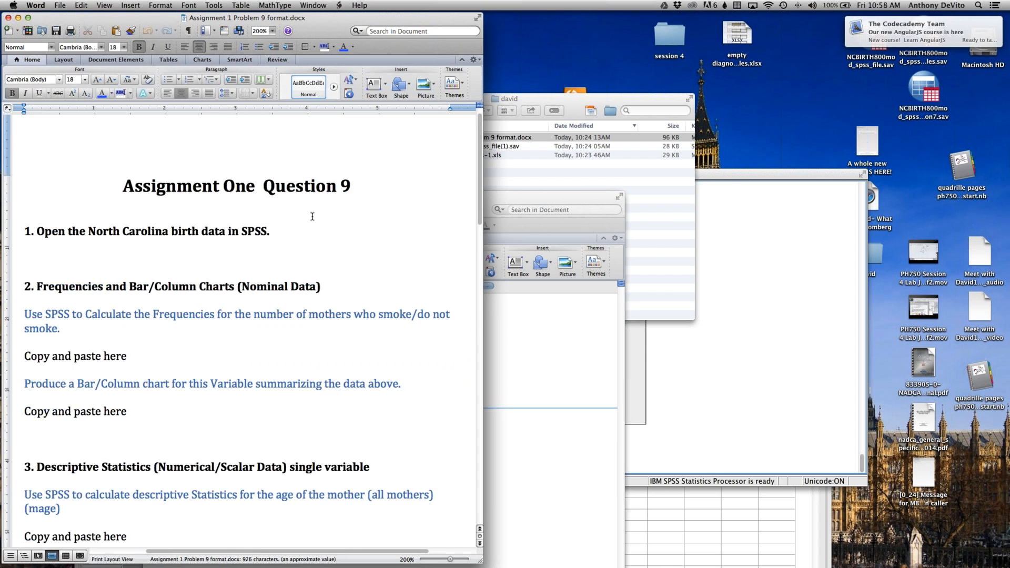
Step: Review the assignment instructions from the frequencies and bar chart section to the end, highlighting the side by side boxplots instruction
scroll(211, 211, down, 3)
drag(211, 210, 214, 242)
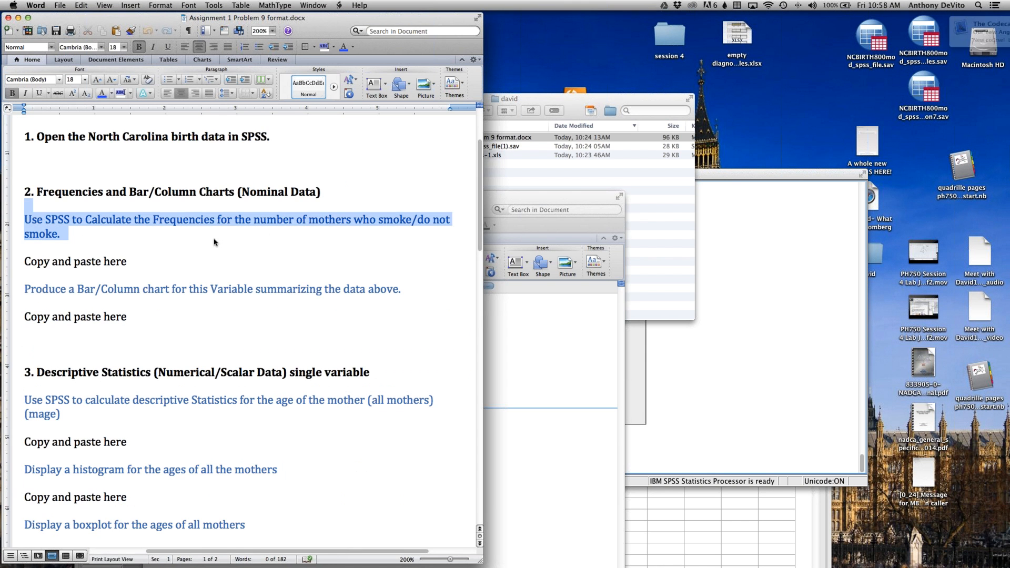
click(214, 240)
drag(292, 269, 289, 290)
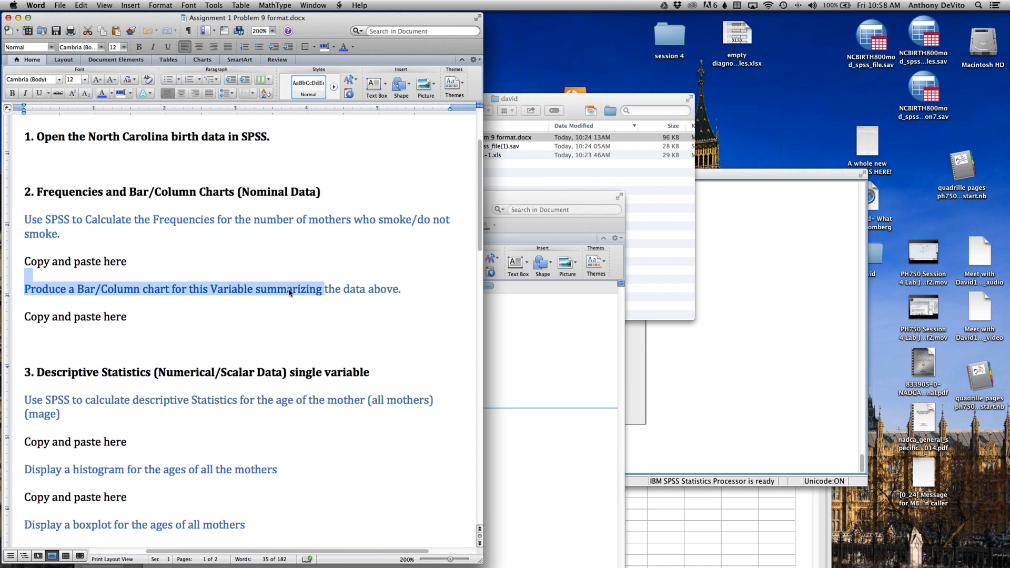
click(289, 293)
scroll(288, 292, down, 10)
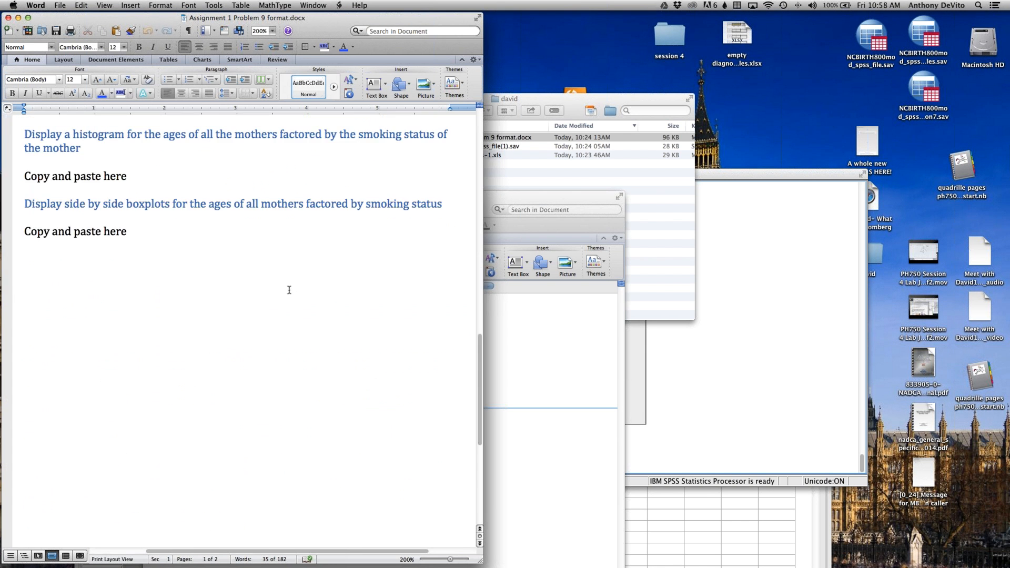
drag(289, 189, 291, 218)
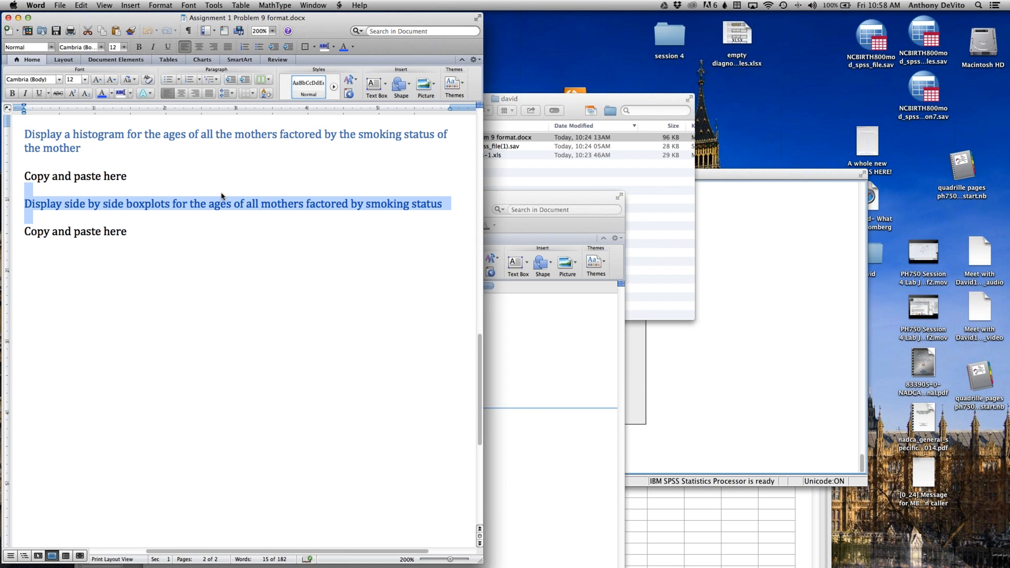
Step: Select the side-by-side boxplots in the SPSS output and capture that area of the screen with Grab's Selection capture
click(692, 366)
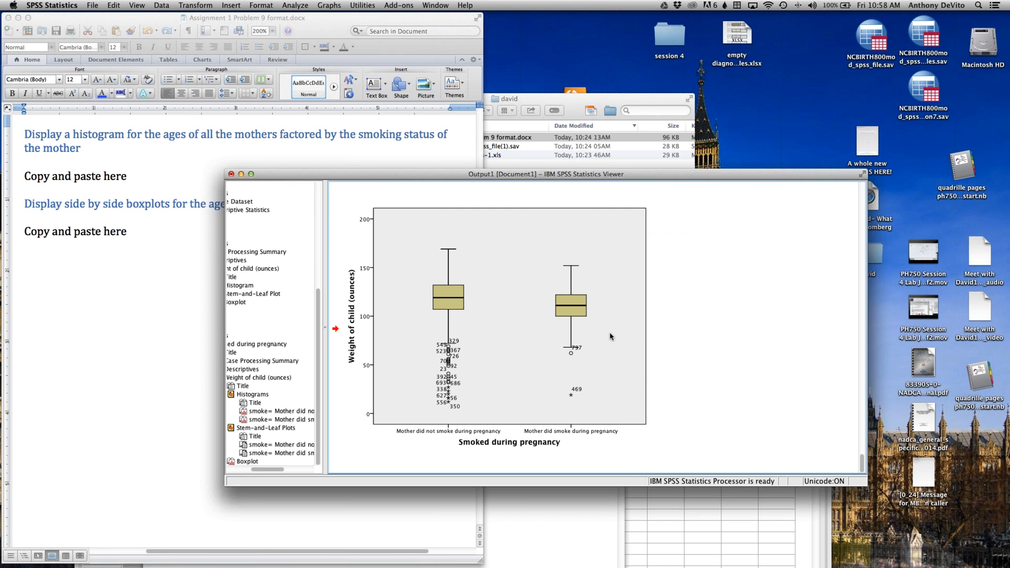
click(603, 324)
mouse_move(229, 566)
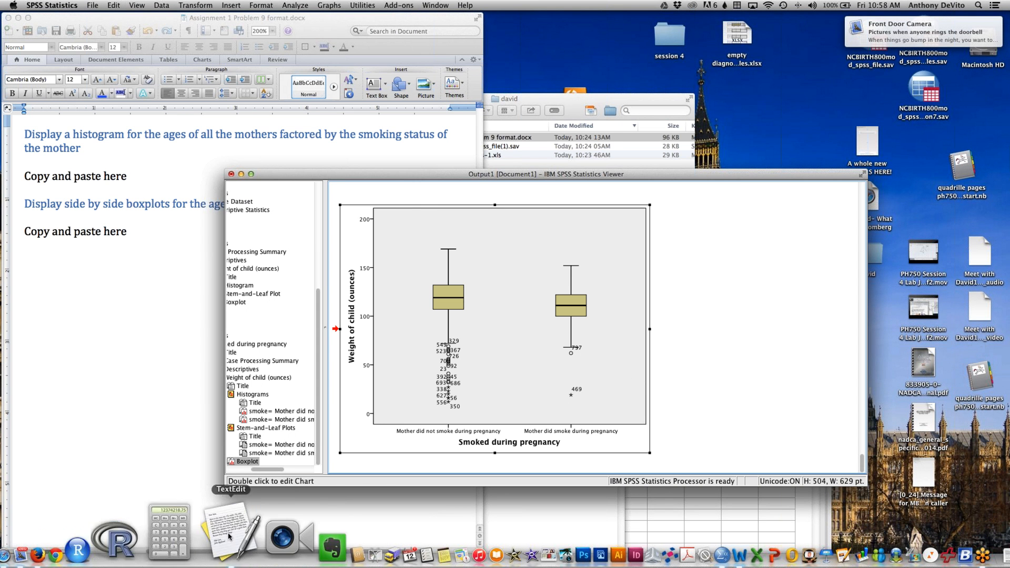
click(272, 524)
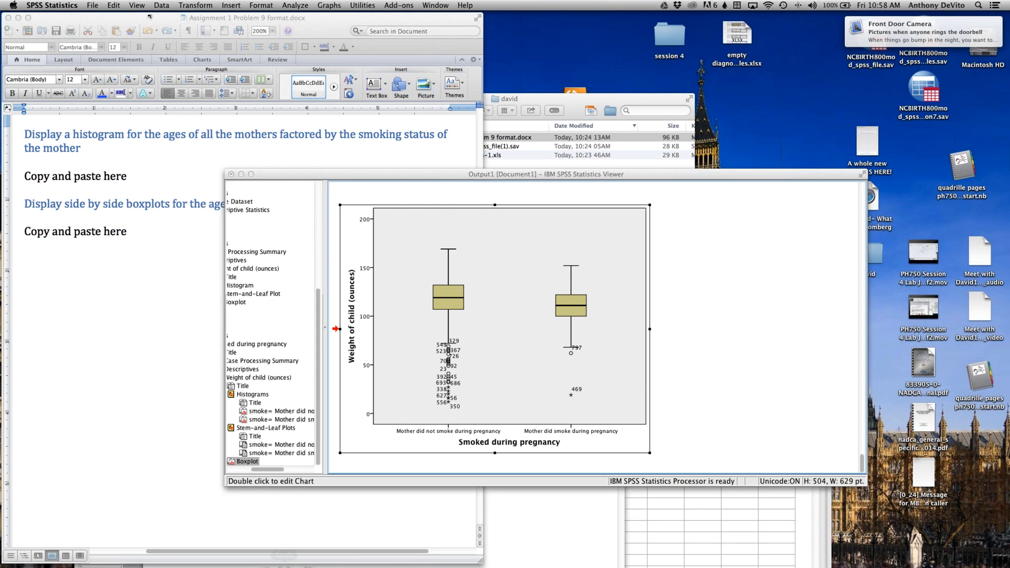
click(109, 6)
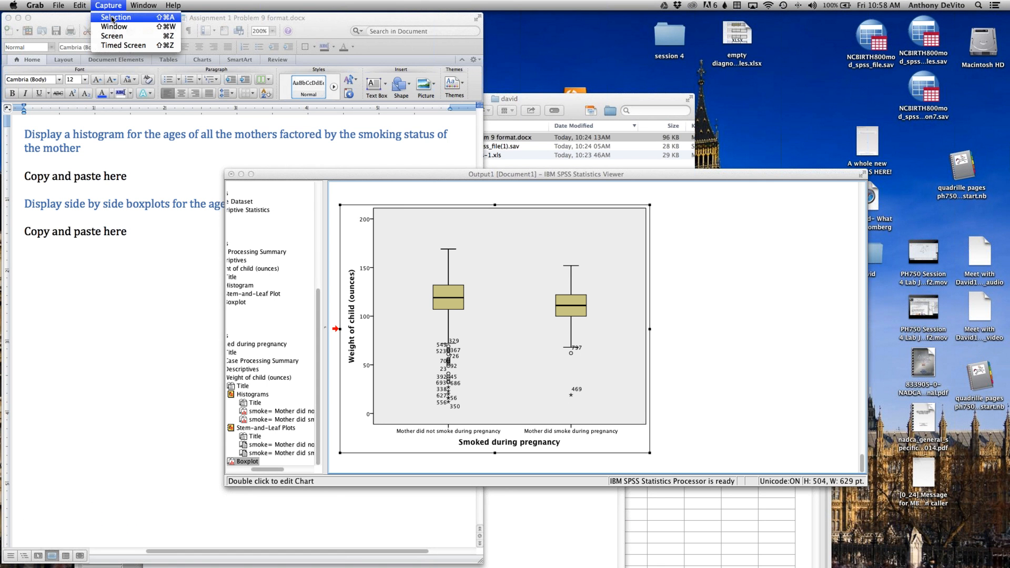
click(115, 18)
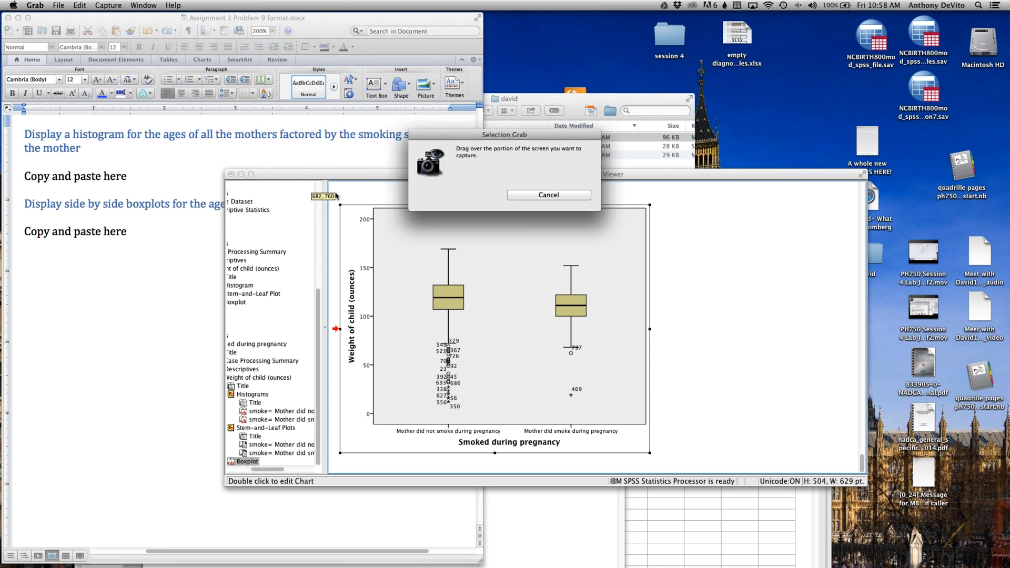
drag(336, 195, 667, 463)
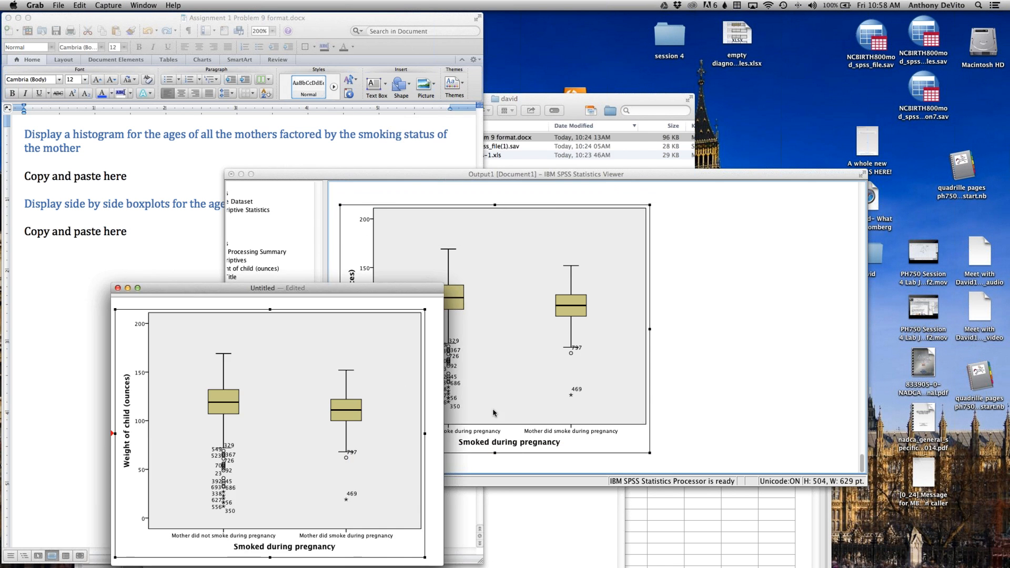
Step: Copy the captured boxplot image, paste it into the Word assignment over the highlighted boxplots instruction and shrink the picture proportionally
click(80, 5)
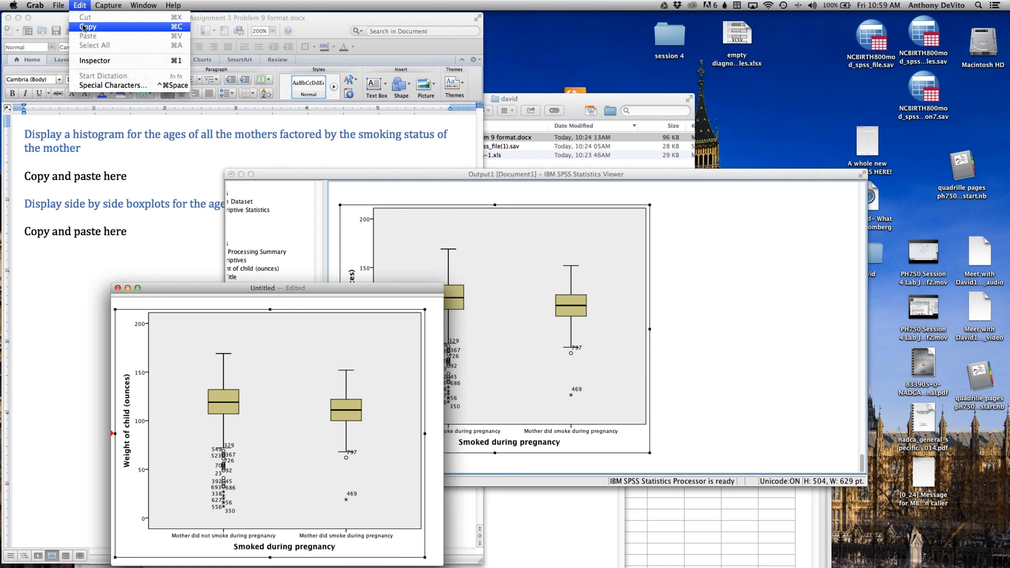
click(87, 25)
click(93, 191)
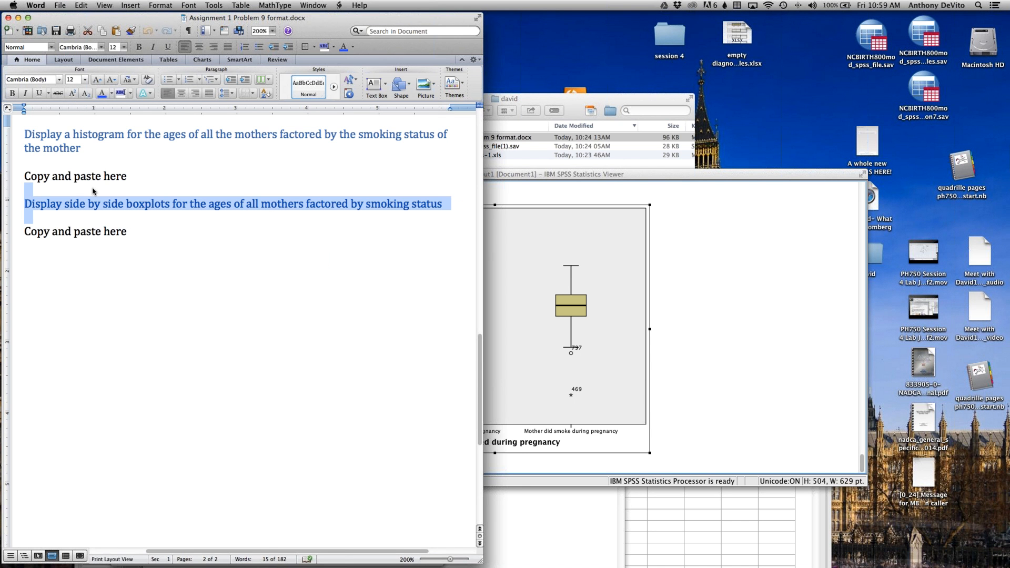
key(super+v)
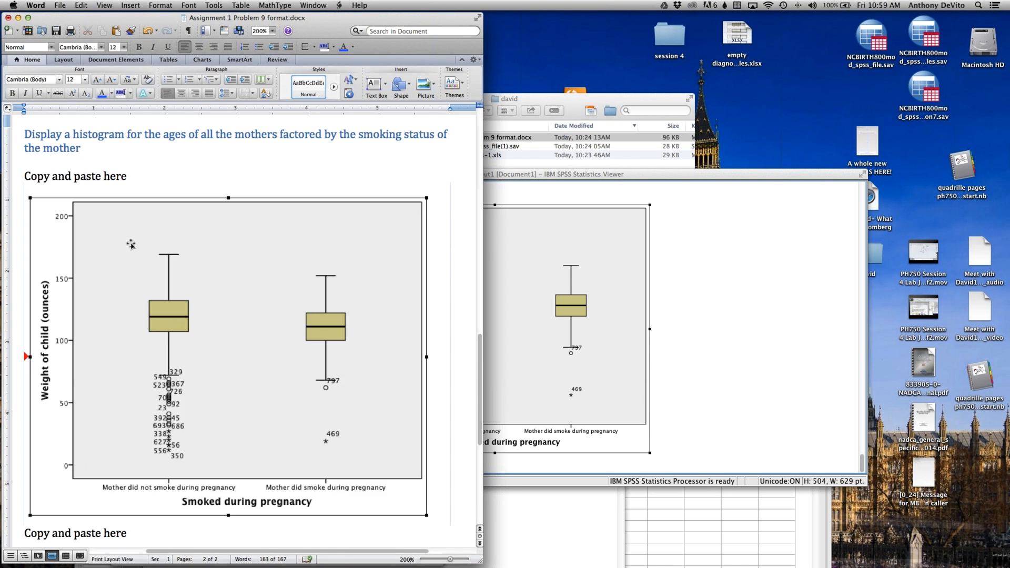
click(129, 242)
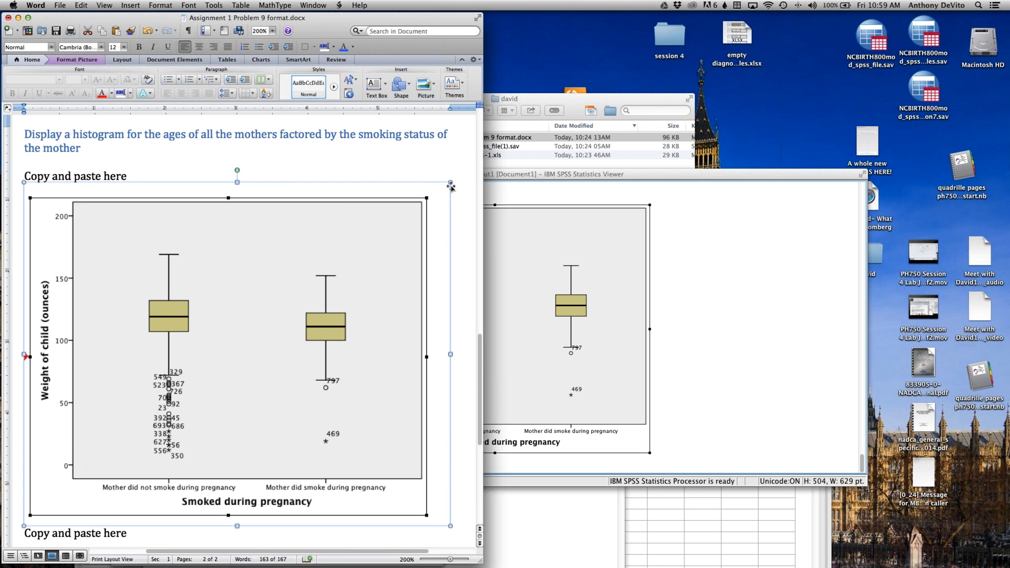
drag(451, 182, 365, 234)
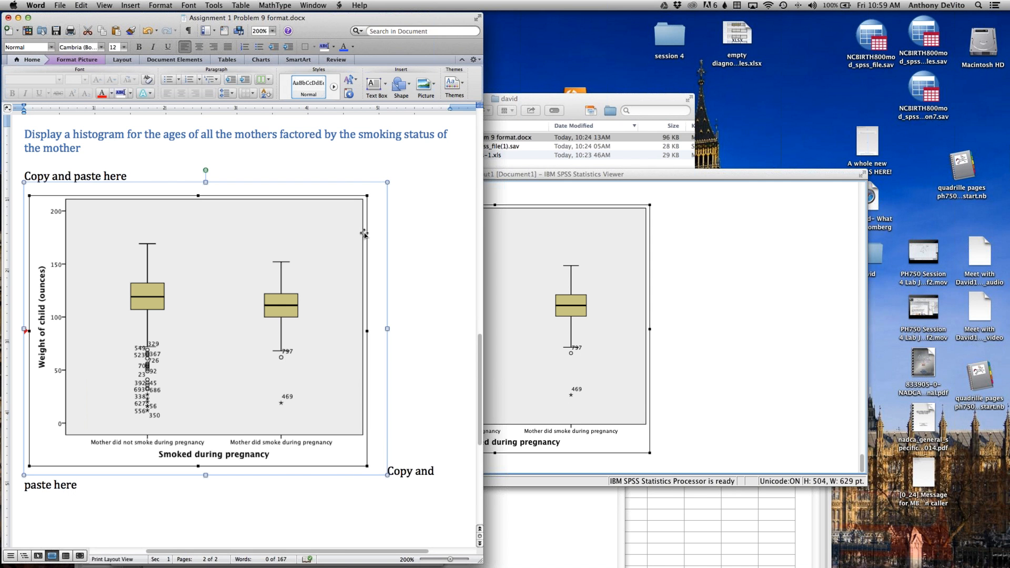
Step: Switch to the SPSS output, move its window higher on the screen and look back through the results to the beginning
click(688, 269)
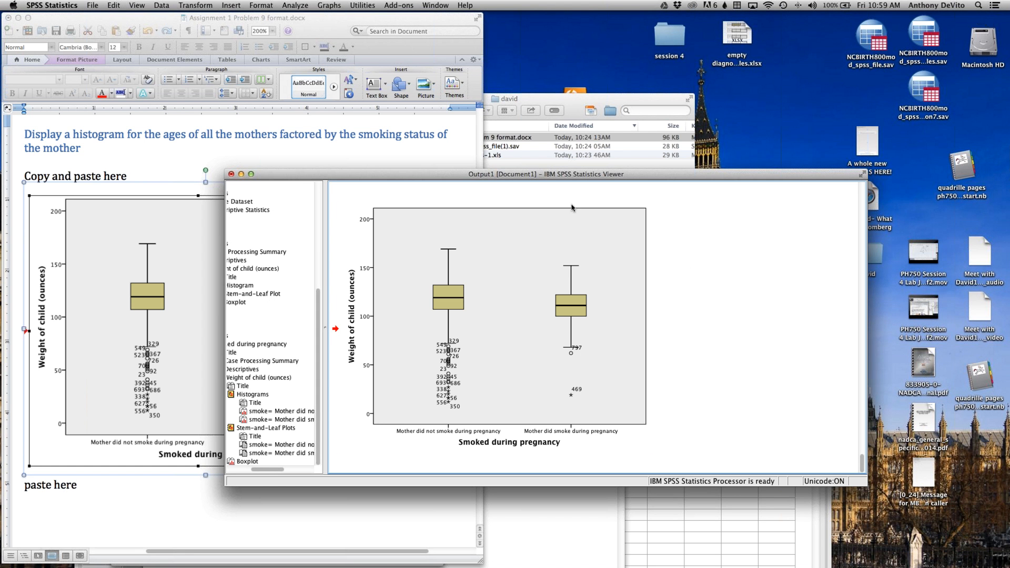
drag(492, 175, 649, 228)
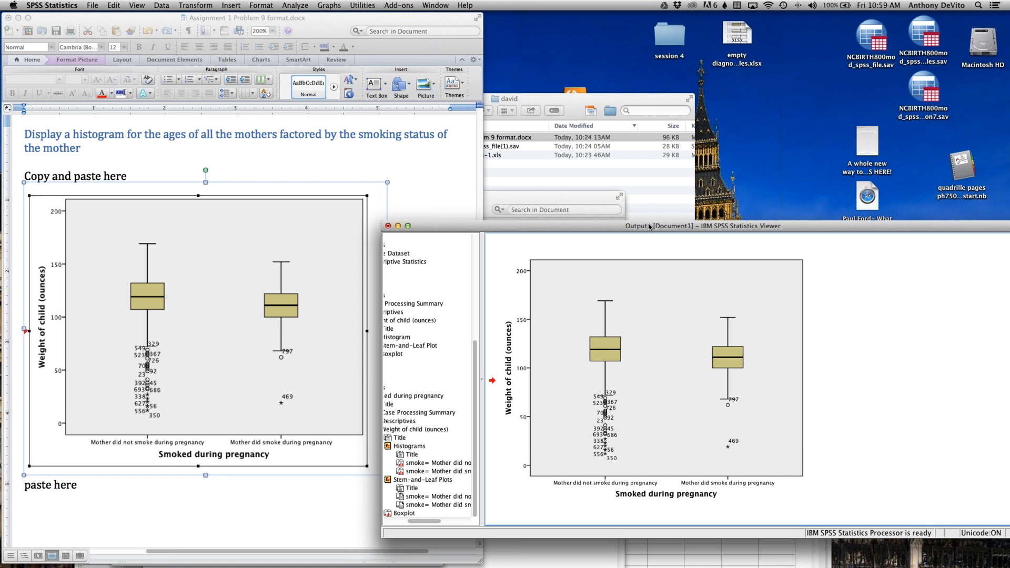
drag(650, 227, 466, 90)
scroll(692, 165, up, 5)
scroll(693, 165, up, 15)
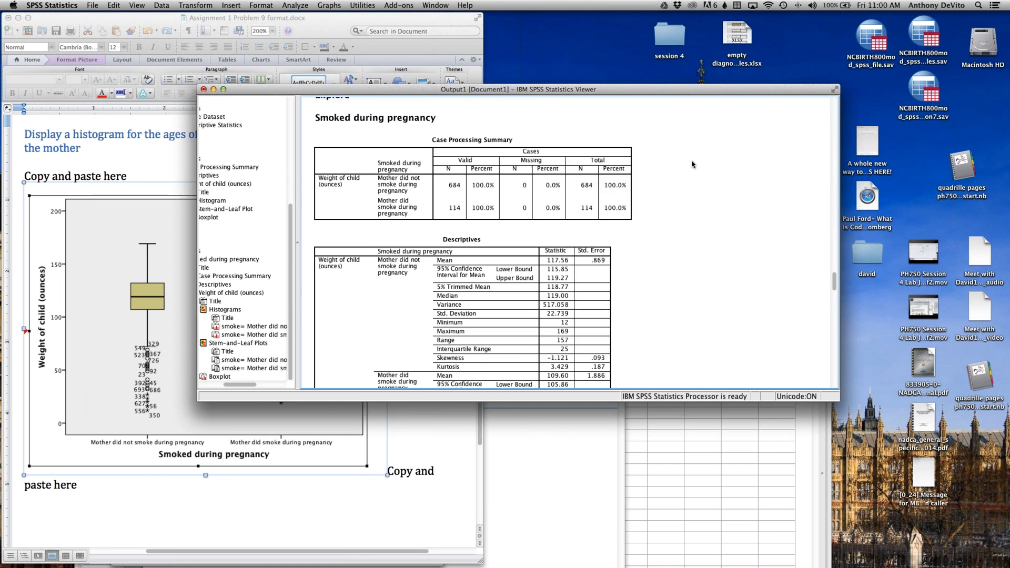
scroll(693, 164, up, 15)
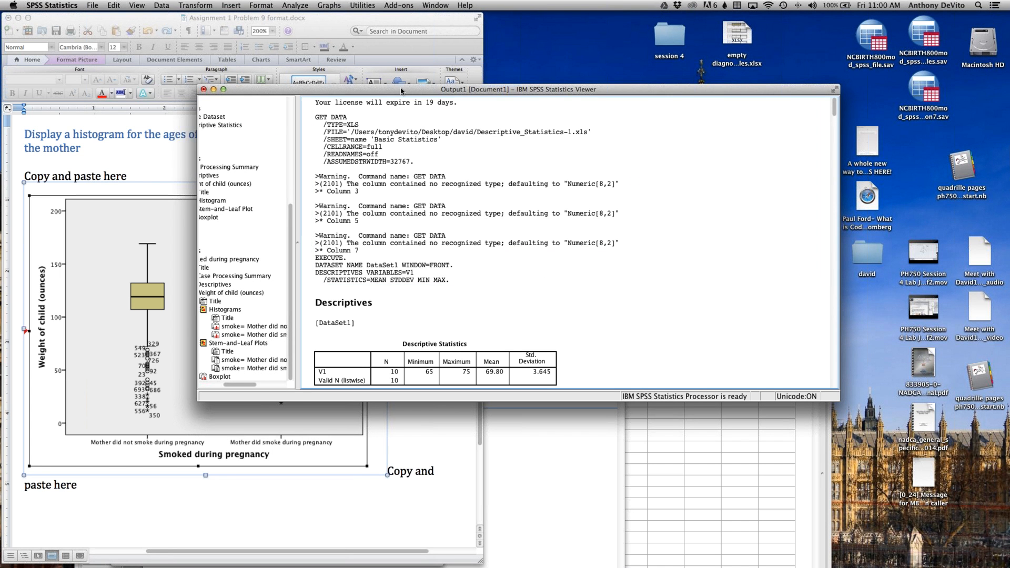
Step: Run Descriptives on Sex of the child in place of Weight of child
click(296, 5)
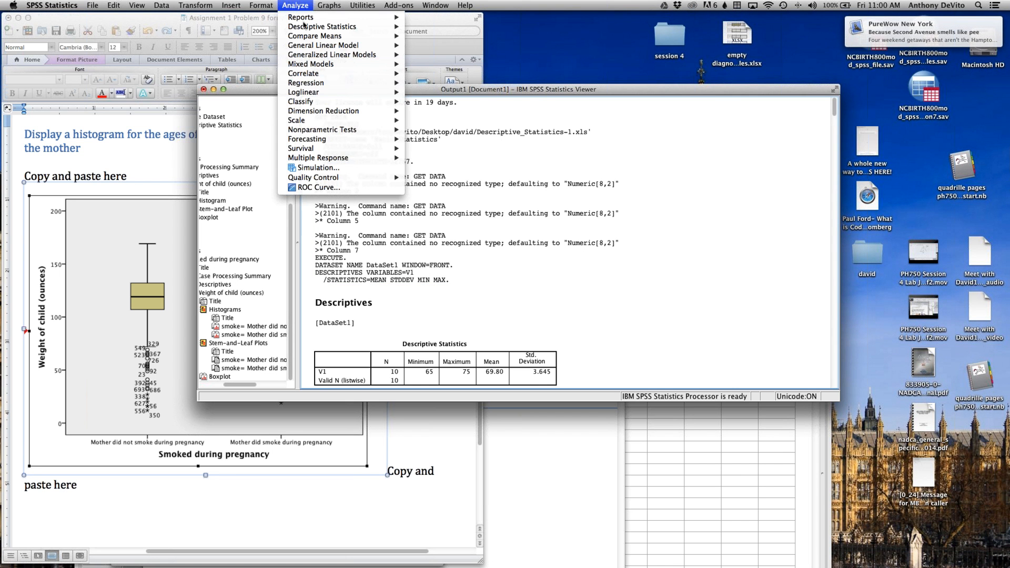
mouse_move(309, 27)
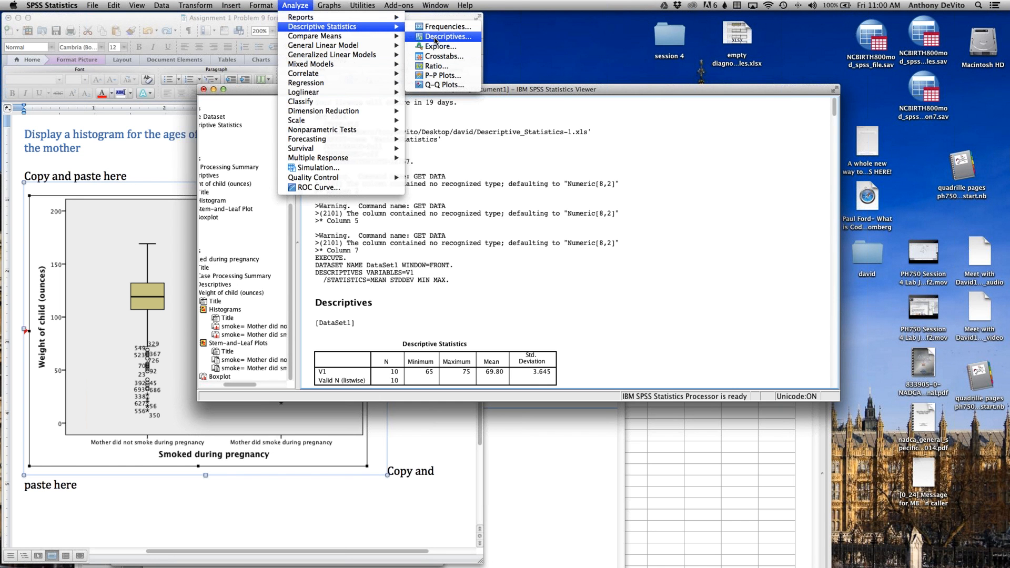
click(436, 39)
click(269, 130)
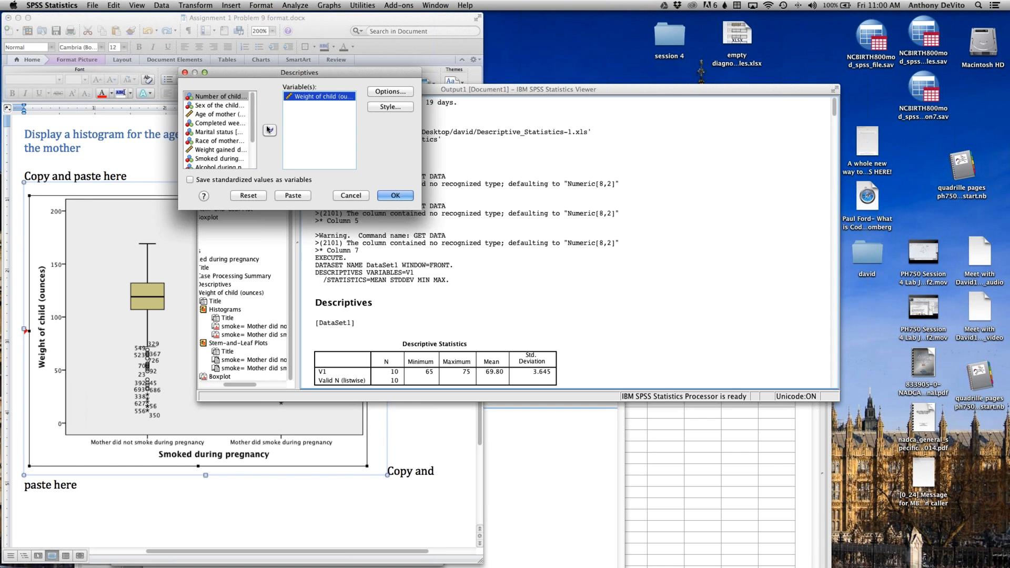
click(269, 130)
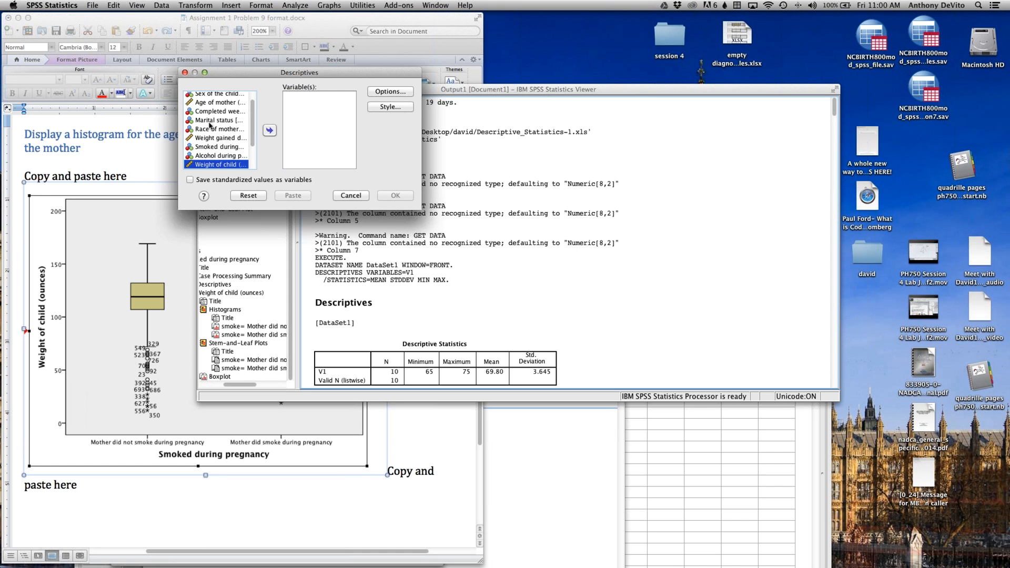
scroll(210, 124, up, 2)
click(207, 105)
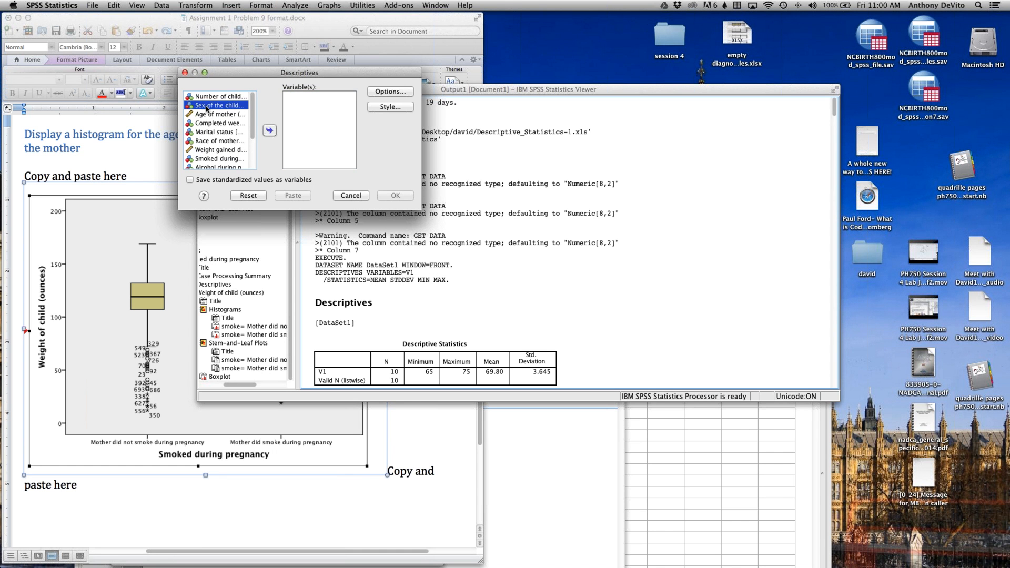
click(269, 130)
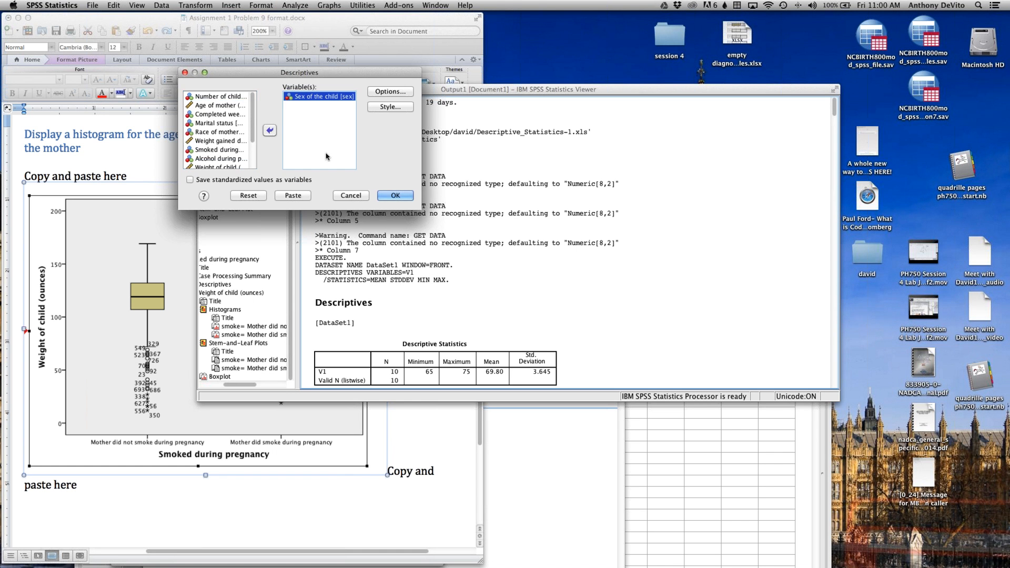
click(397, 196)
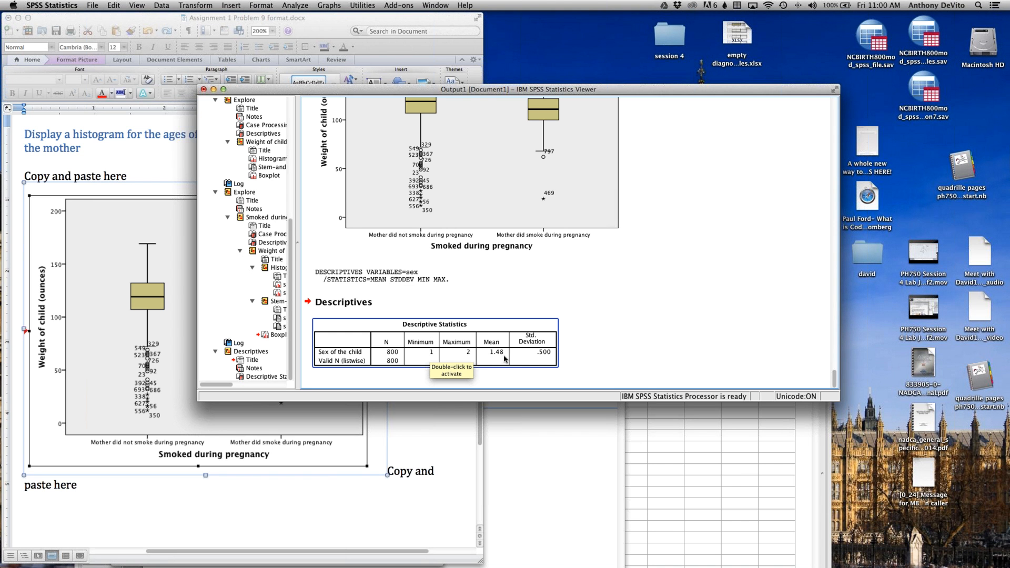
click(583, 343)
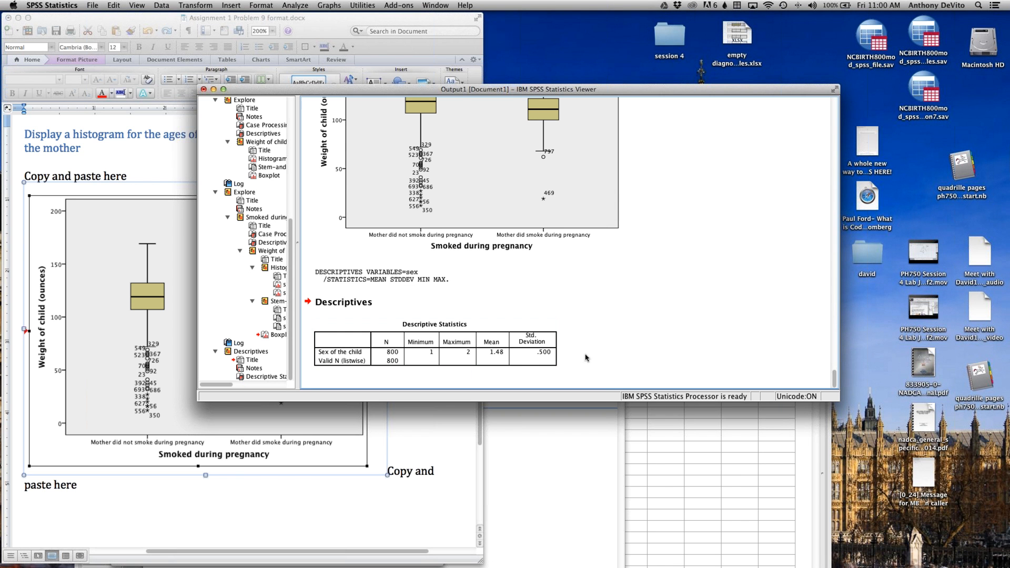
click(574, 299)
click(612, 341)
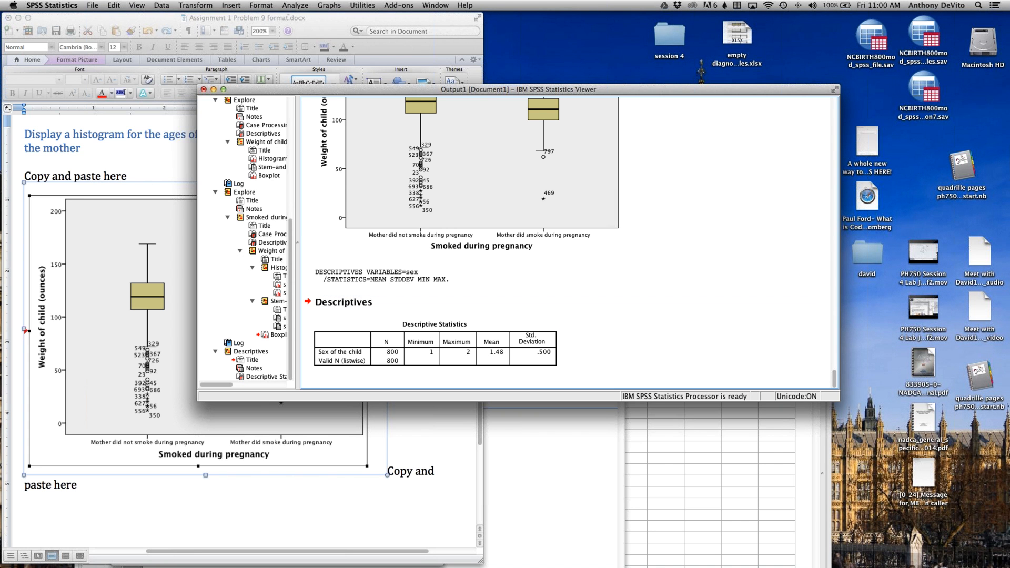
Step: Start a Frequencies analysis, move its dialog over the output and add Sex of the child as the variable
click(289, 4)
mouse_move(300, 27)
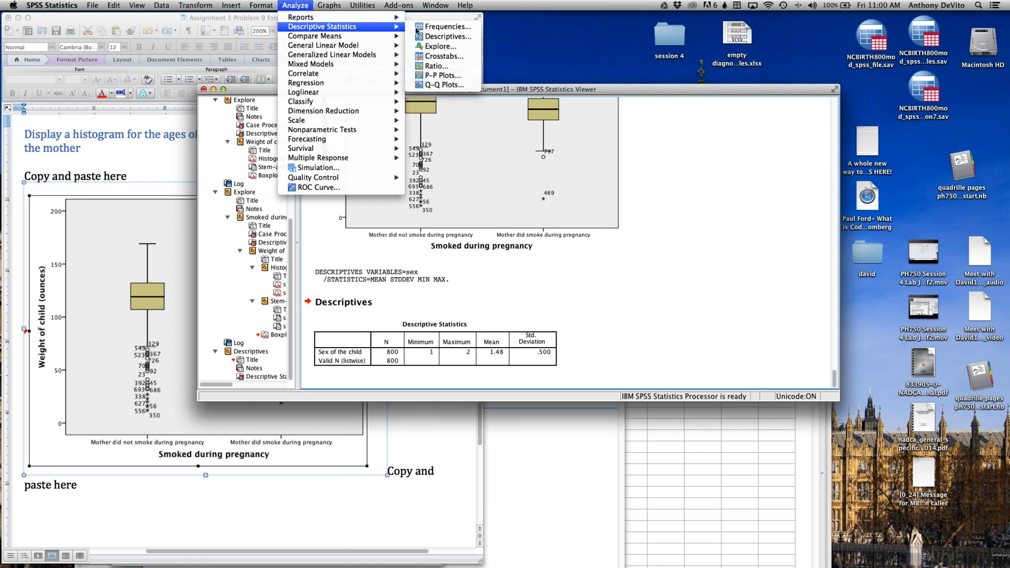
click(426, 28)
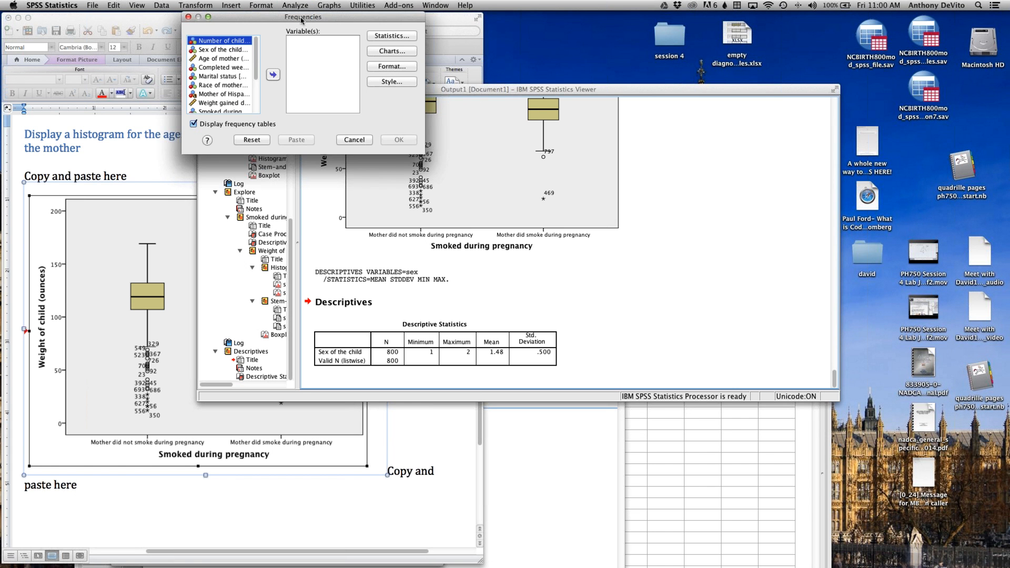
drag(300, 17, 571, 207)
click(497, 240)
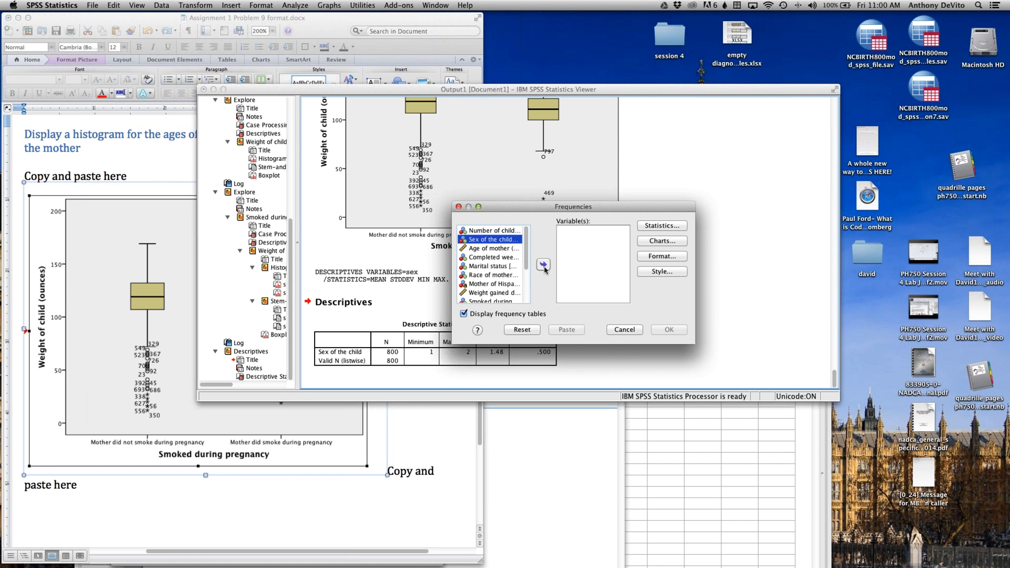
click(544, 265)
Step: Check the optional statistics without choosing any, then request bar charts showing frequencies and run the Frequencies analysis on Sex of the child
click(661, 225)
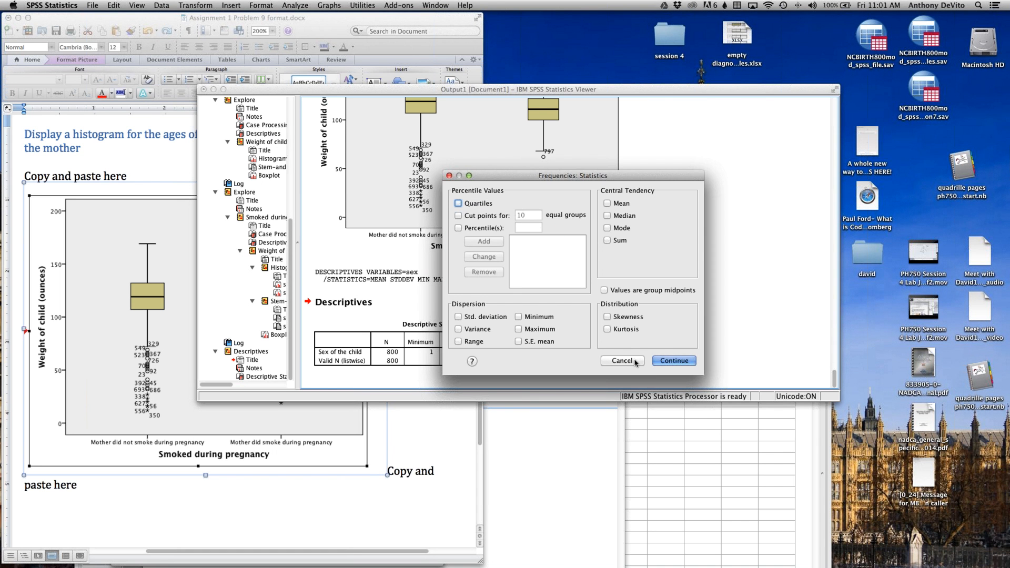
click(623, 361)
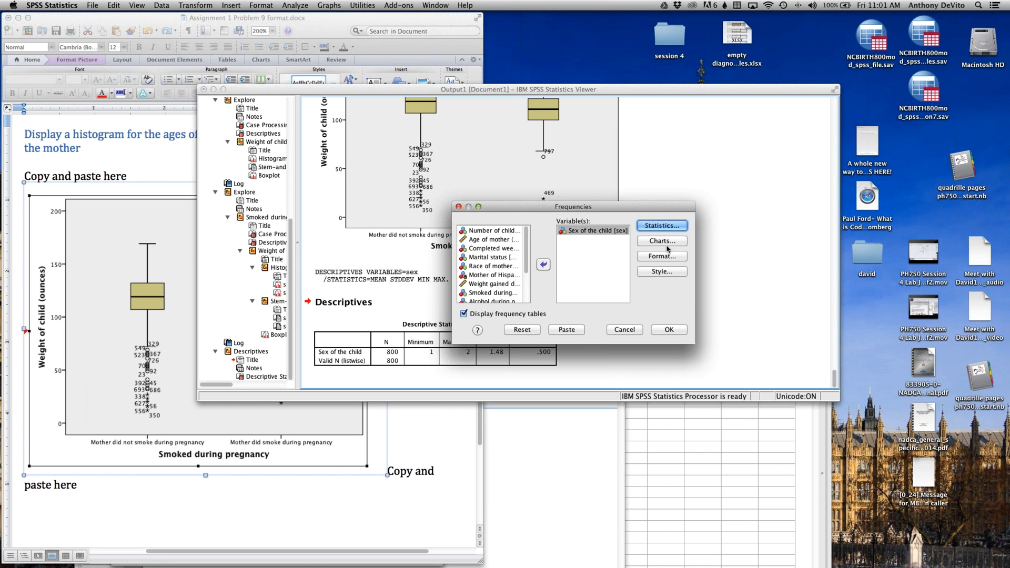
click(663, 241)
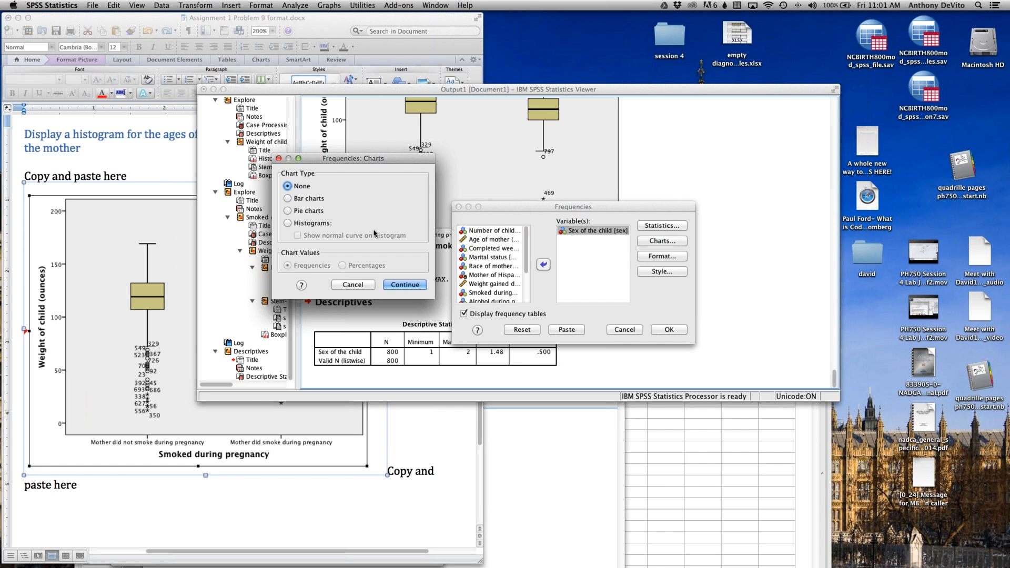
click(287, 198)
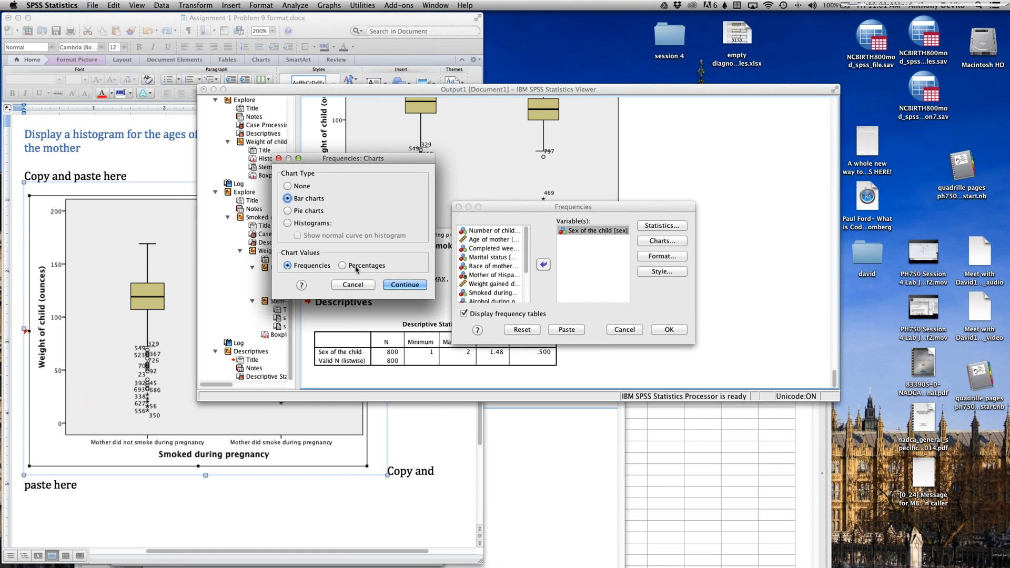
click(415, 285)
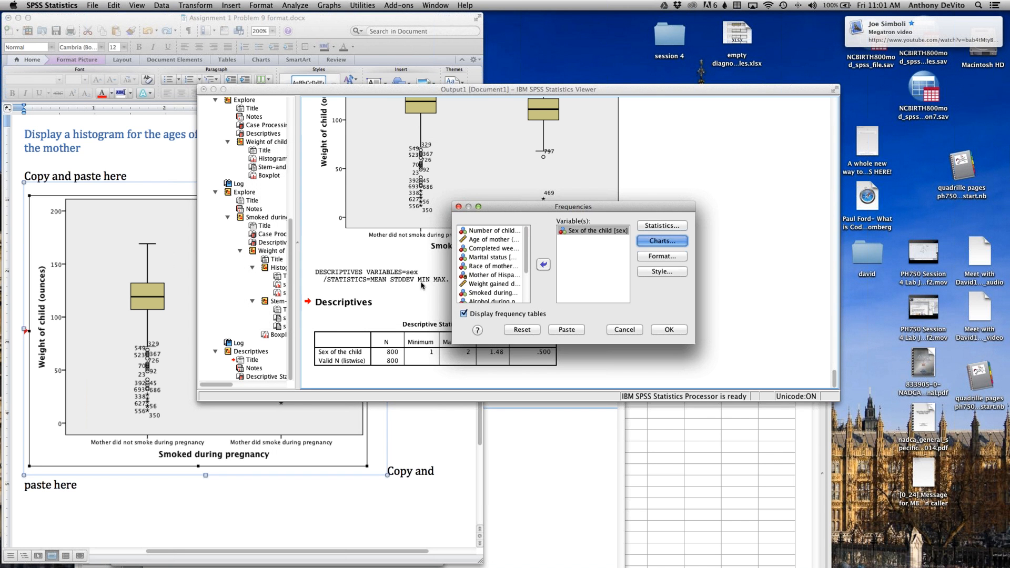
click(675, 331)
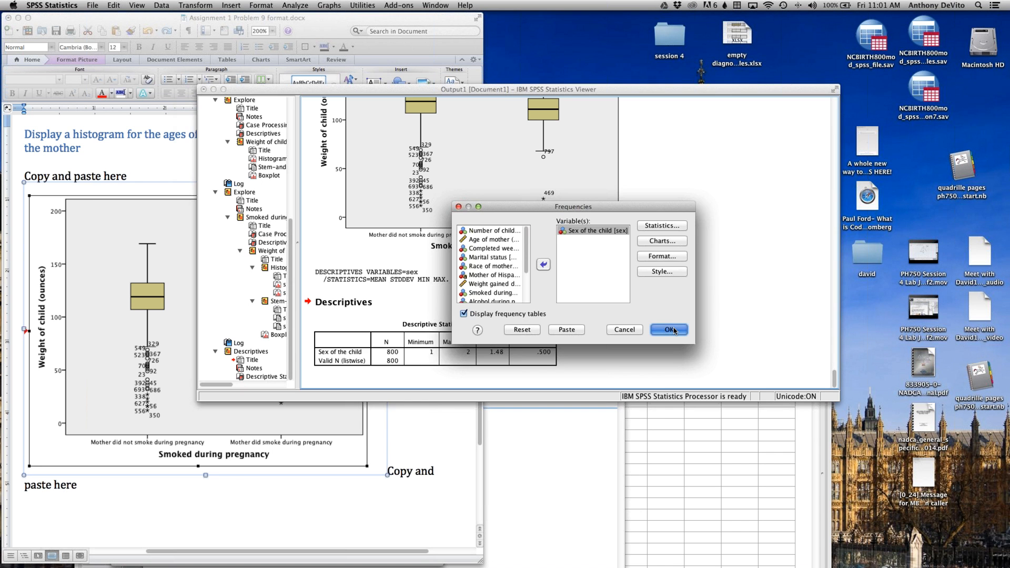
Step: Examine the new frequency table for Sex of the child and the bar chart below it in the output
scroll(674, 331, up, 5)
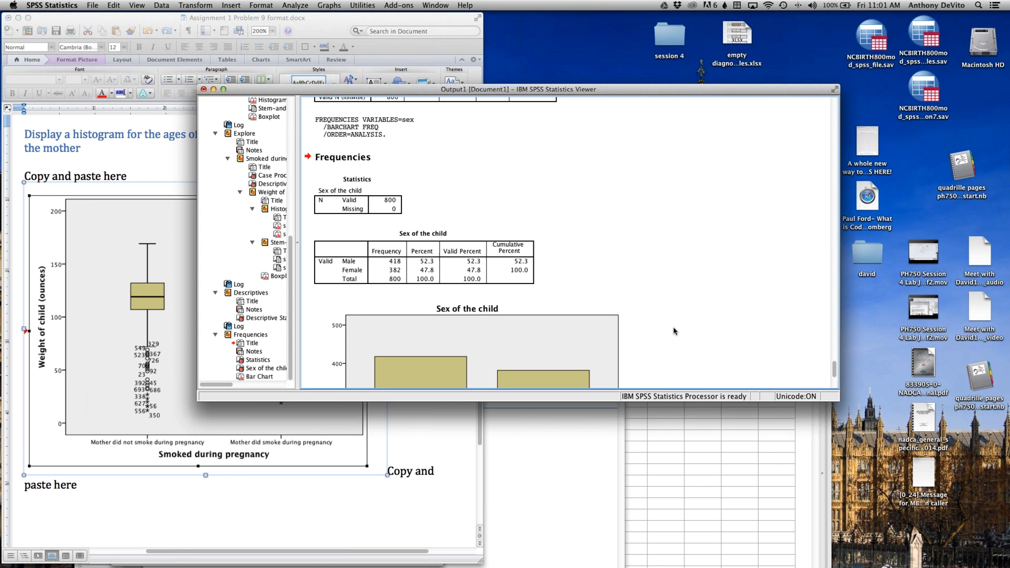
scroll(674, 332, down, 1)
click(390, 254)
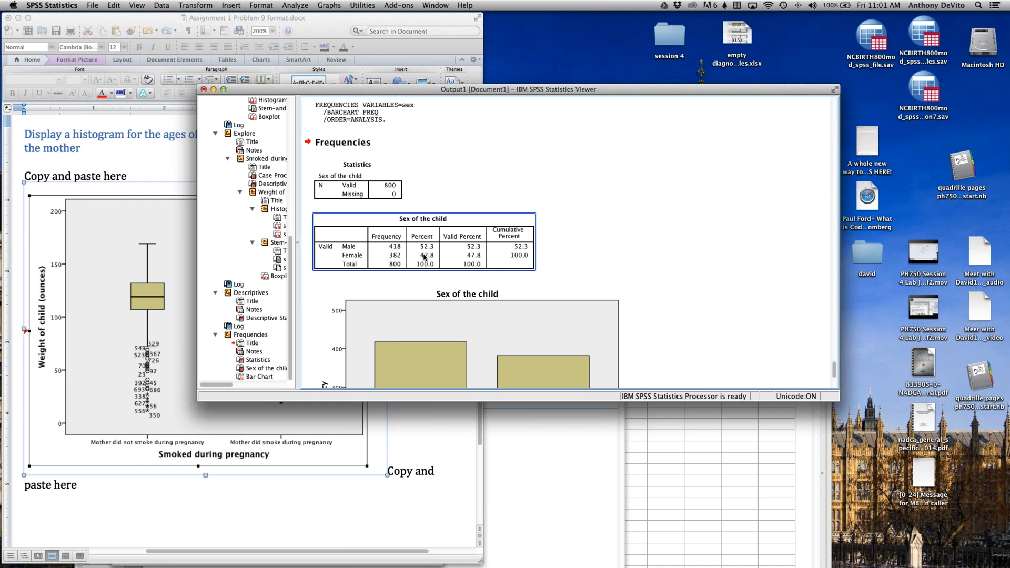
scroll(530, 271, down, 1)
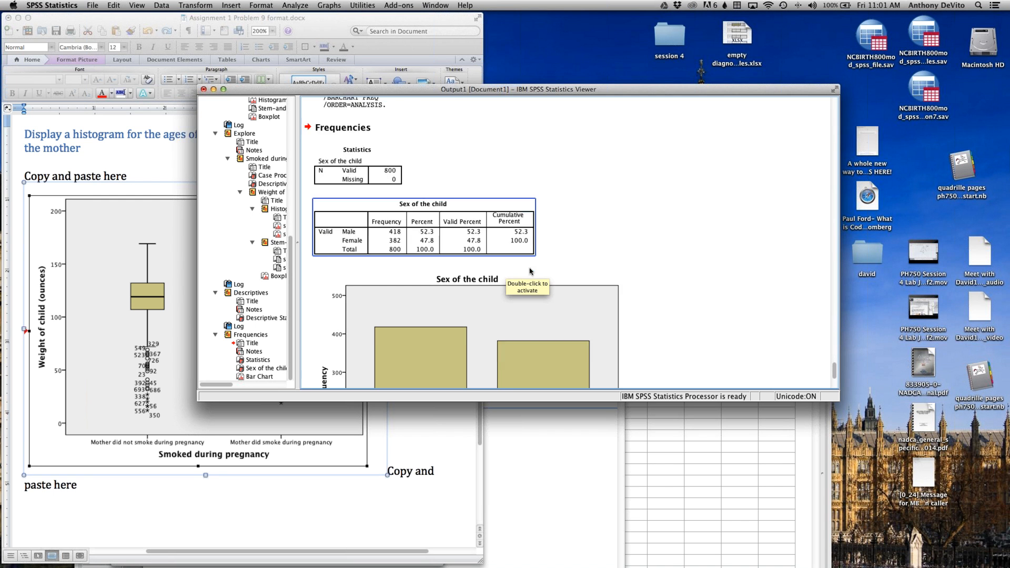
click(530, 272)
scroll(536, 270, down, 10)
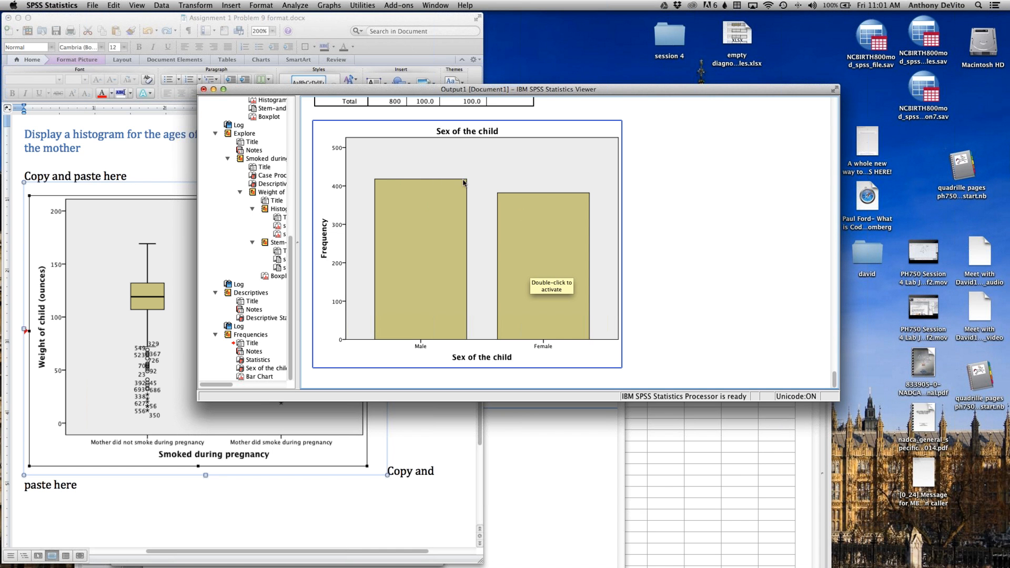
click(658, 306)
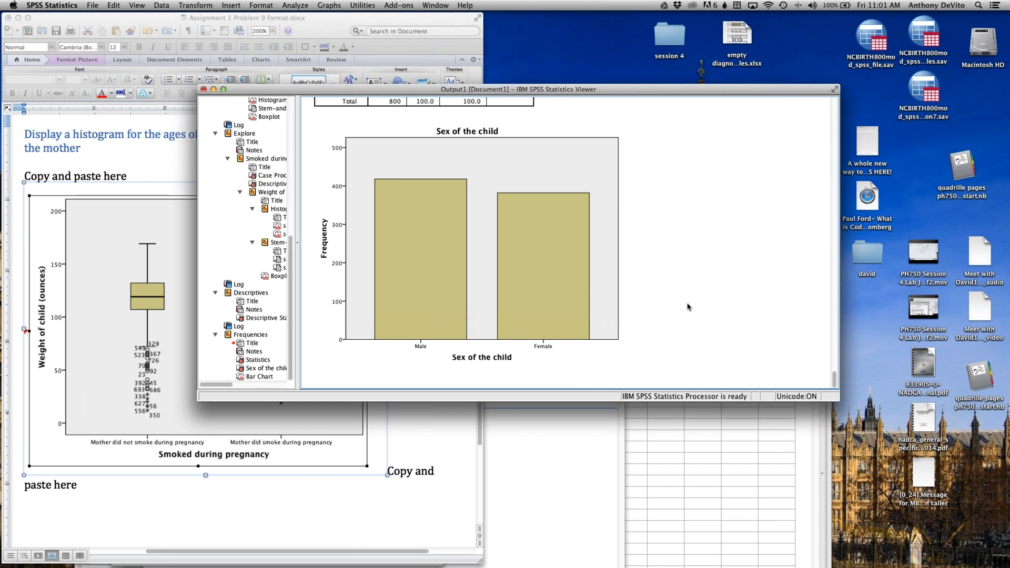
click(608, 271)
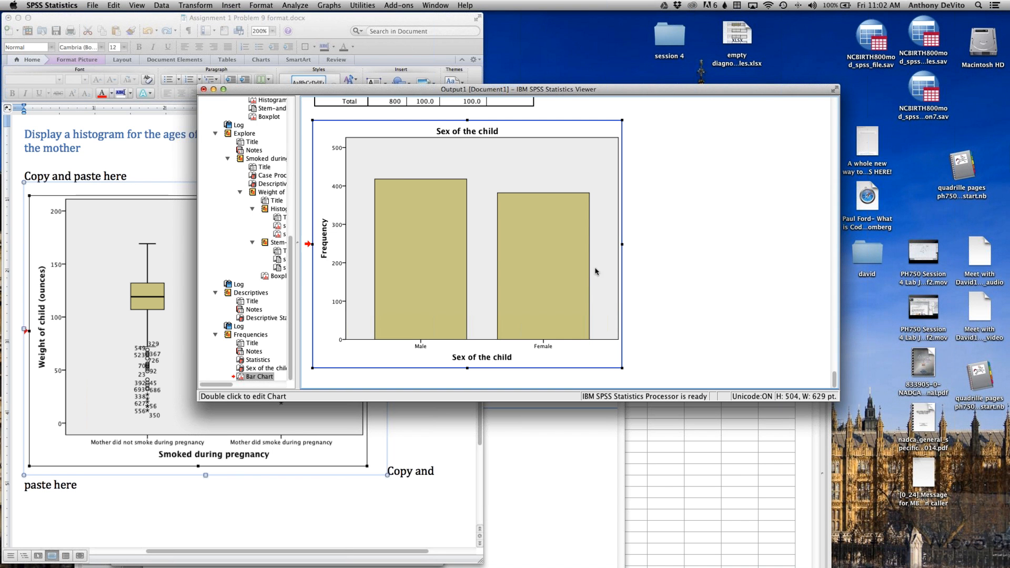
click(687, 293)
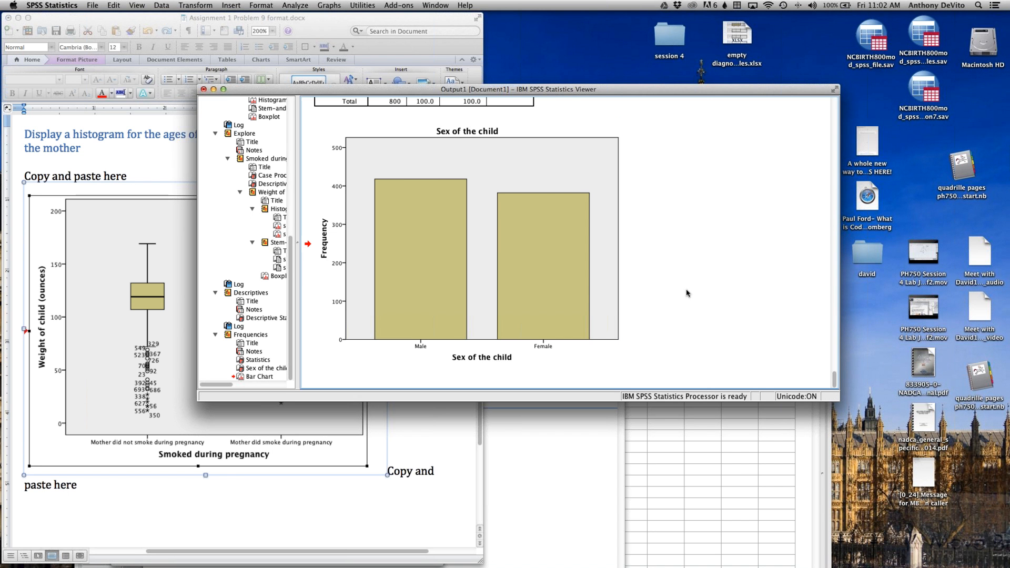